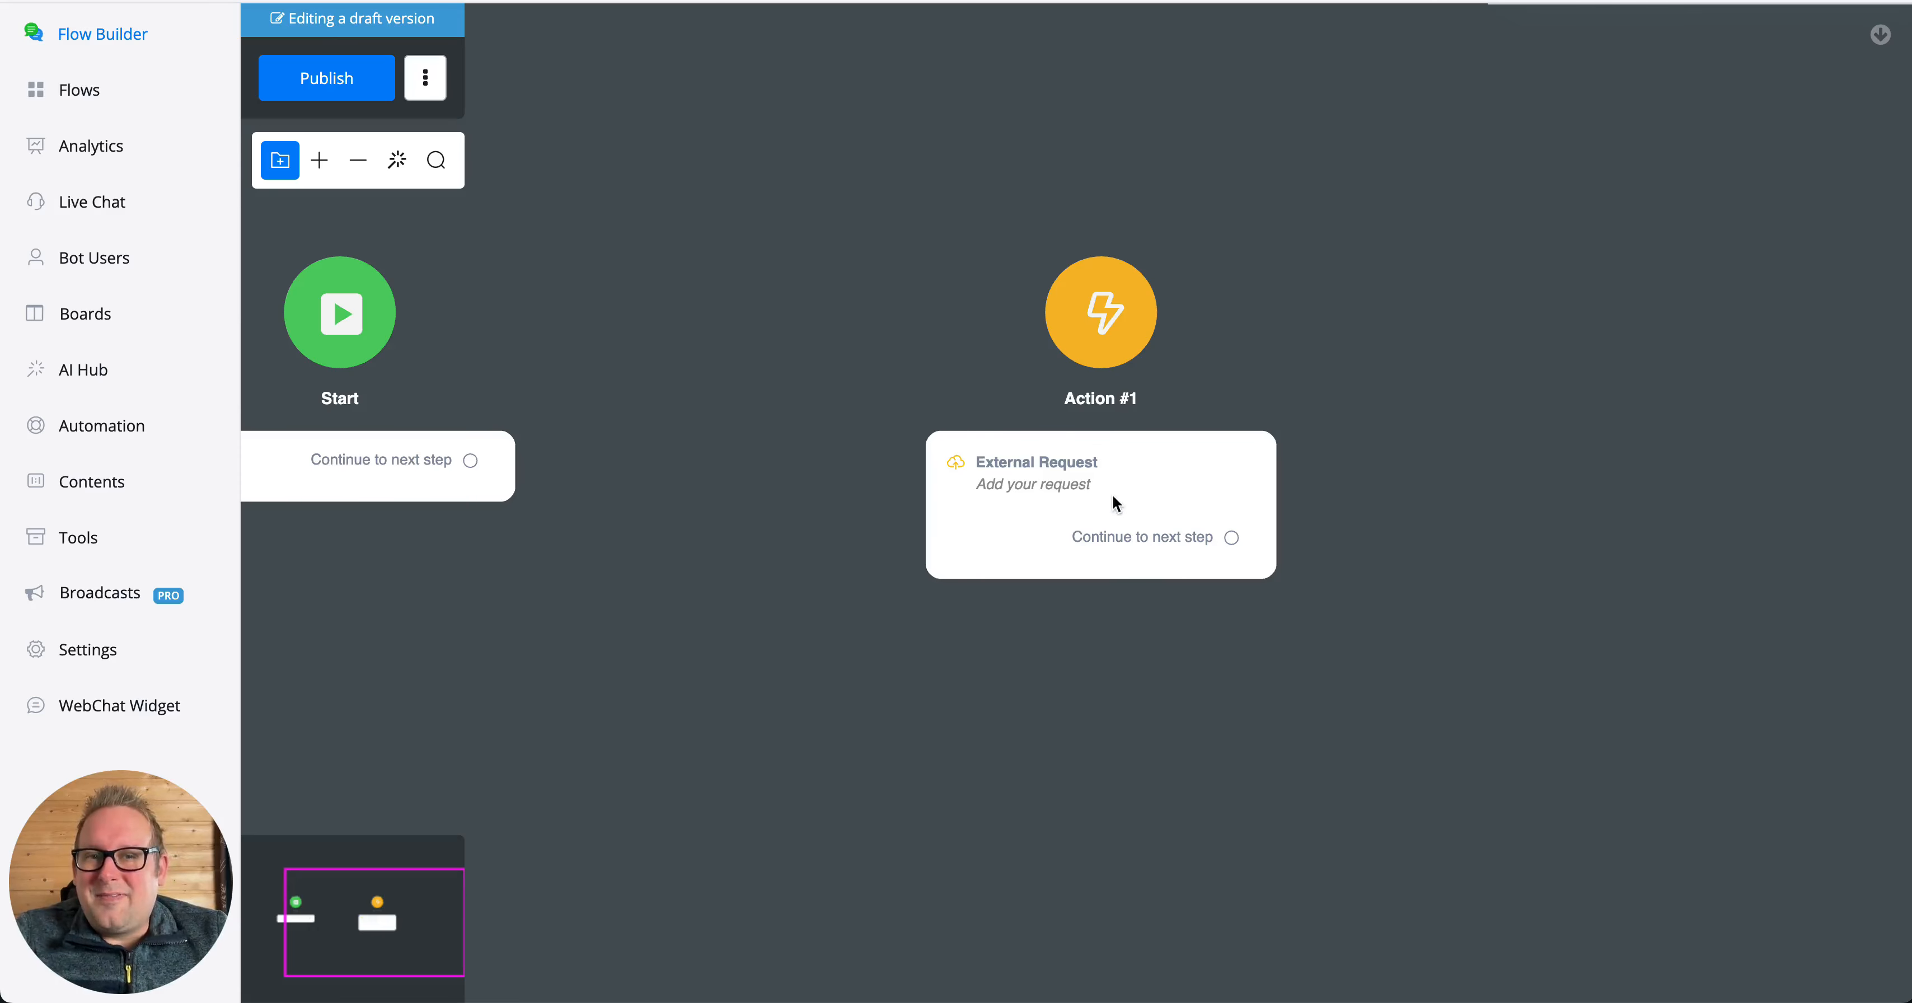
# - Move the Action #1 node closer to the Start node and open its settings
pyautogui.click(980, 479)
pyautogui.moveTo(980, 479); pyautogui.dragTo(833, 444)
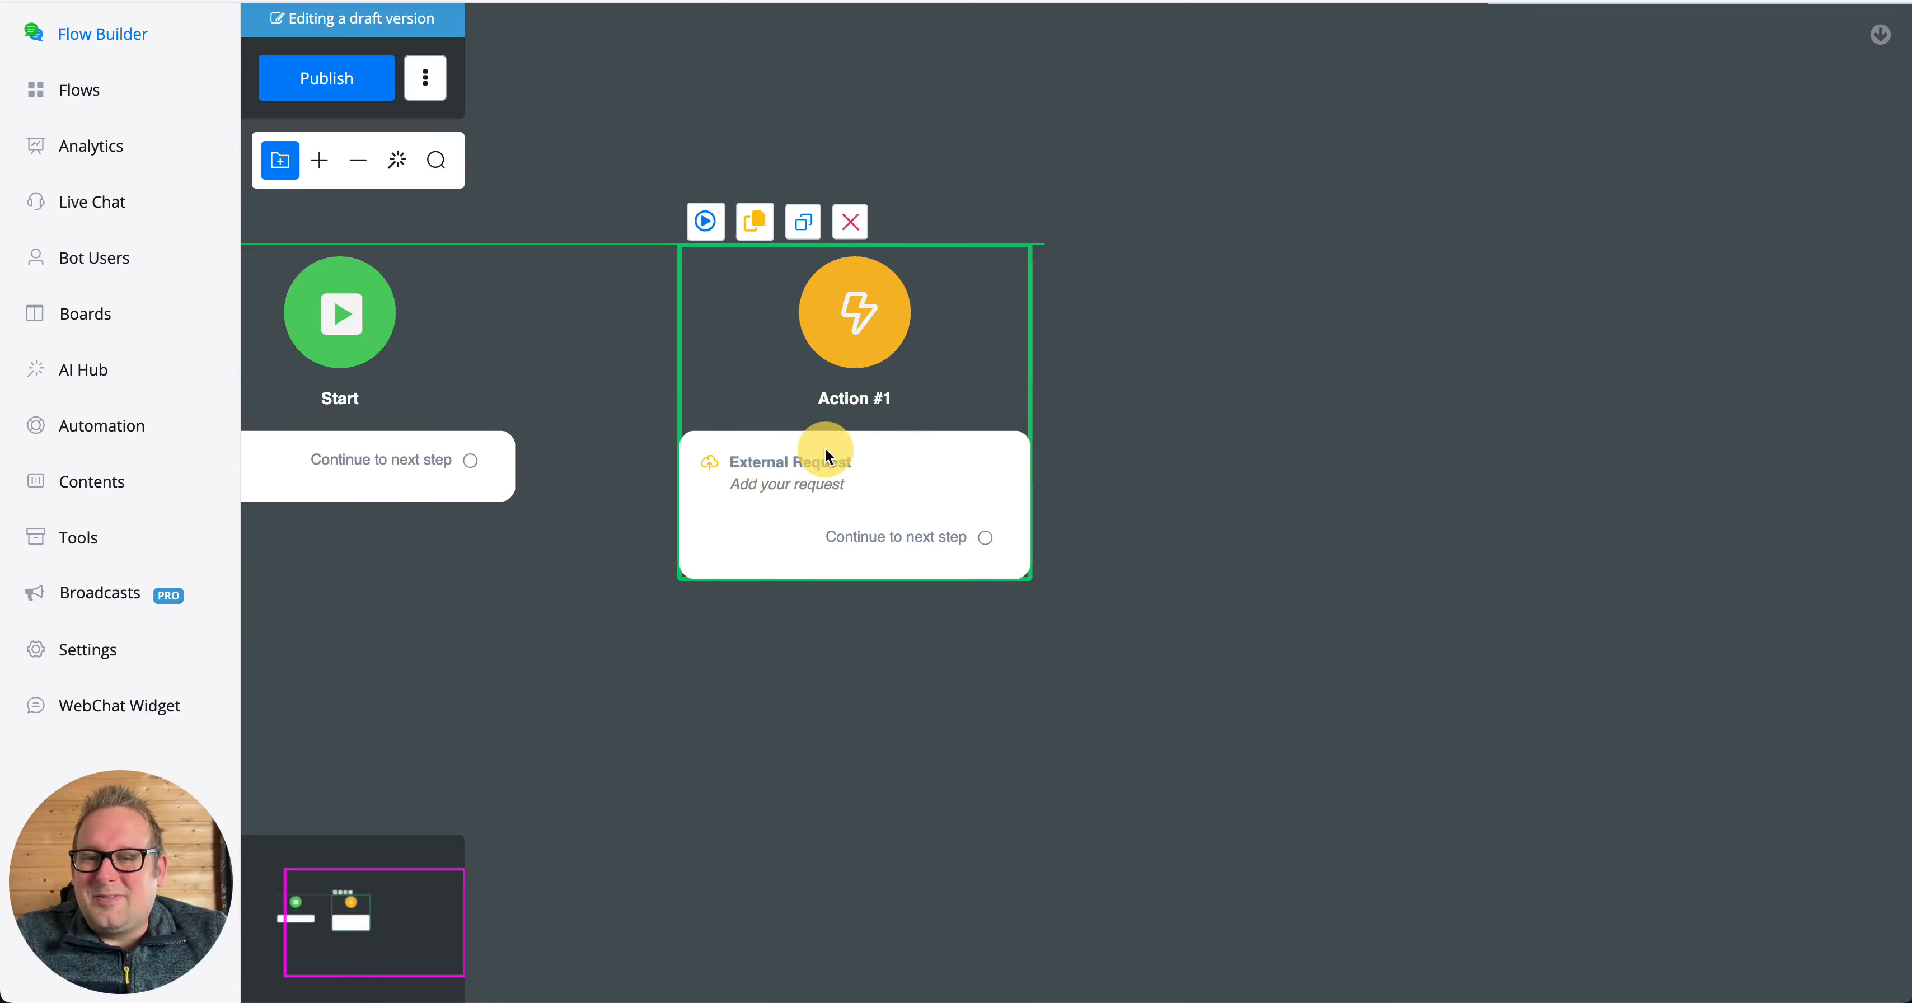
pyautogui.click(788, 512)
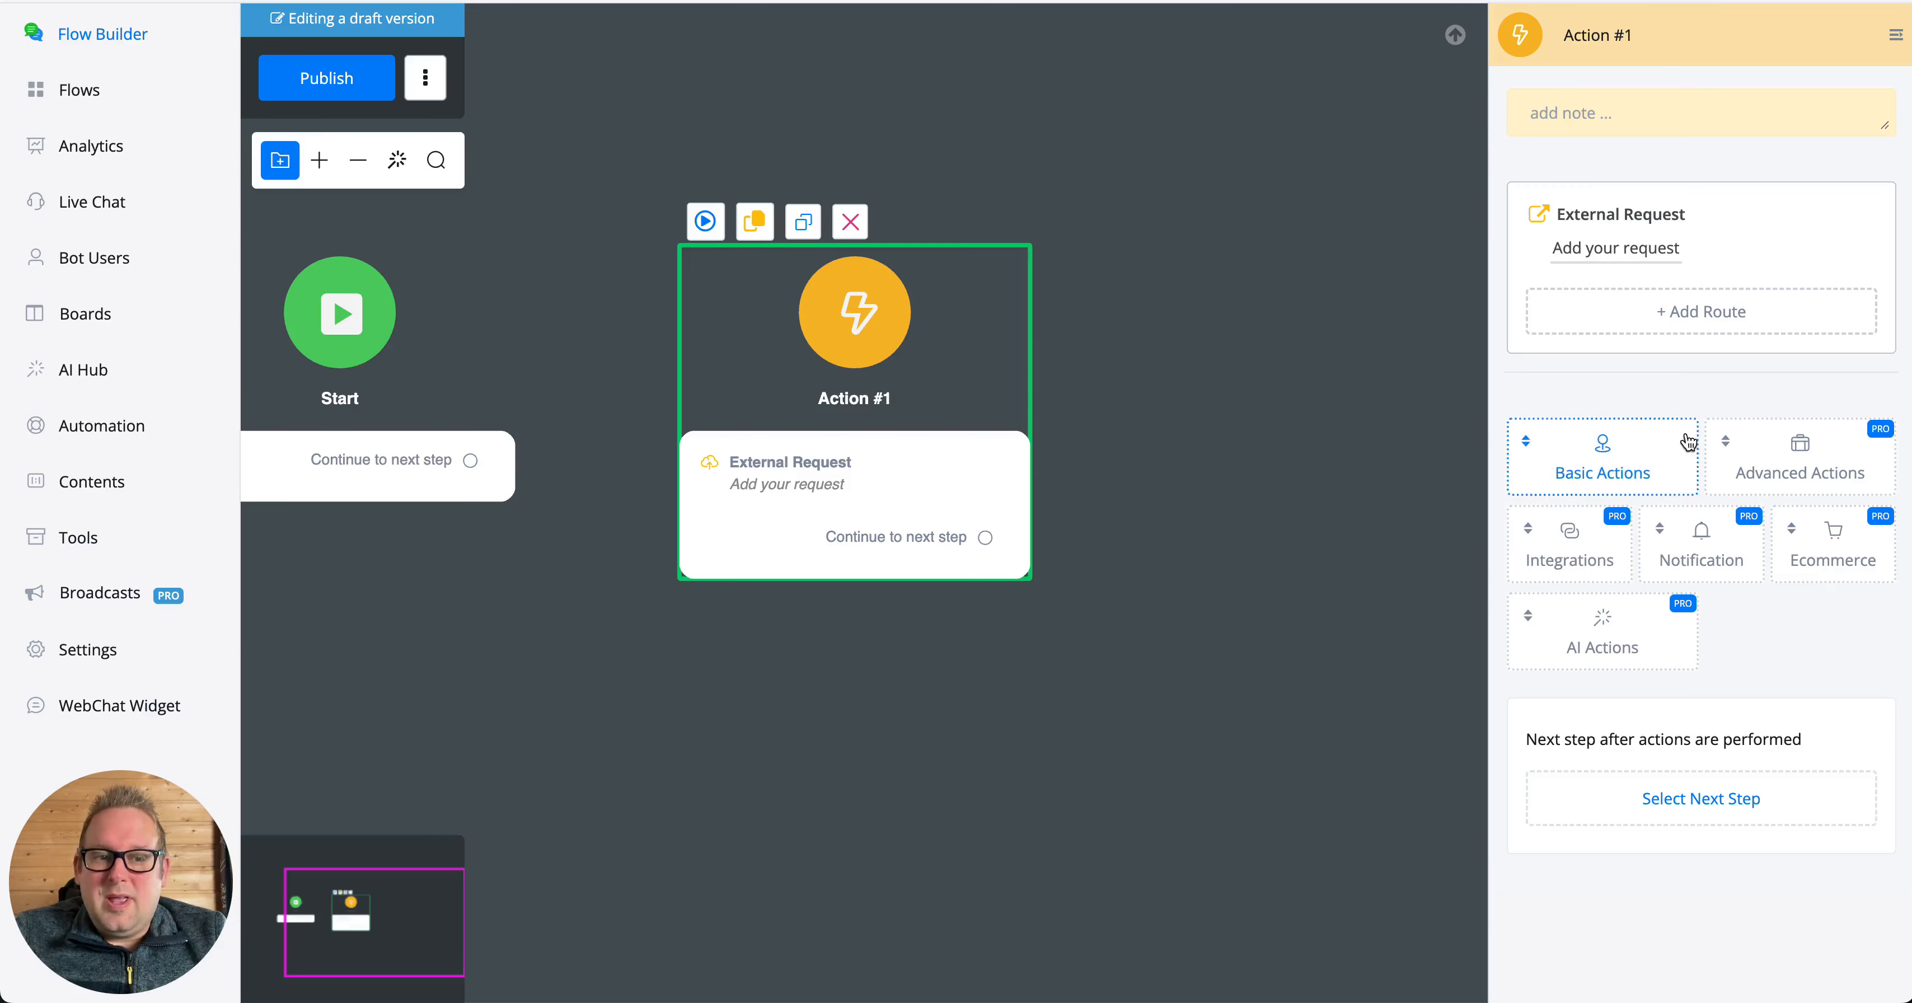
# - Examine the External Request's route form and its response mapping options, leaving both without saving
pyautogui.click(1556, 319)
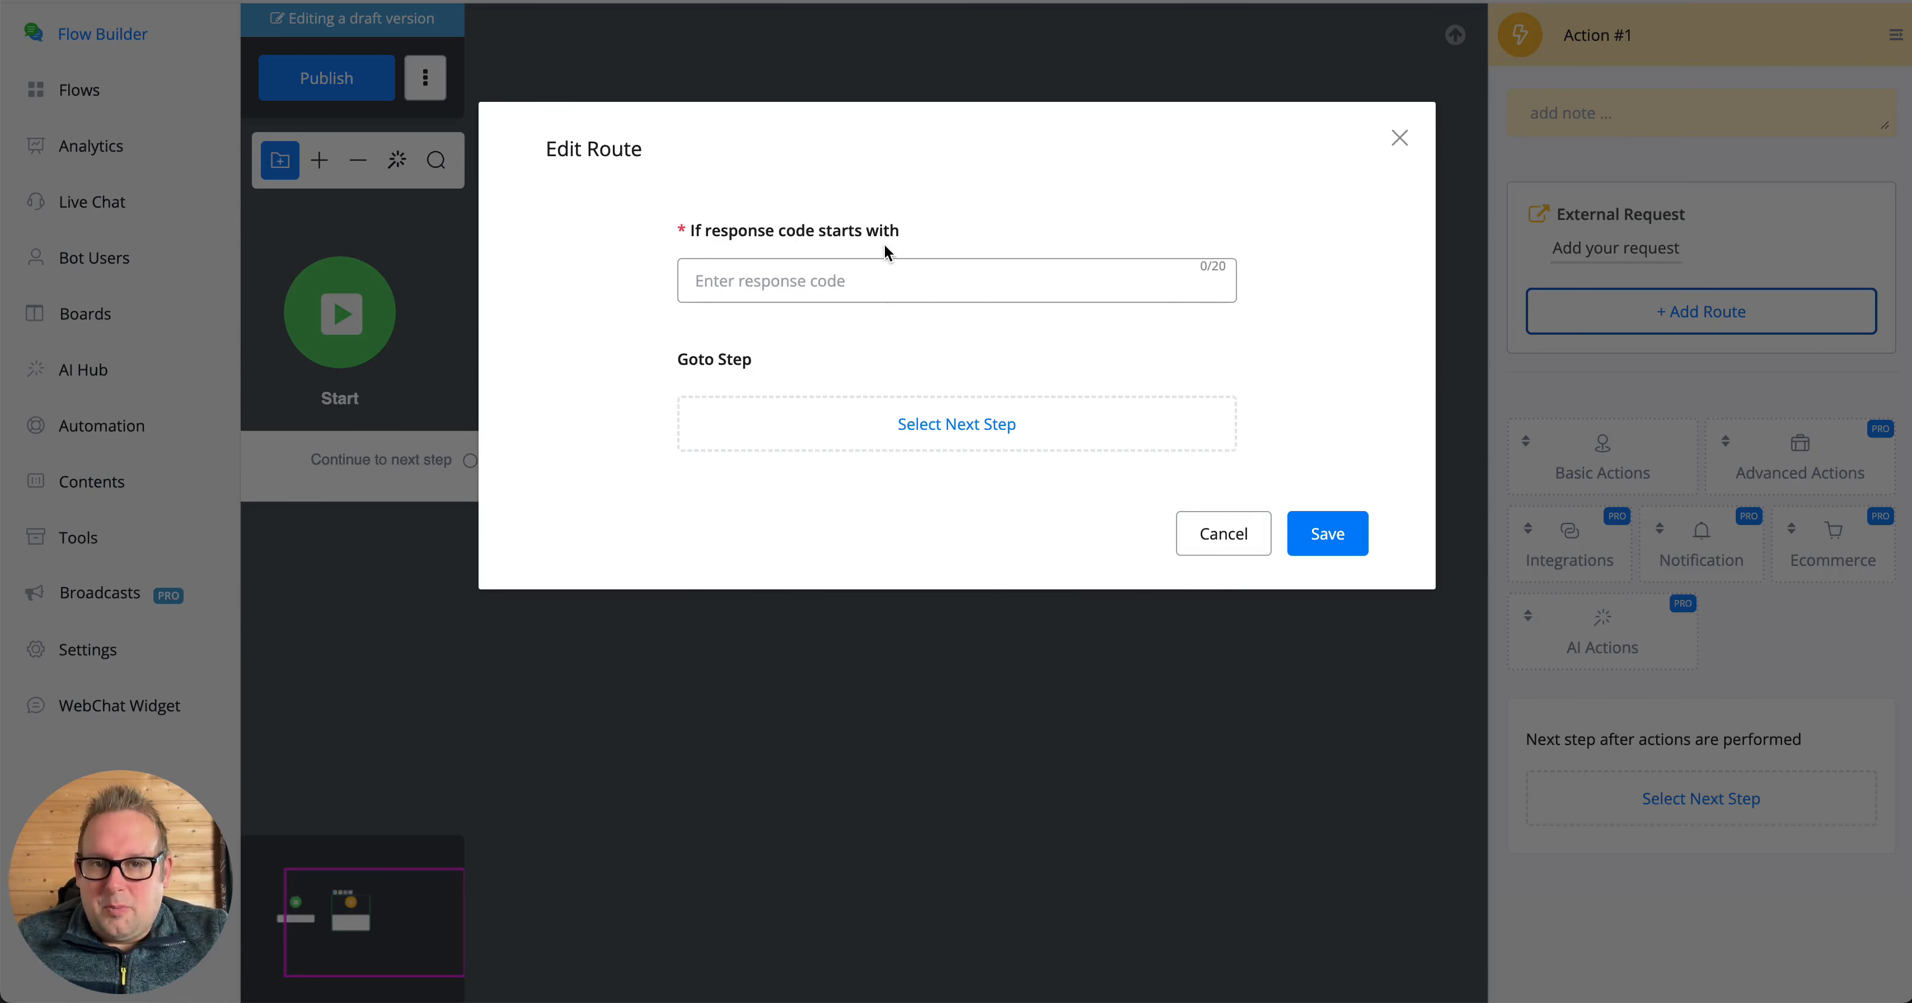
pyautogui.click(1225, 534)
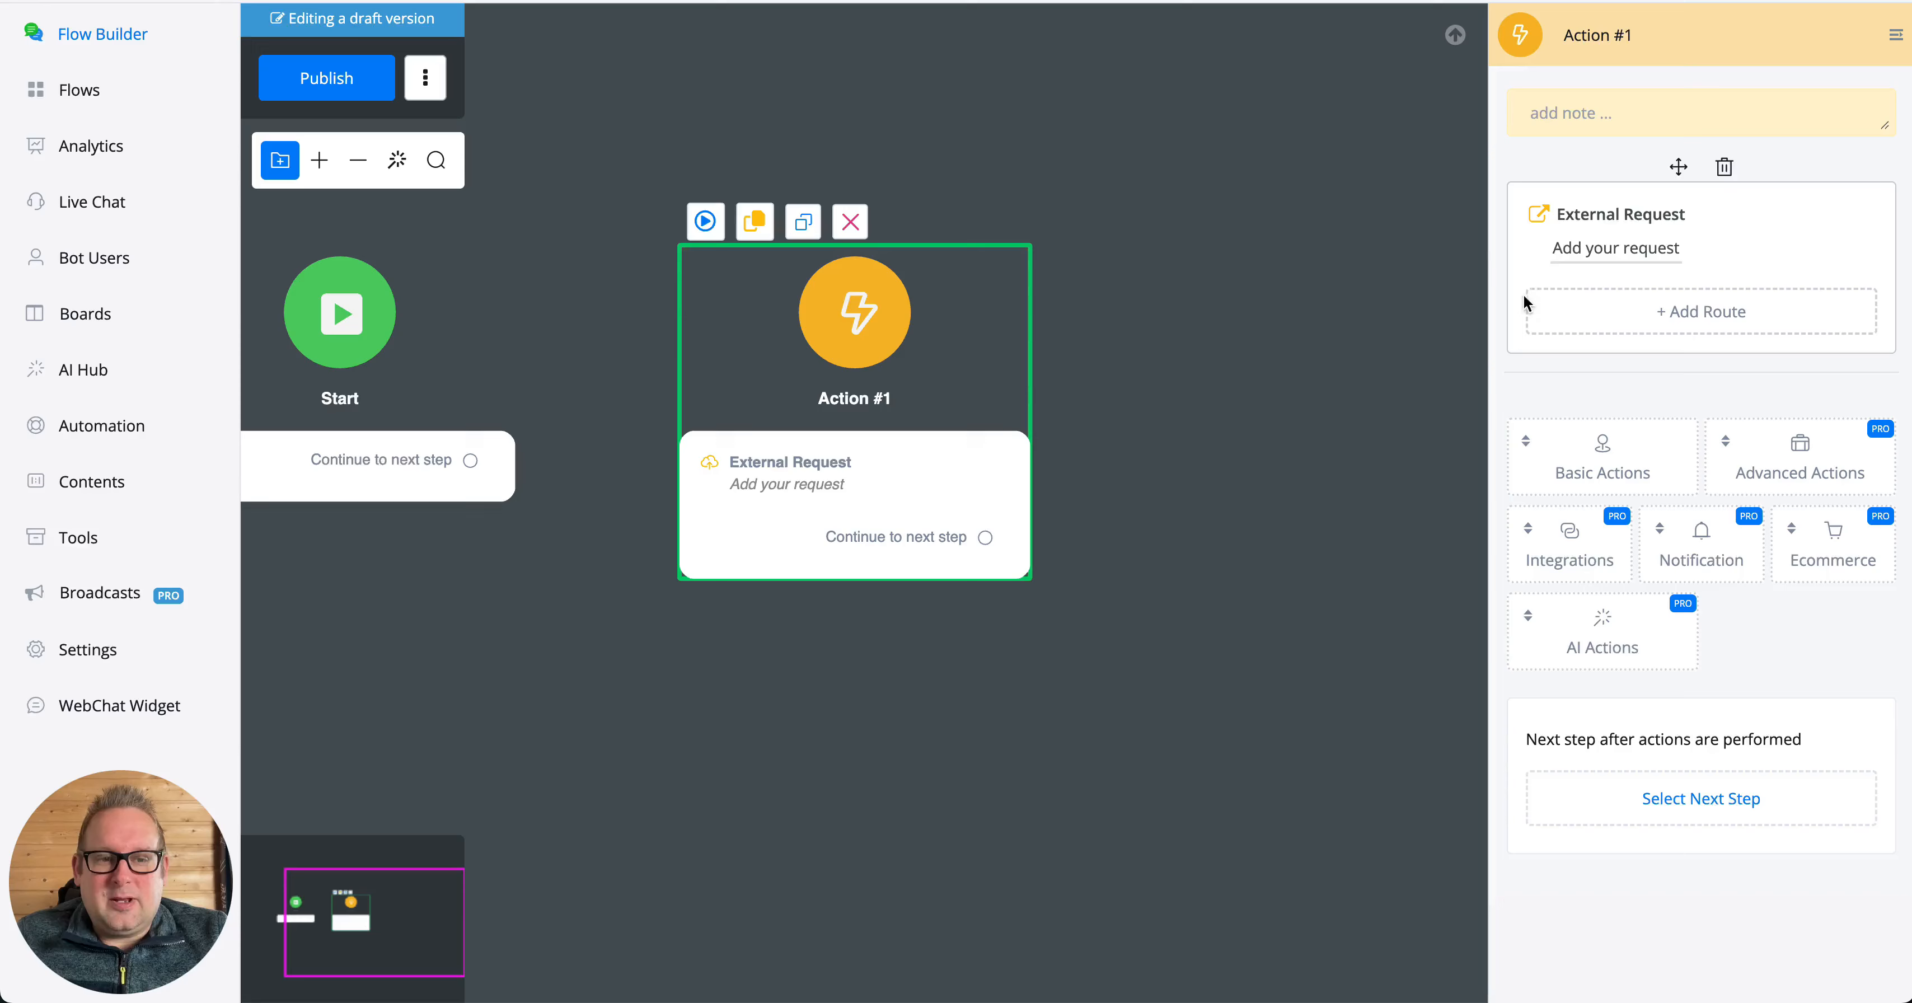
pyautogui.click(1548, 249)
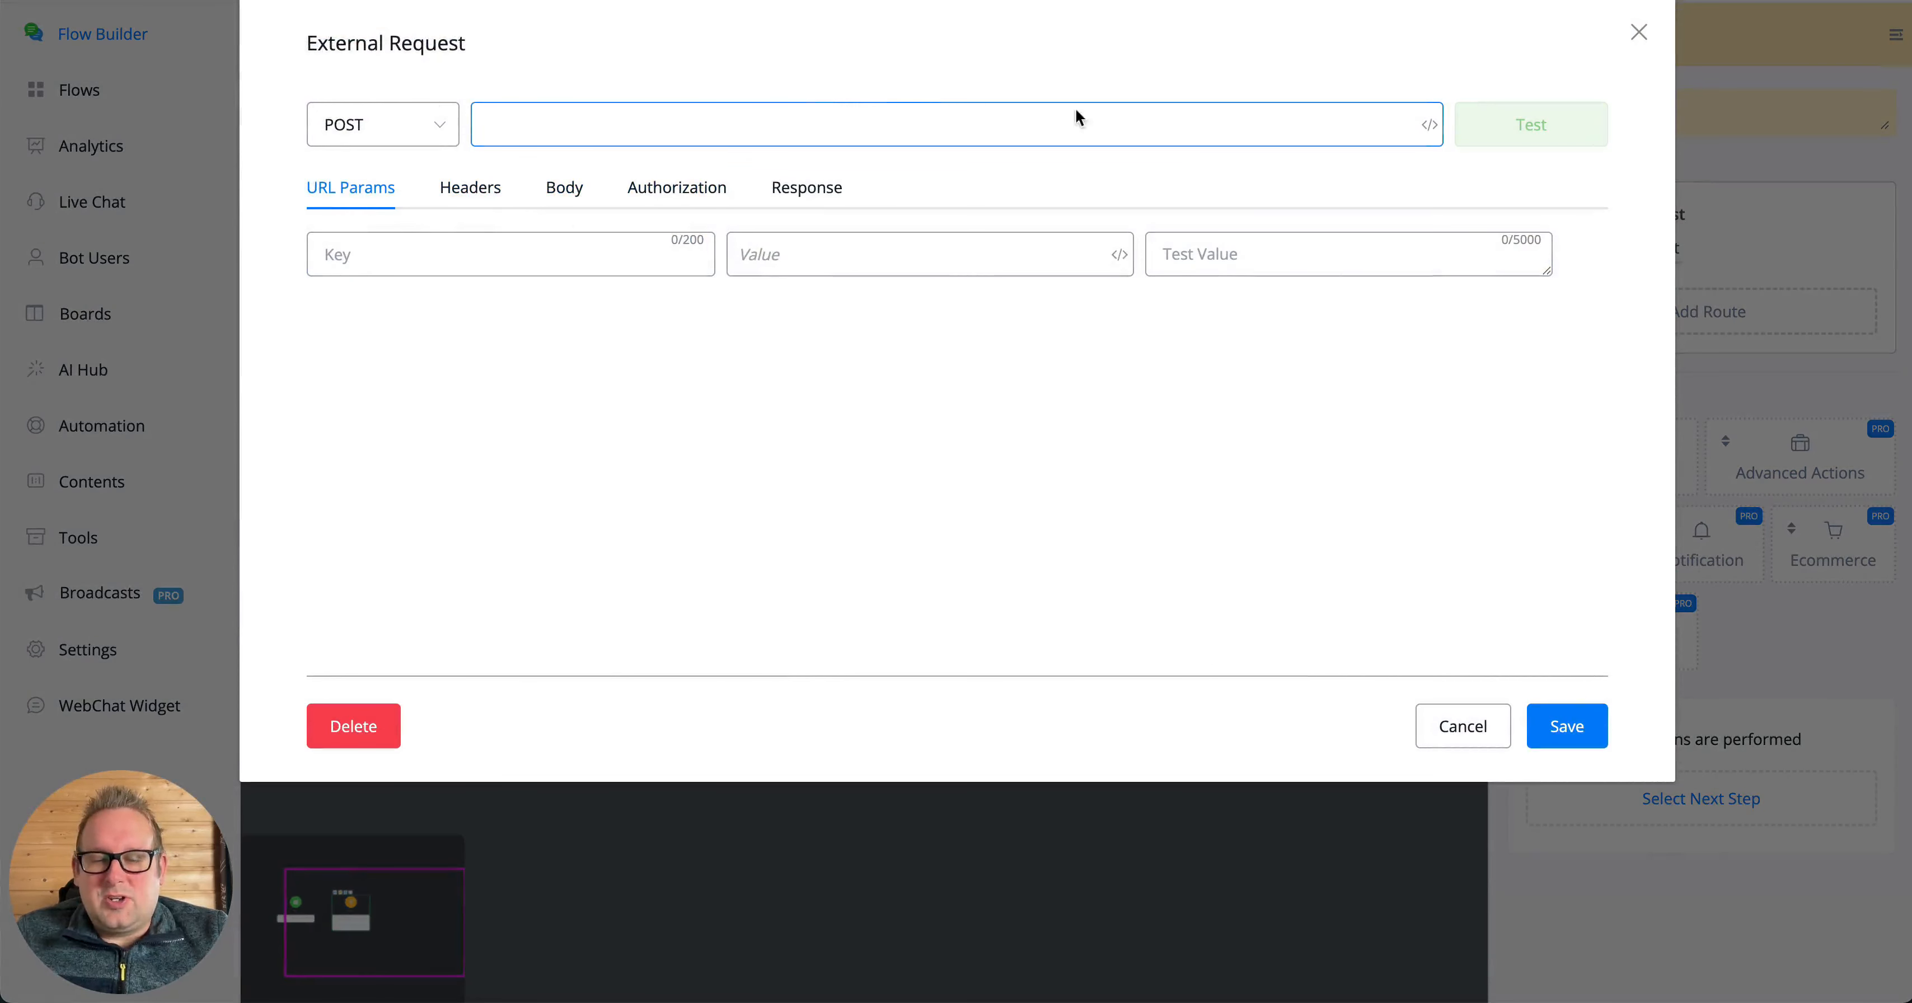
pyautogui.click(775, 198)
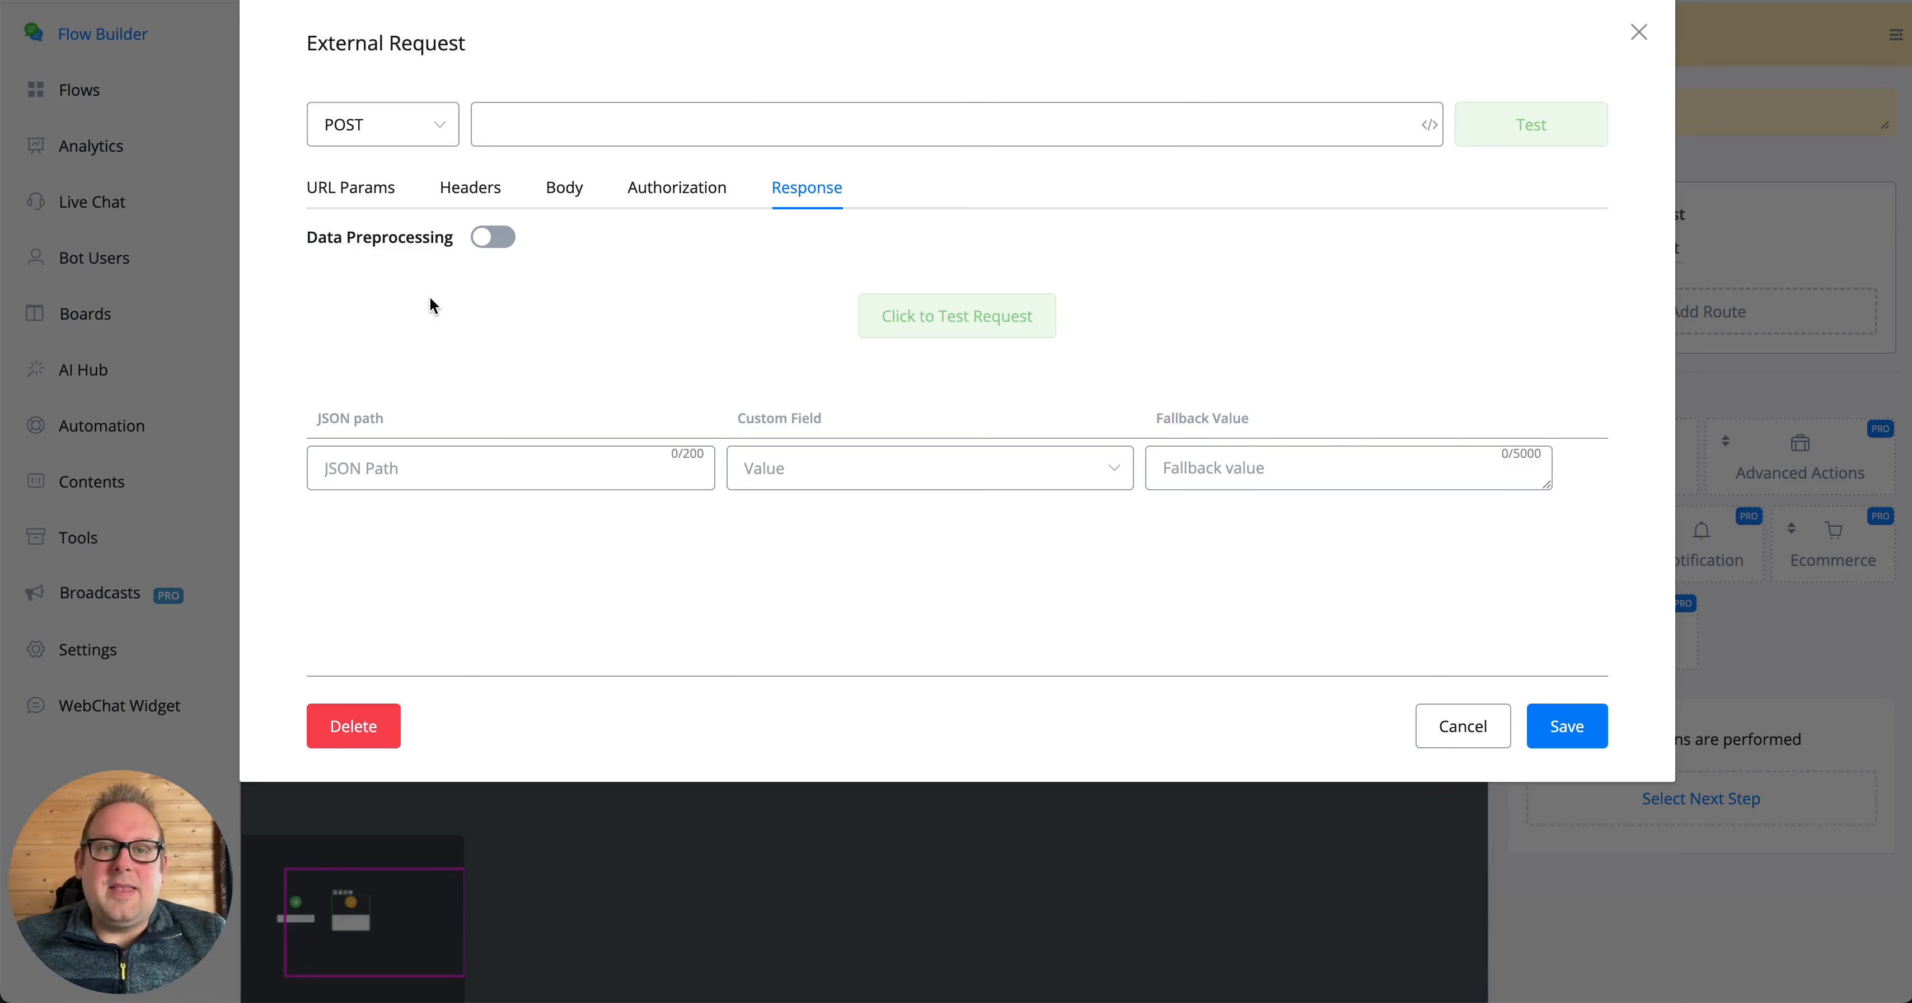
pyautogui.click(1639, 32)
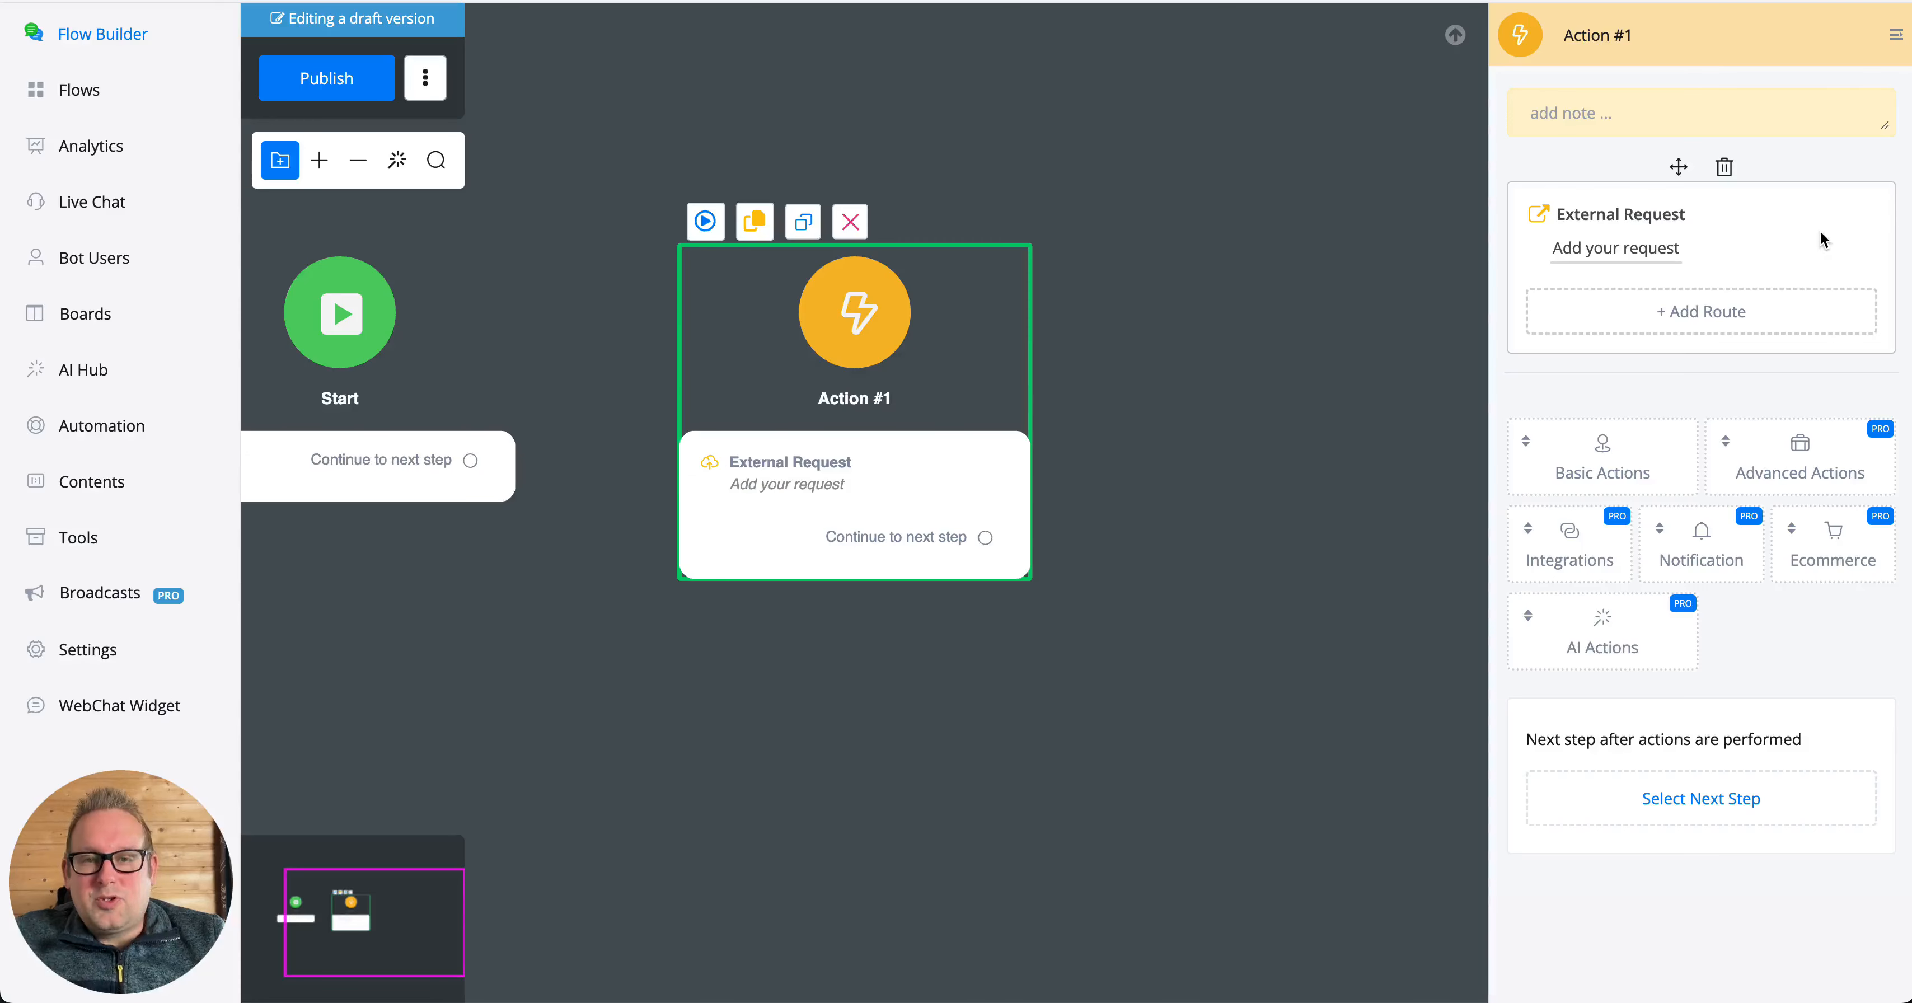
# - Add a route to the External Request for response codes starting with 2
pyautogui.click(1765, 320)
pyautogui.click(801, 278)
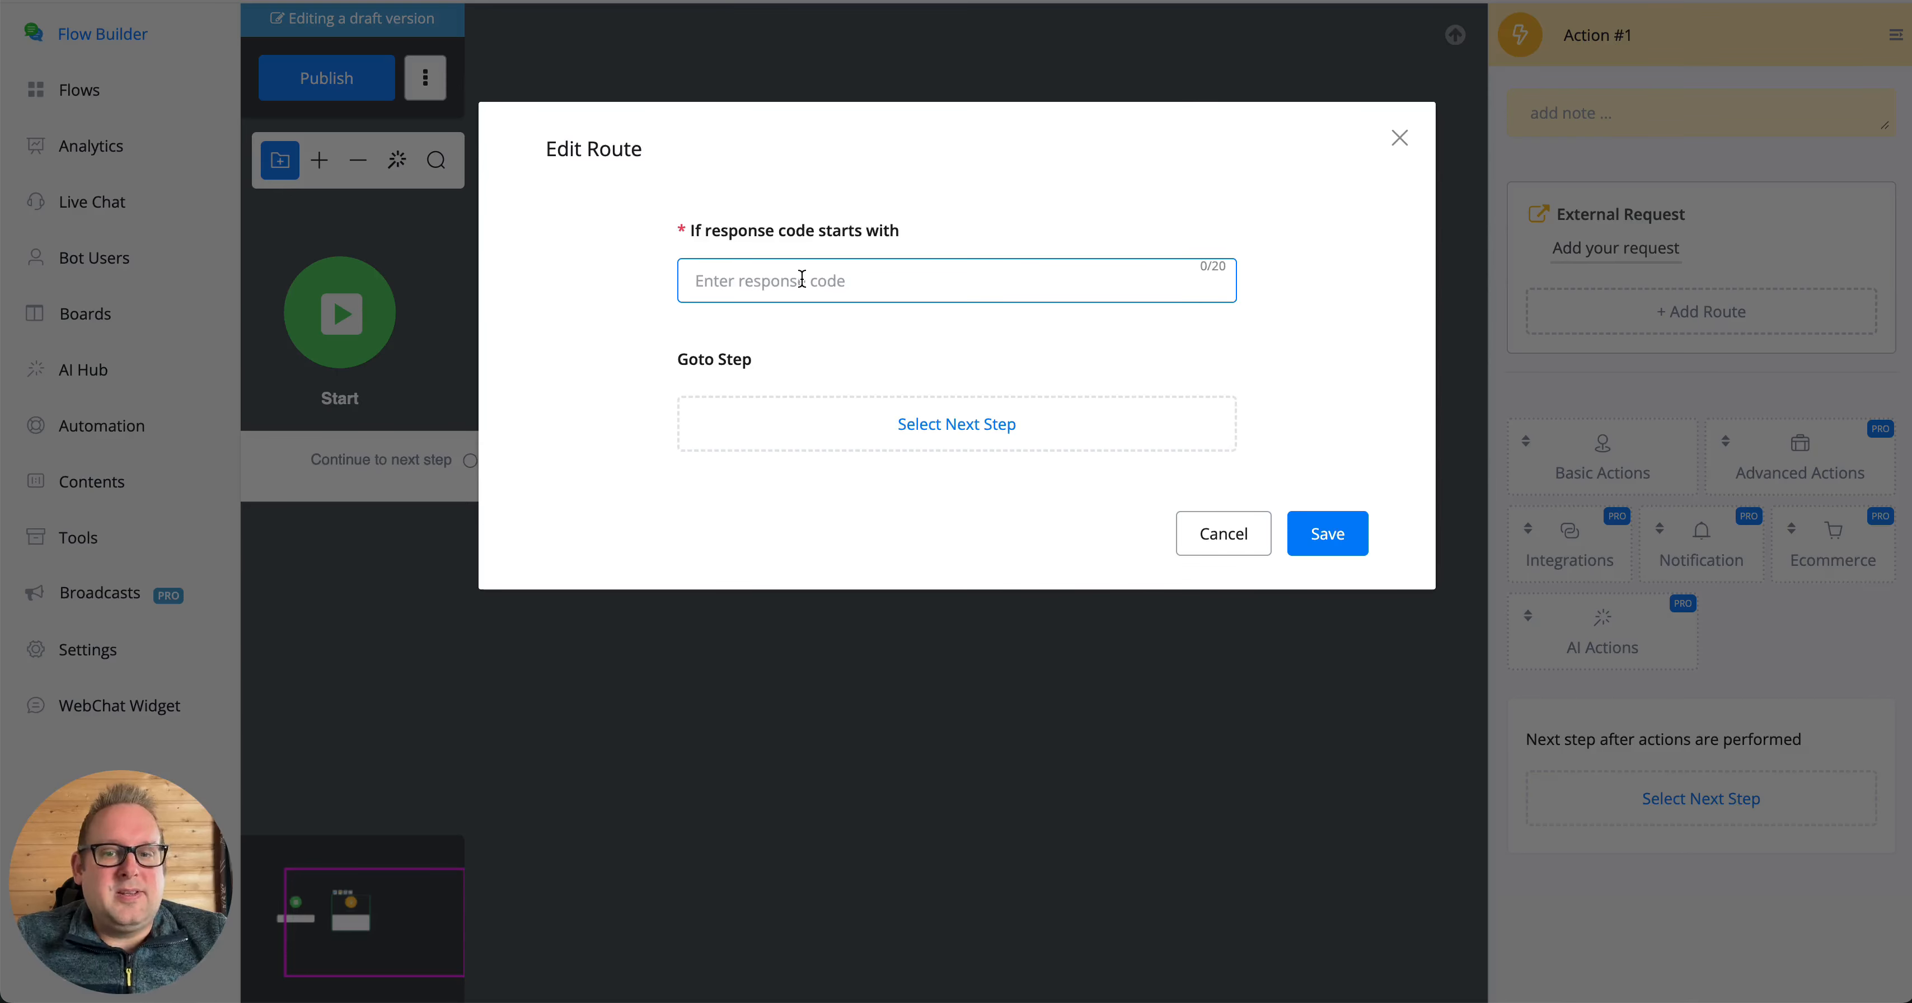
pyautogui.write('2')
pyautogui.click(1340, 531)
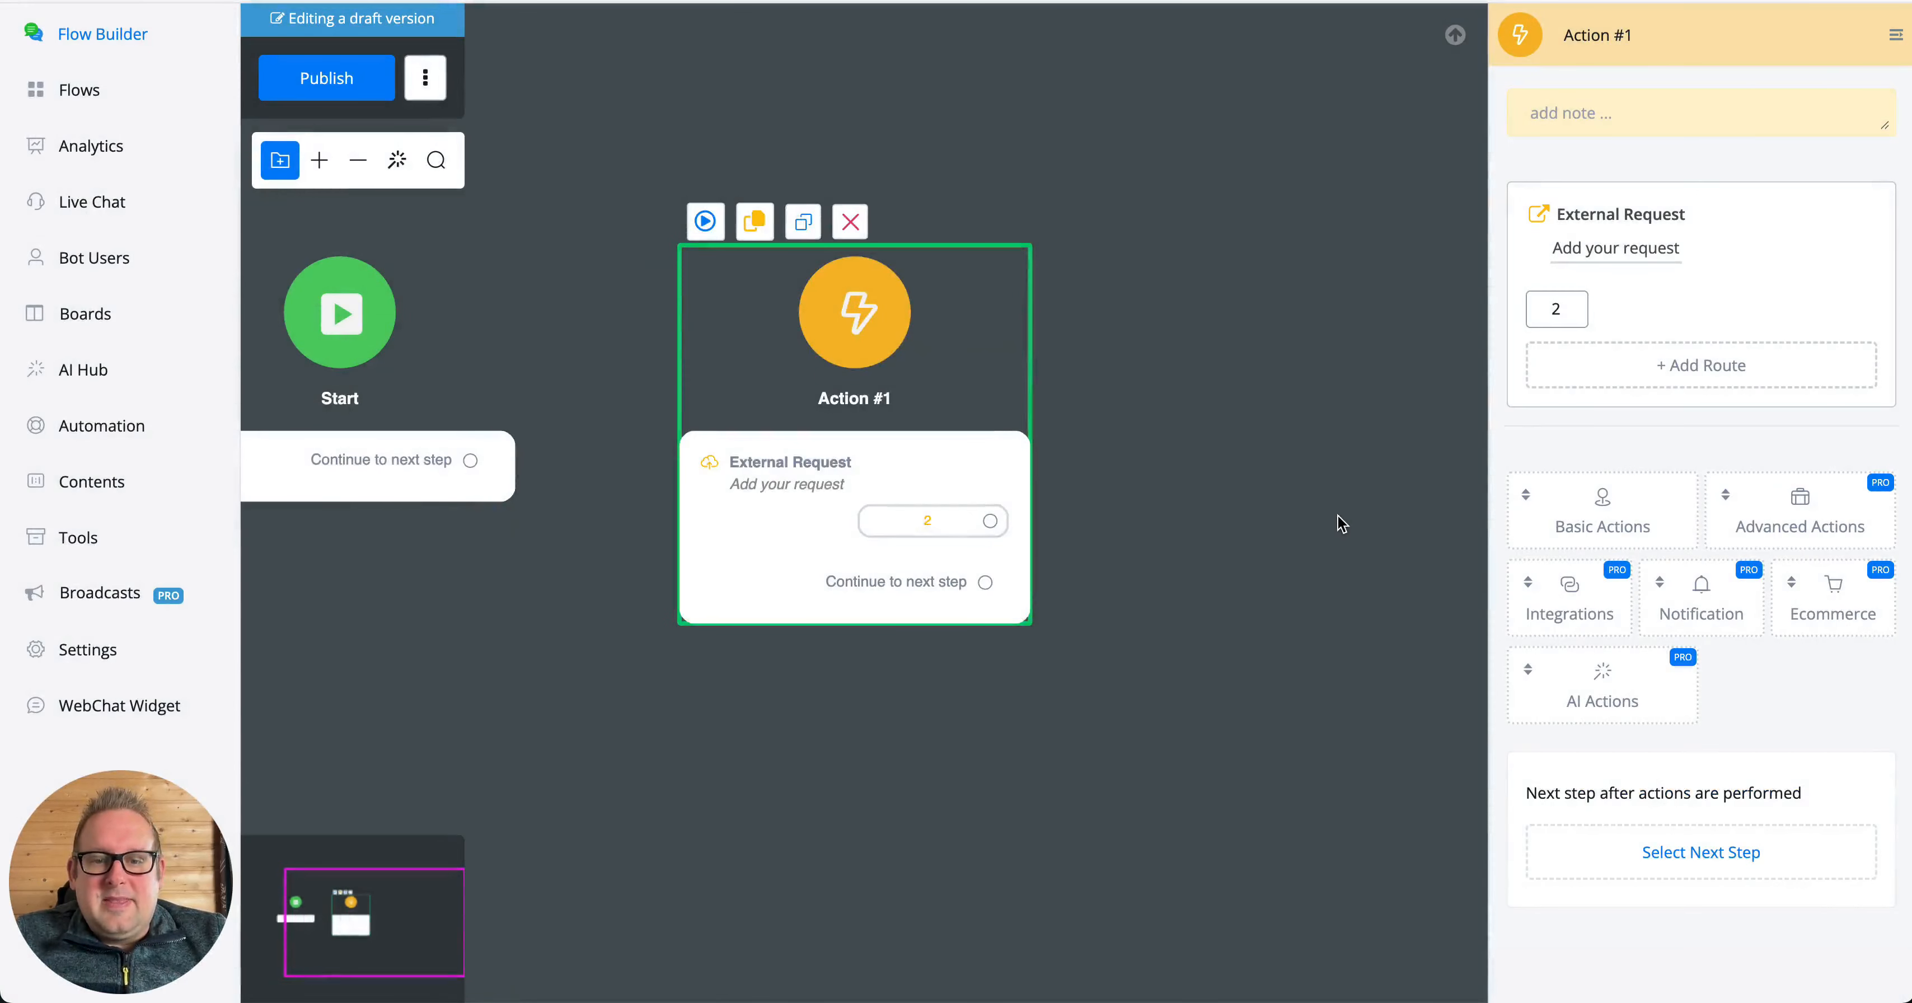
pyautogui.moveTo(1340, 529); pyautogui.dragTo(1257, 361)
pyautogui.click(885, 359)
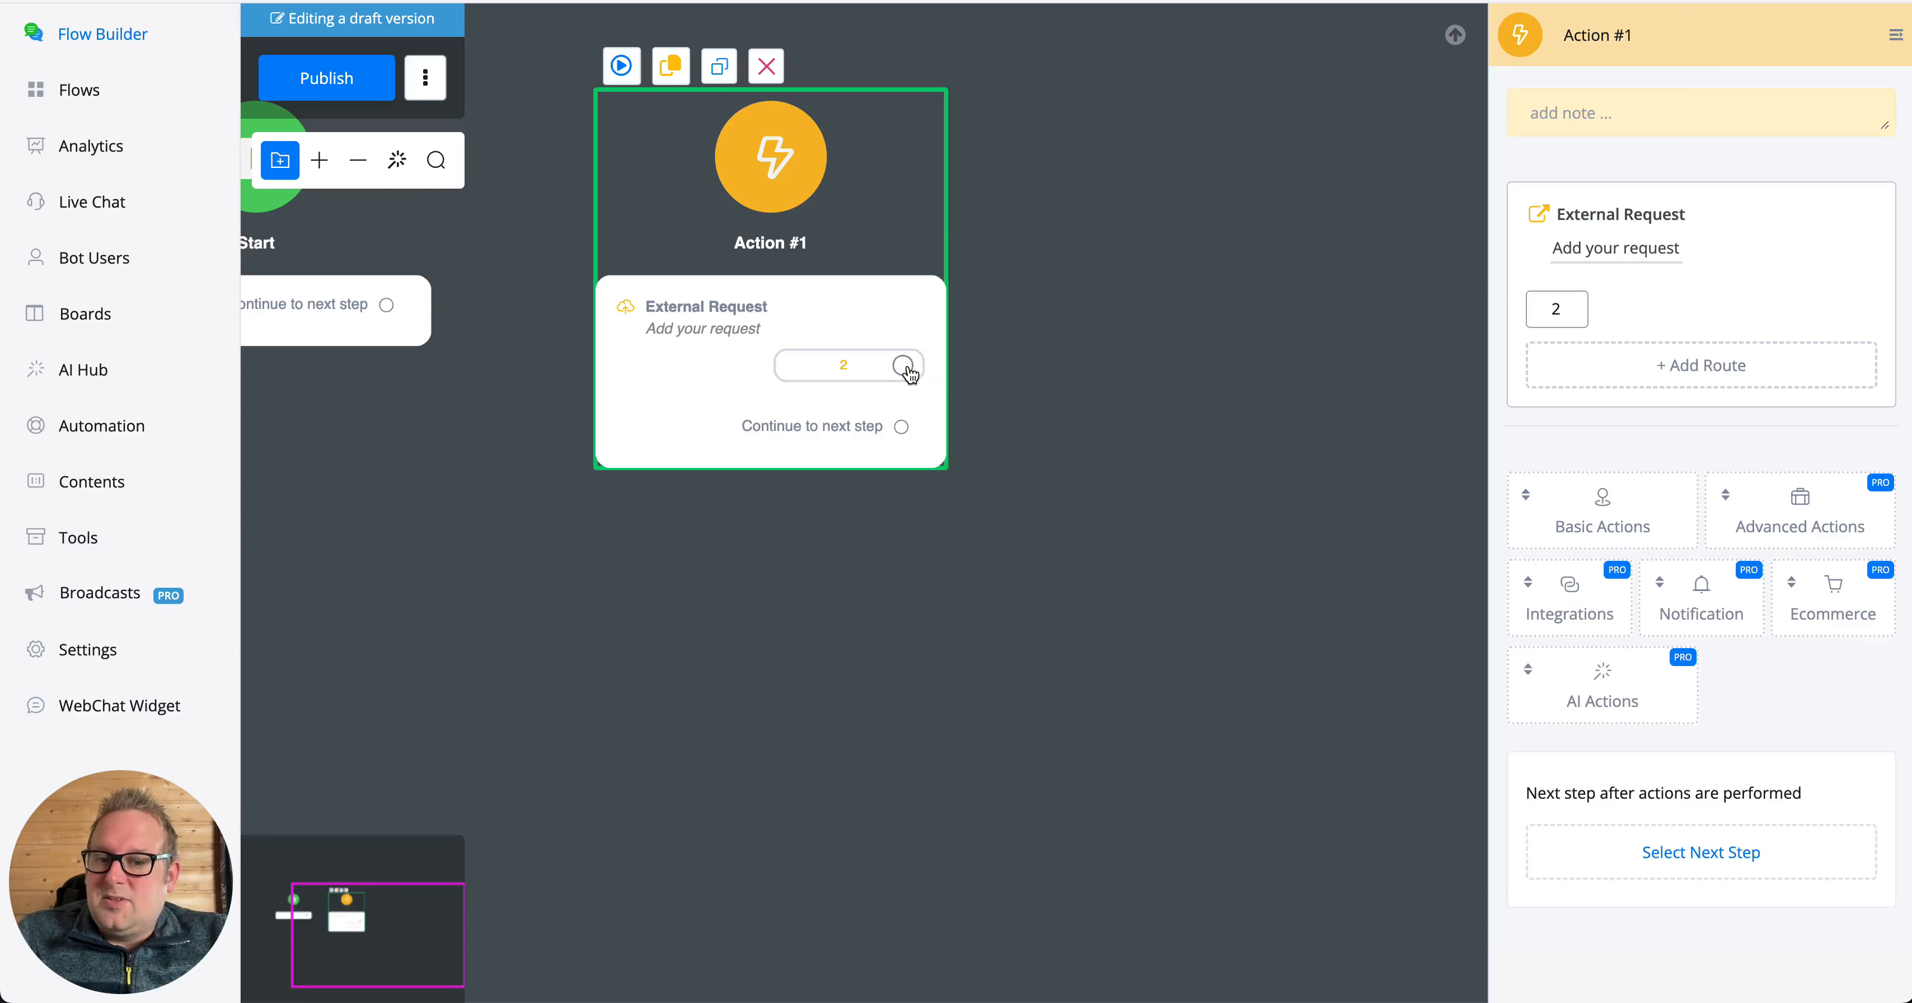
pyautogui.moveTo(906, 365); pyautogui.dragTo(1191, 123)
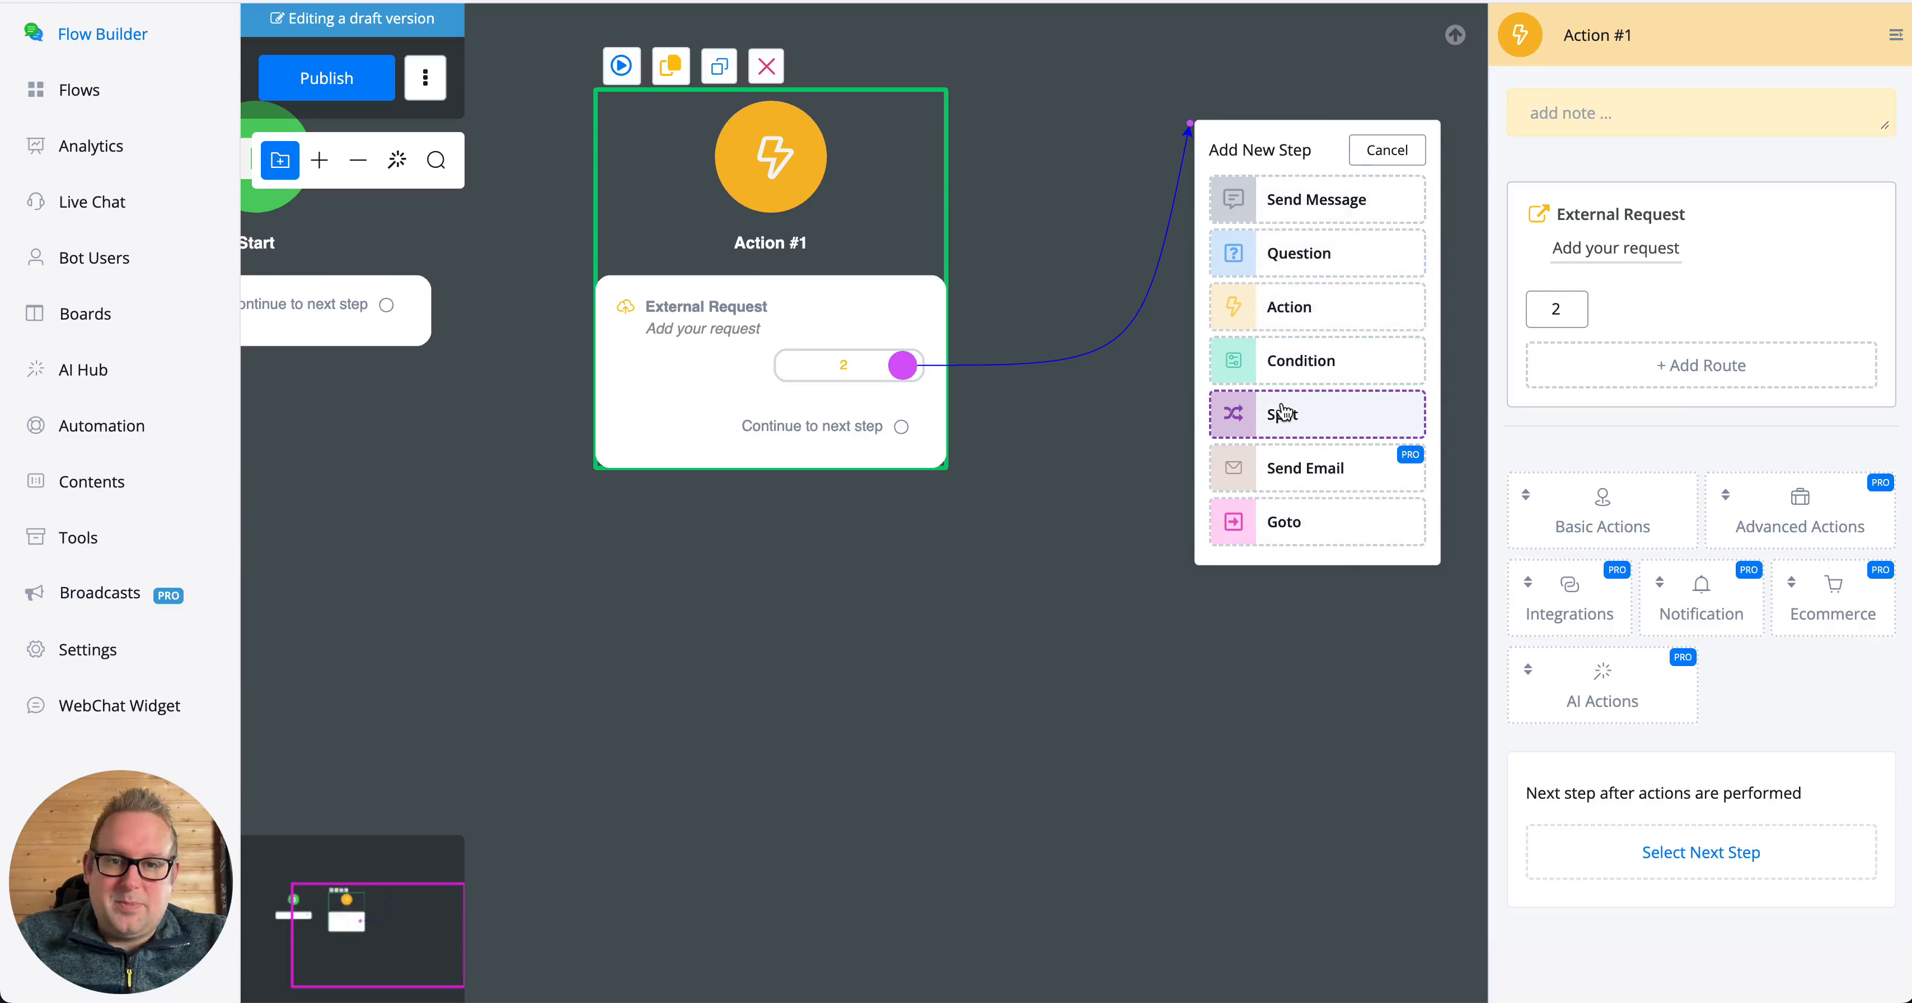
# - Add a second route to the External Request for response codes starting with 4
pyautogui.click(1701, 365)
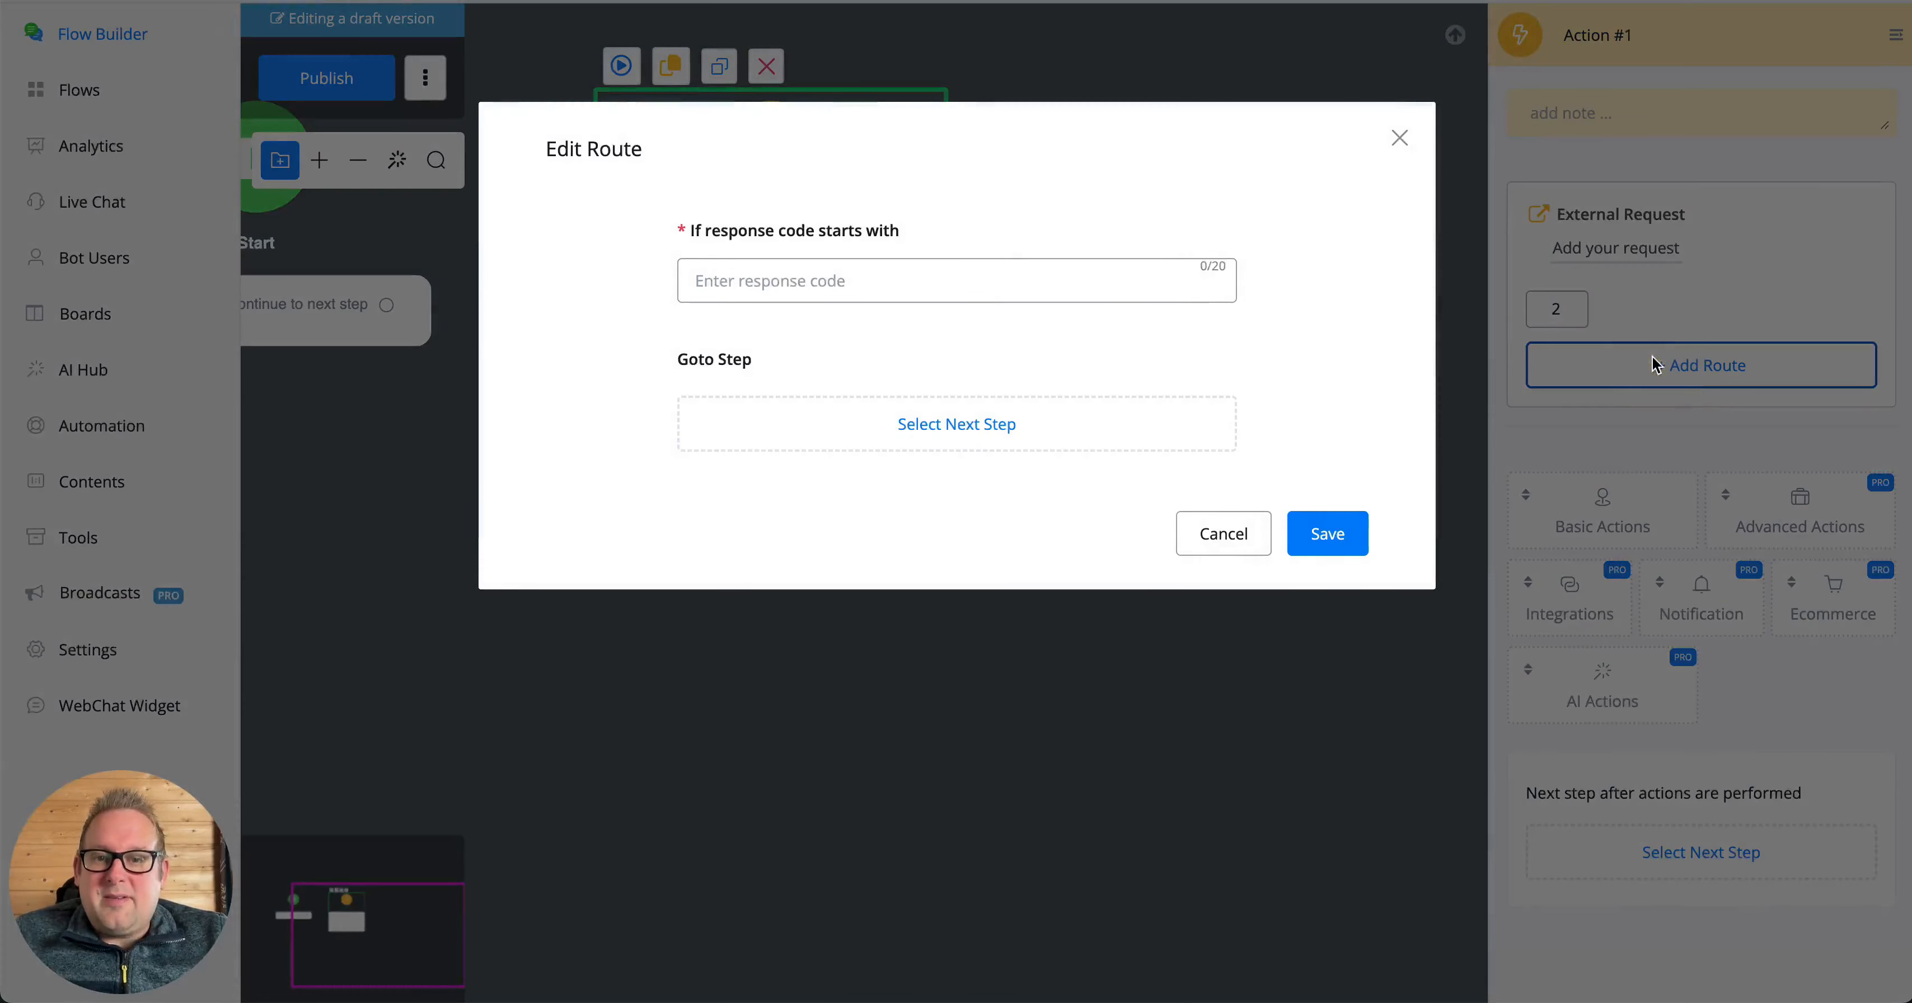
pyautogui.click(811, 286)
pyautogui.write('4')
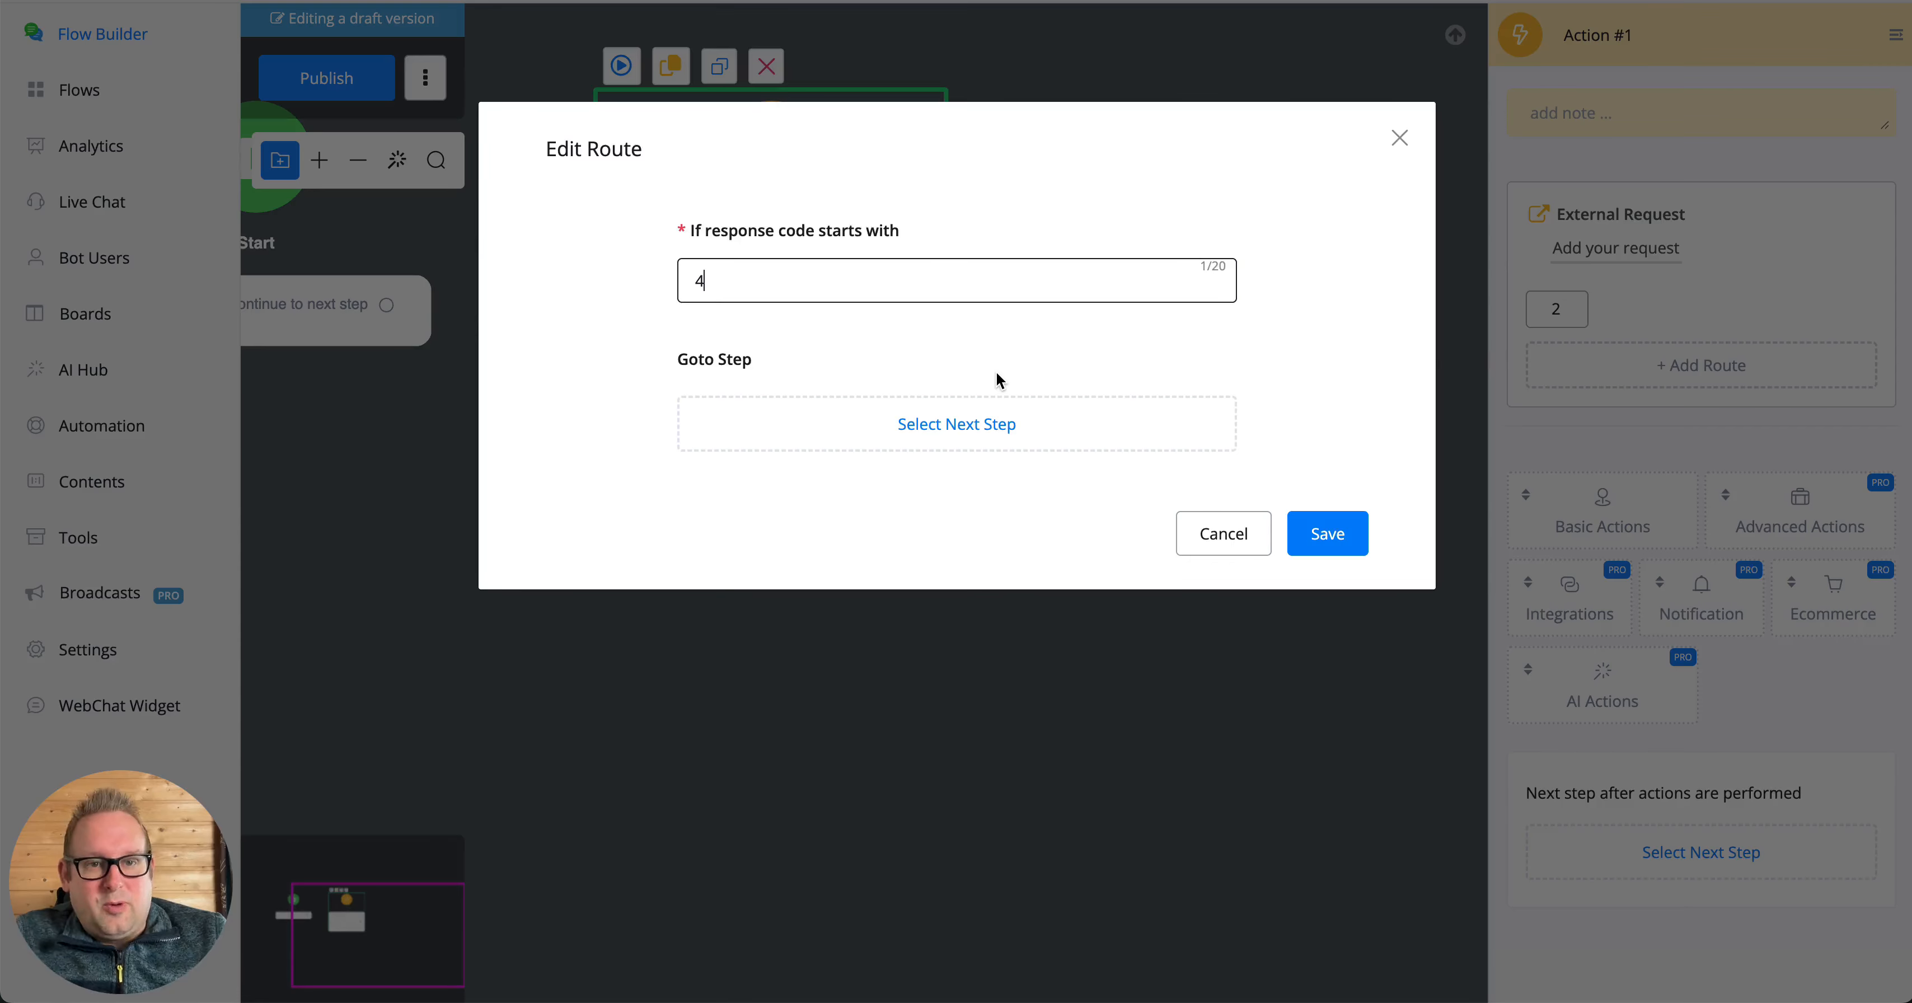
pyautogui.click(1325, 523)
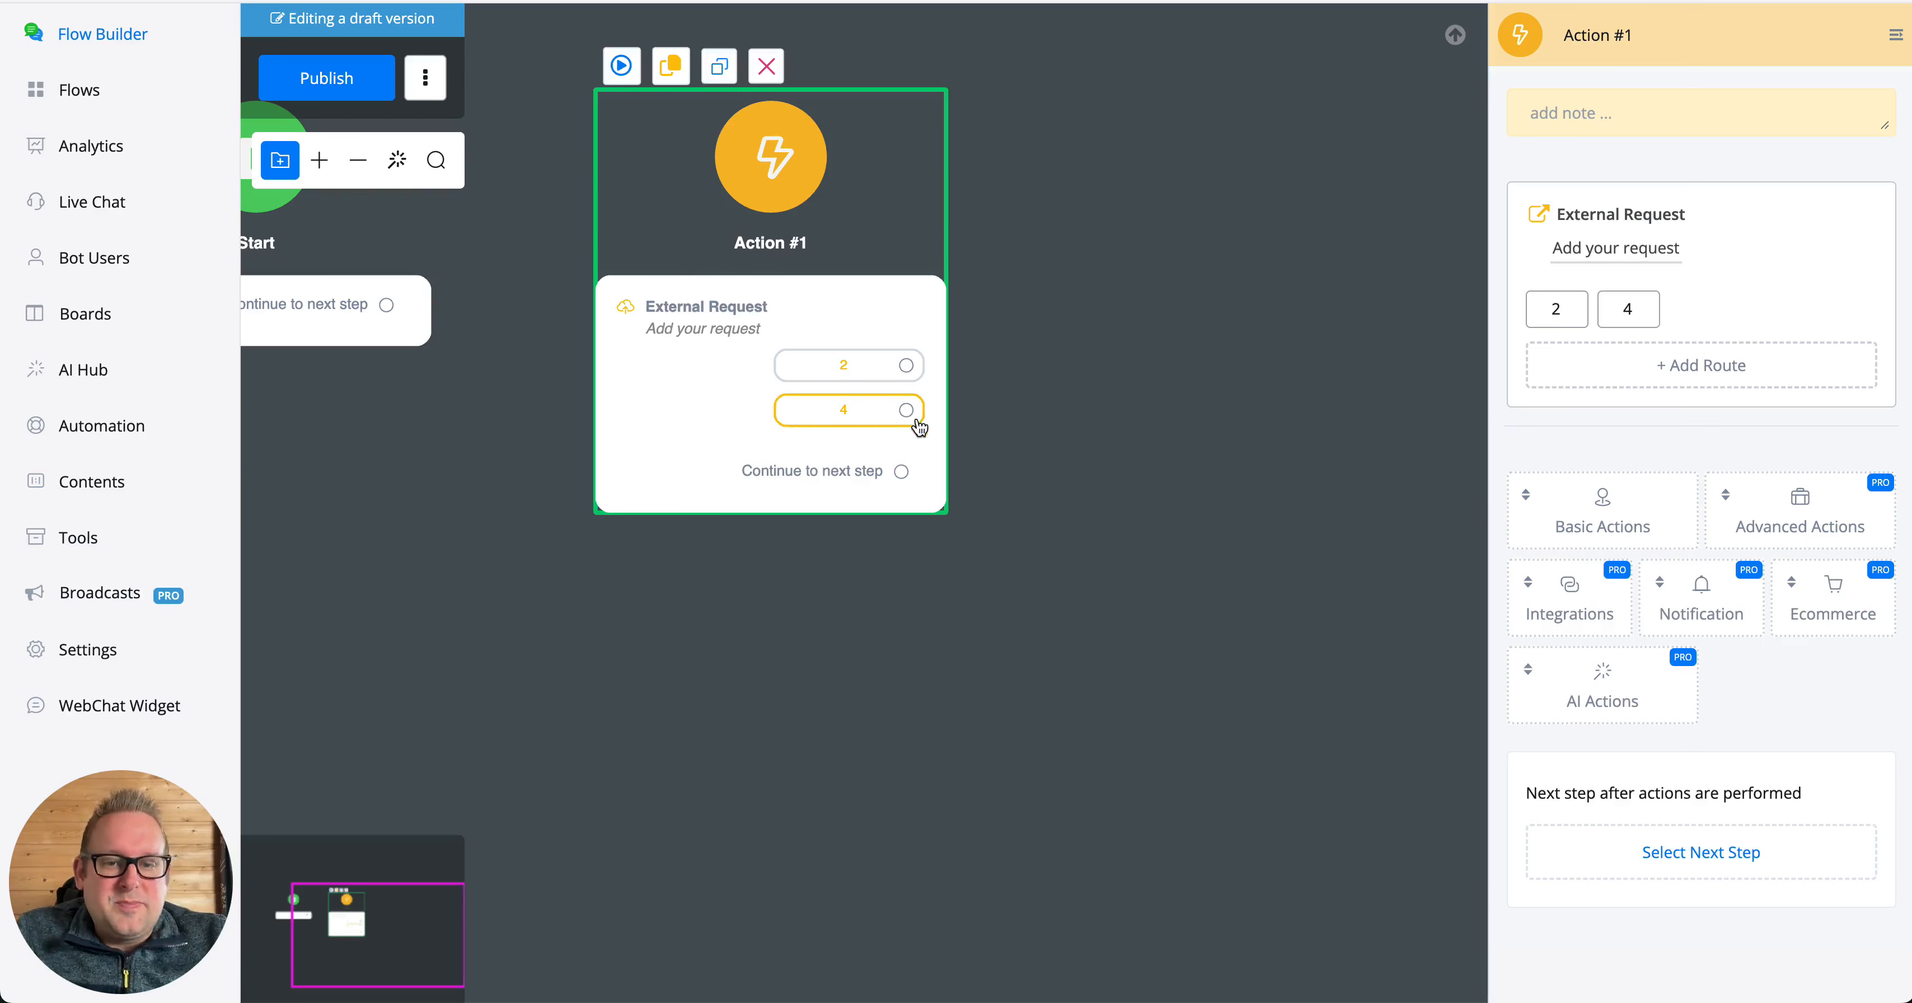
# - Connect the 4 route to a new Action step below Action #1 and add a Live Agent Notification to it
pyautogui.moveTo(904, 412); pyautogui.dragTo(637, 668)
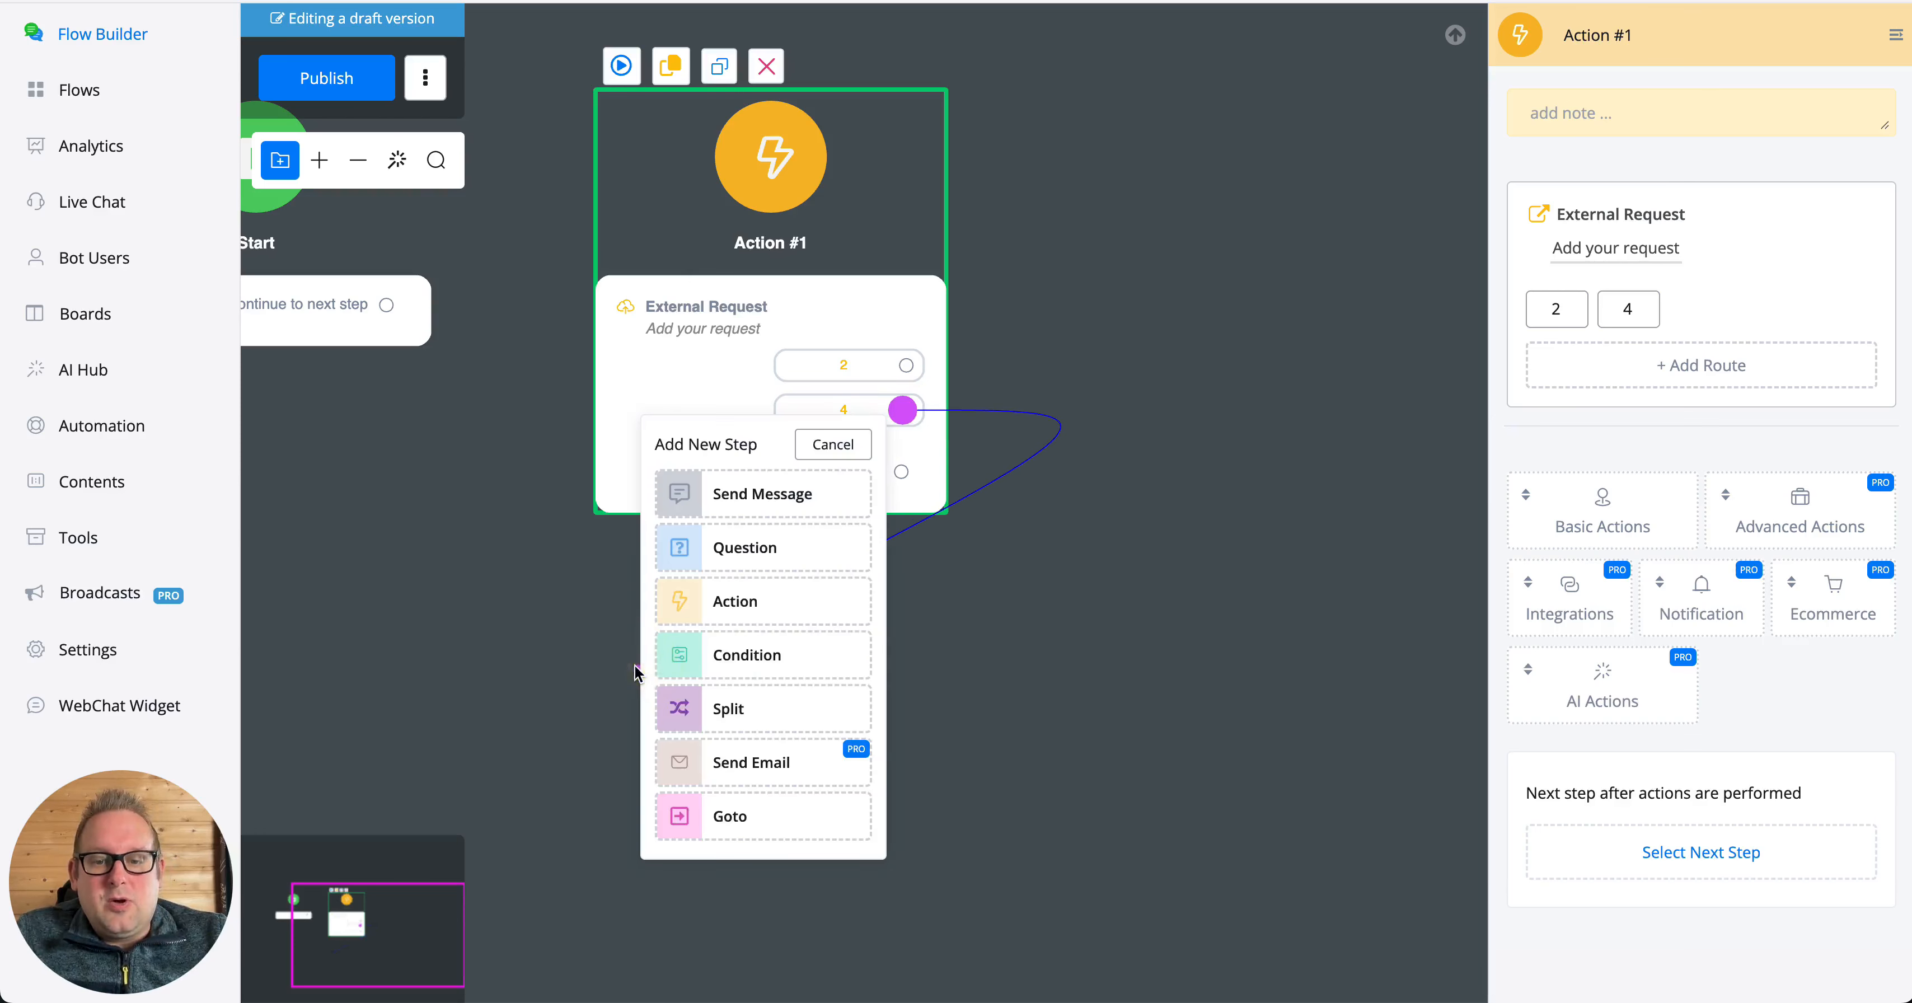
pyautogui.click(715, 601)
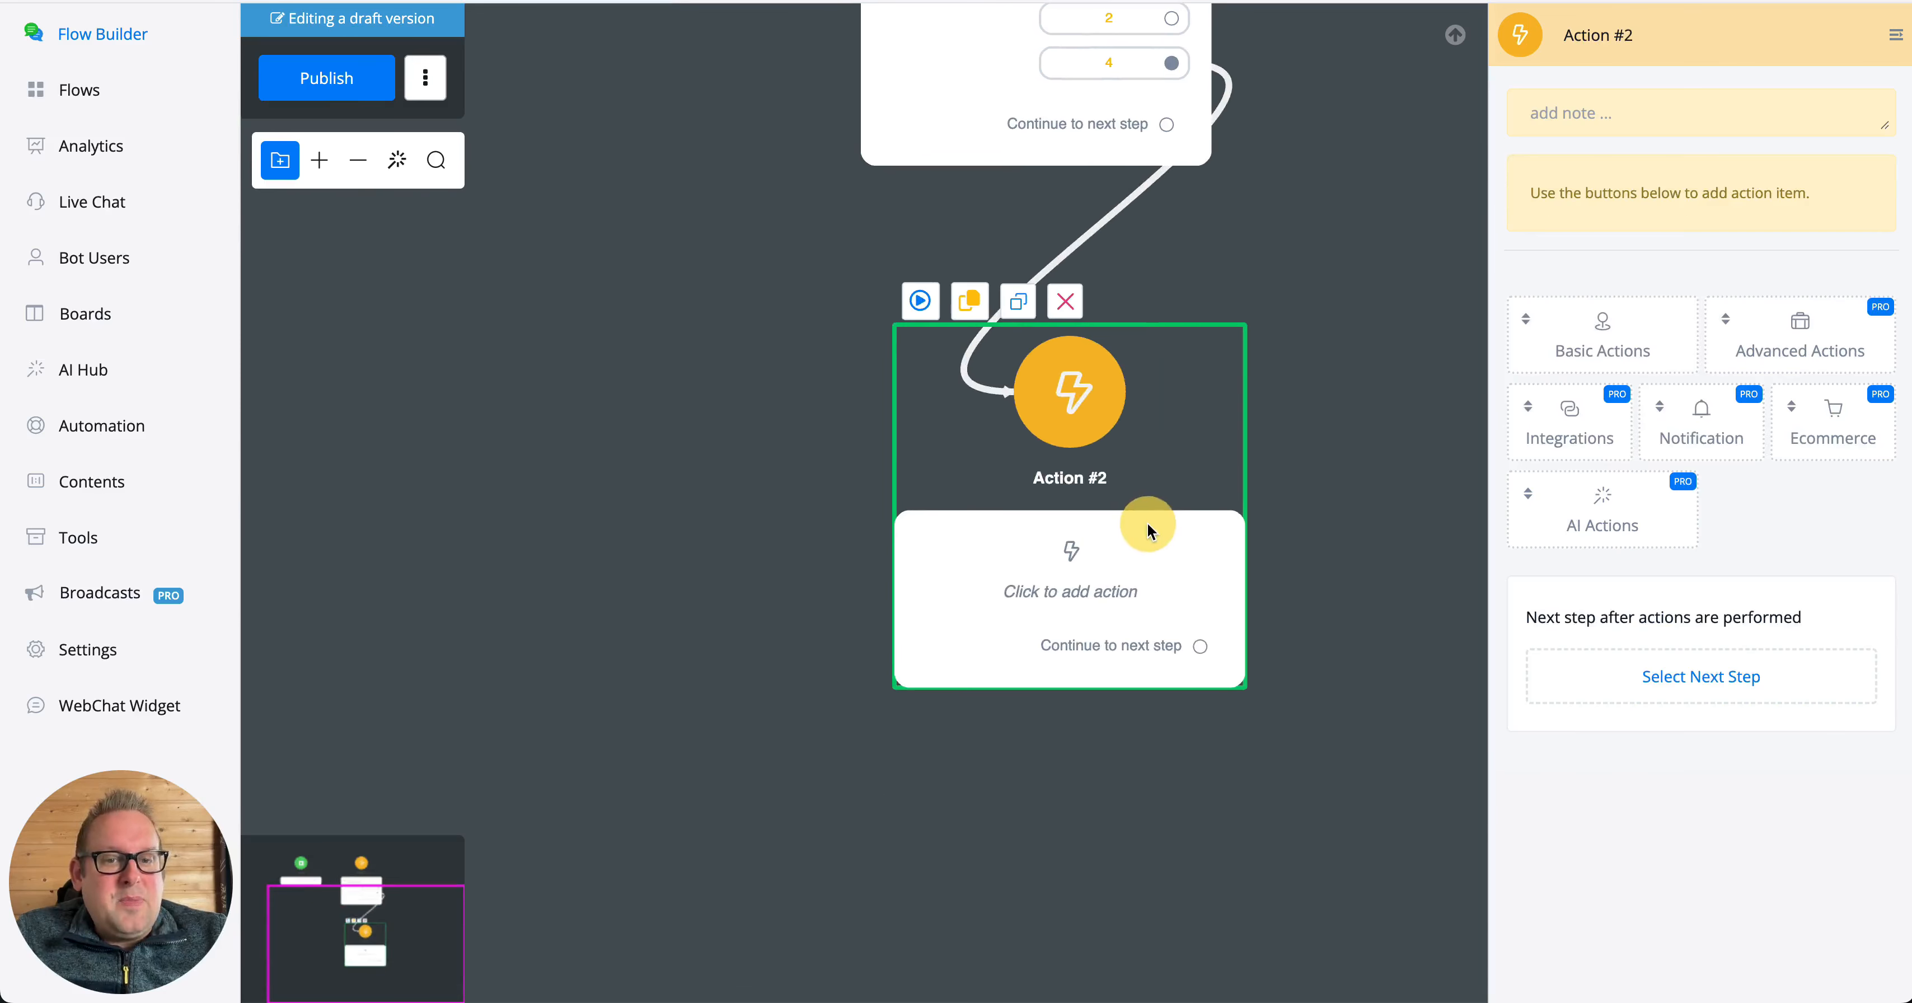
pyautogui.moveTo(1282, 278); pyautogui.dragTo(1236, 518)
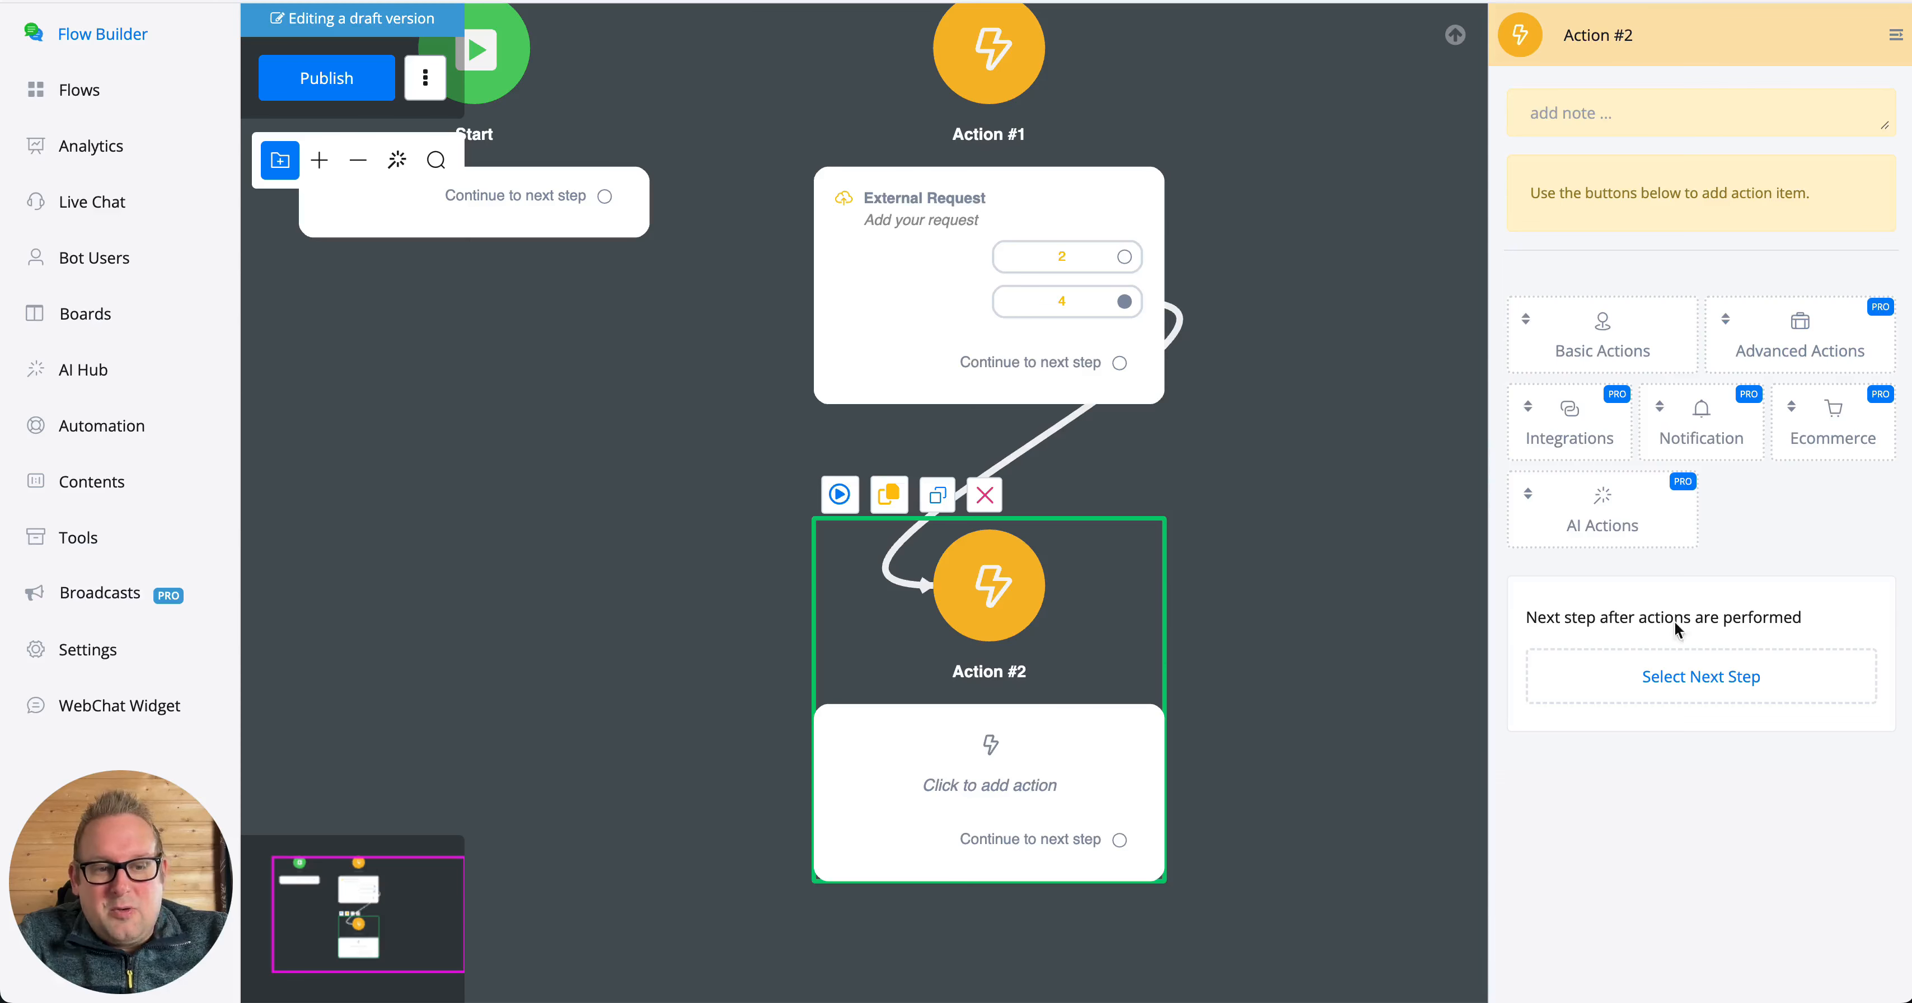
pyautogui.moveTo(1662, 450)
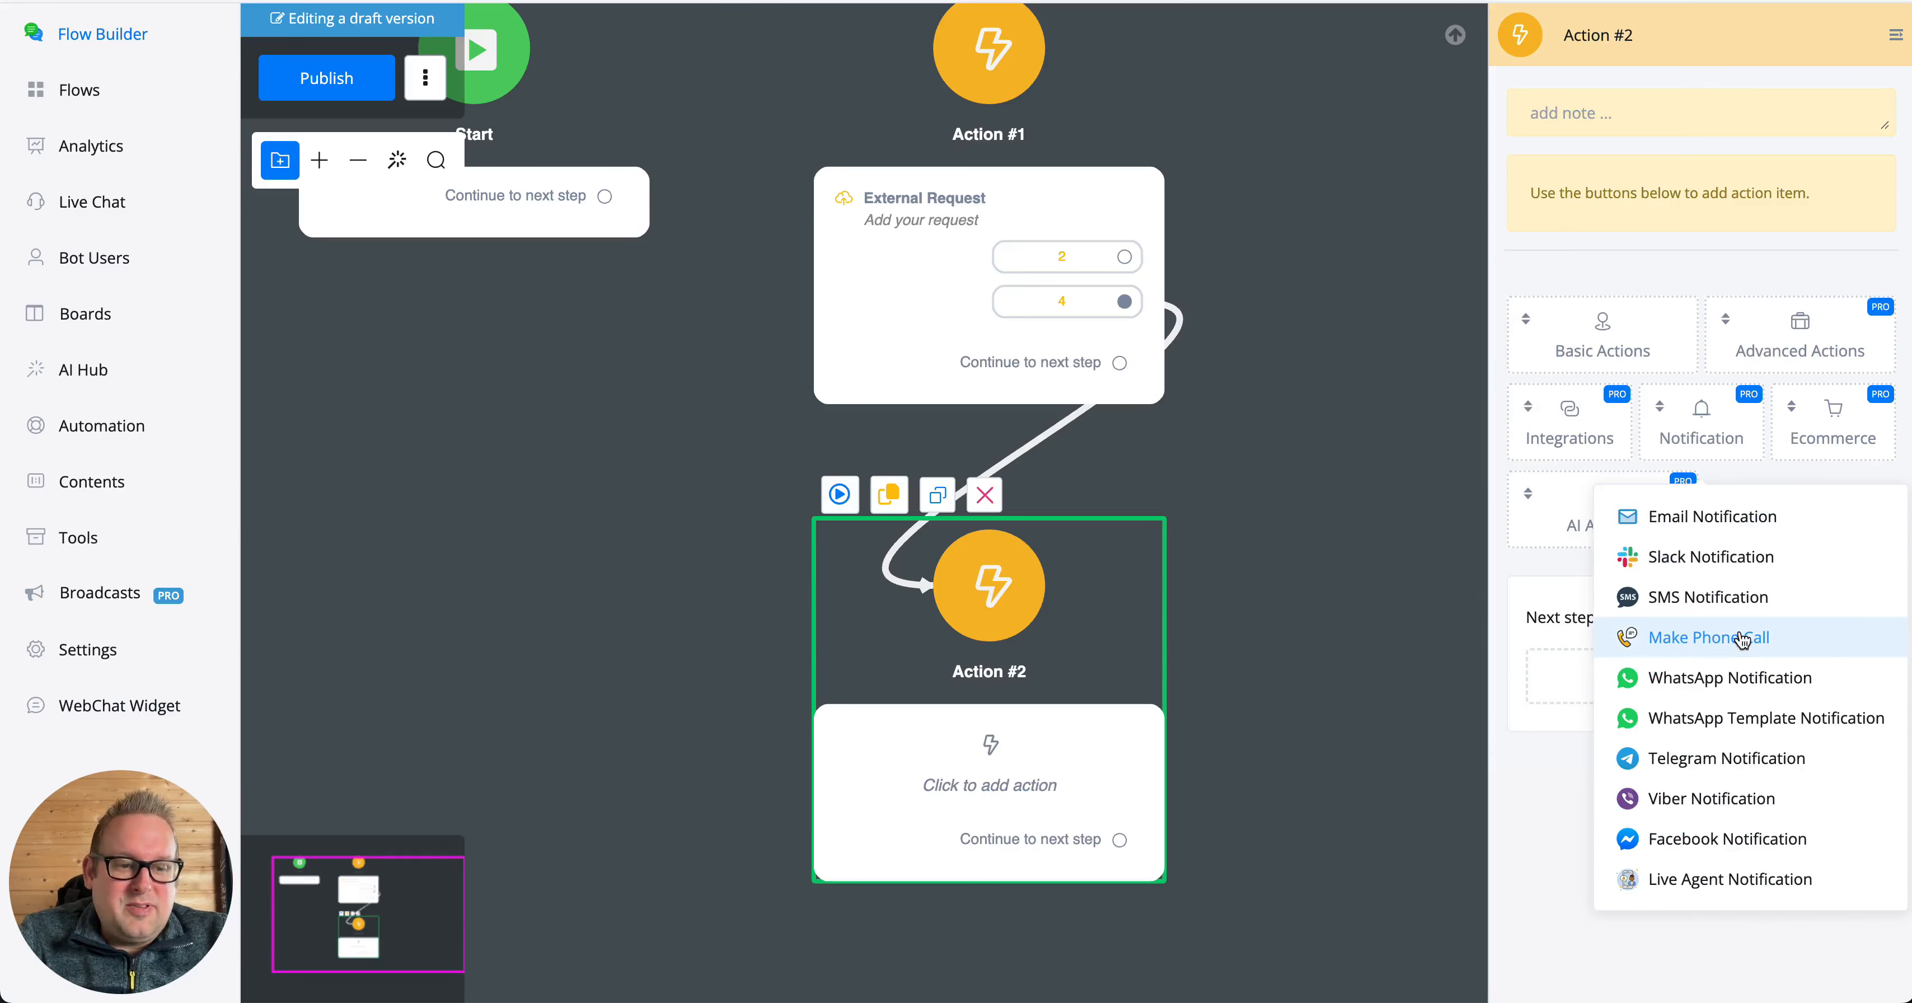
pyautogui.click(1742, 894)
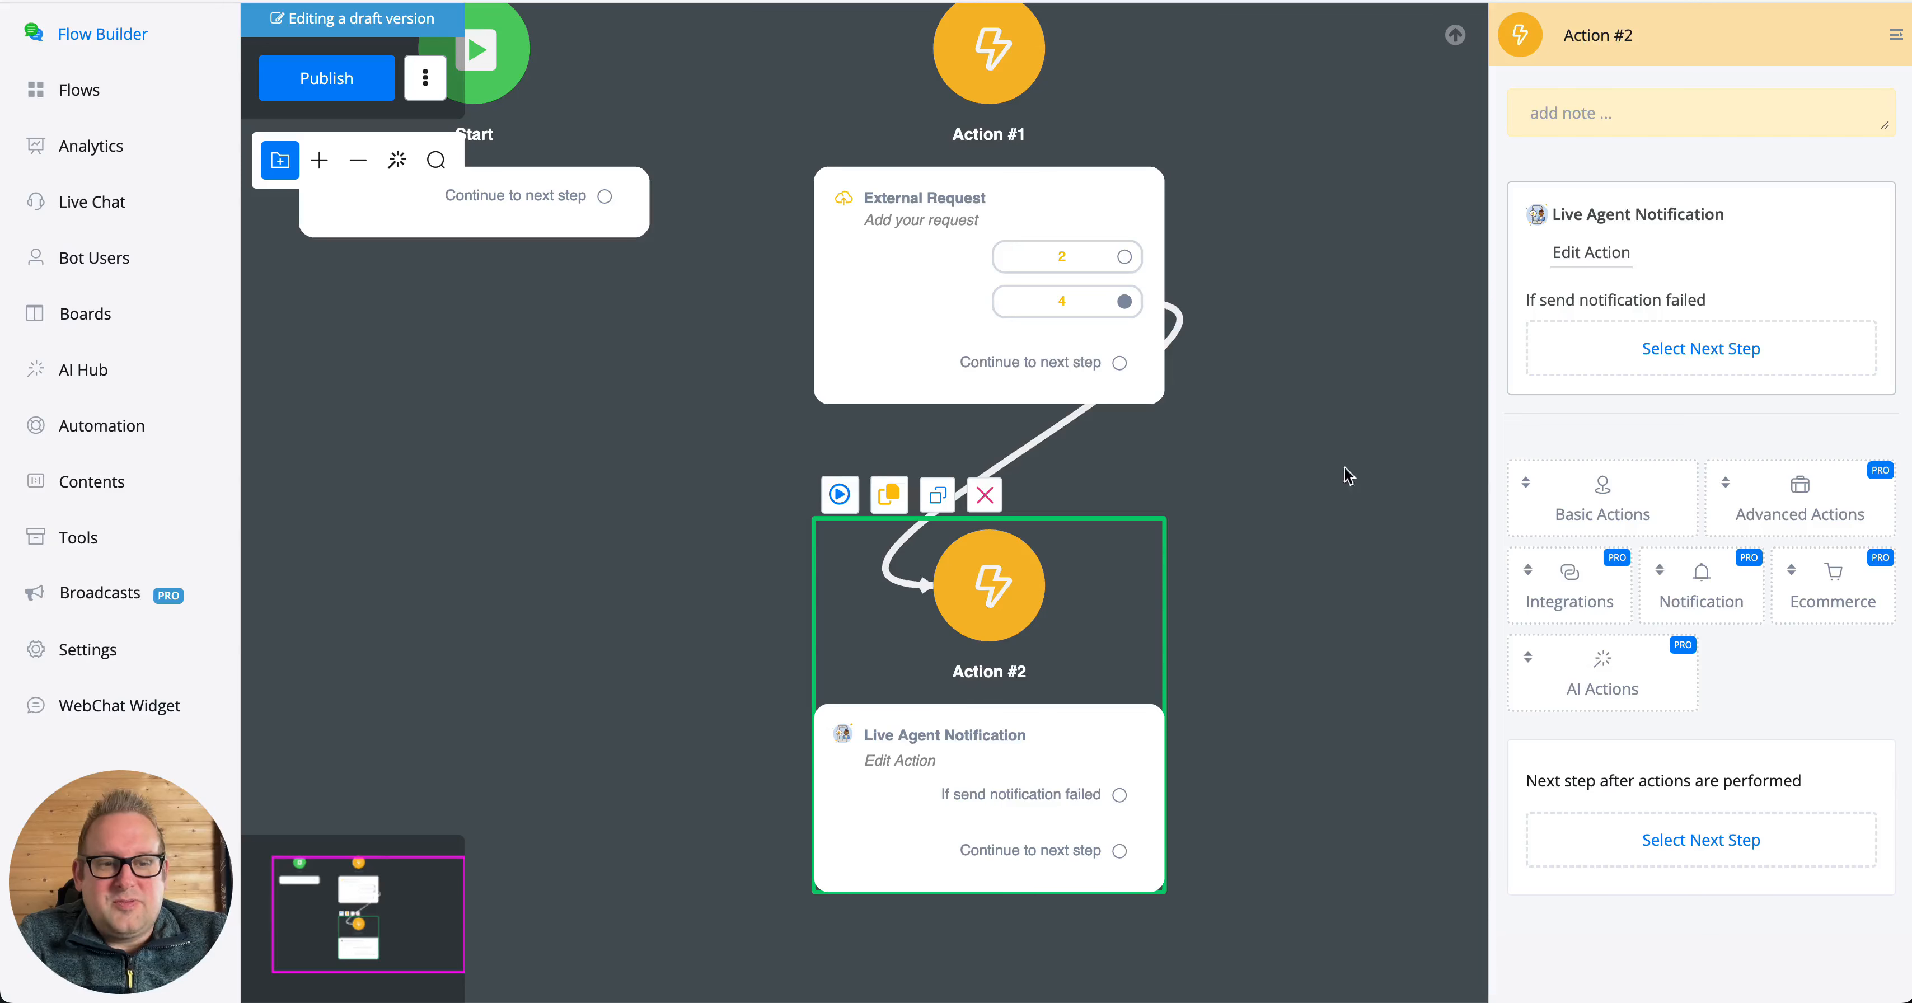
# - Write the Live Agent Notification note "user just went through this api request and it produced the following error: "
pyautogui.click(1590, 253)
pyautogui.click(912, 177)
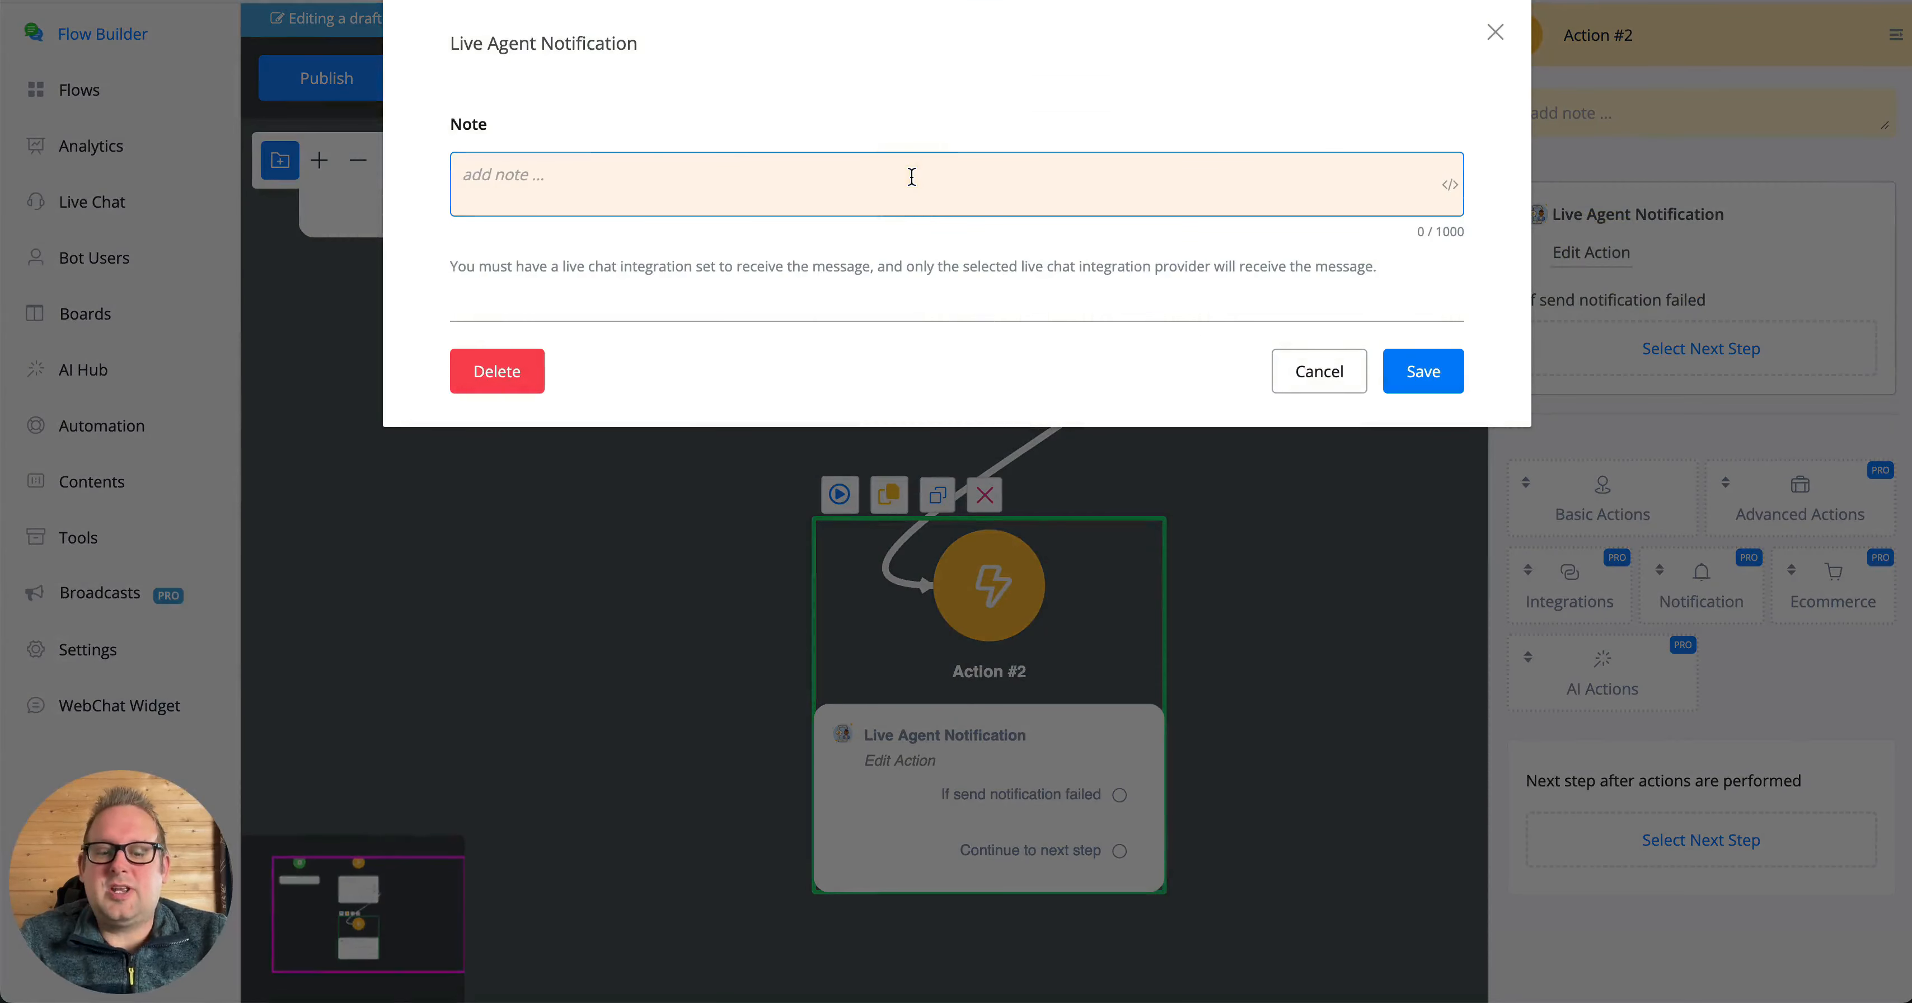
pyautogui.write('user j')
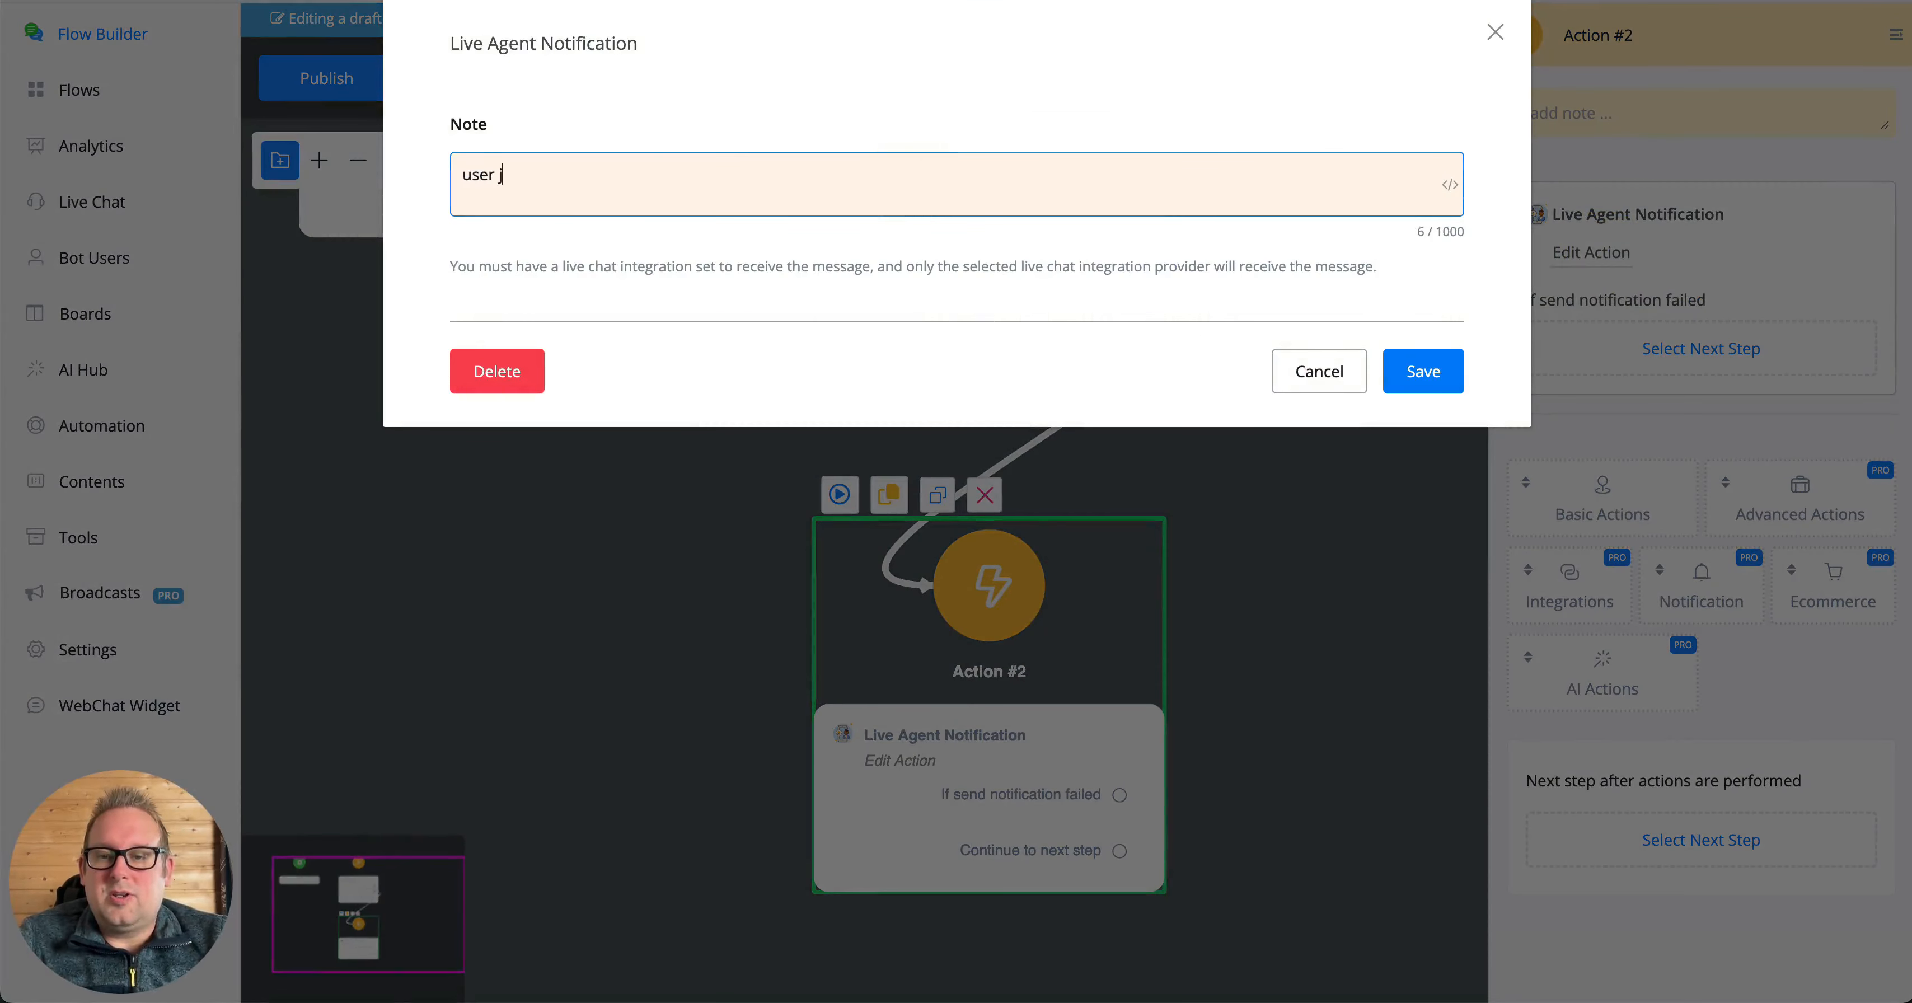
pyautogui.write('ust went t')
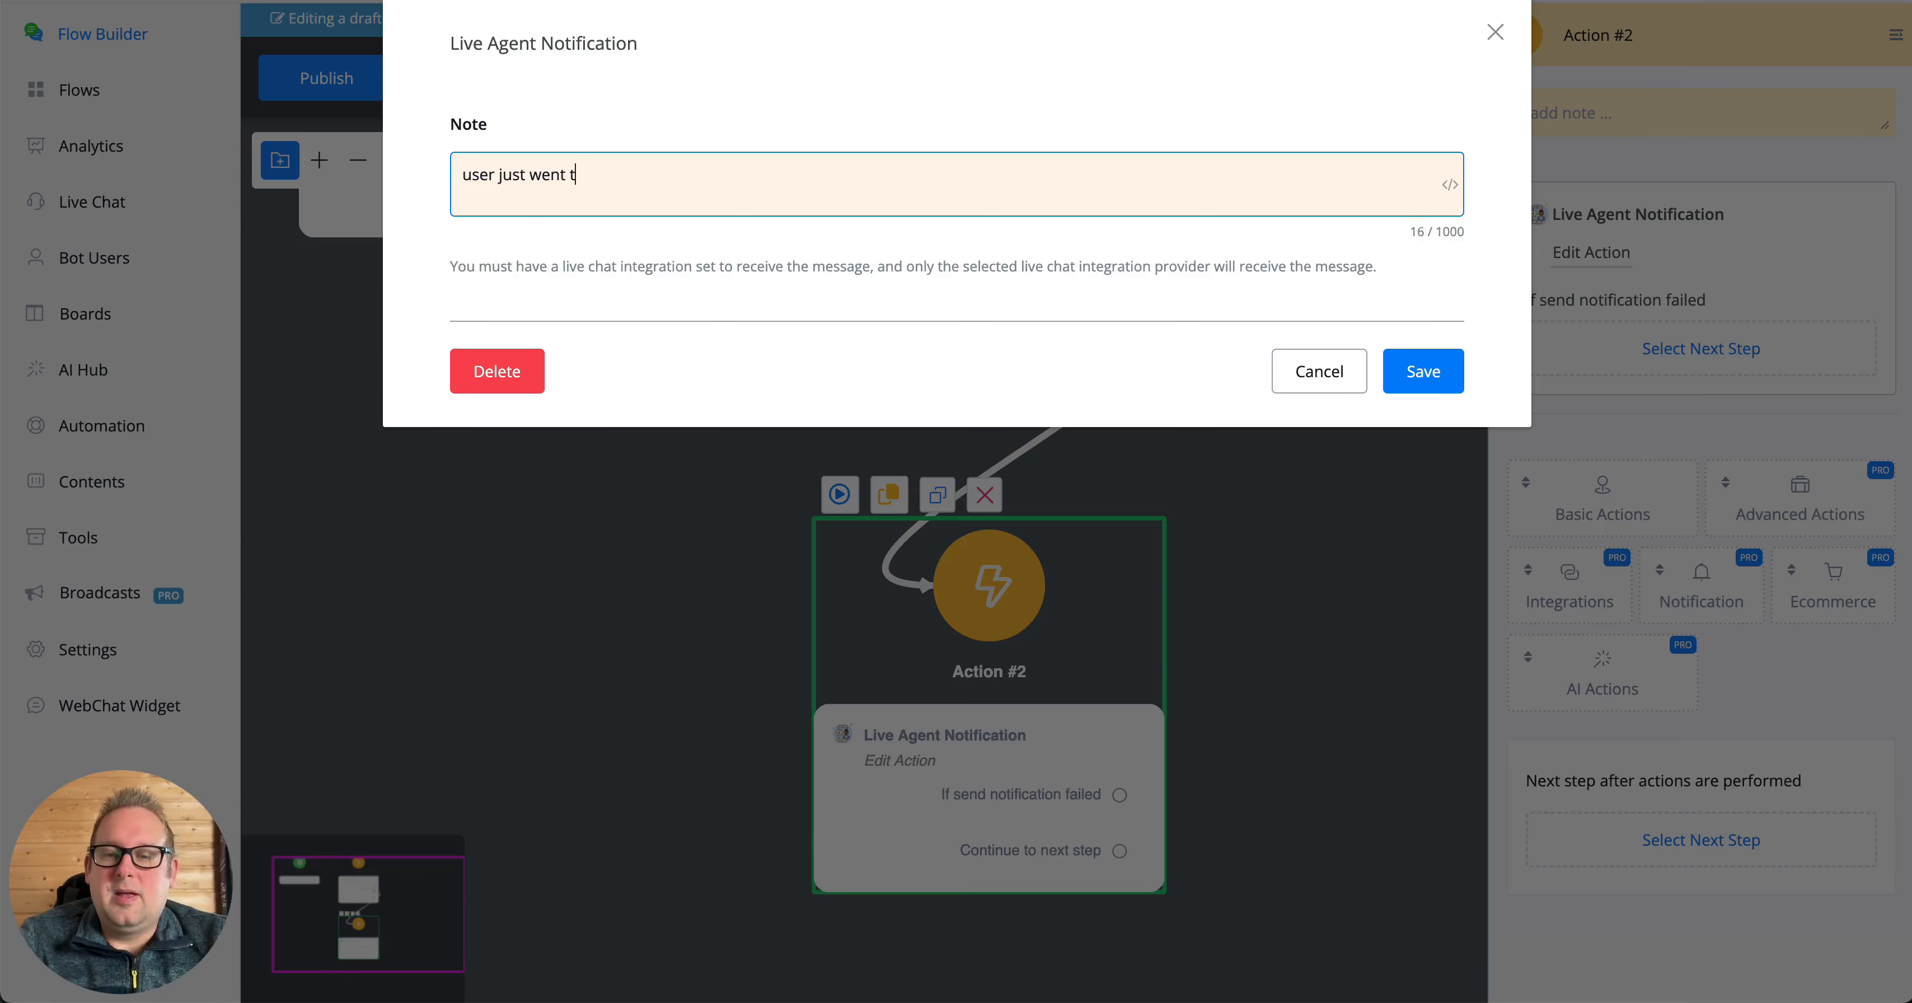
pyautogui.write('hrough this api ')
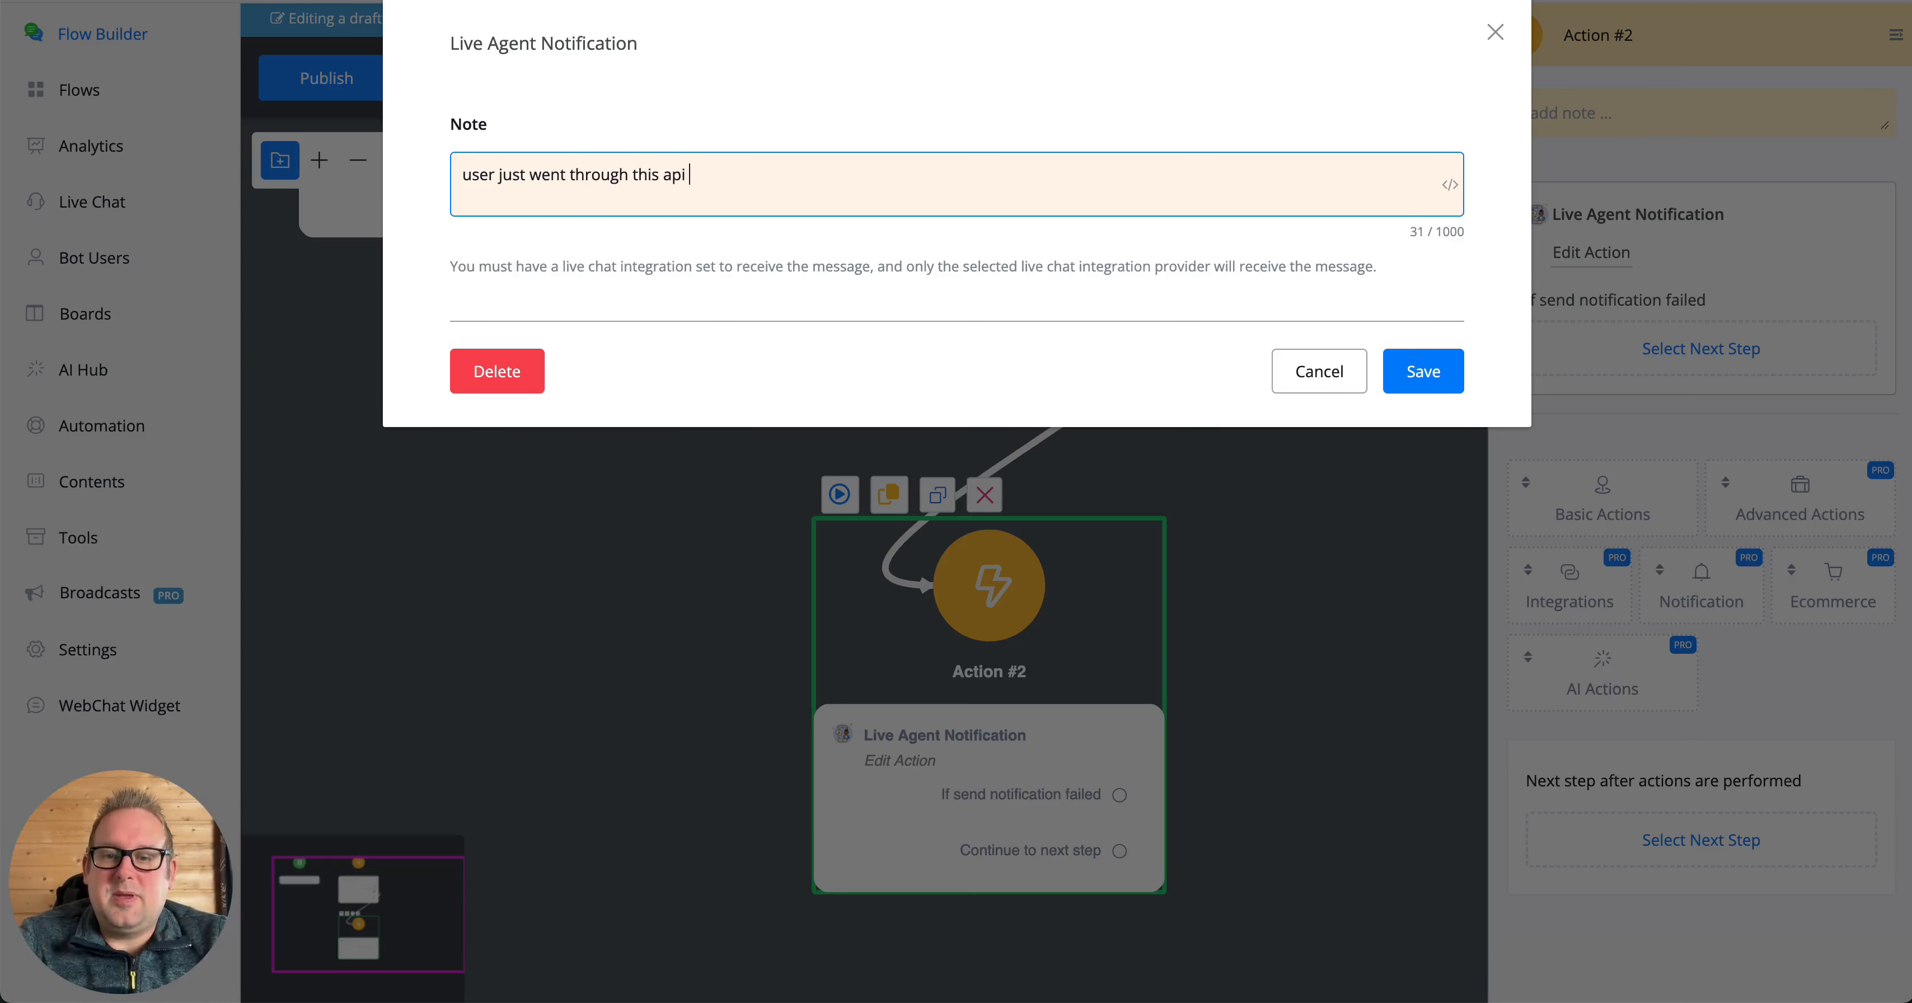
pyautogui.write('reques')
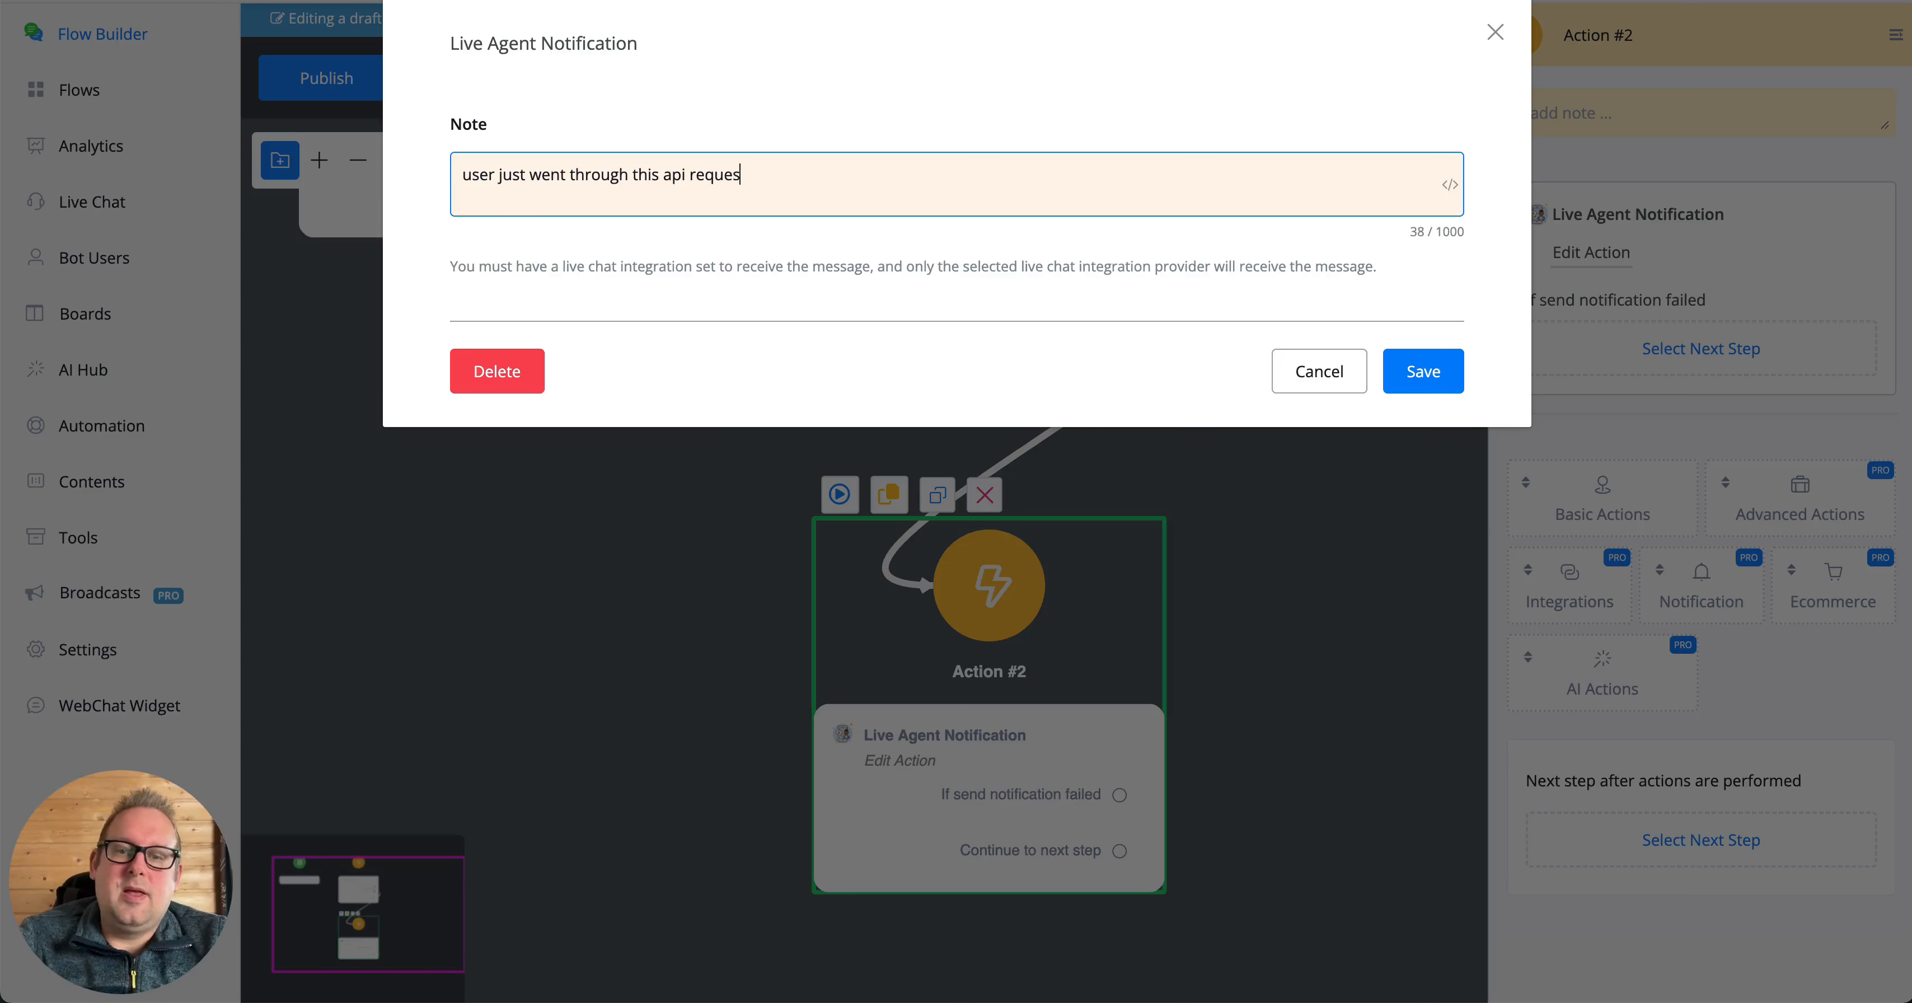
pyautogui.write('t and it prodcue')
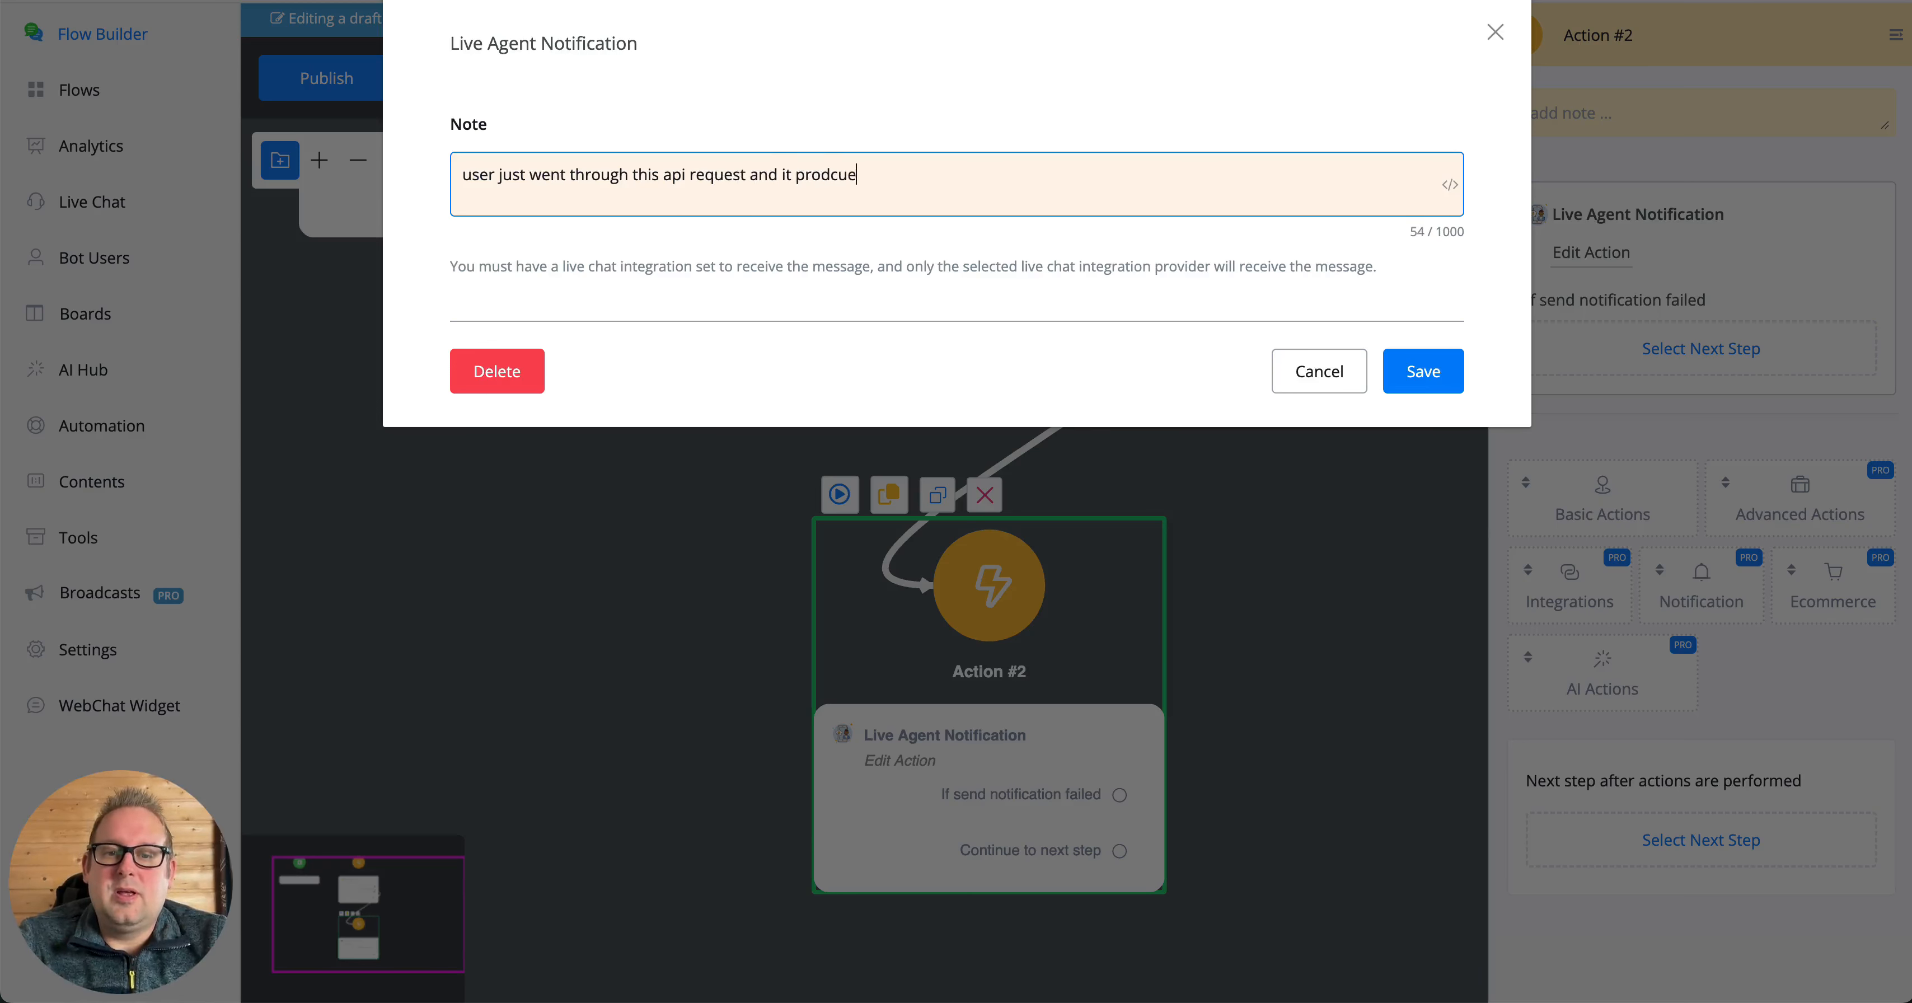
pyautogui.press('BackSpace')
pyautogui.press('BackSpace')
pyautogui.press('BackSpace')
pyautogui.write('uced the')
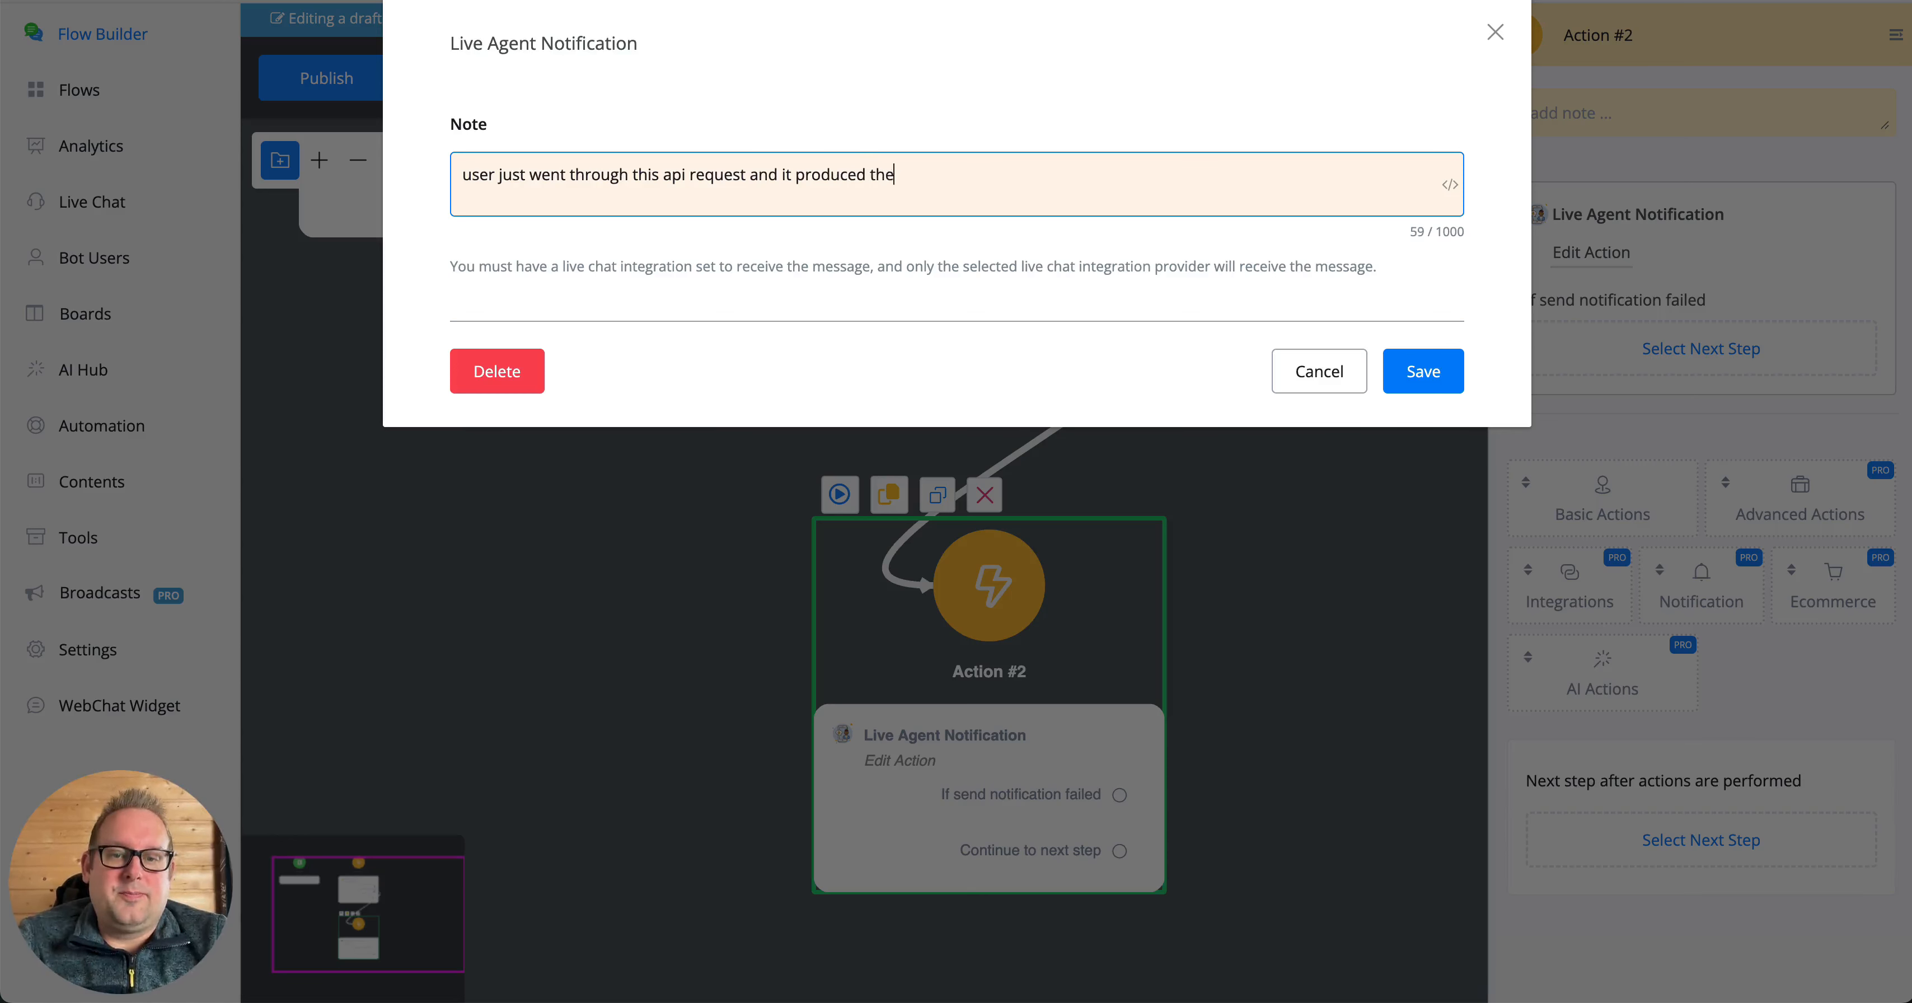
pyautogui.write(' following erro')
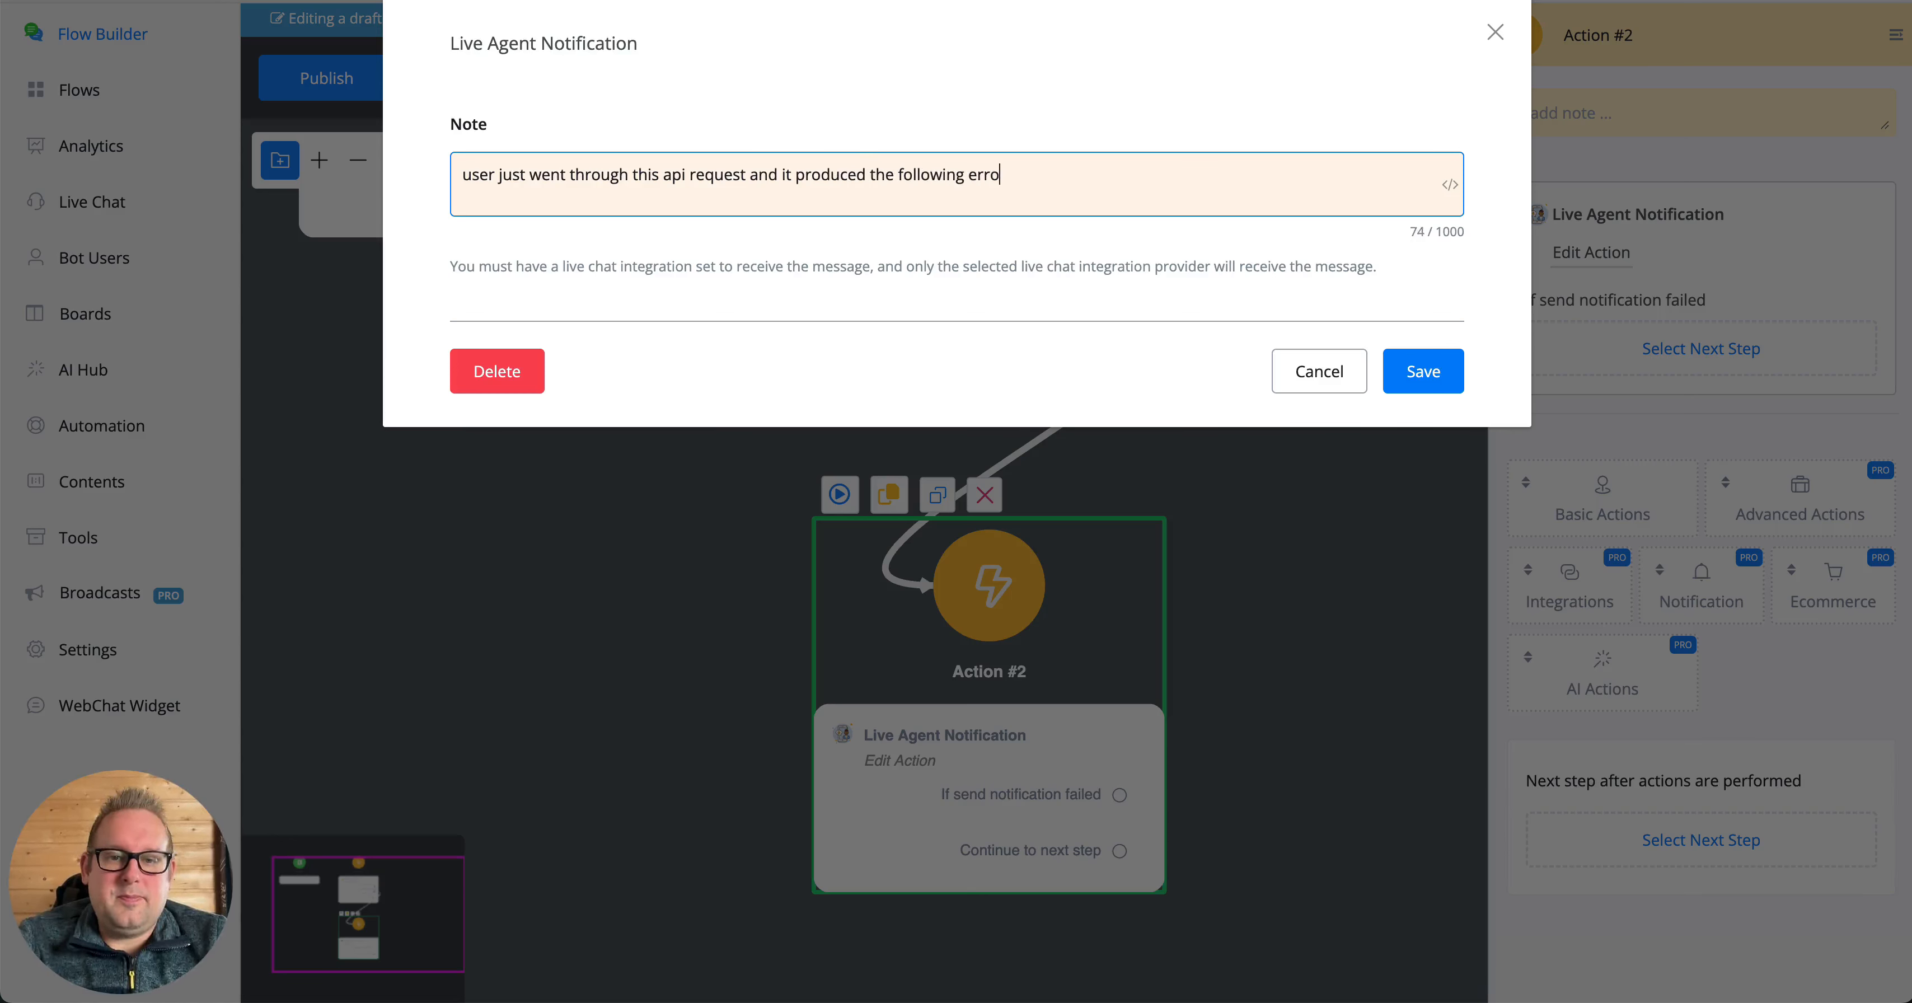
pyautogui.write('r: {{')
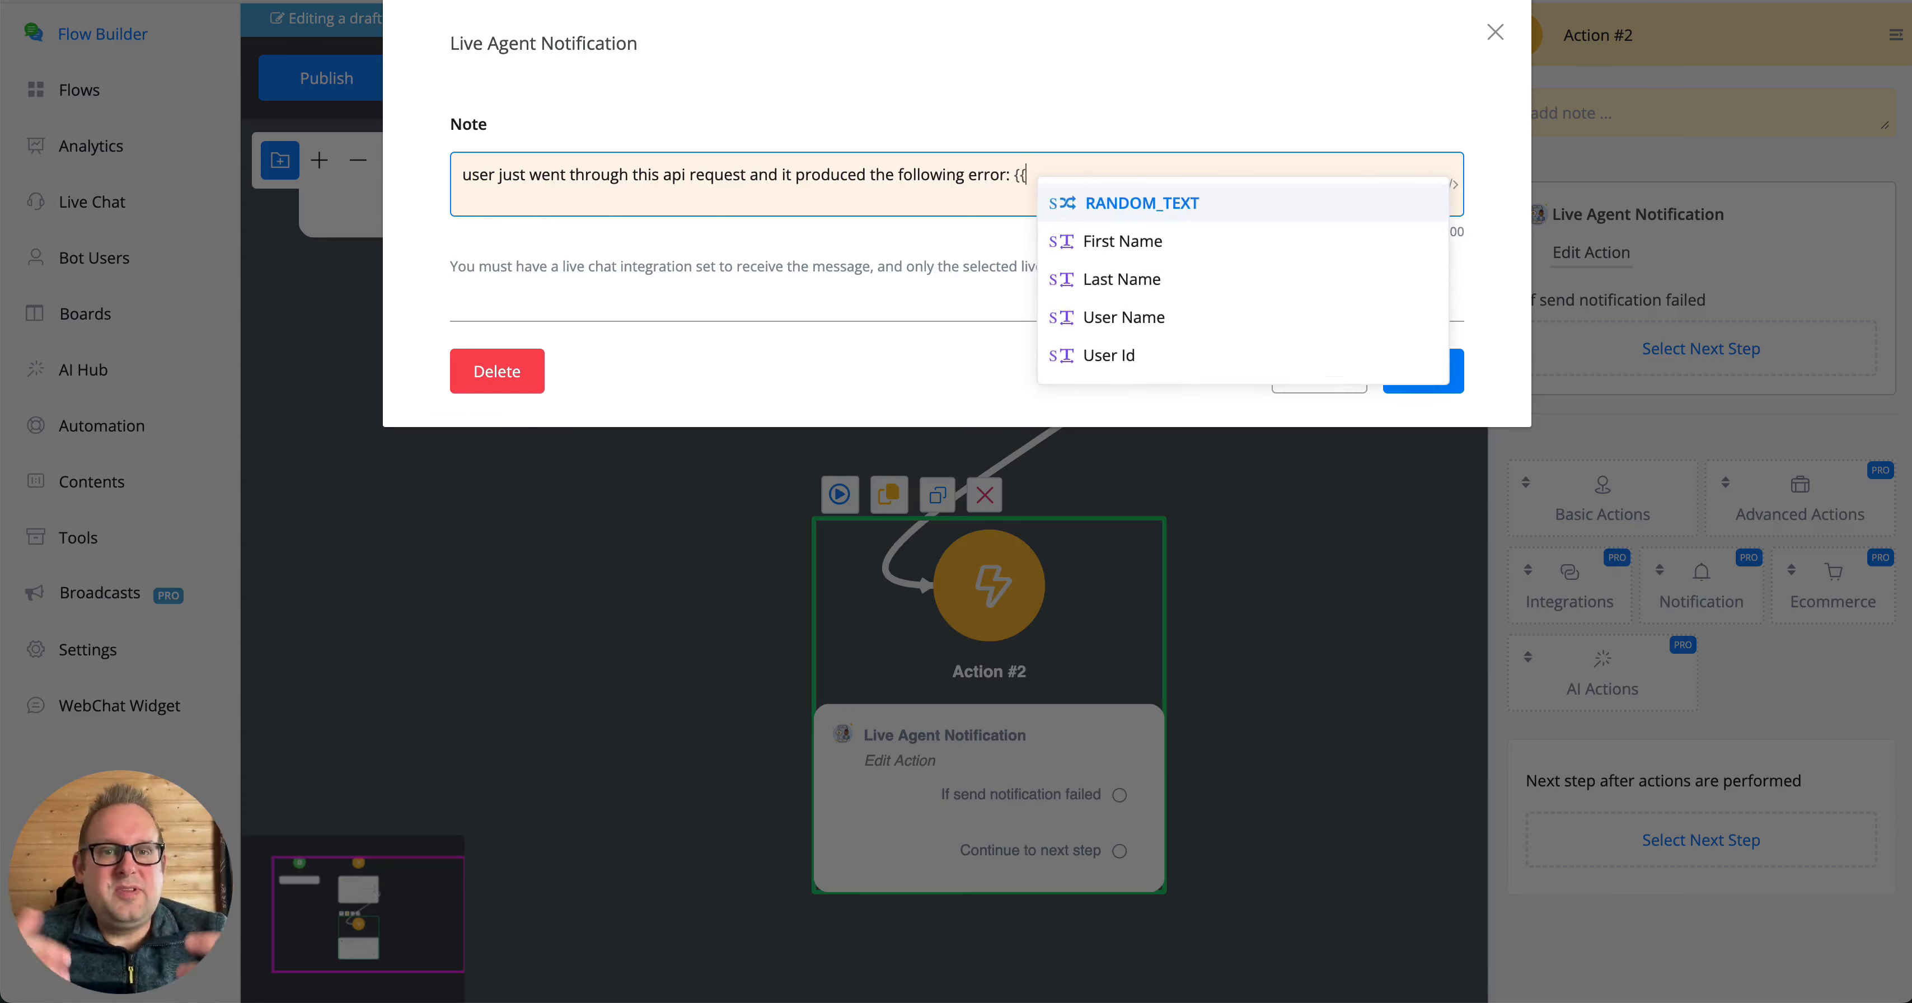
pyautogui.write('lasterr')
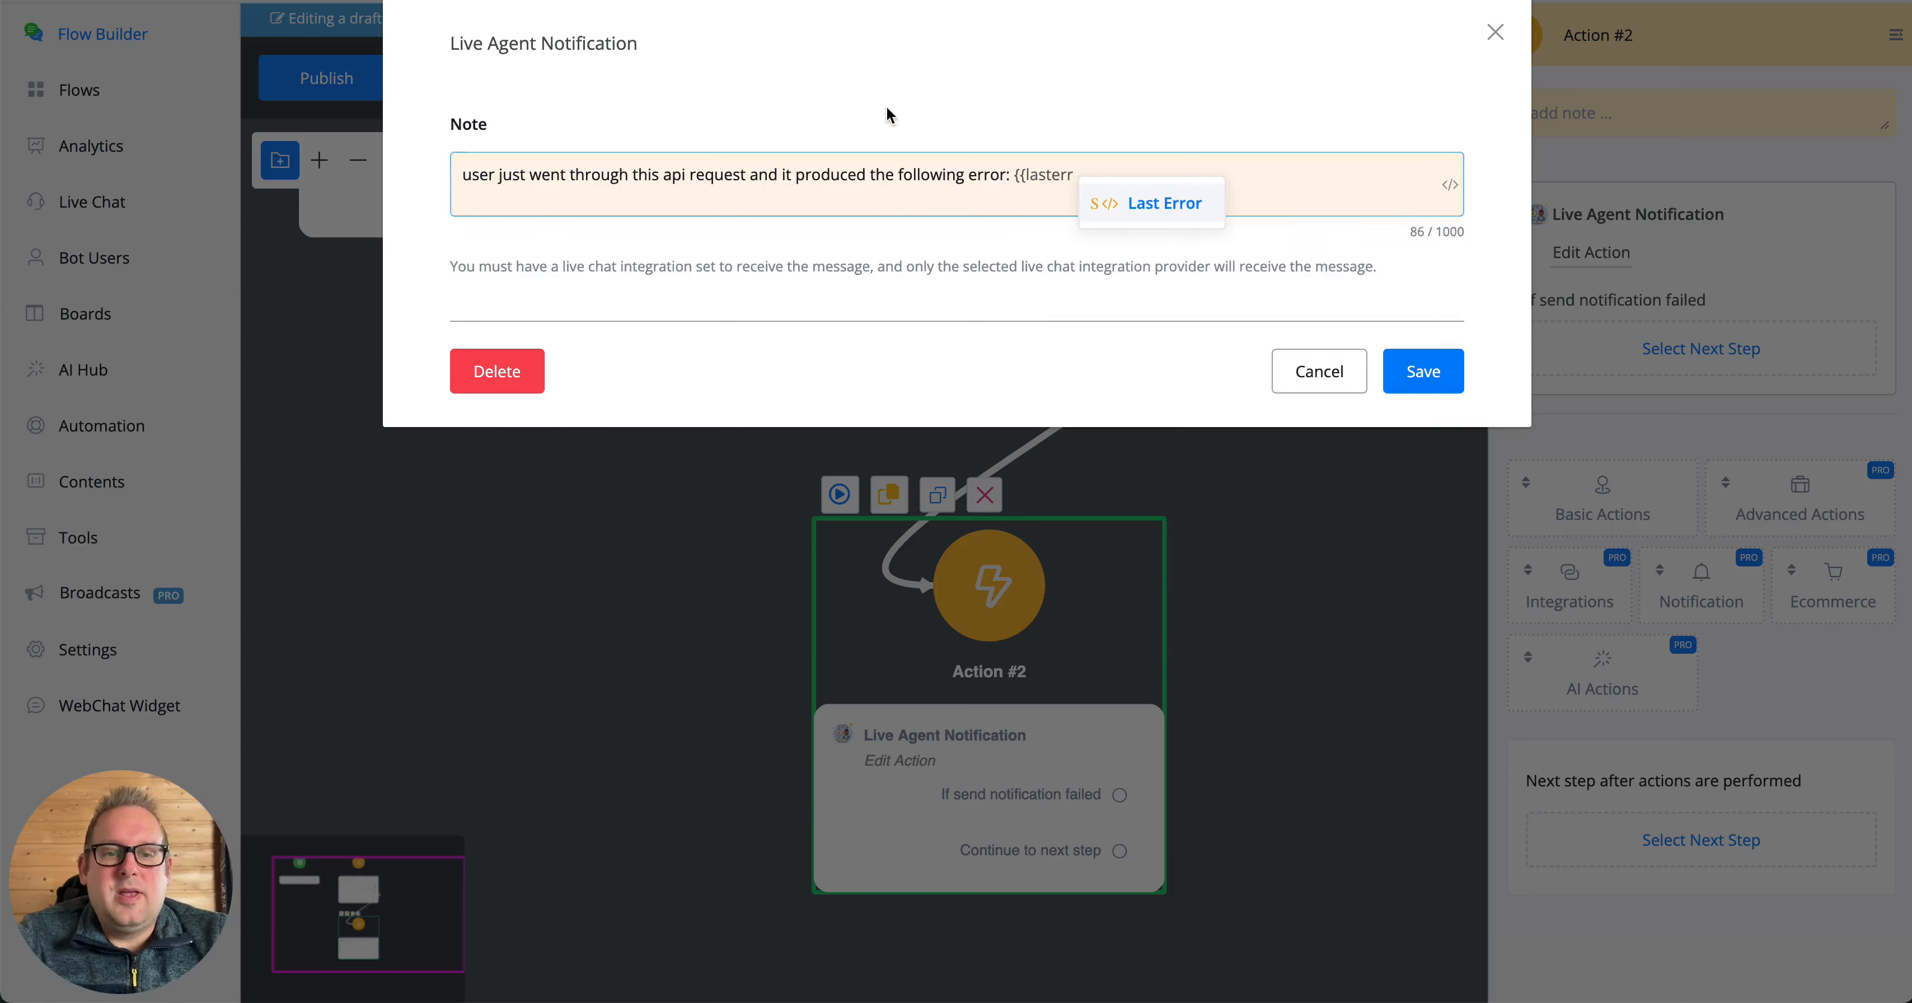
# - Append the Last Error variable with JSON path $.error to the note and save the notification
pyautogui.click(1177, 206)
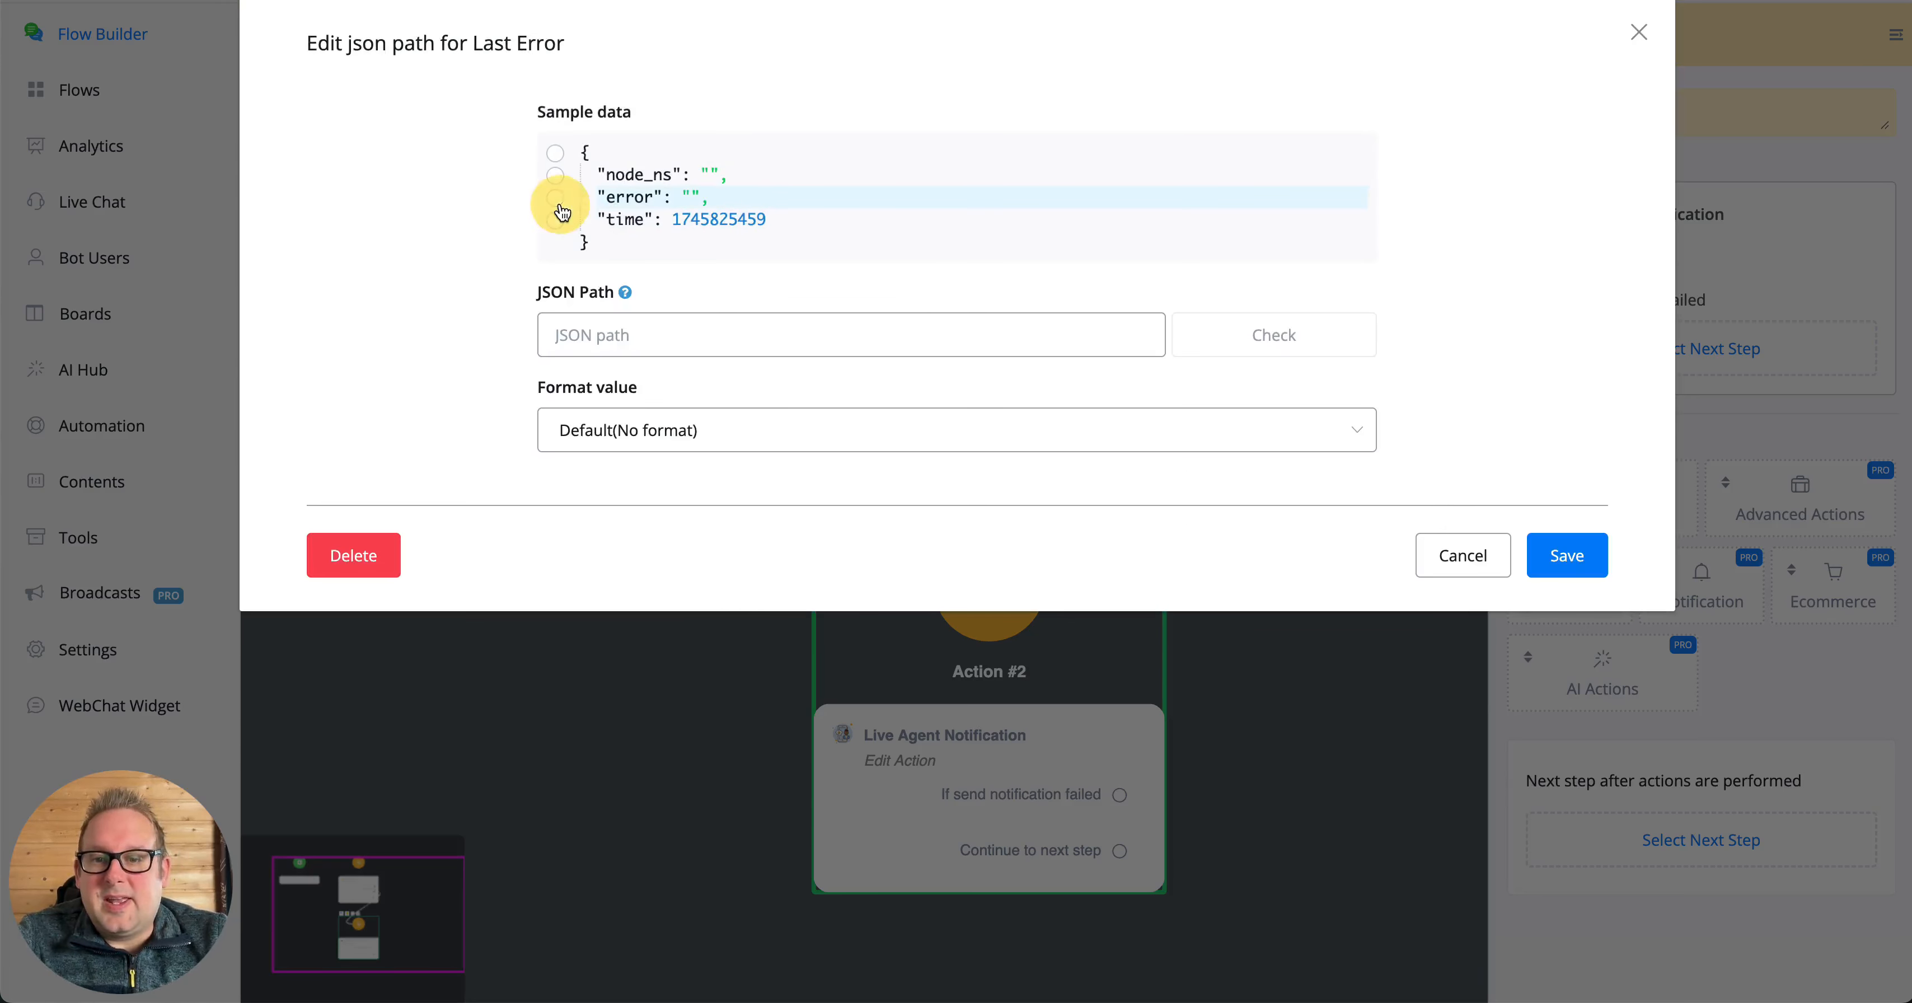
pyautogui.click(556, 198)
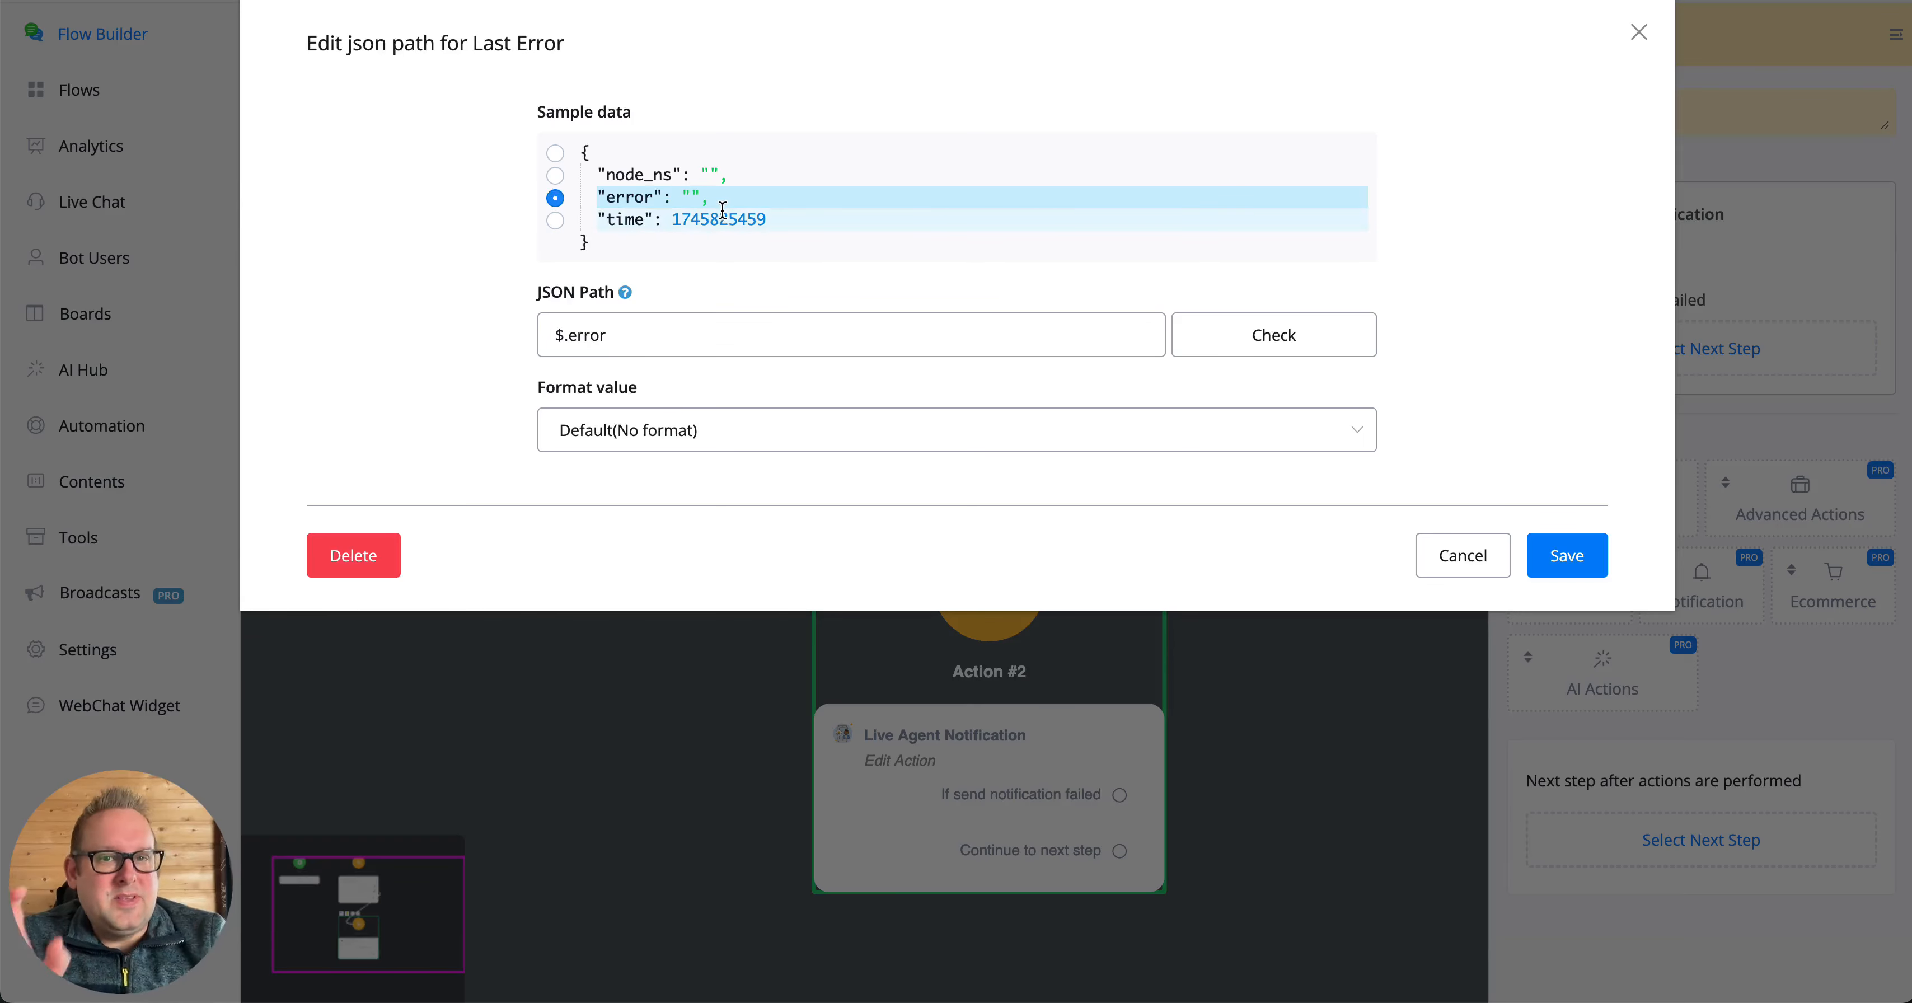
pyautogui.click(1566, 555)
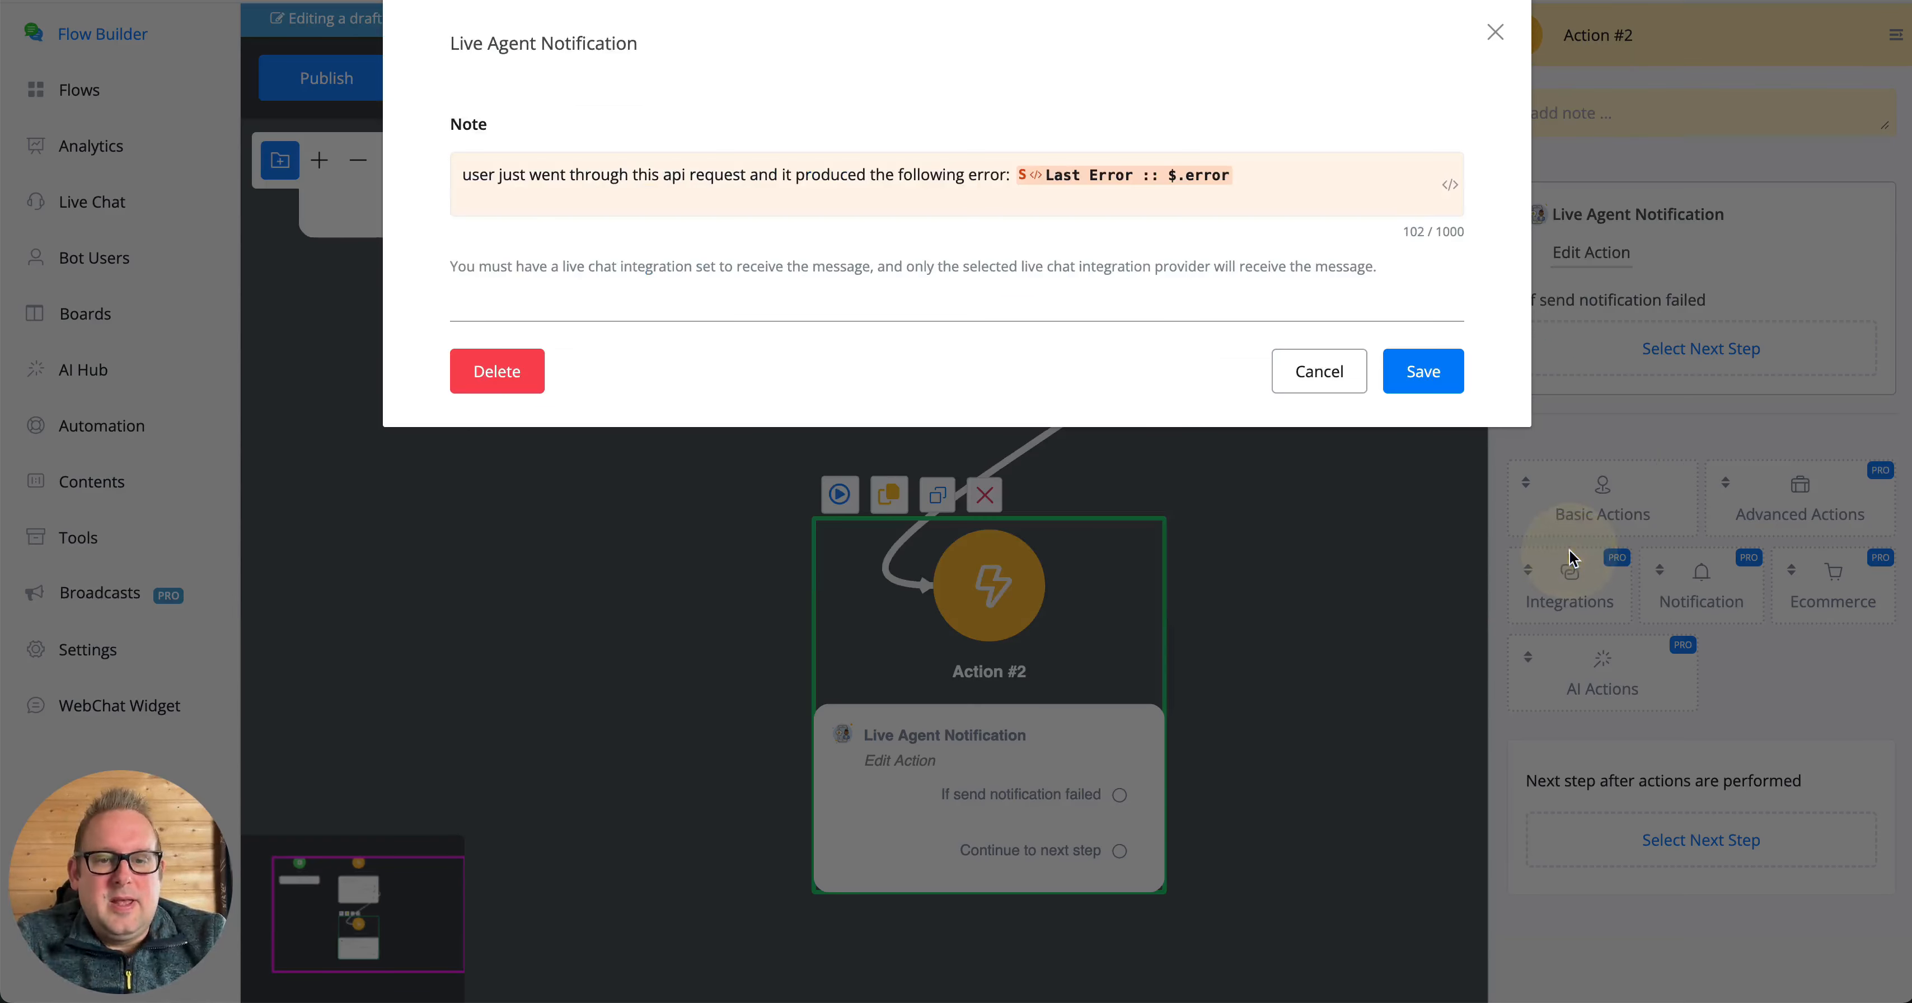
pyautogui.click(1419, 374)
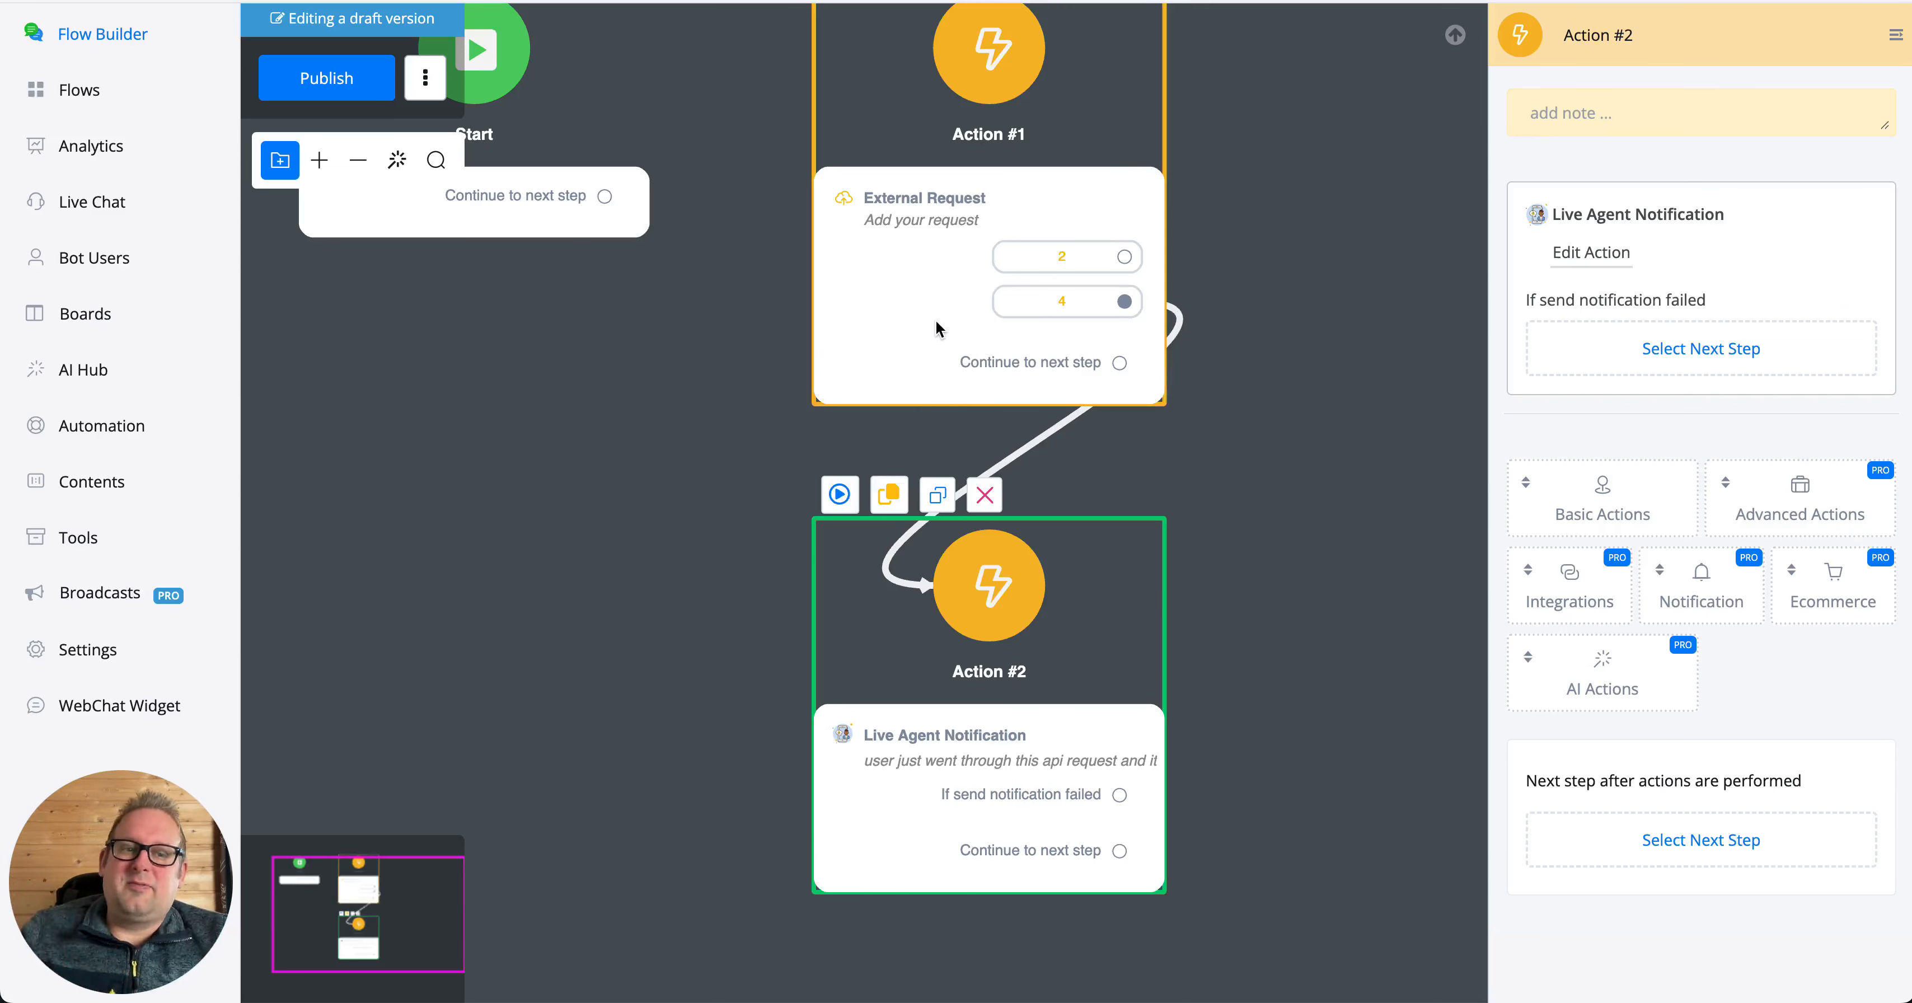
pyautogui.click(838, 249)
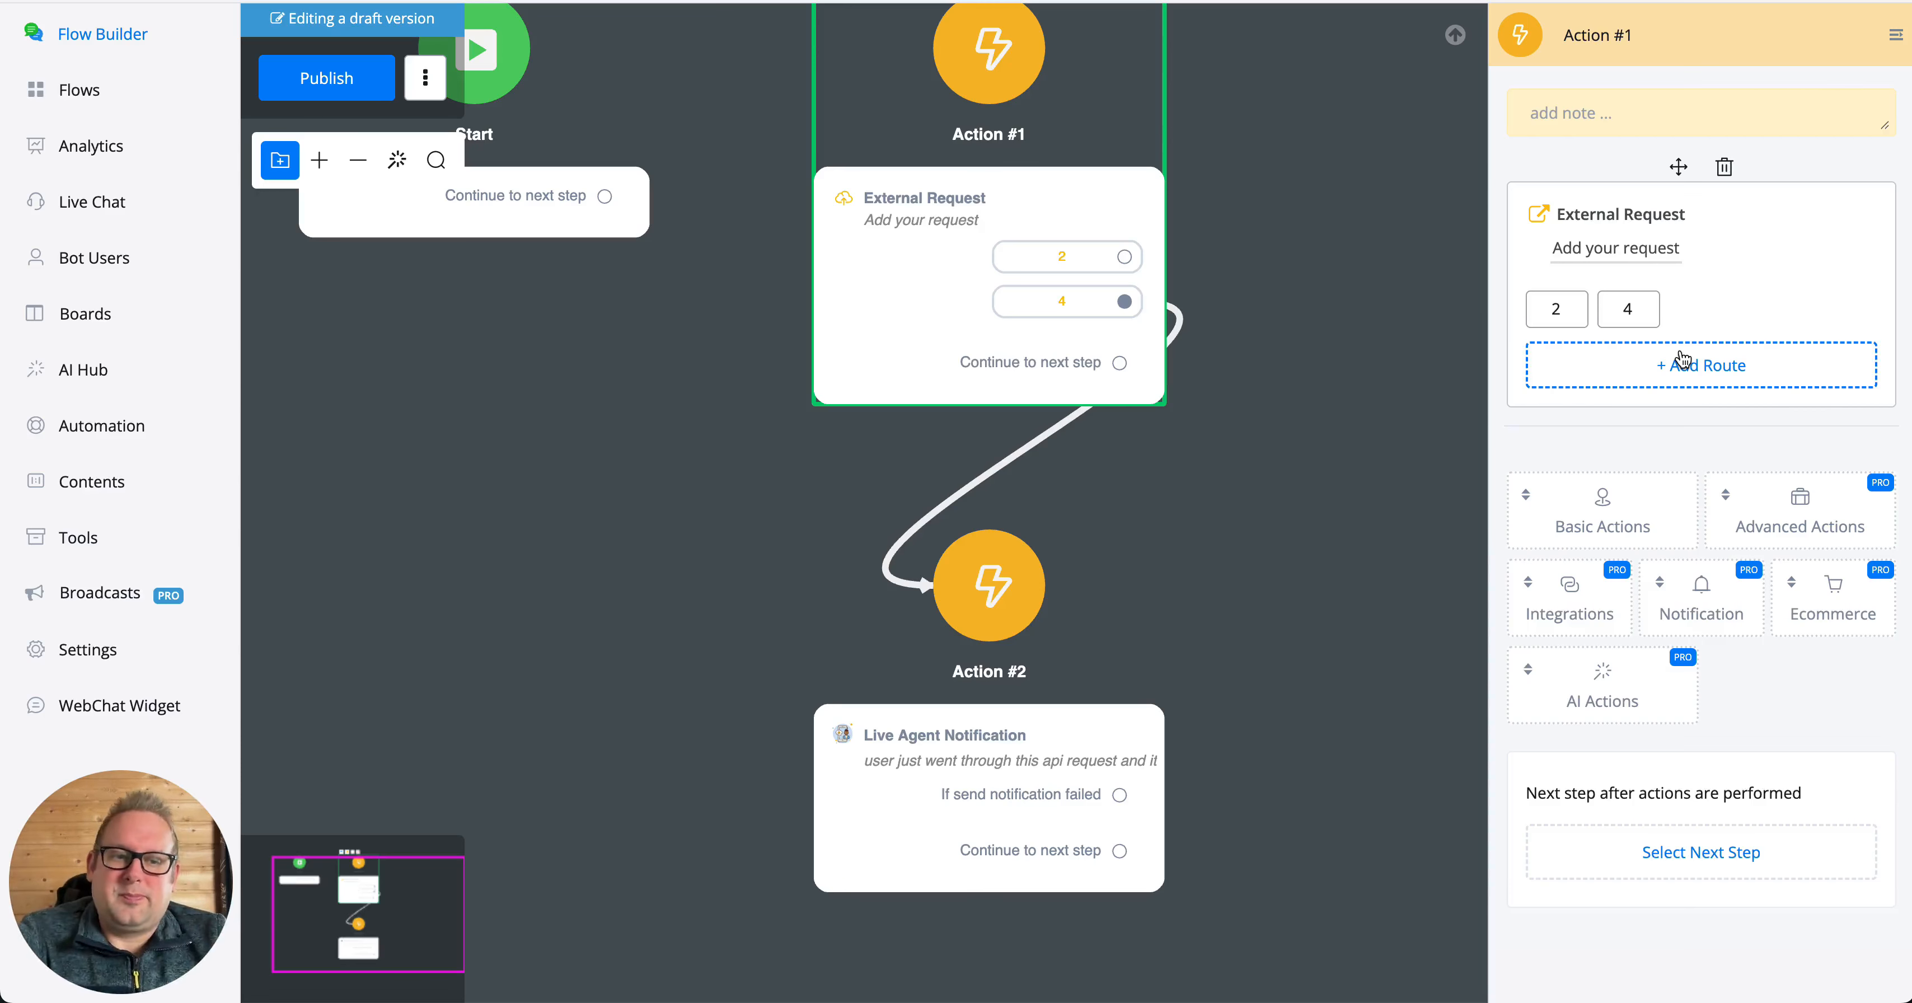
pyautogui.click(1587, 248)
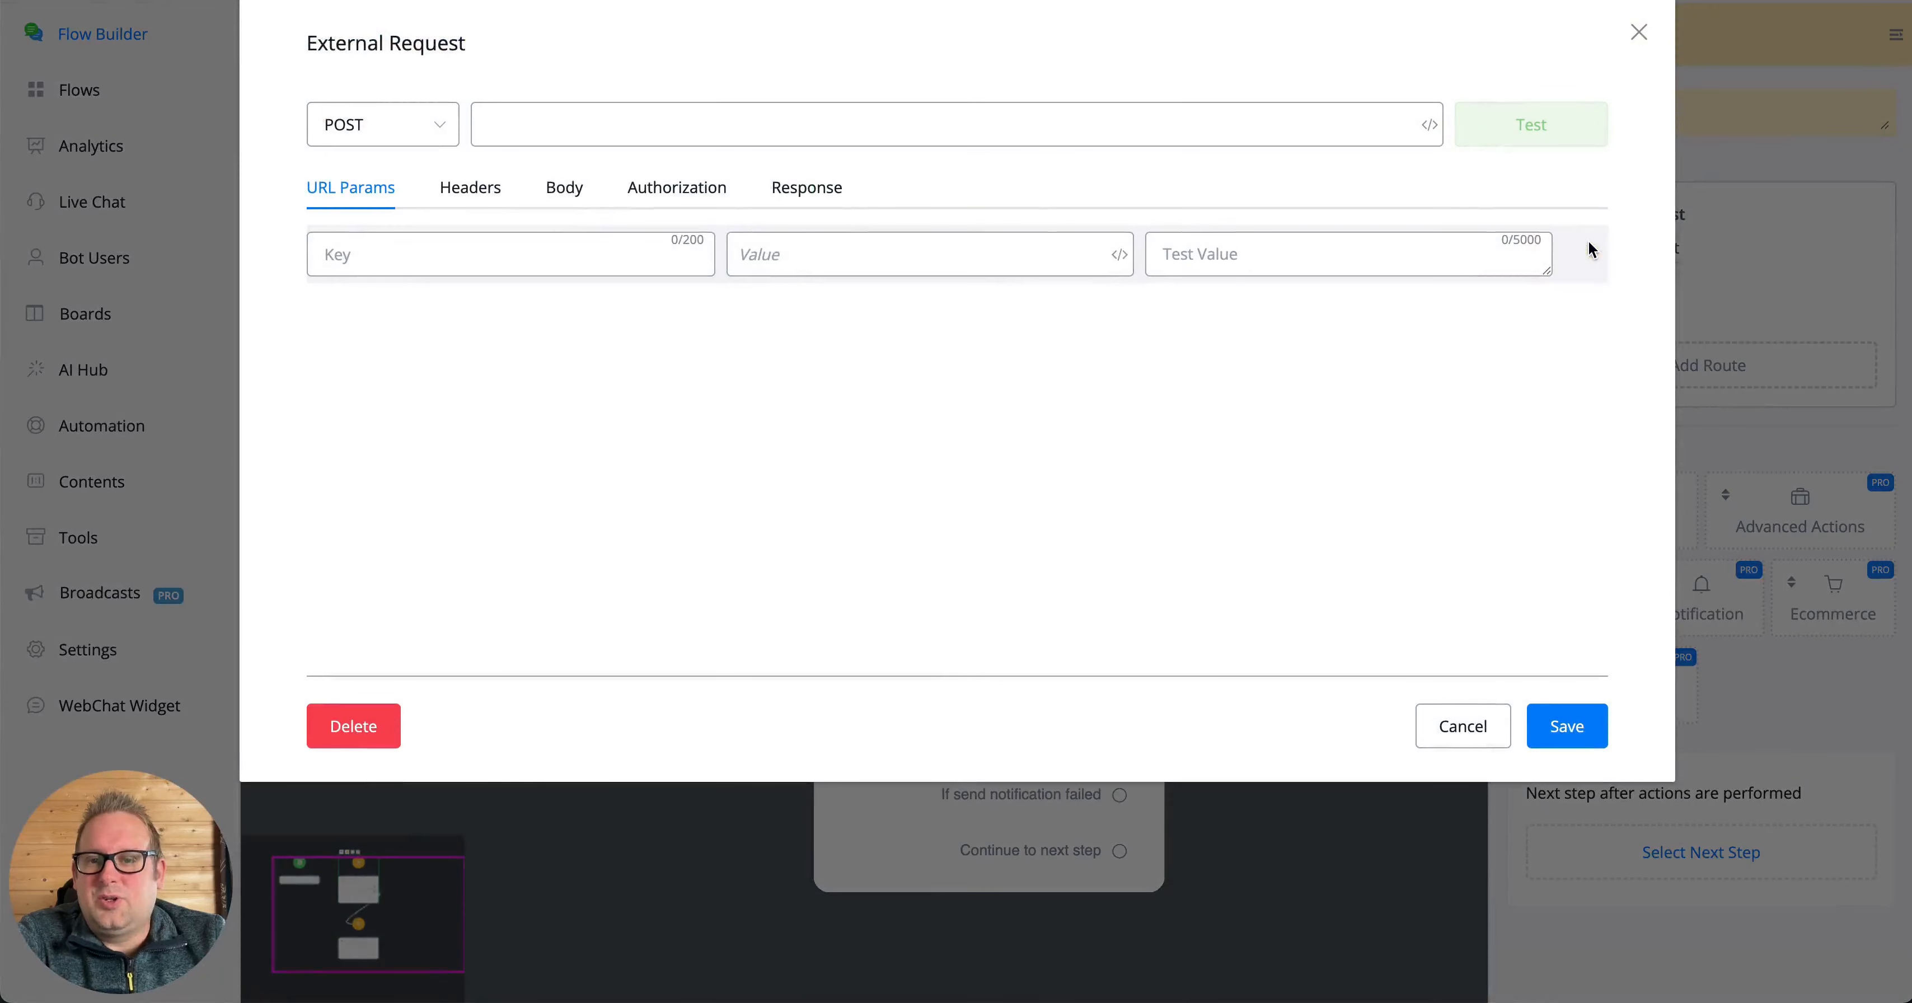
pyautogui.click(589, 120)
pyautogui.write('h')
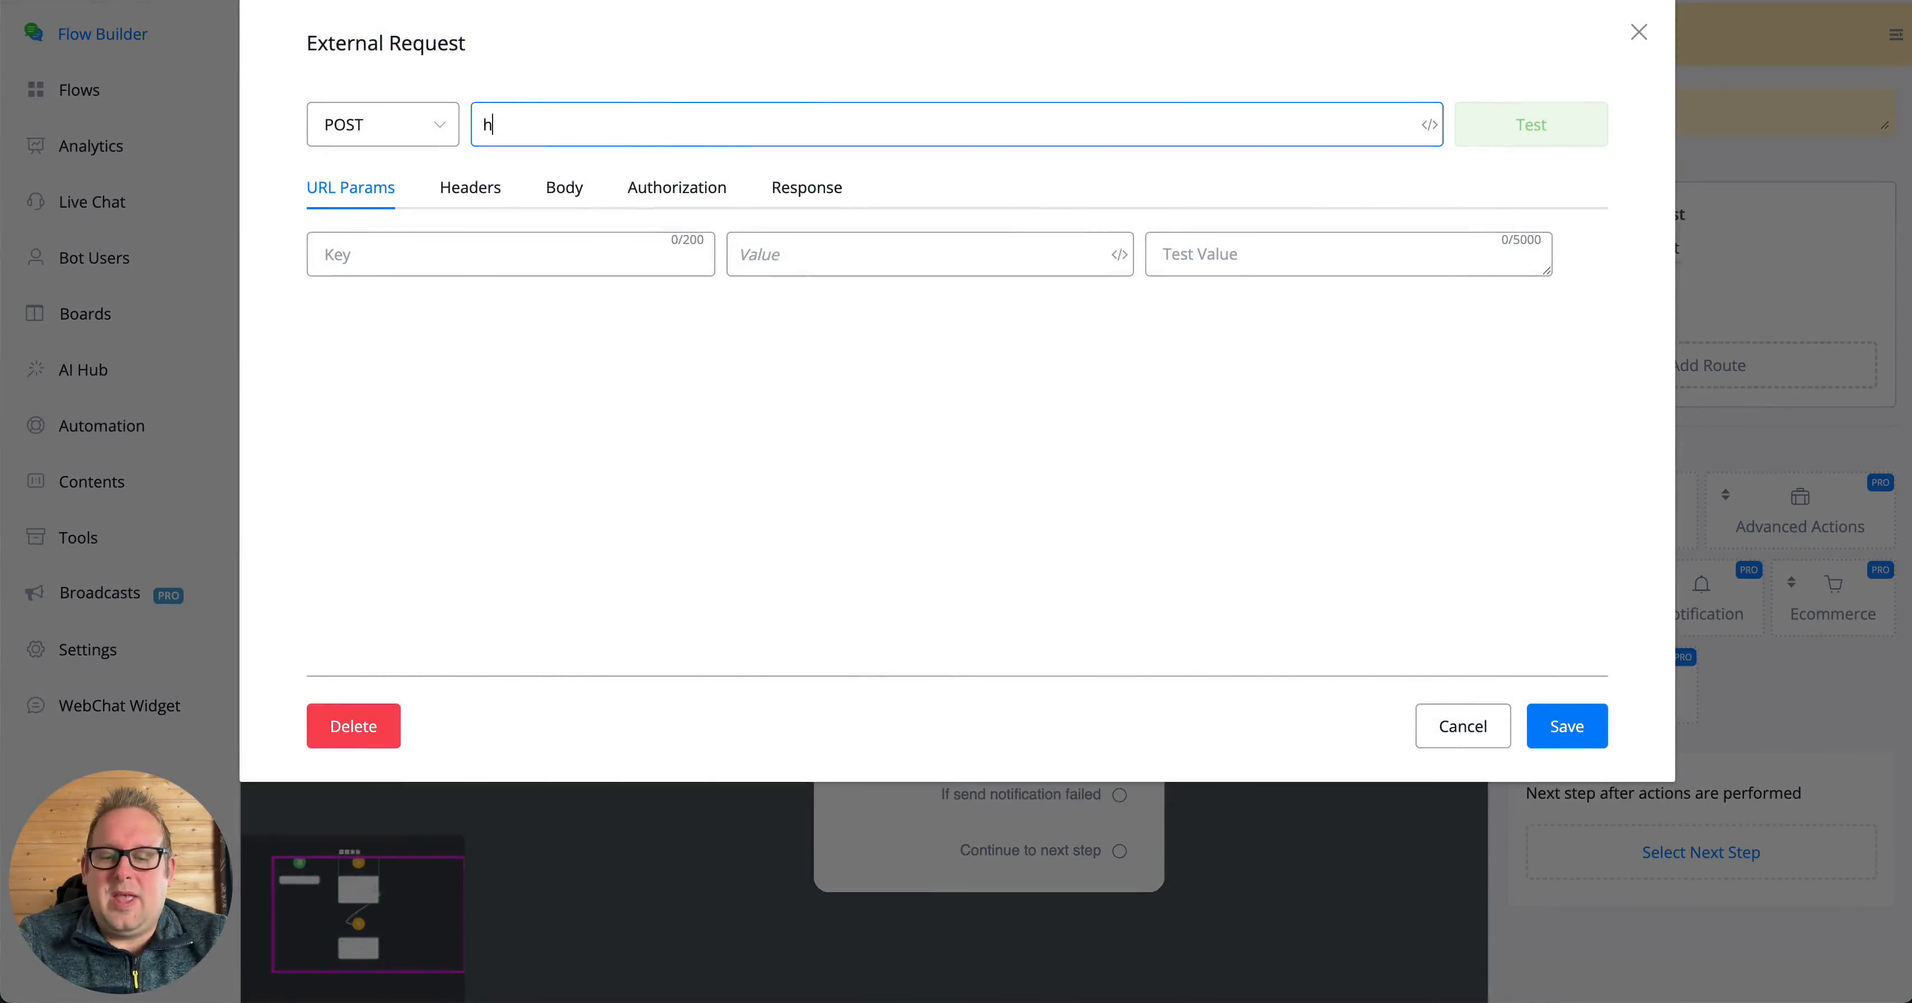
pyautogui.write('ttps://')
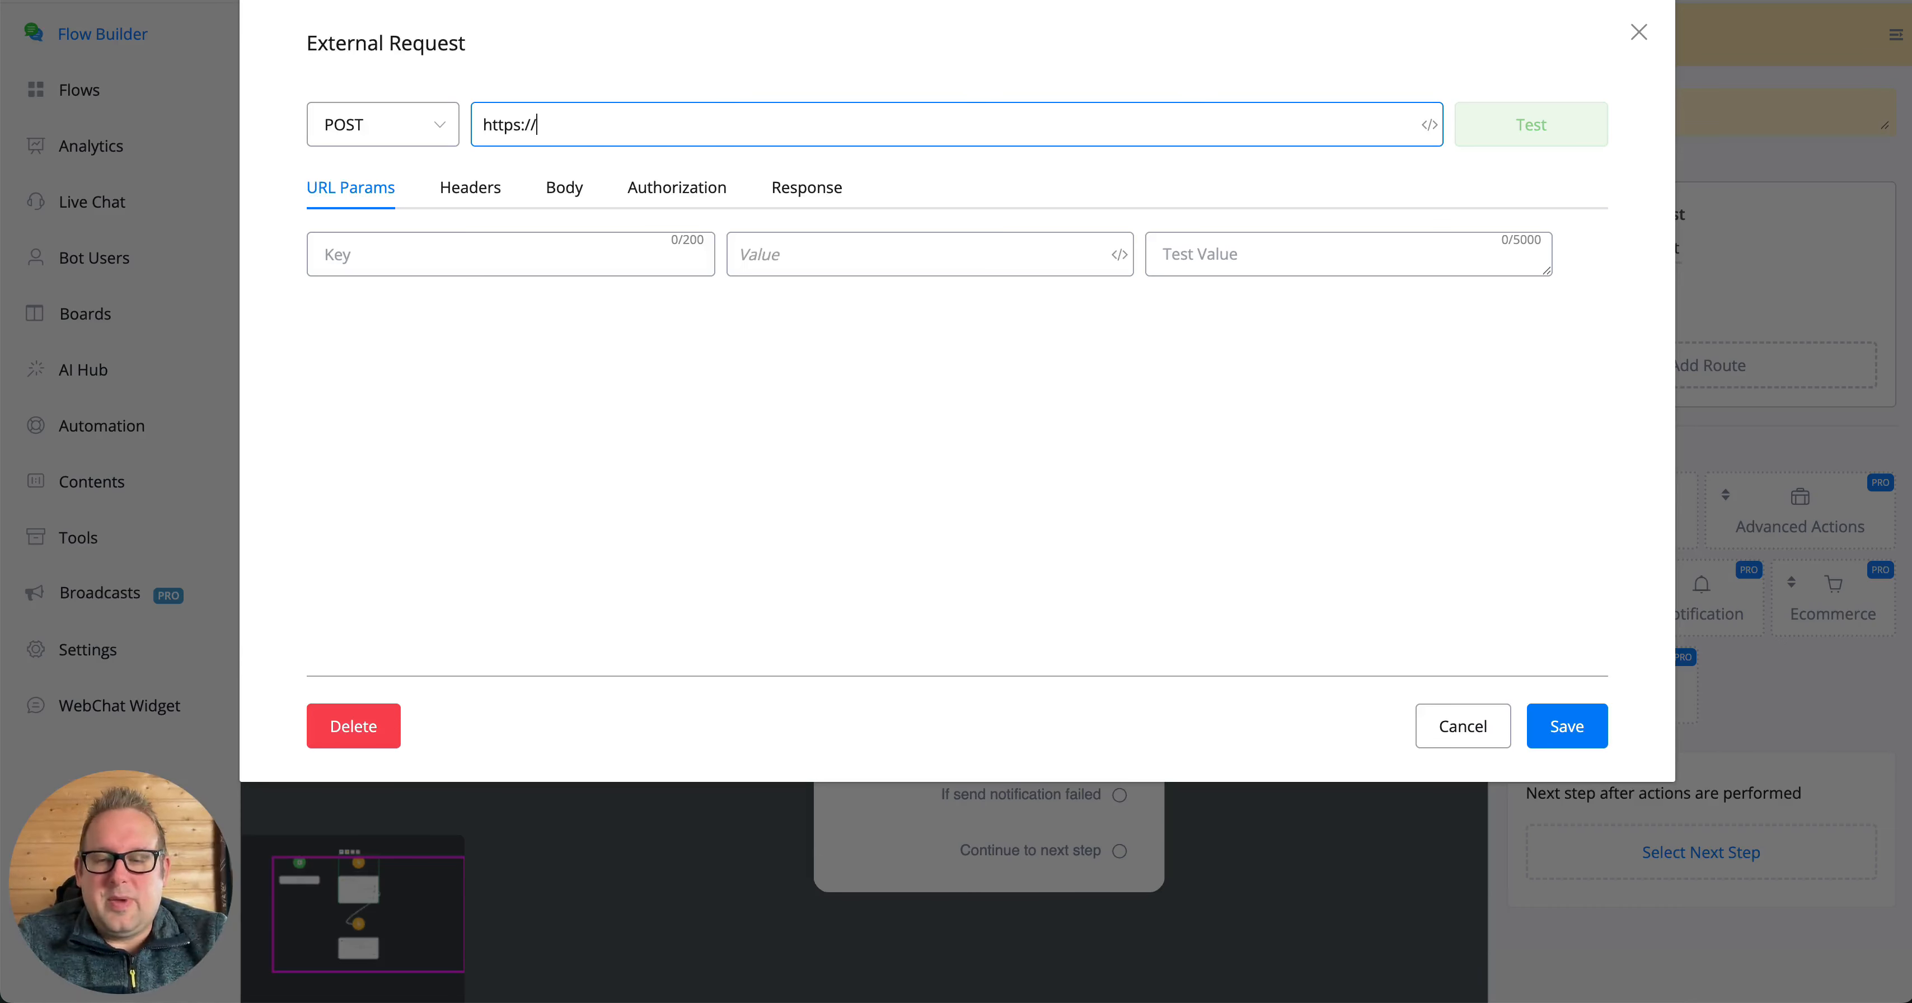
pyautogui.write('maindomain.com')
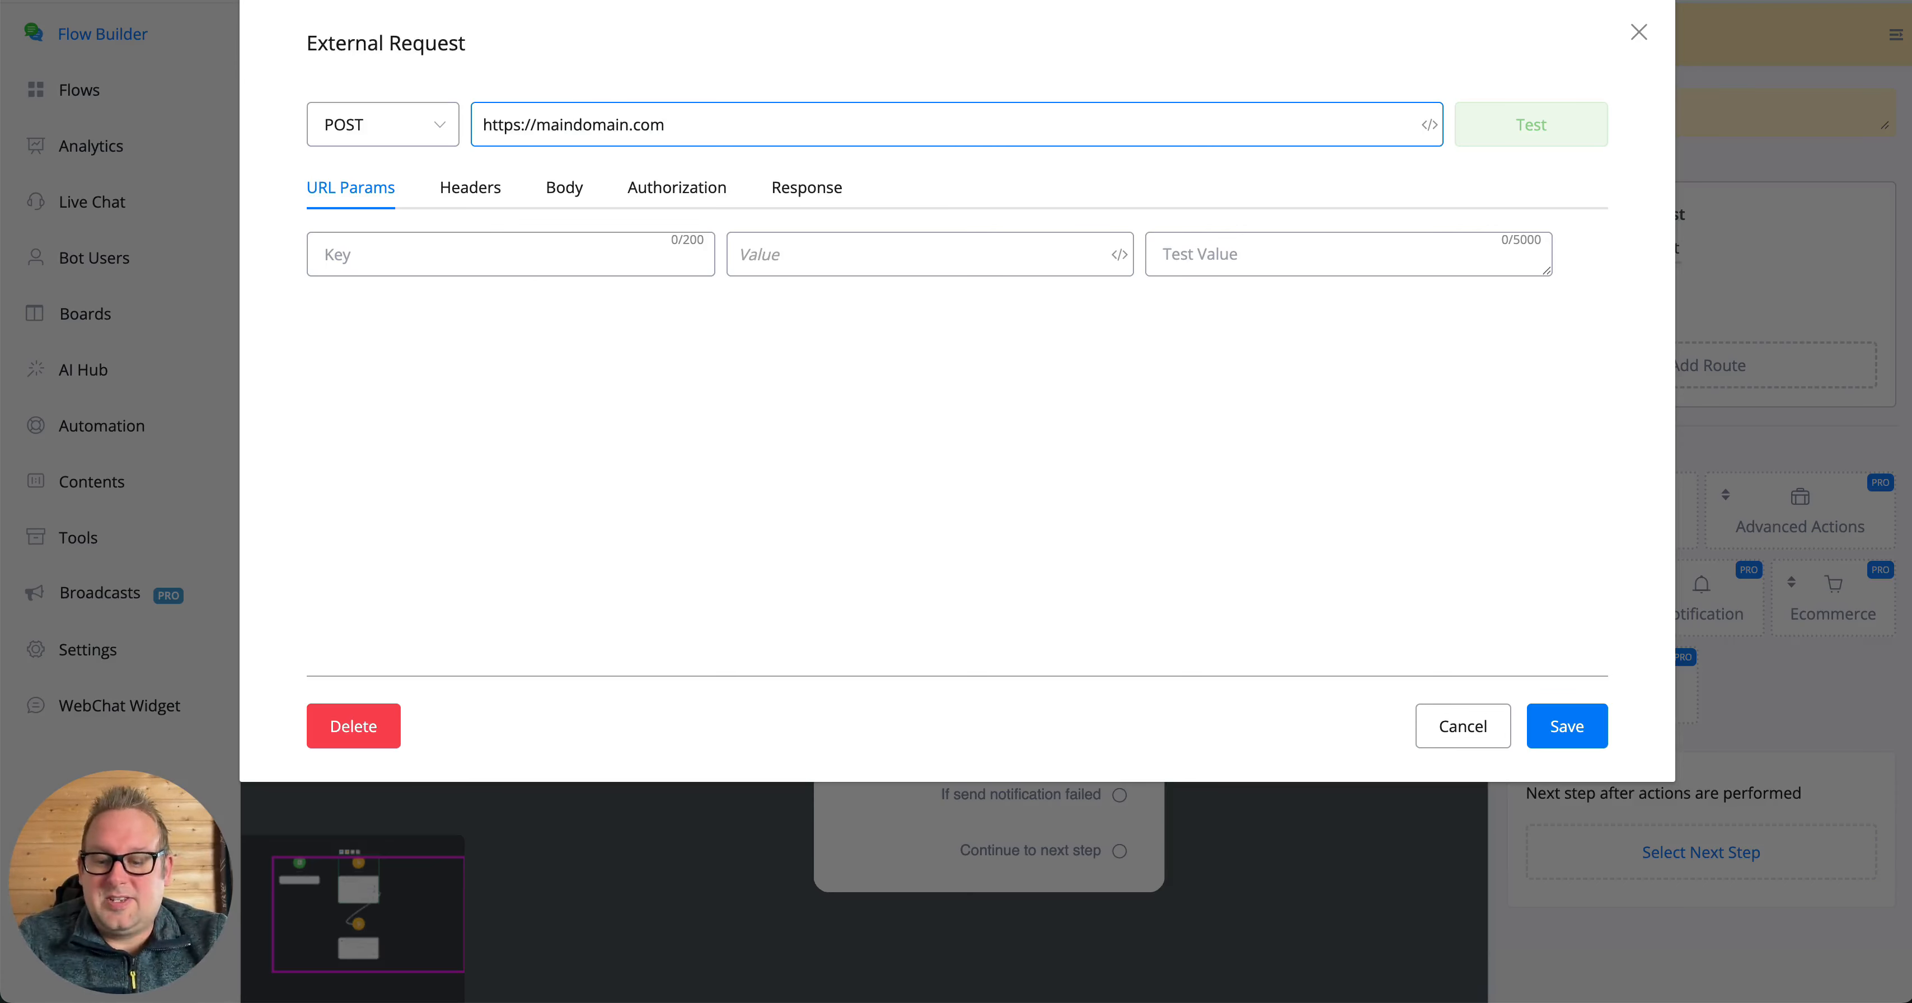
# - Append the query string ?name= with the First Name variable and &email= with the Email variable to the request URL
pyautogui.write('?')
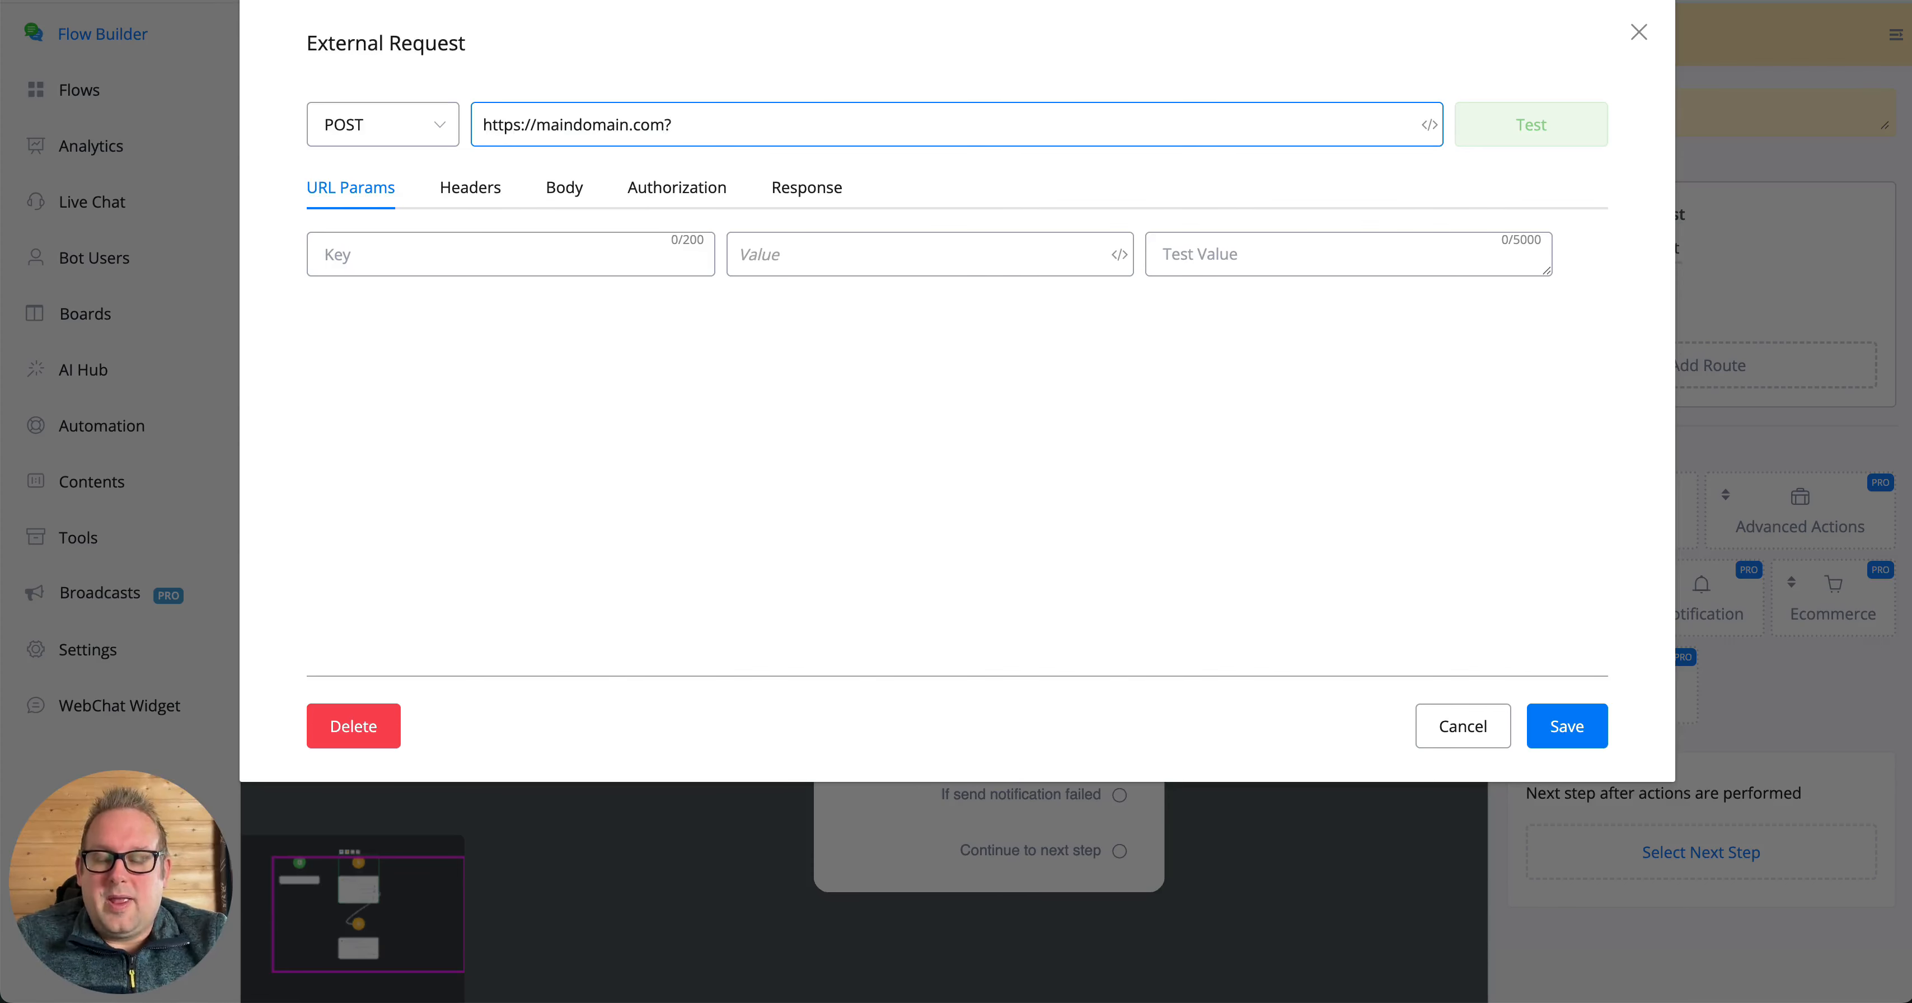
pyautogui.write('na')
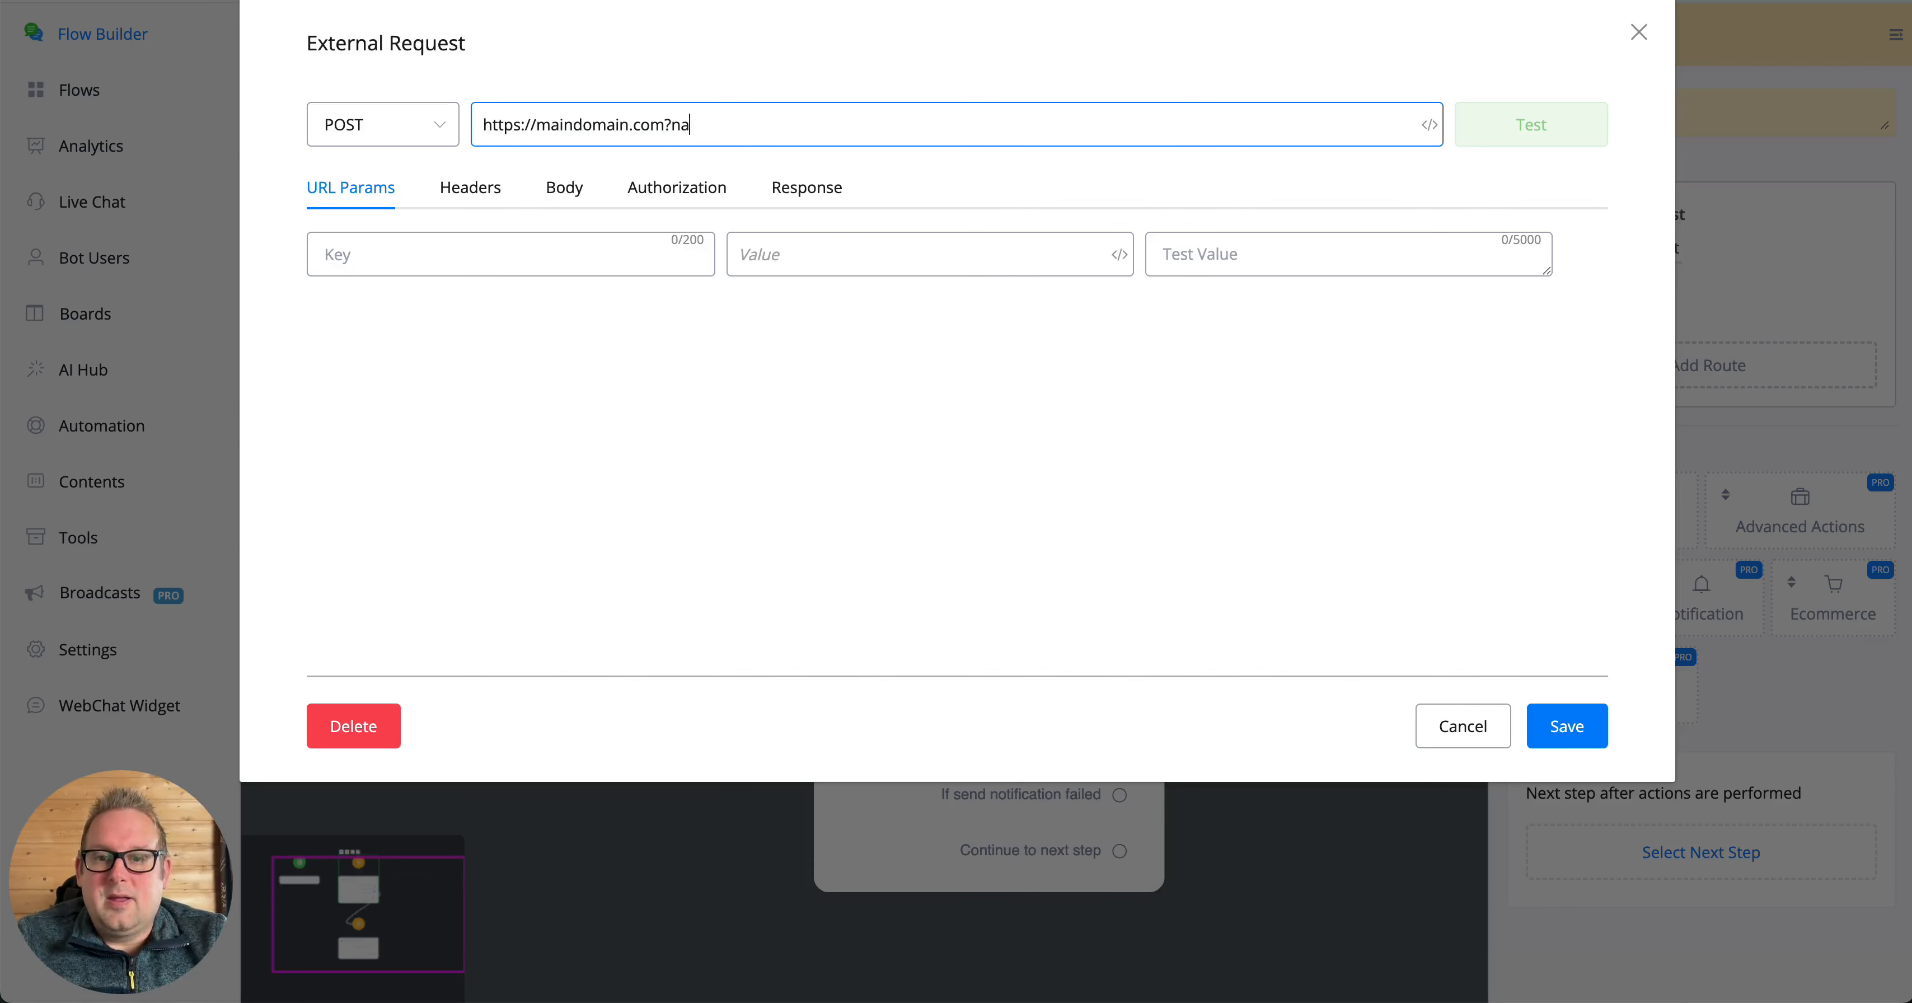
pyautogui.write('me=')
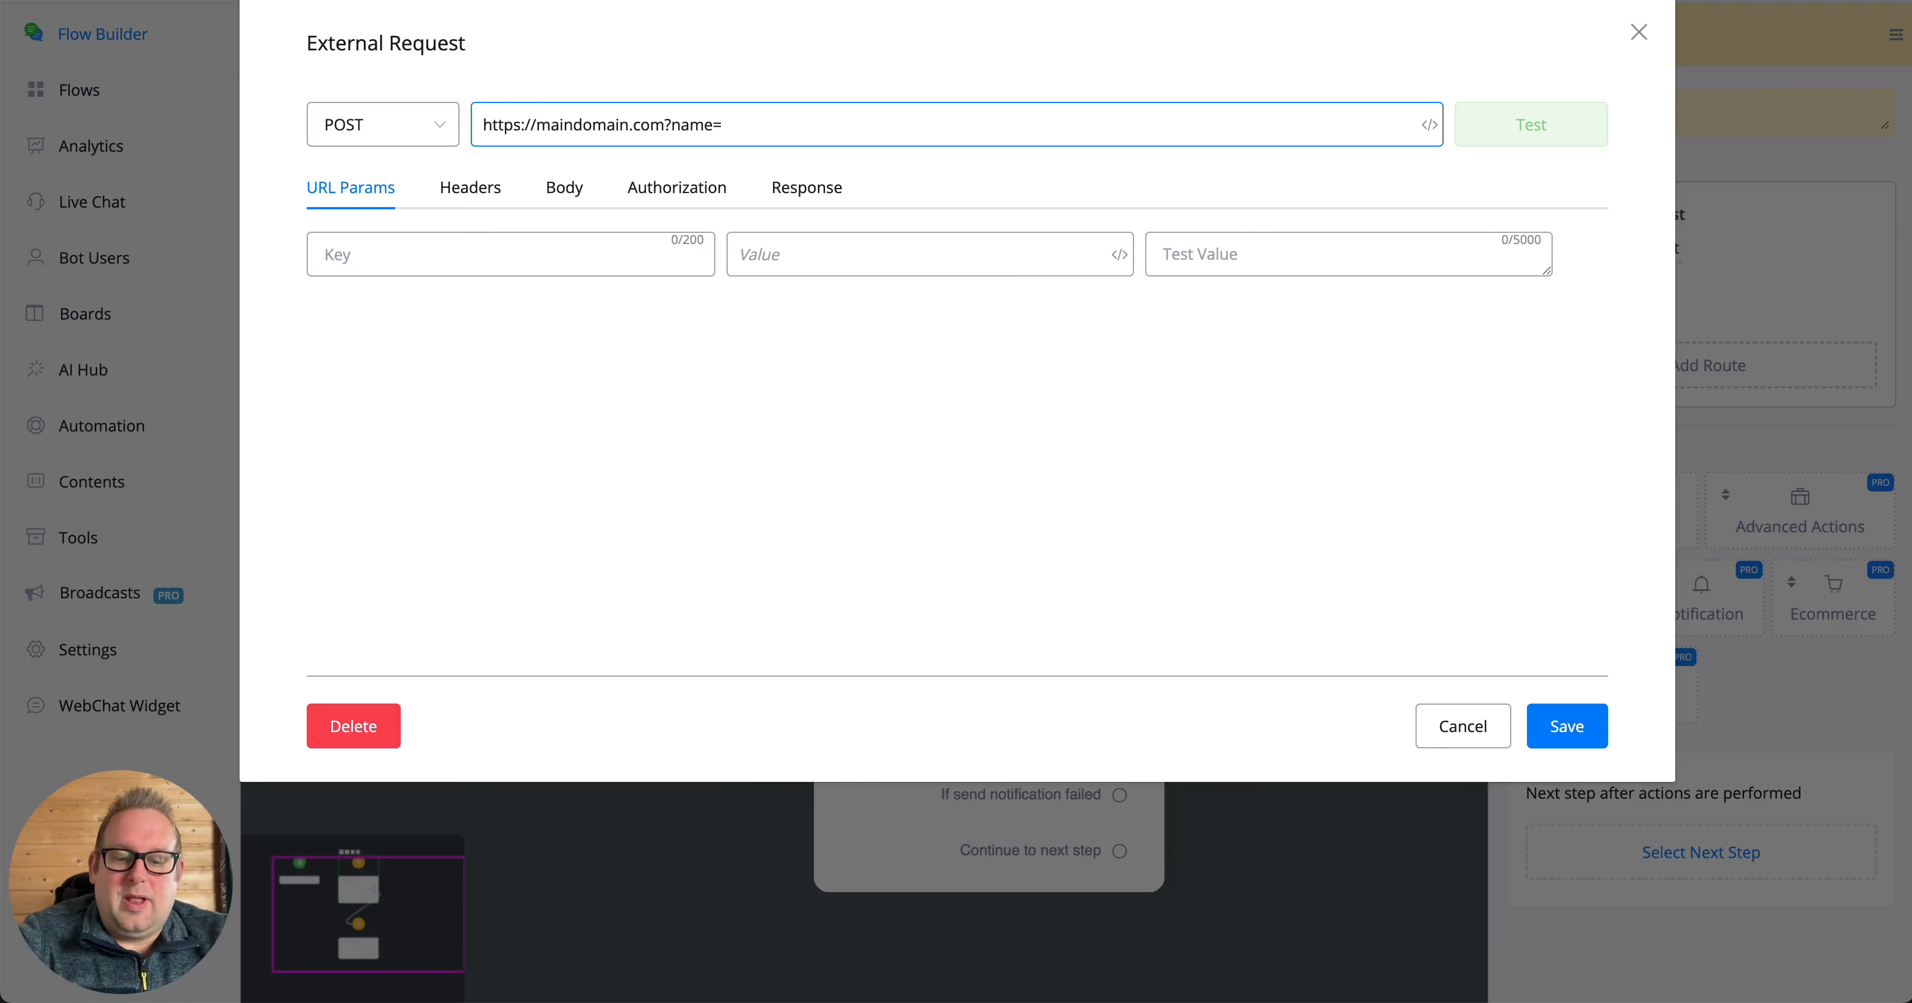
pyautogui.write('{{fir')
pyautogui.press('Return')
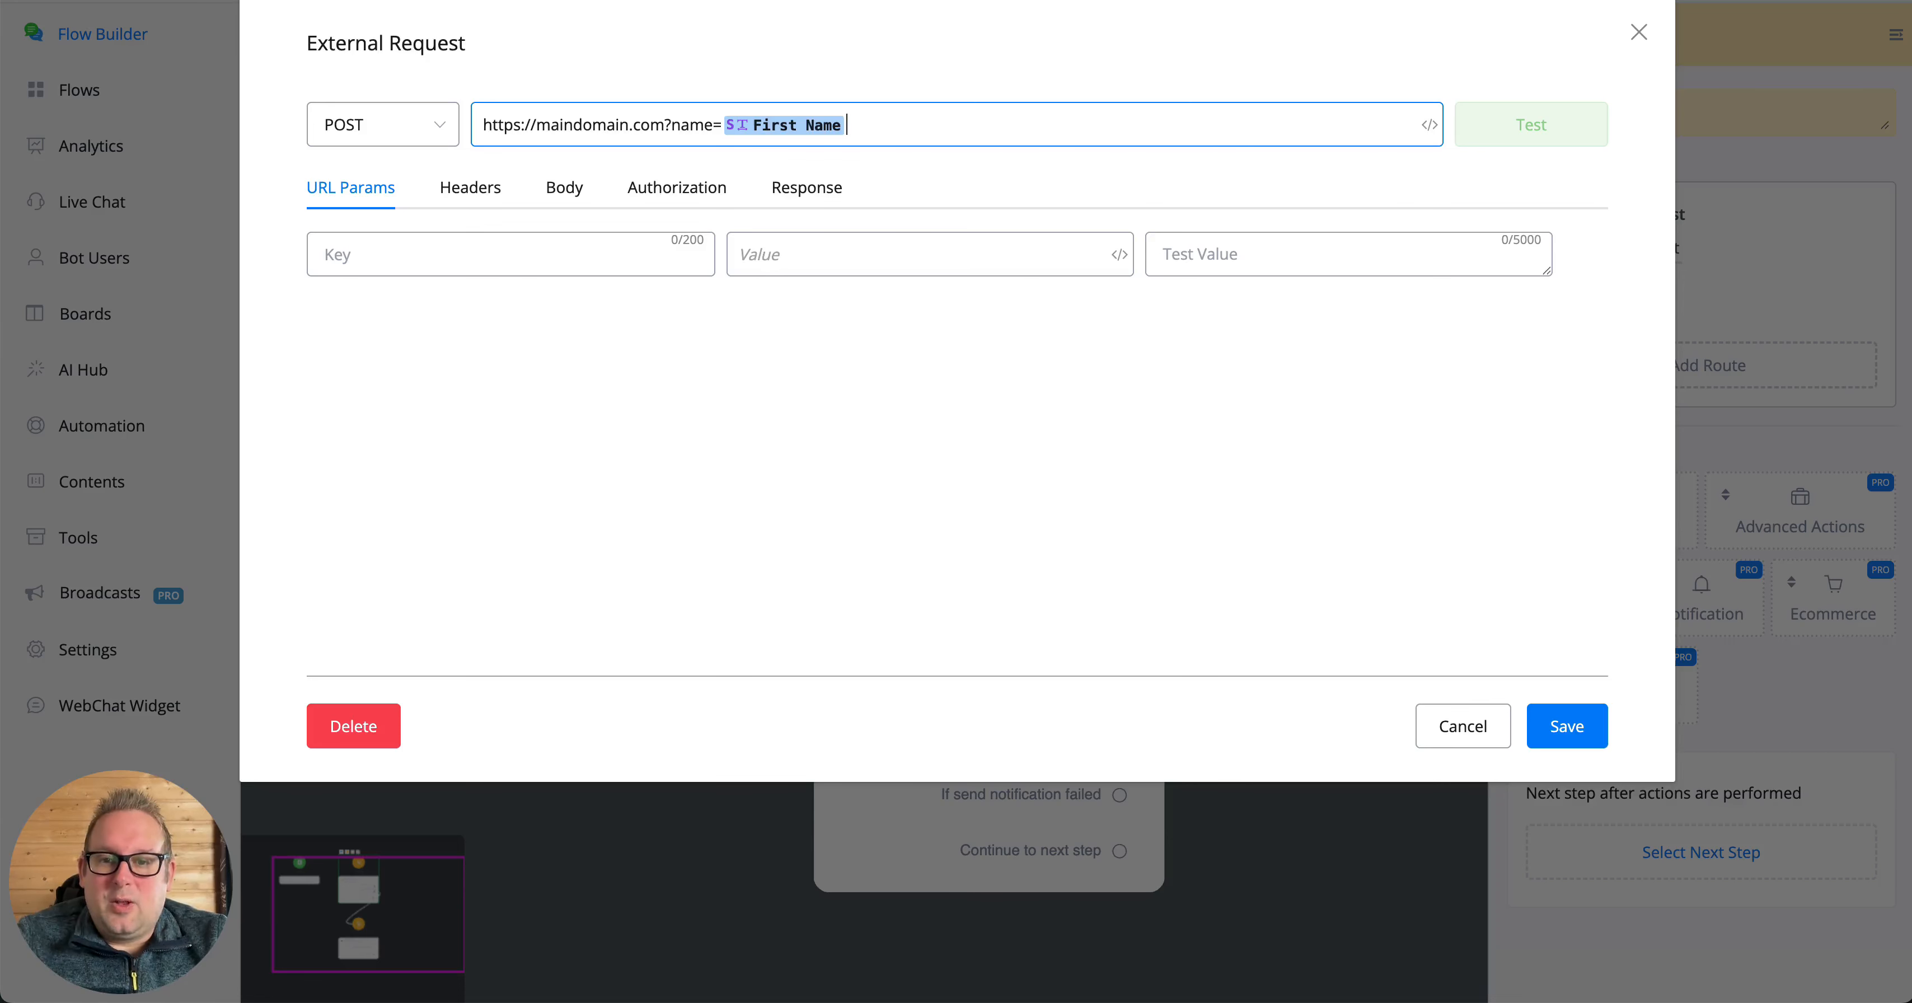
pyautogui.write('&')
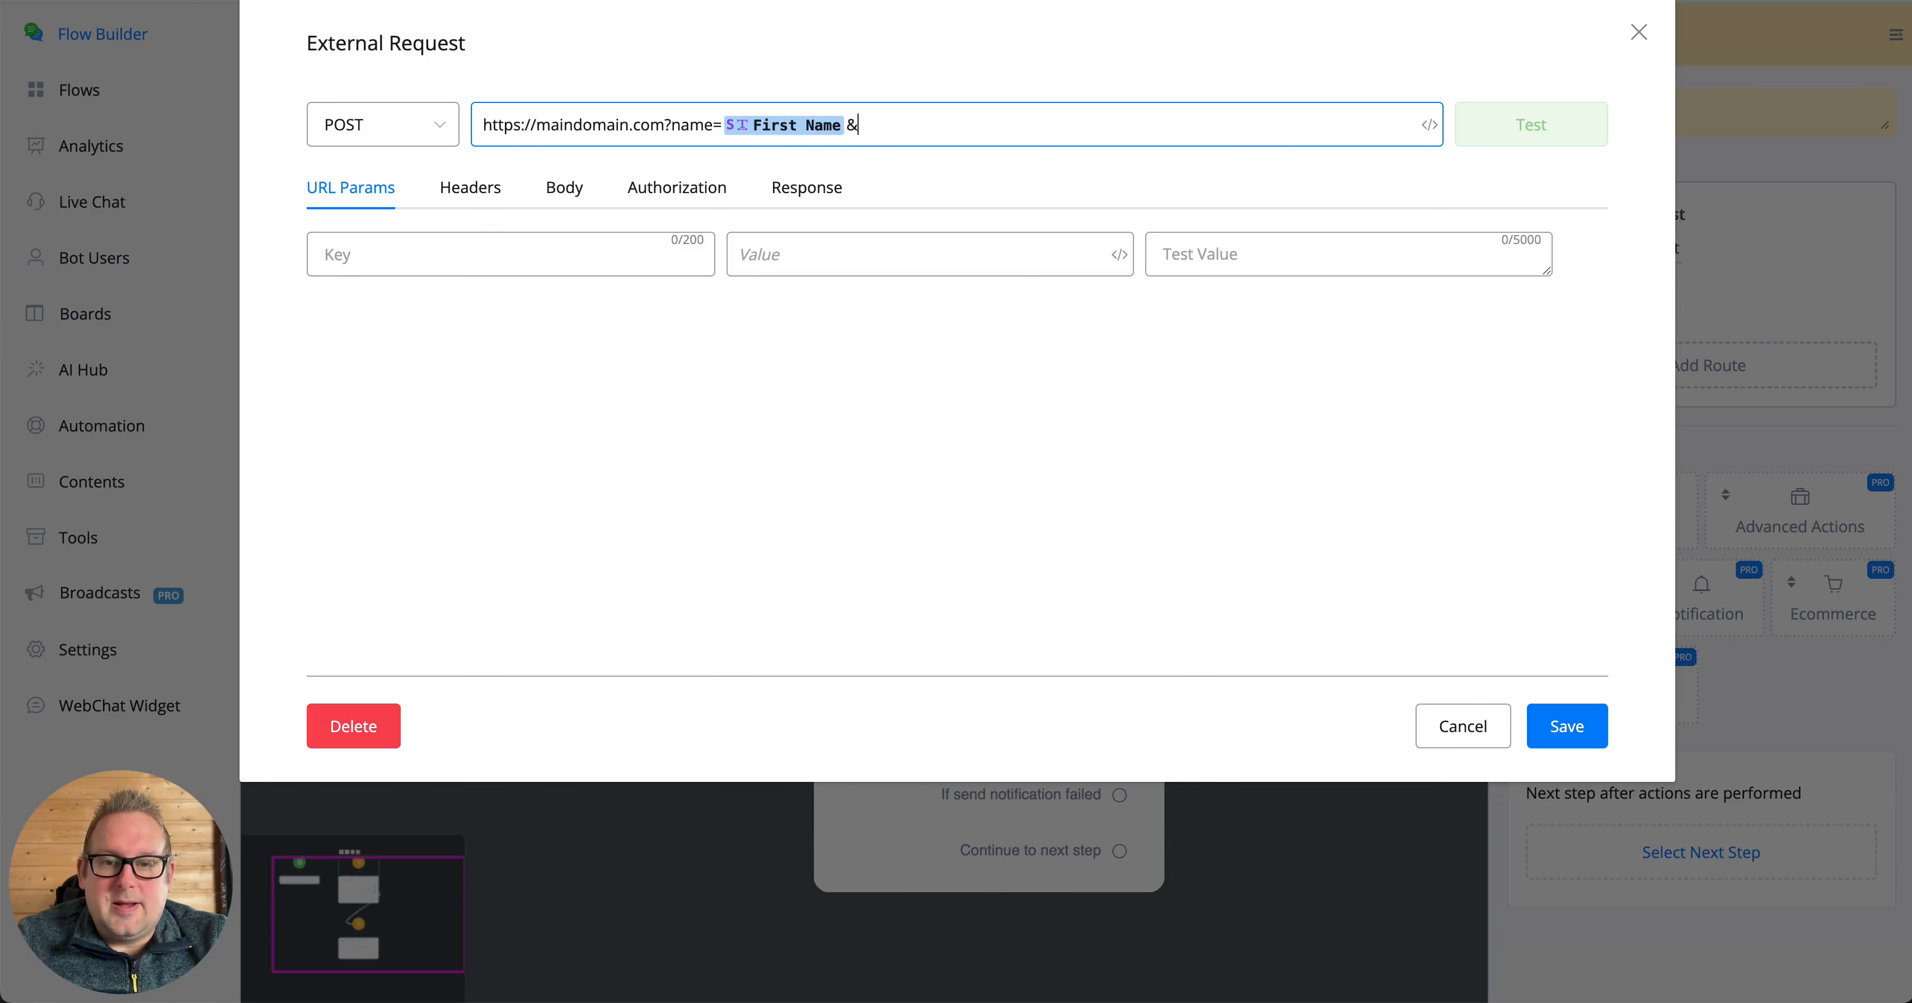
pyautogui.write('emai')
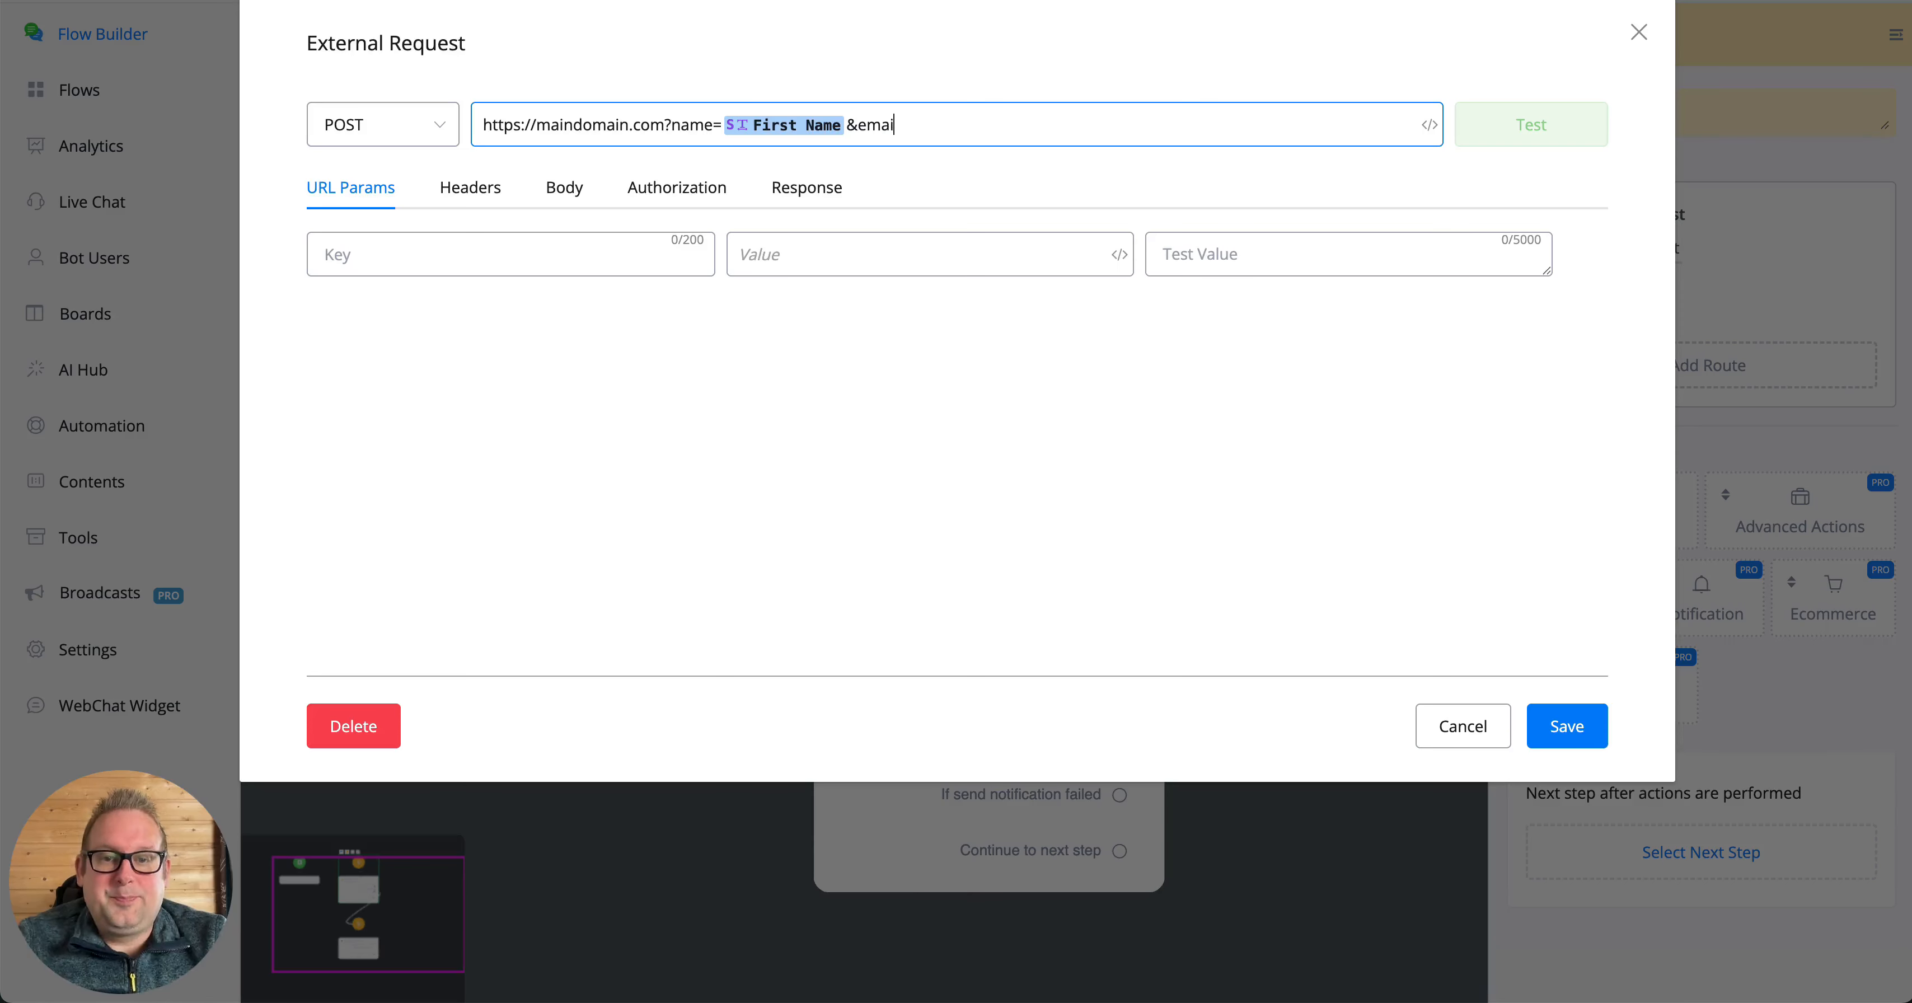
pyautogui.write('l=')
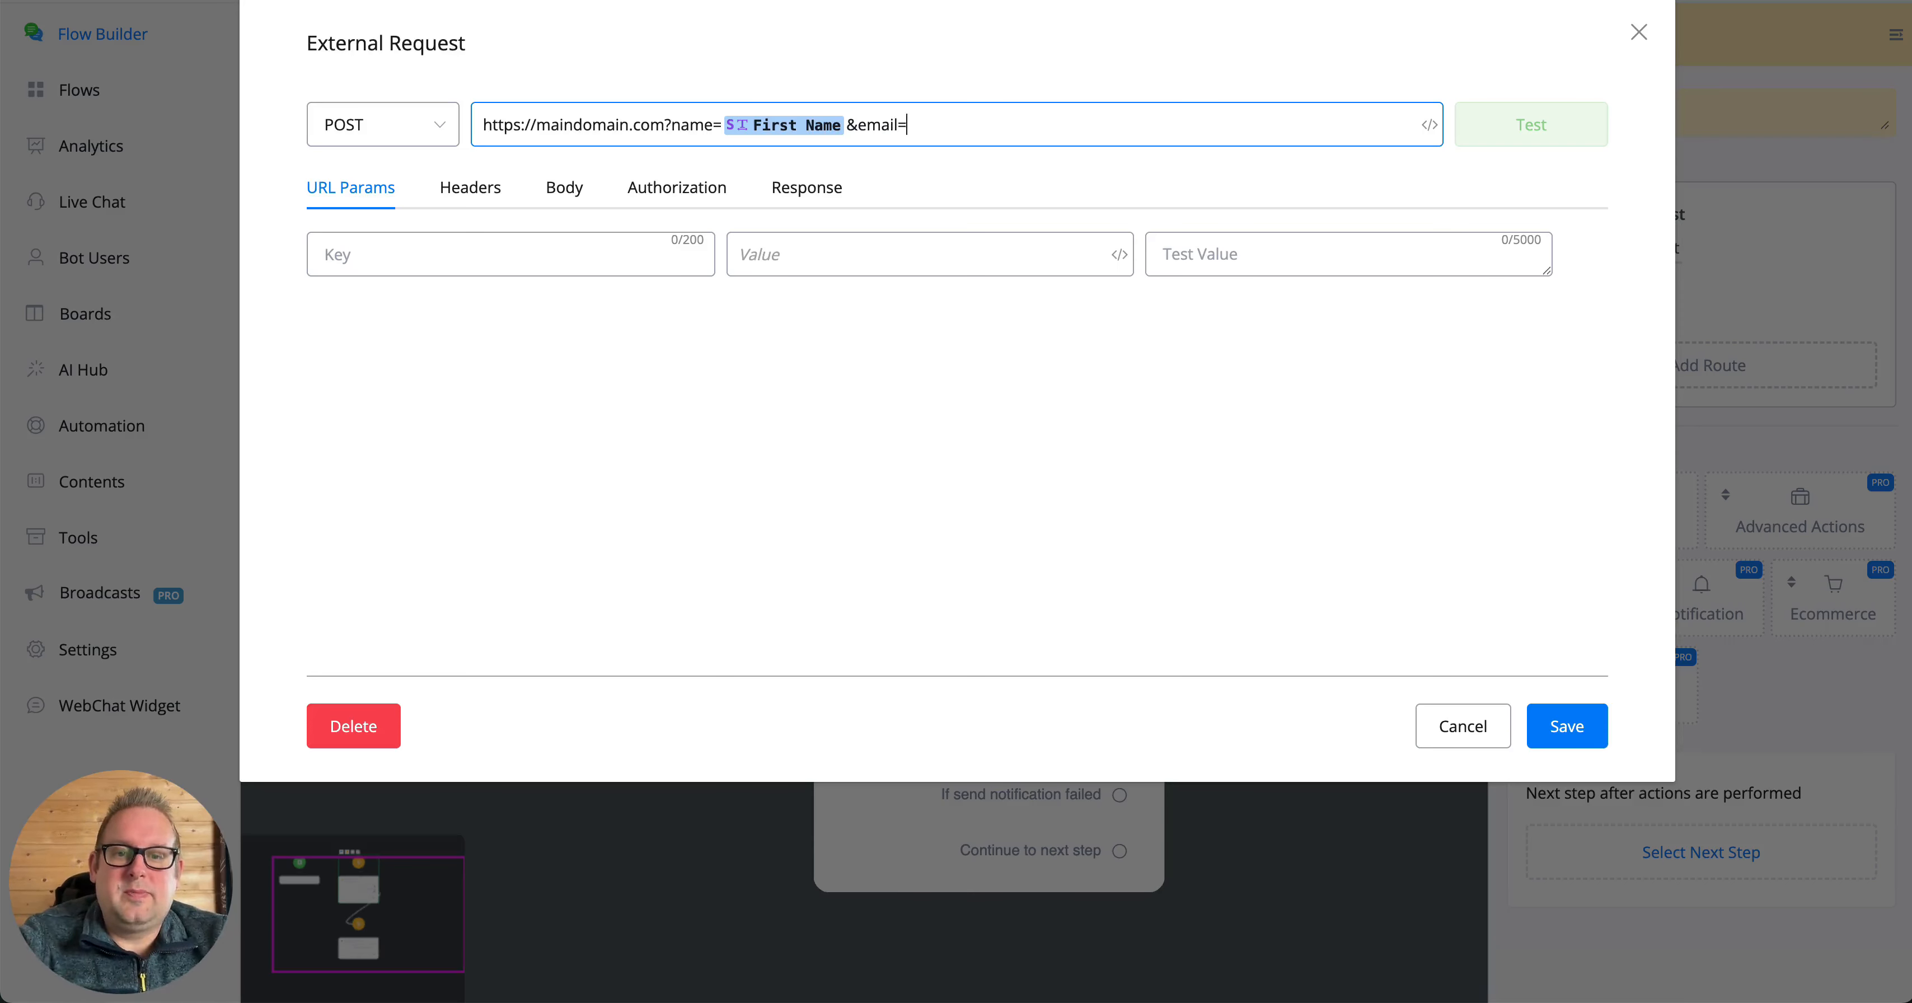
pyautogui.write('{{emai')
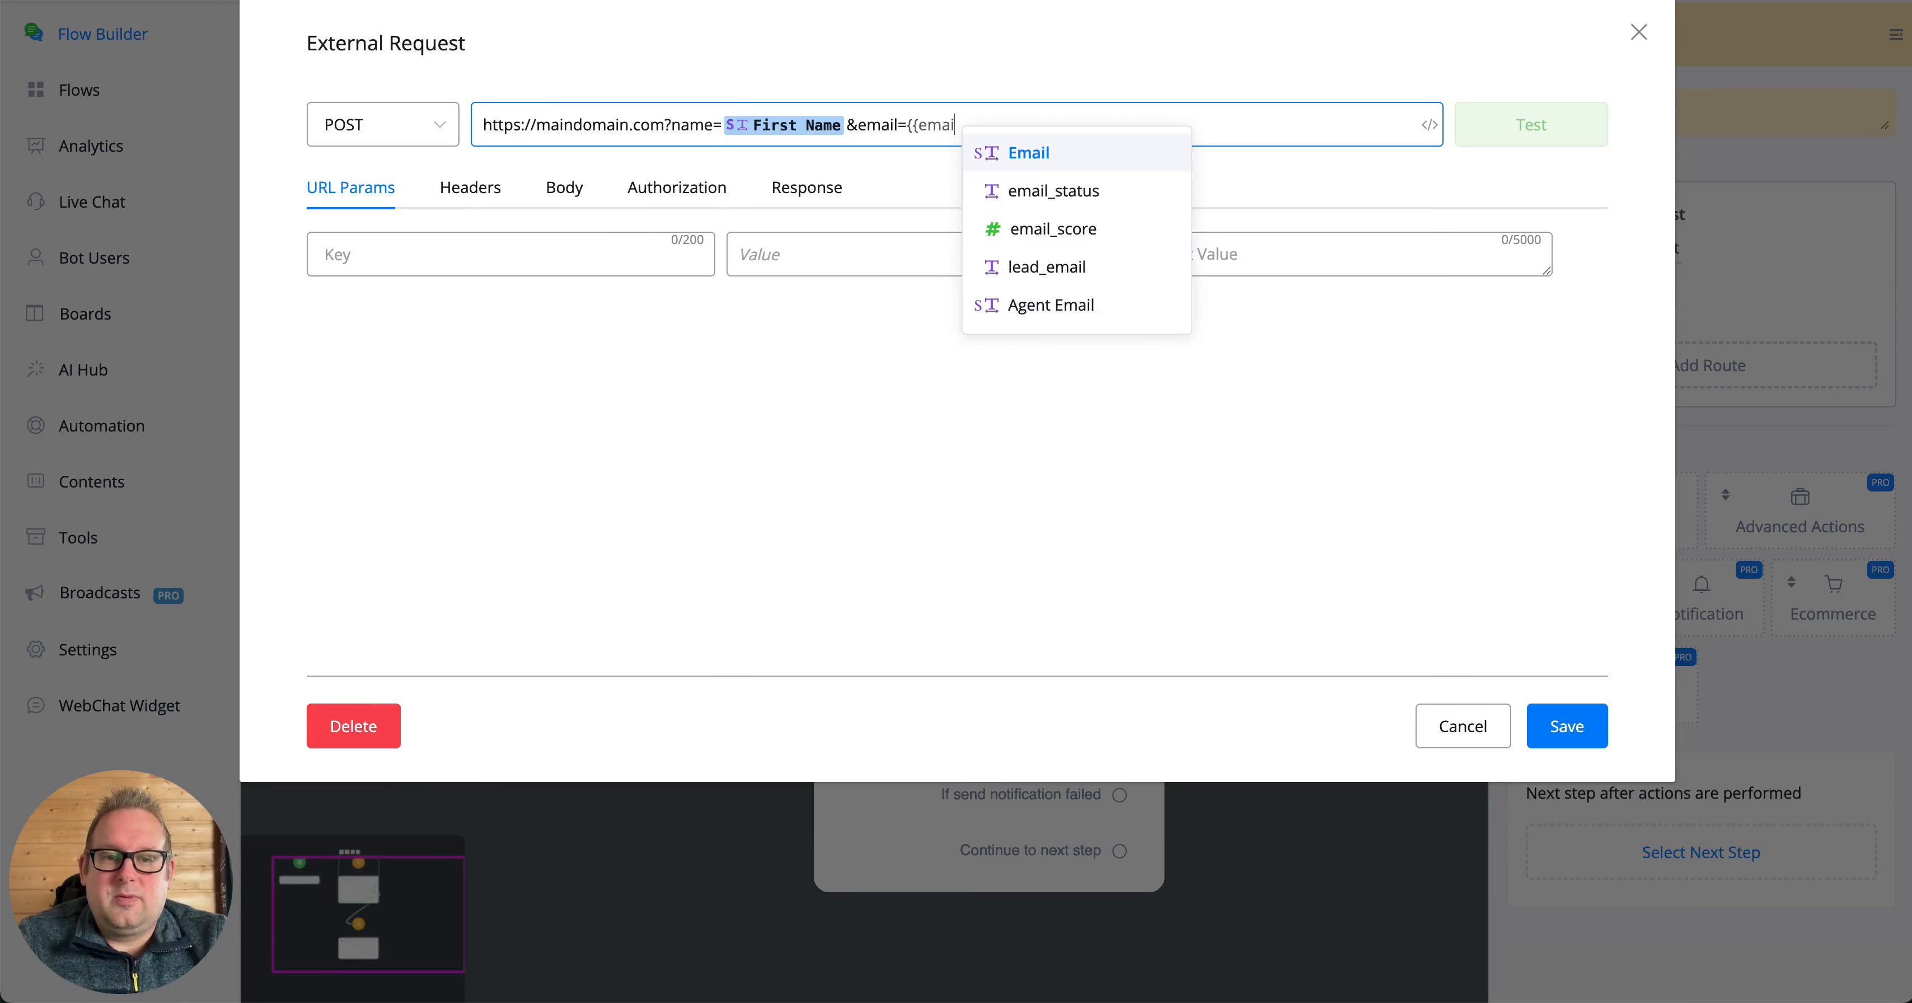
pyautogui.press('Return')
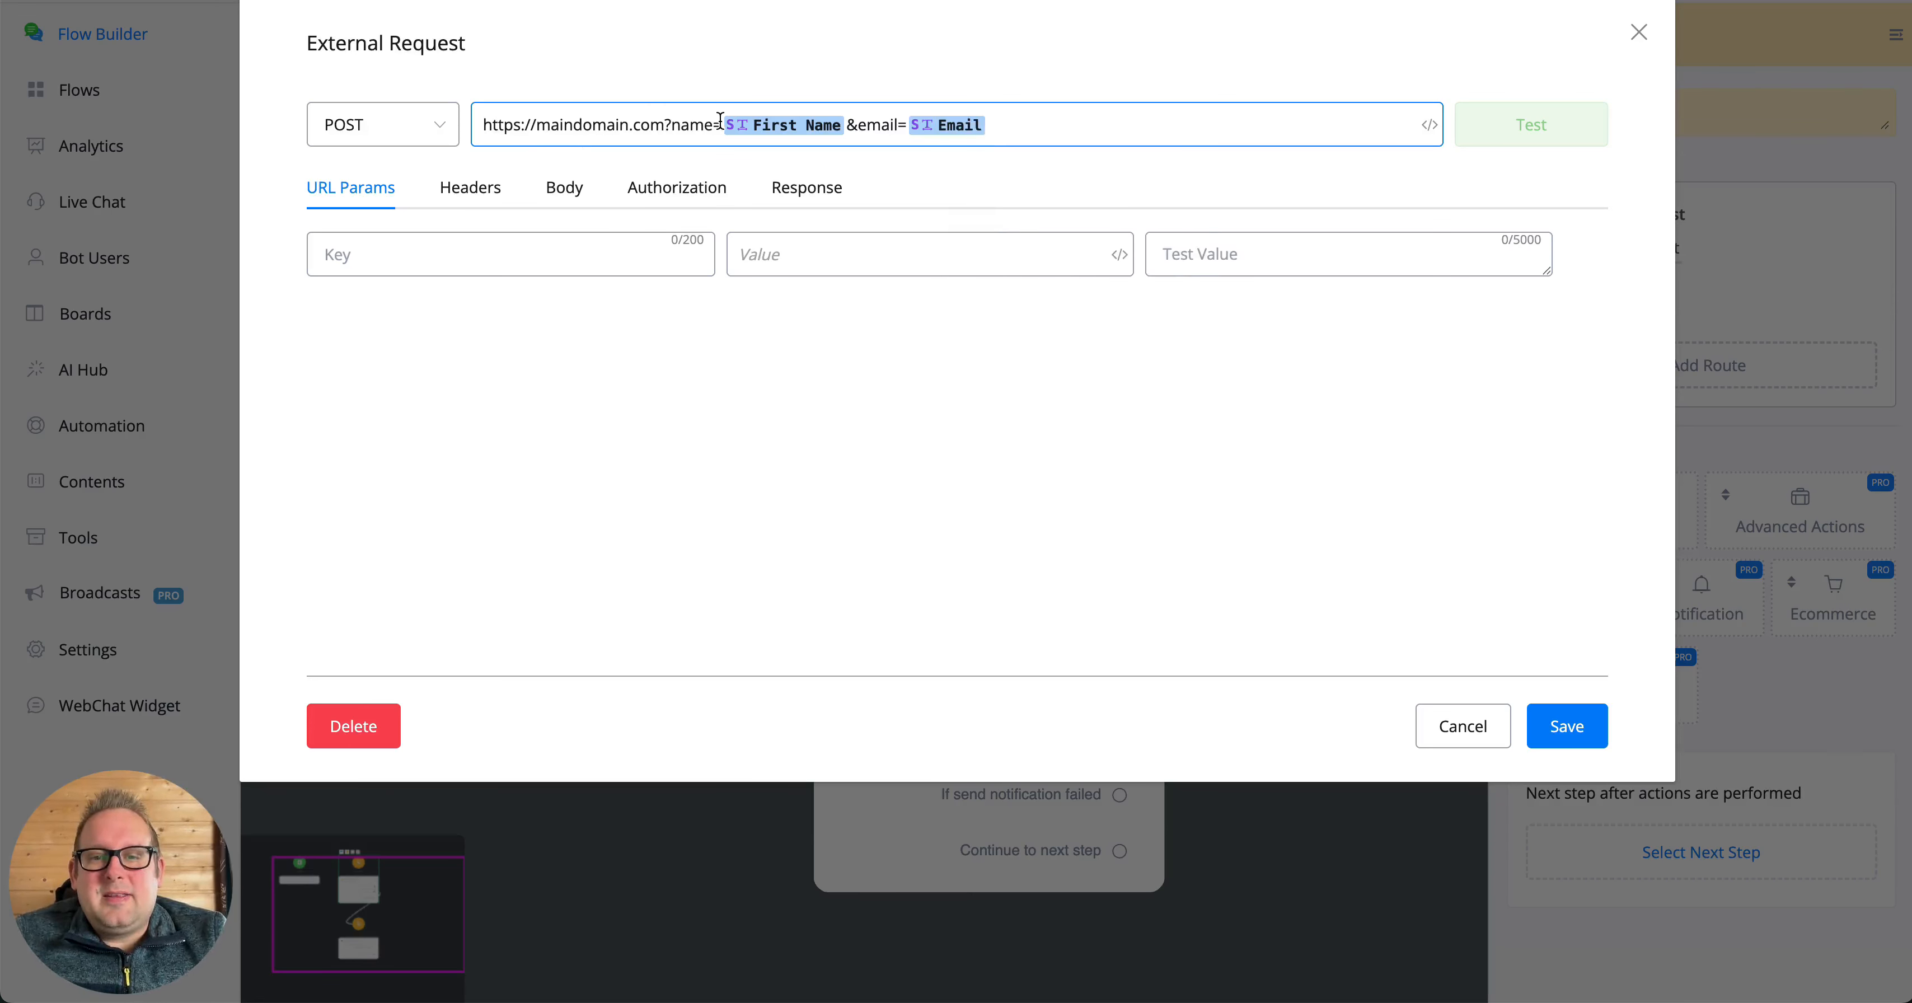
pyautogui.moveTo(718, 121); pyautogui.dragTo(1114, 127)
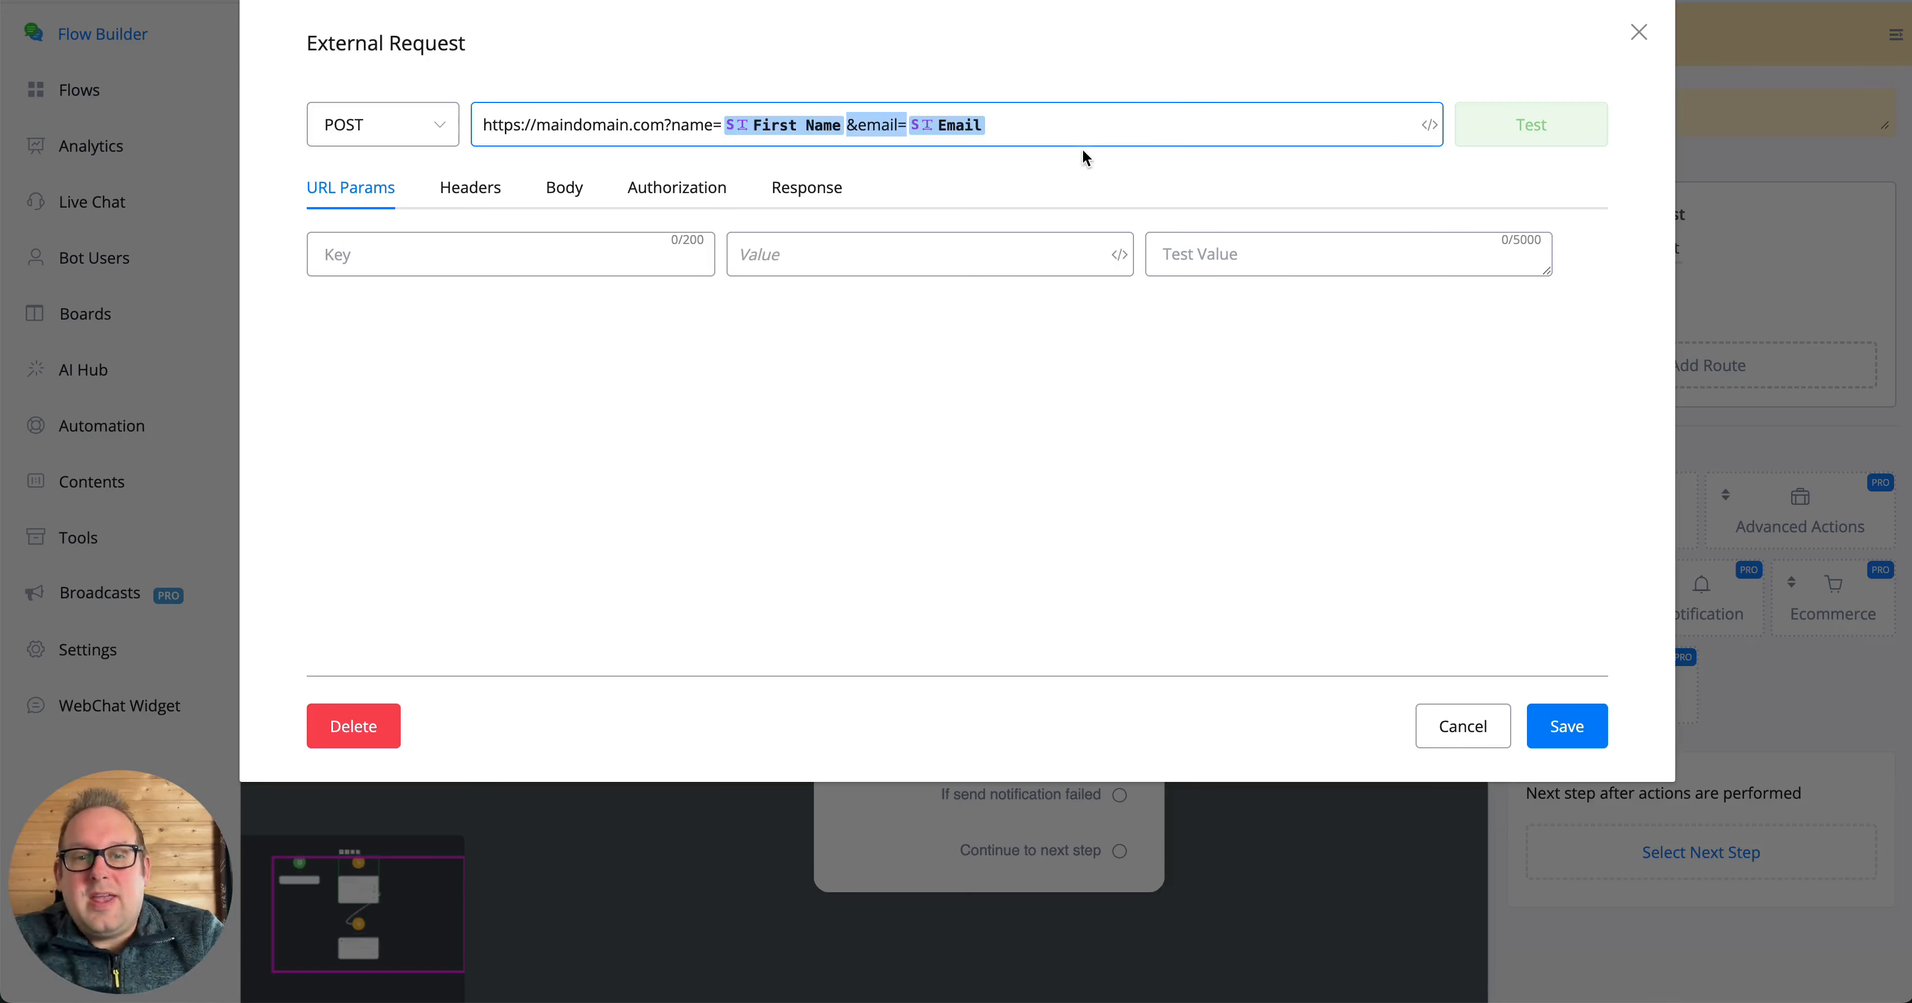
pyautogui.moveTo(989, 125); pyautogui.dragTo(735, 125)
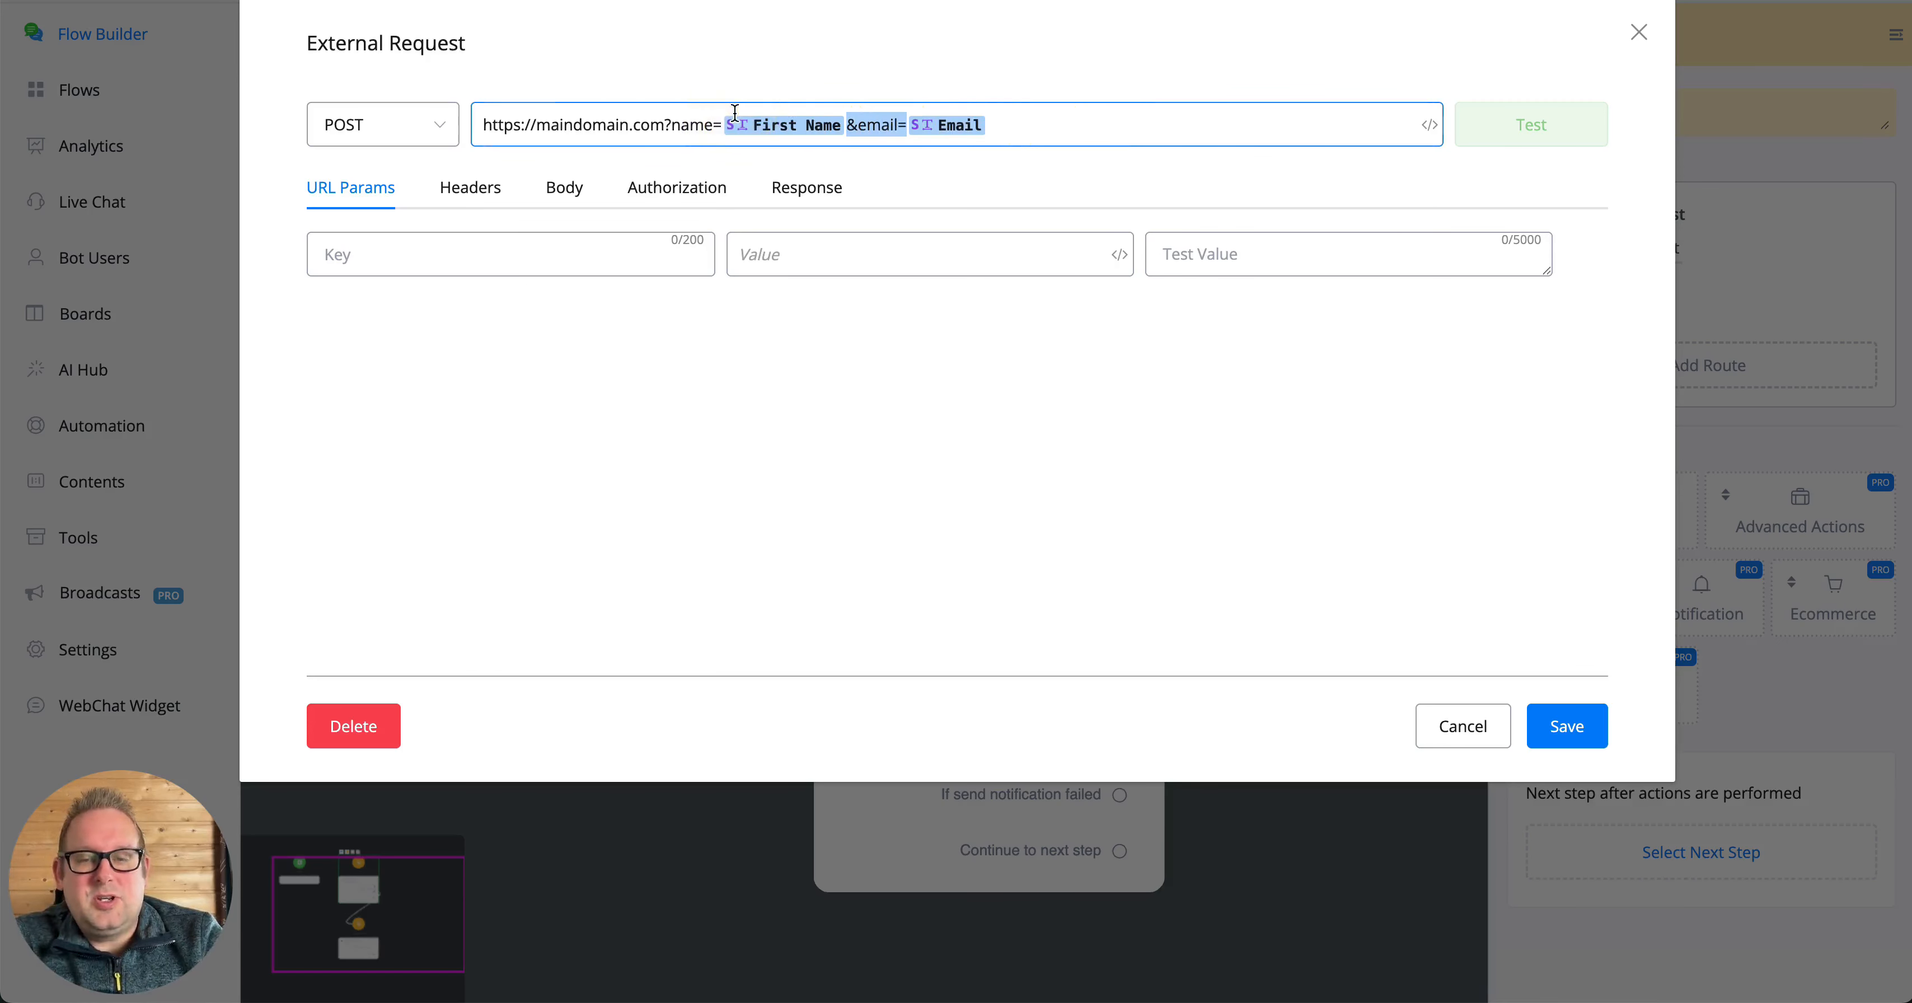
pyautogui.press('BackSpace')
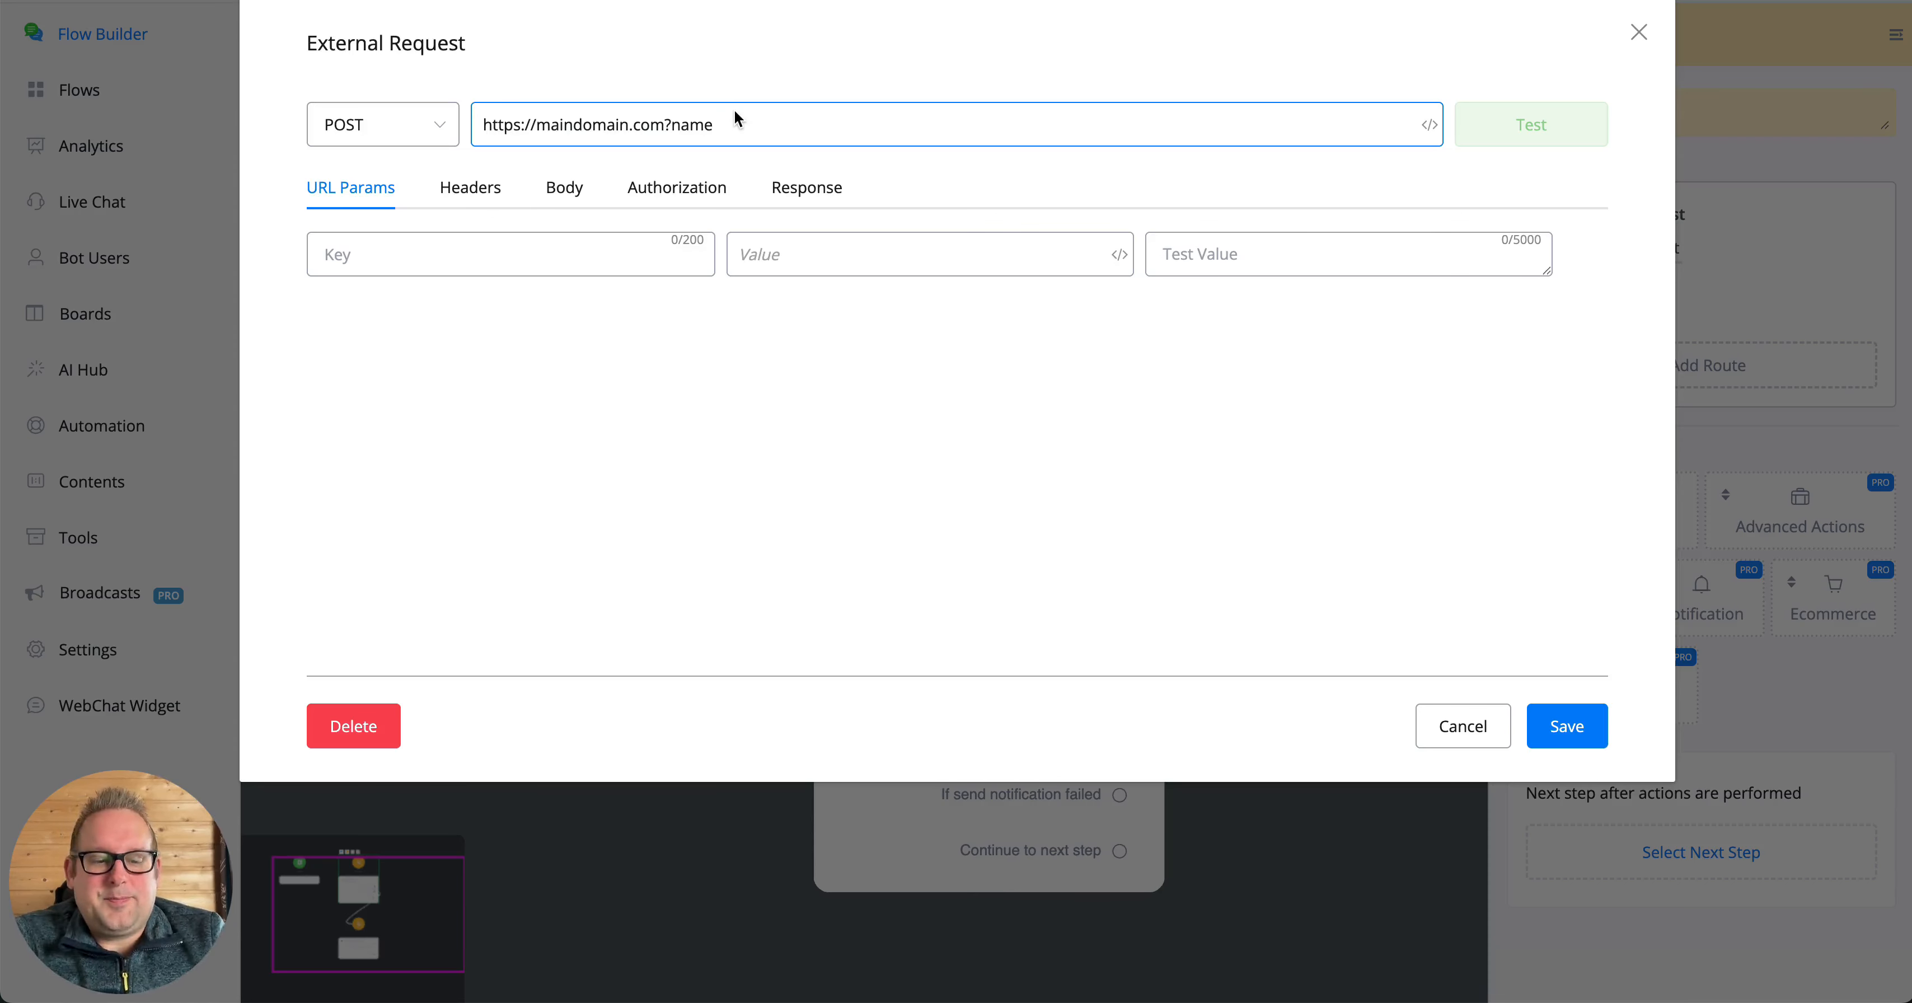
pyautogui.press('BackSpace')
pyautogui.press('BackSpace')
pyautogui.press('BackSpace')
pyautogui.press('BackSpace')
pyautogui.press('BackSpace')
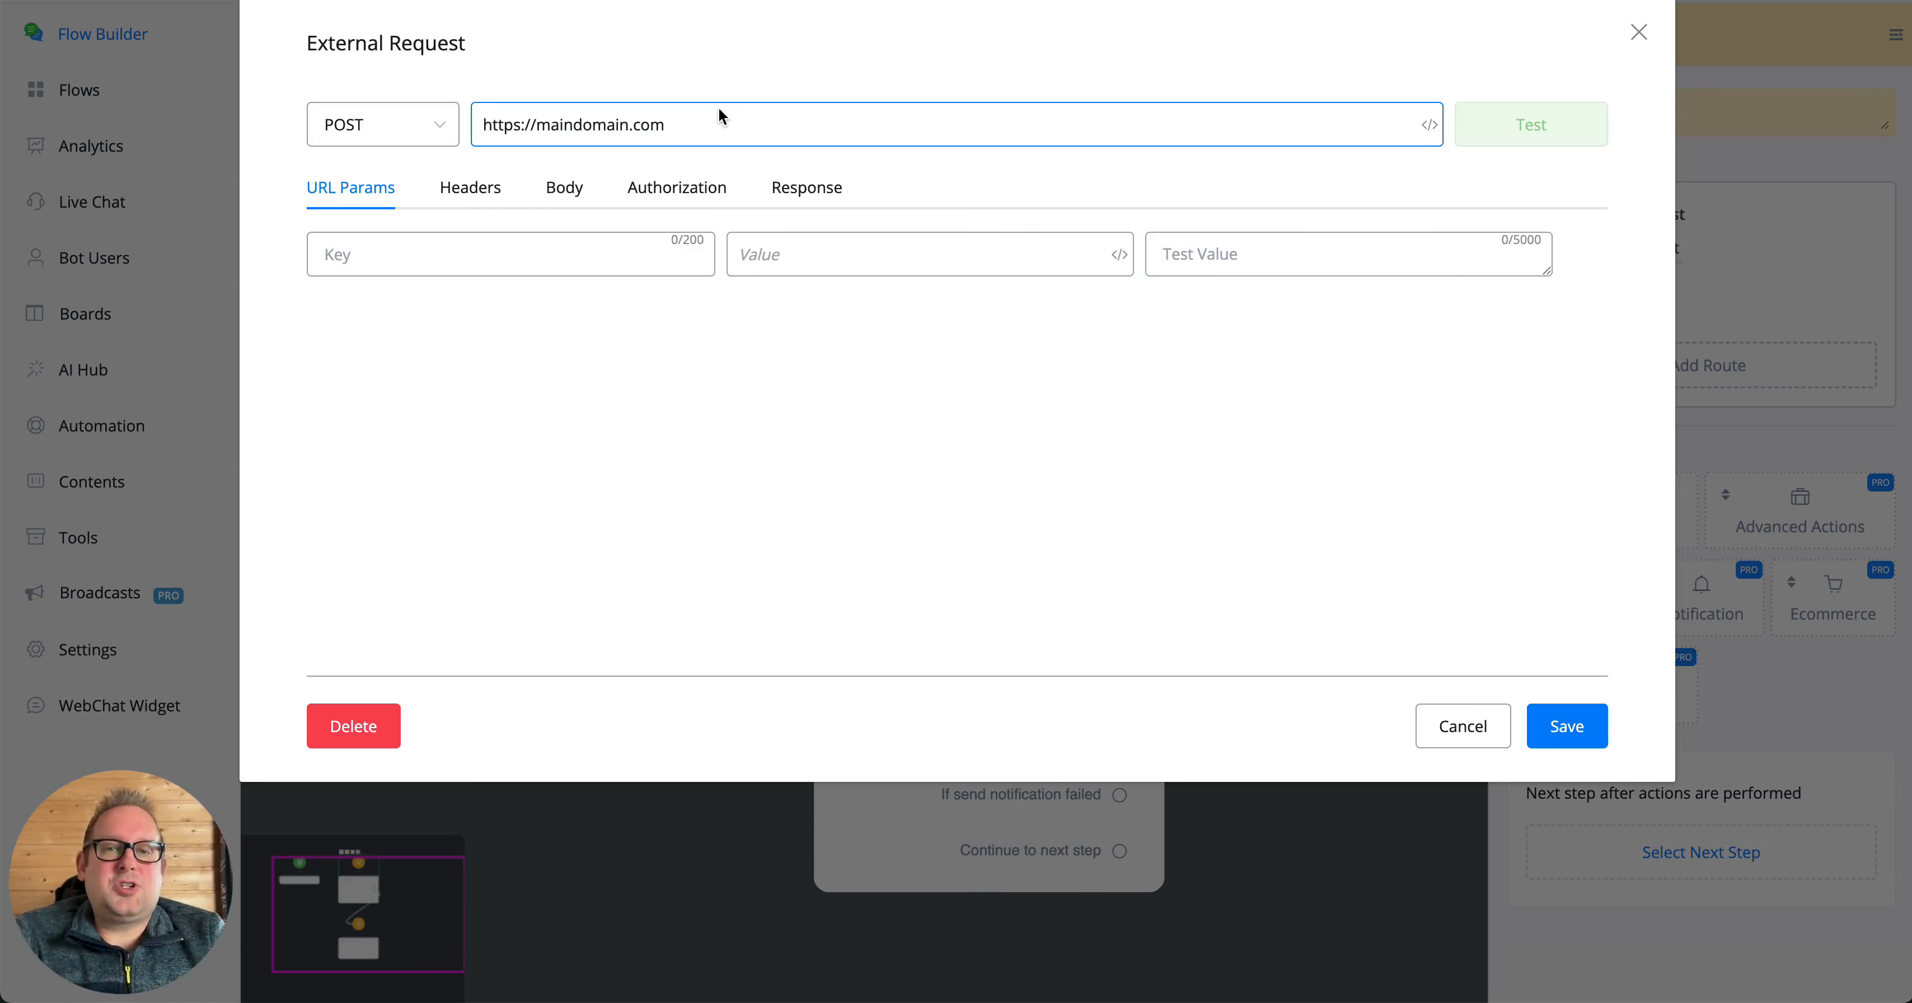
# - Append the endpoint path /create-subscribe to the request URL
pyautogui.write('/')
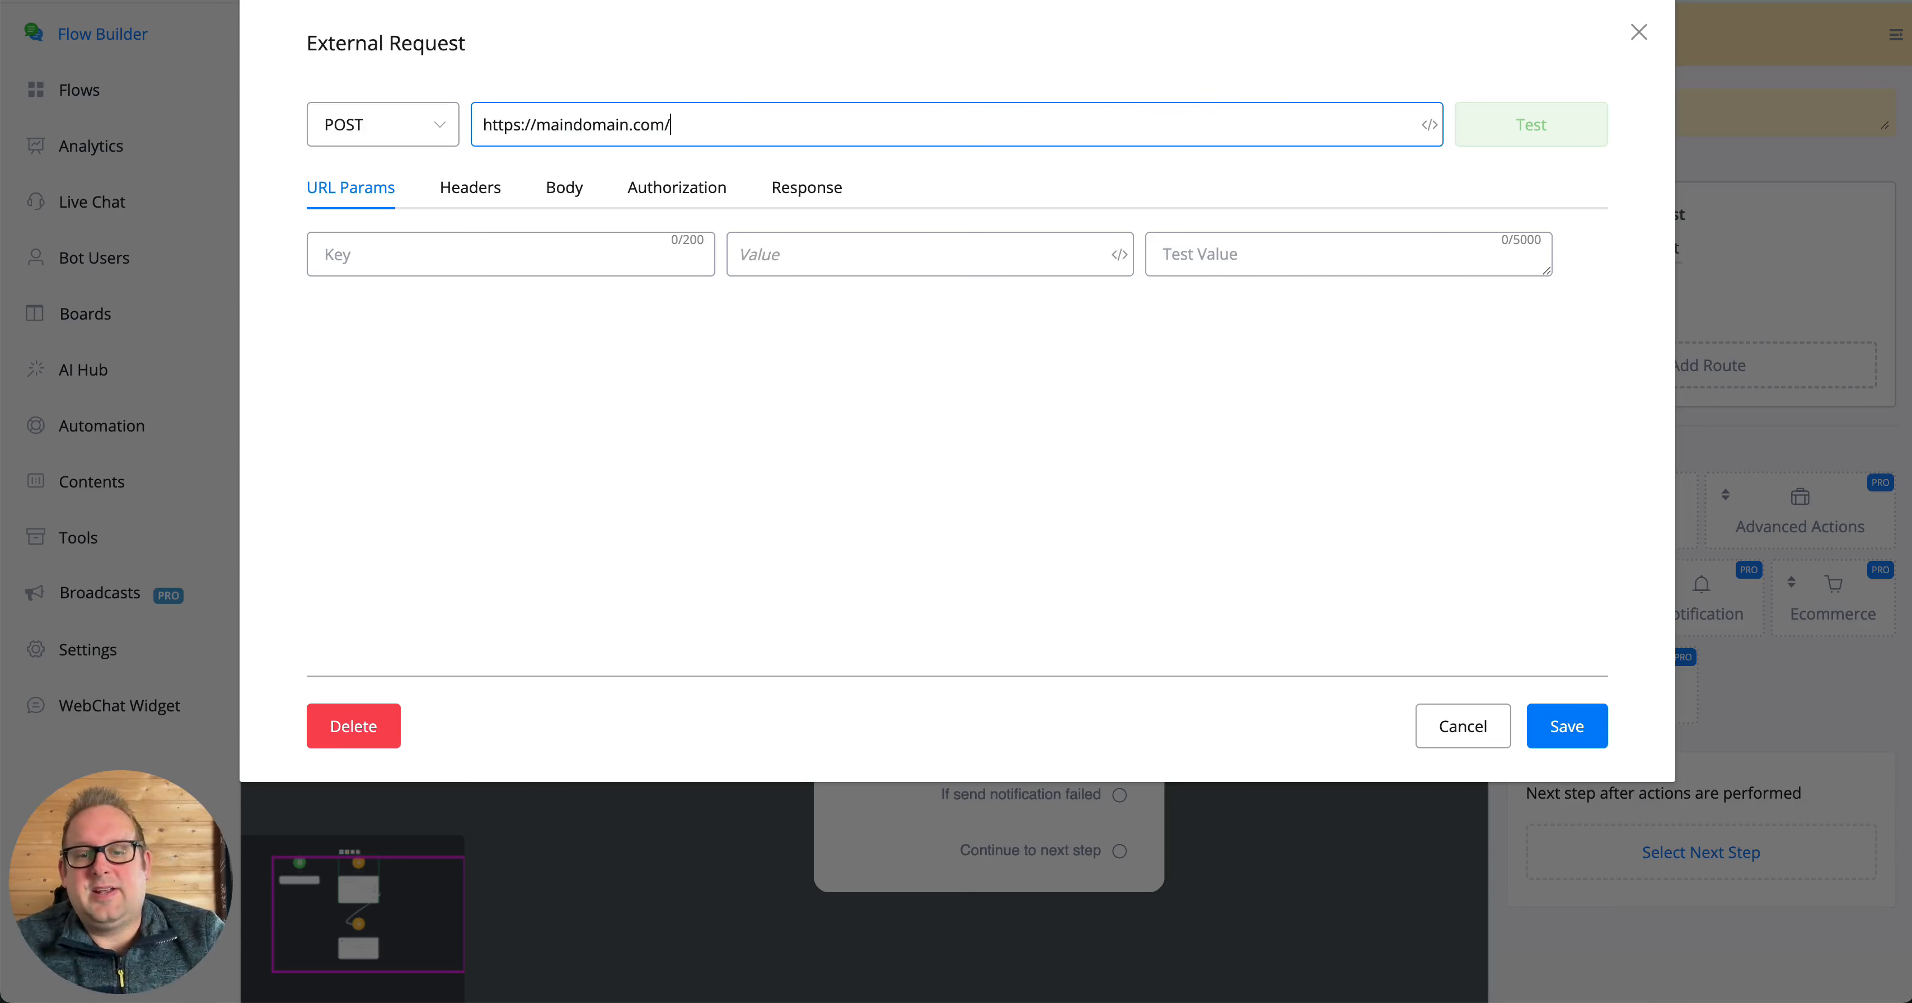
pyautogui.write('ge')
pyautogui.press('BackSpace')
pyautogui.press('BackSpace')
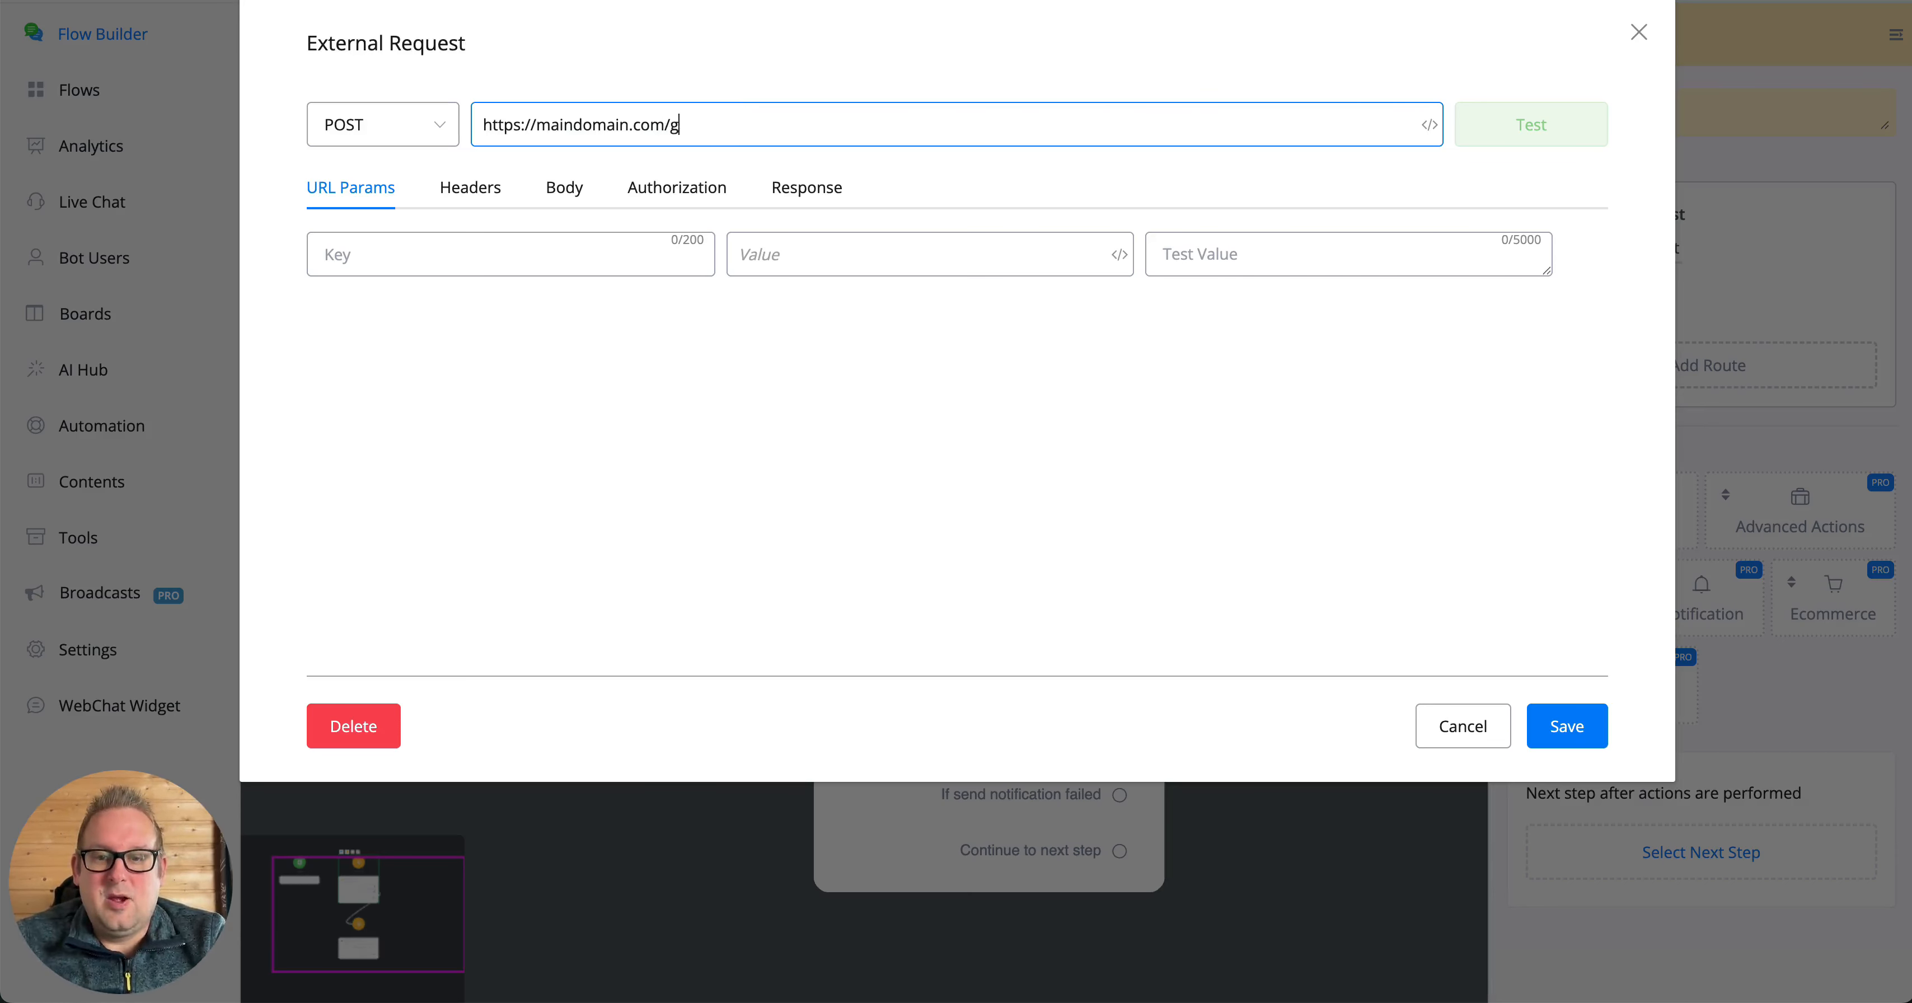
pyautogui.write('create')
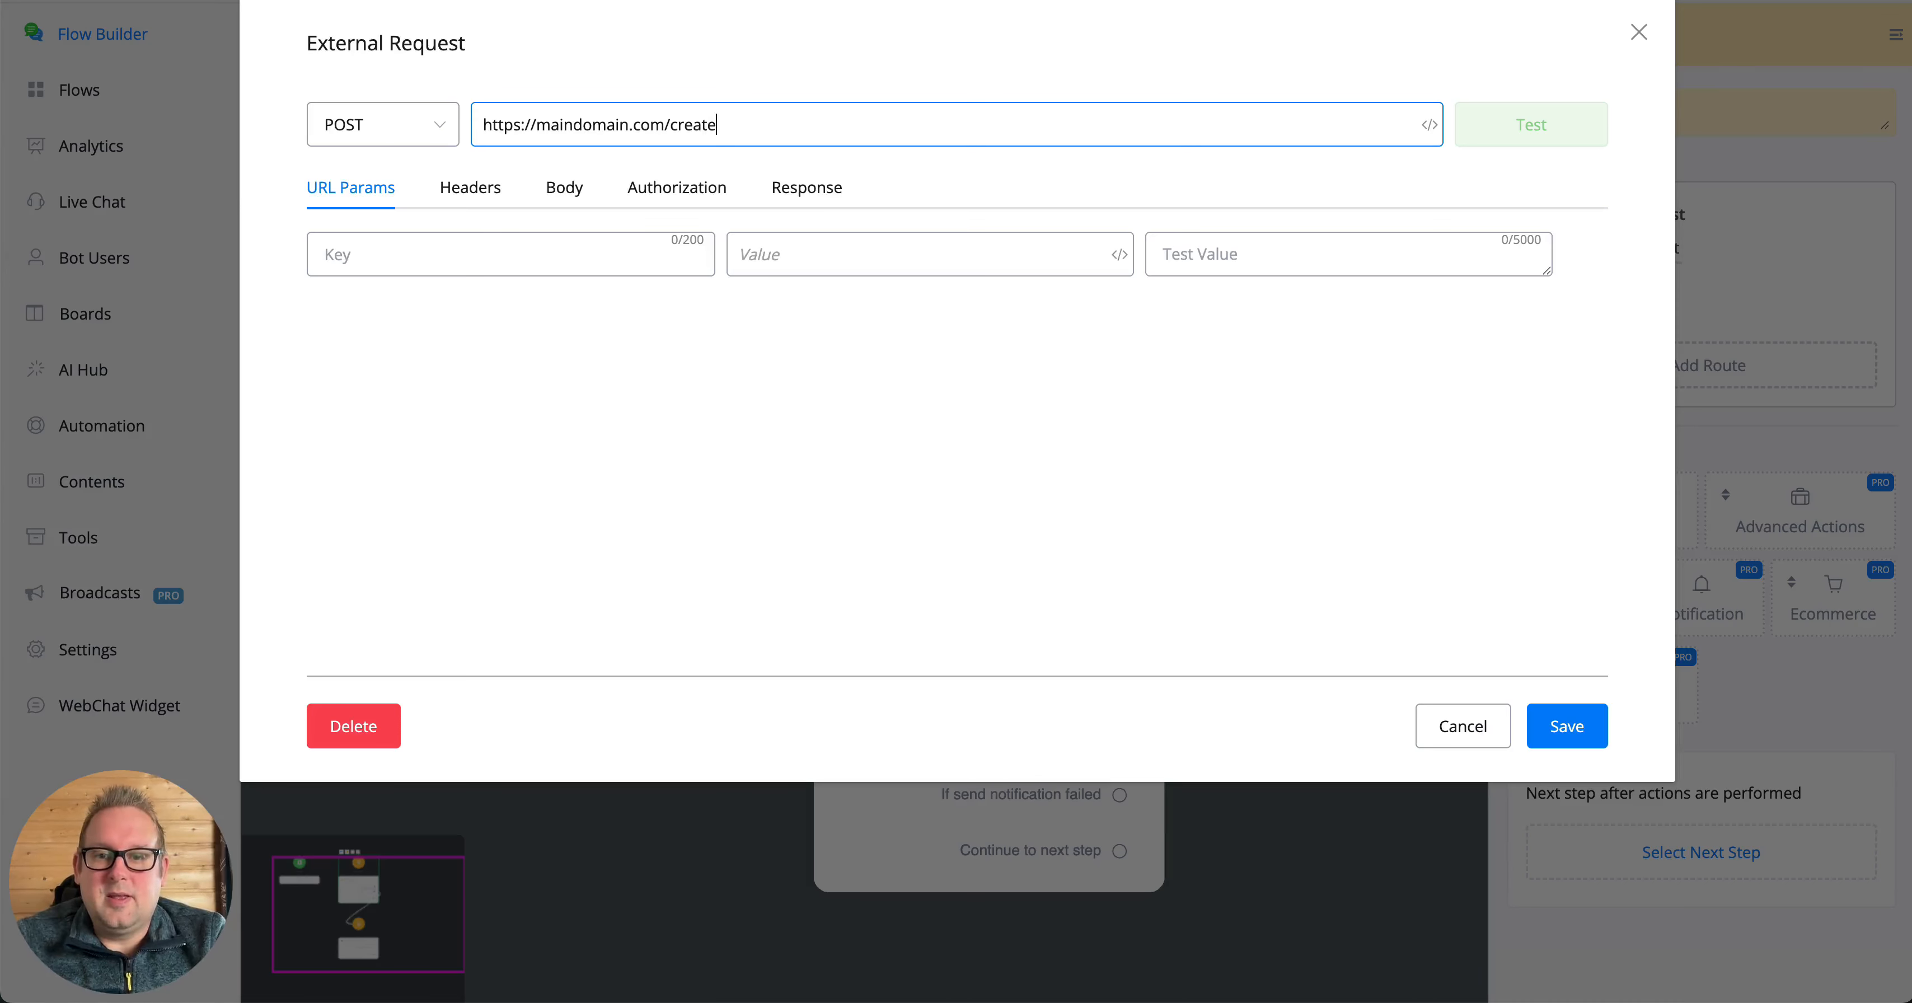
pyautogui.write('-subscribe')
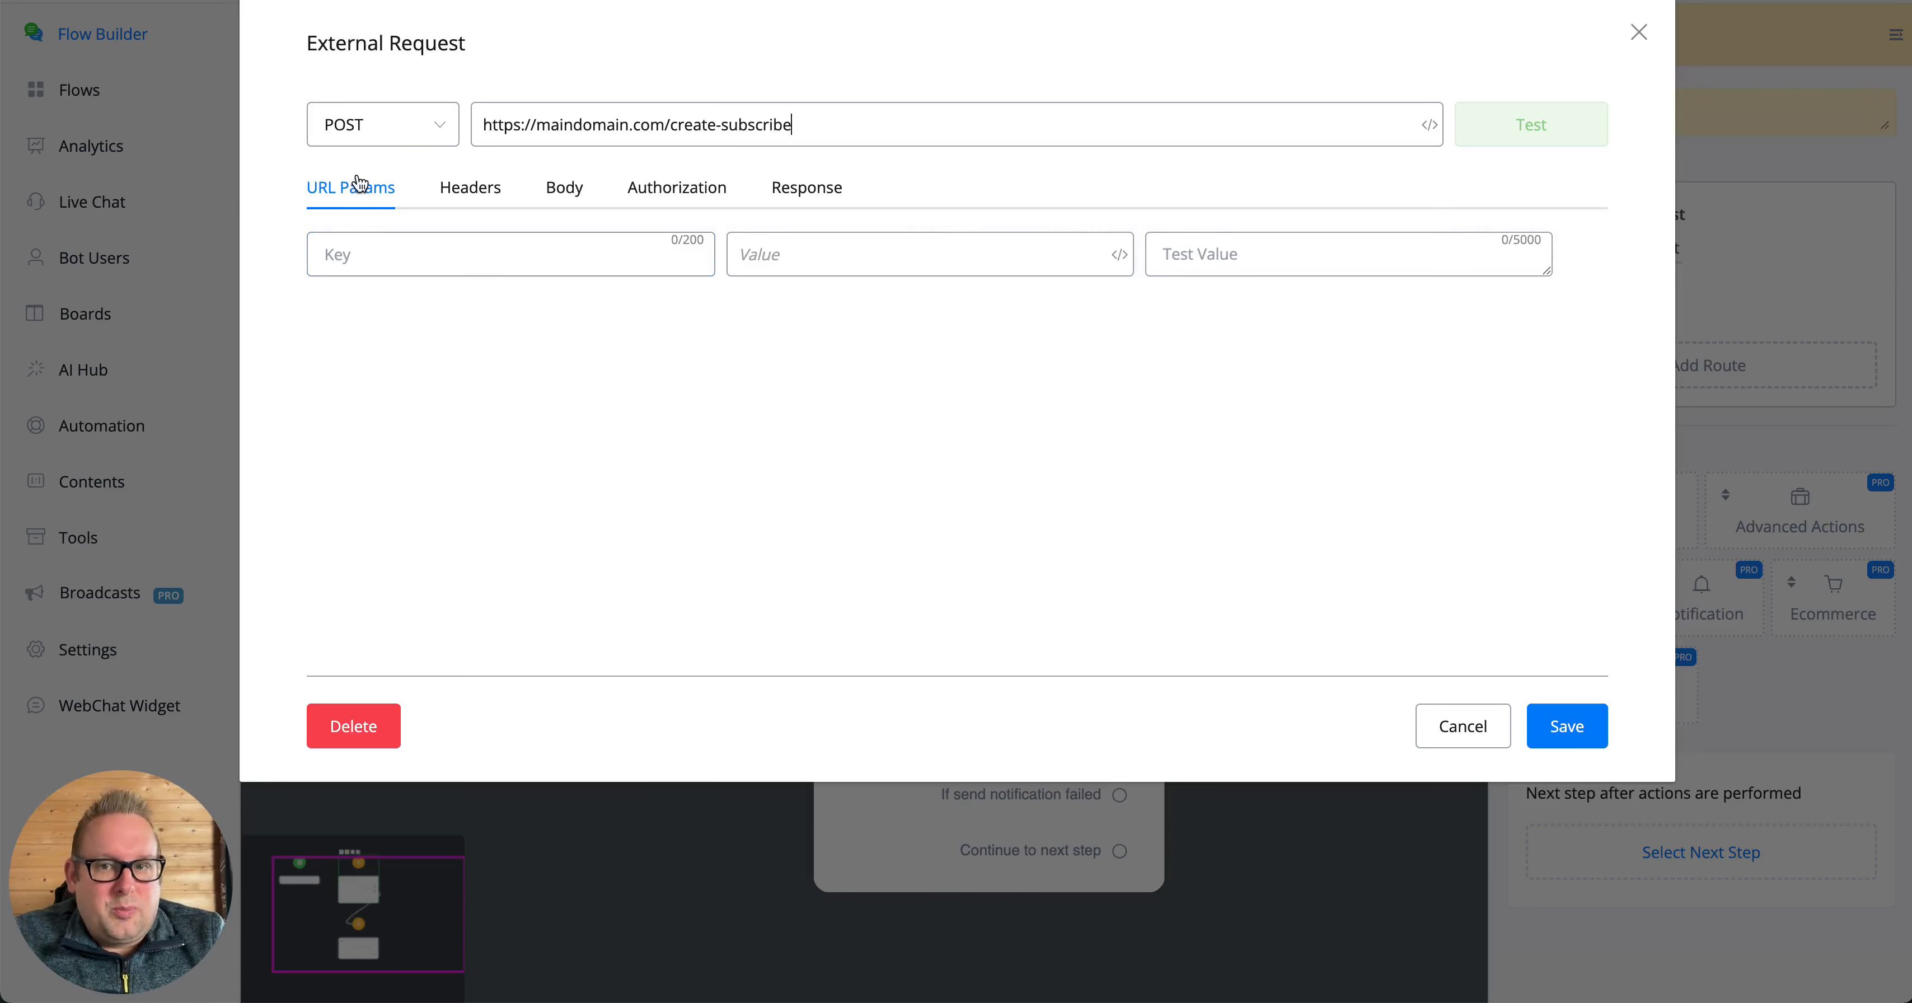
# - Add a URL parameter with key name and the First Name variable as value, and enter a sample first name as test value
pyautogui.click(460, 257)
pyautogui.write('name')
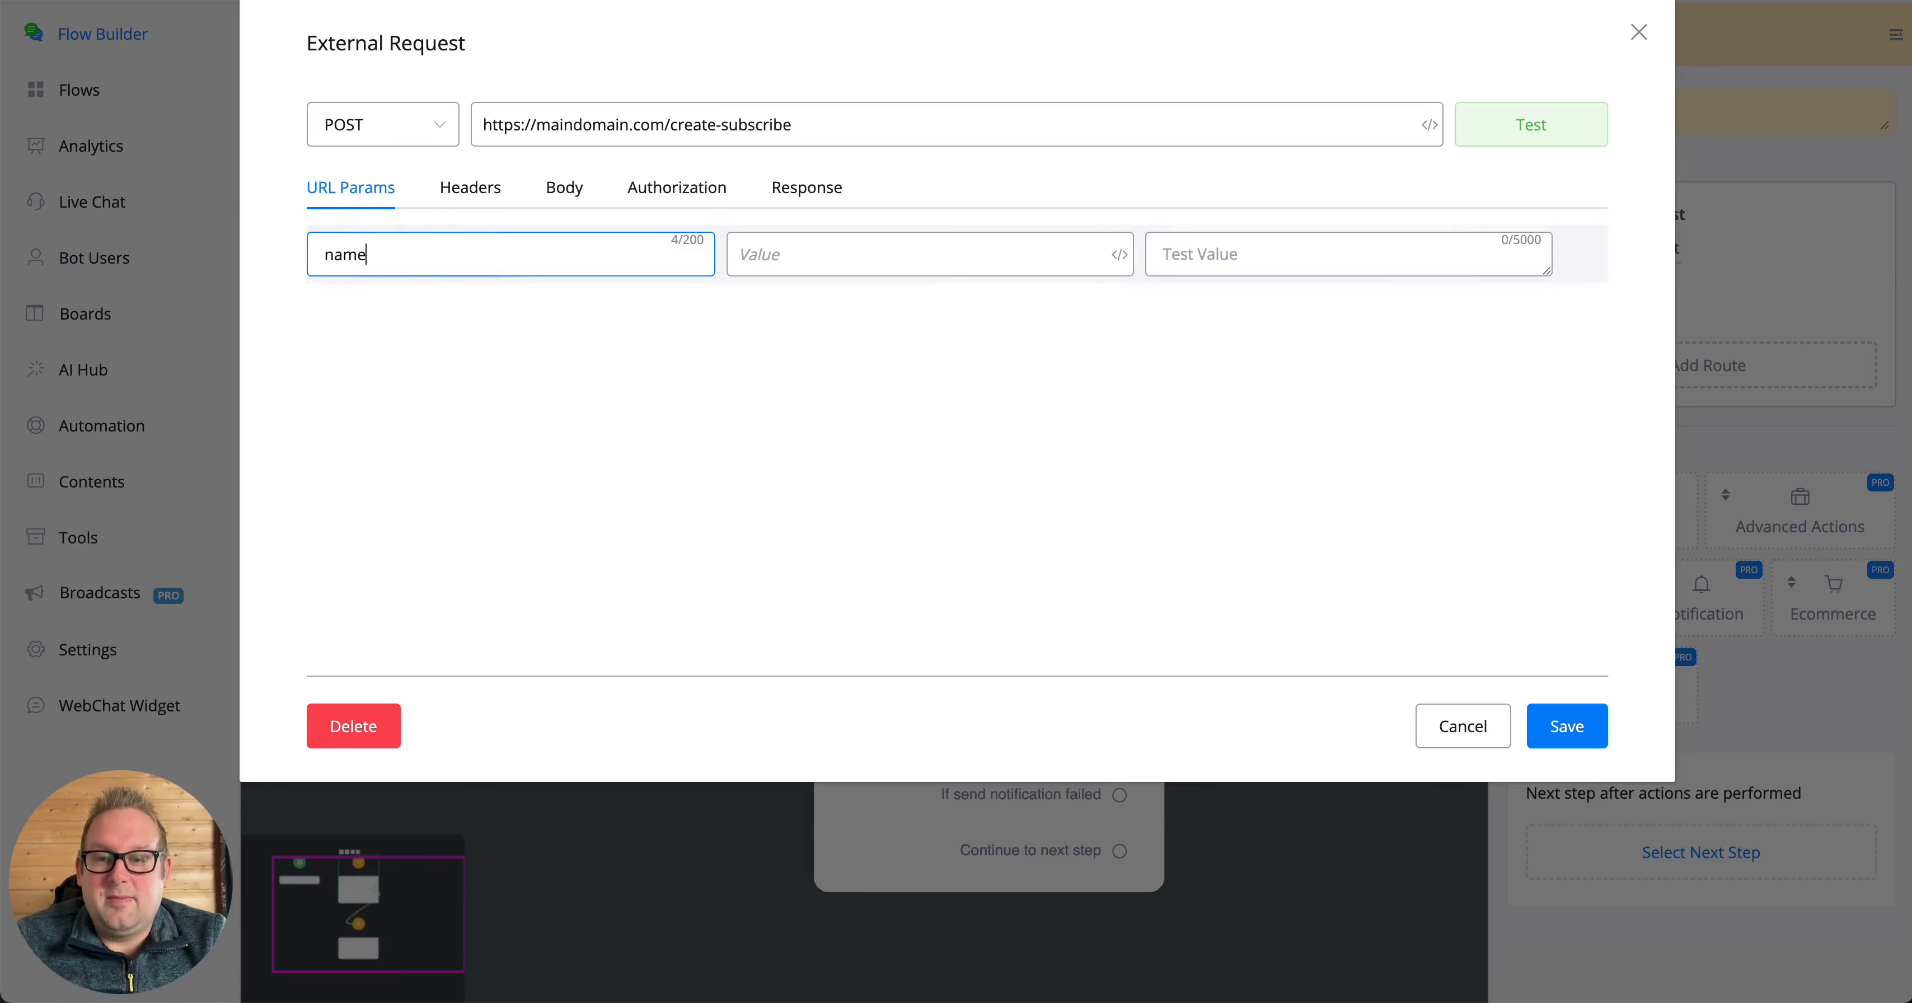
pyautogui.press('Tab')
pyautogui.write('{{')
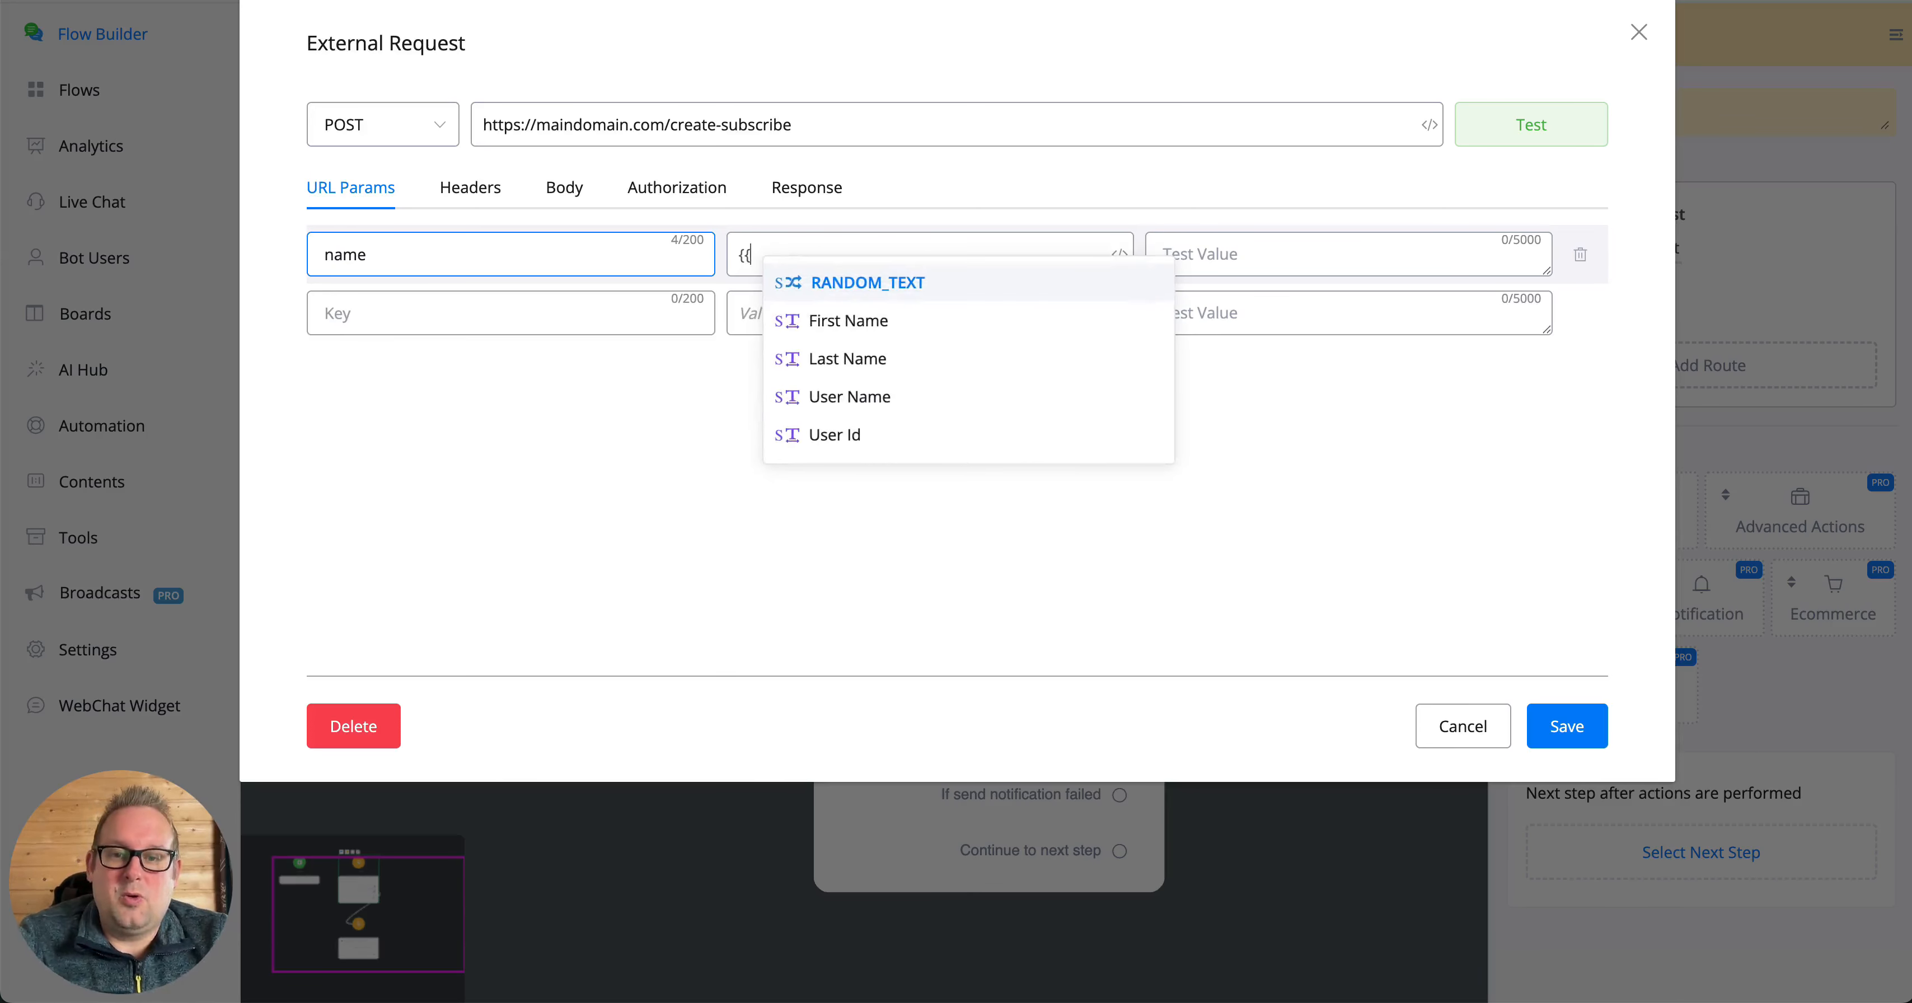
pyautogui.write('fi')
pyautogui.press('Return')
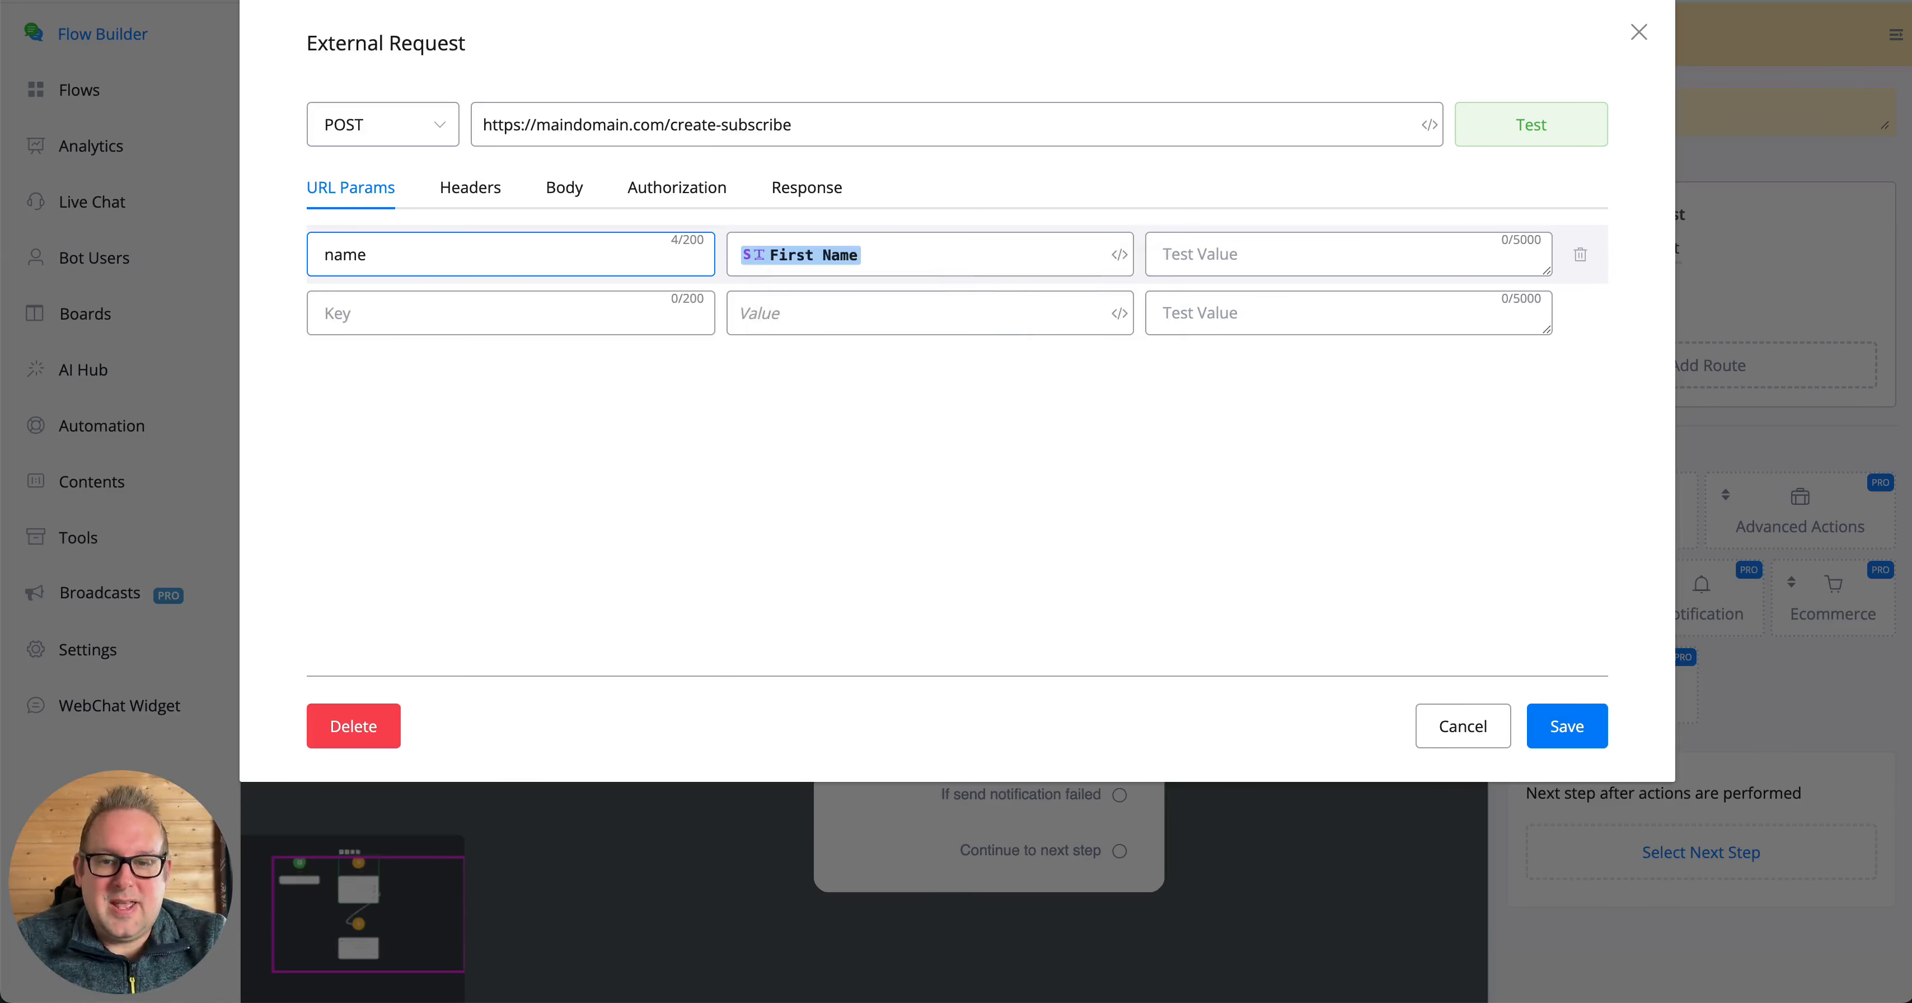
pyautogui.press('Tab')
pyautogui.write('Mark')
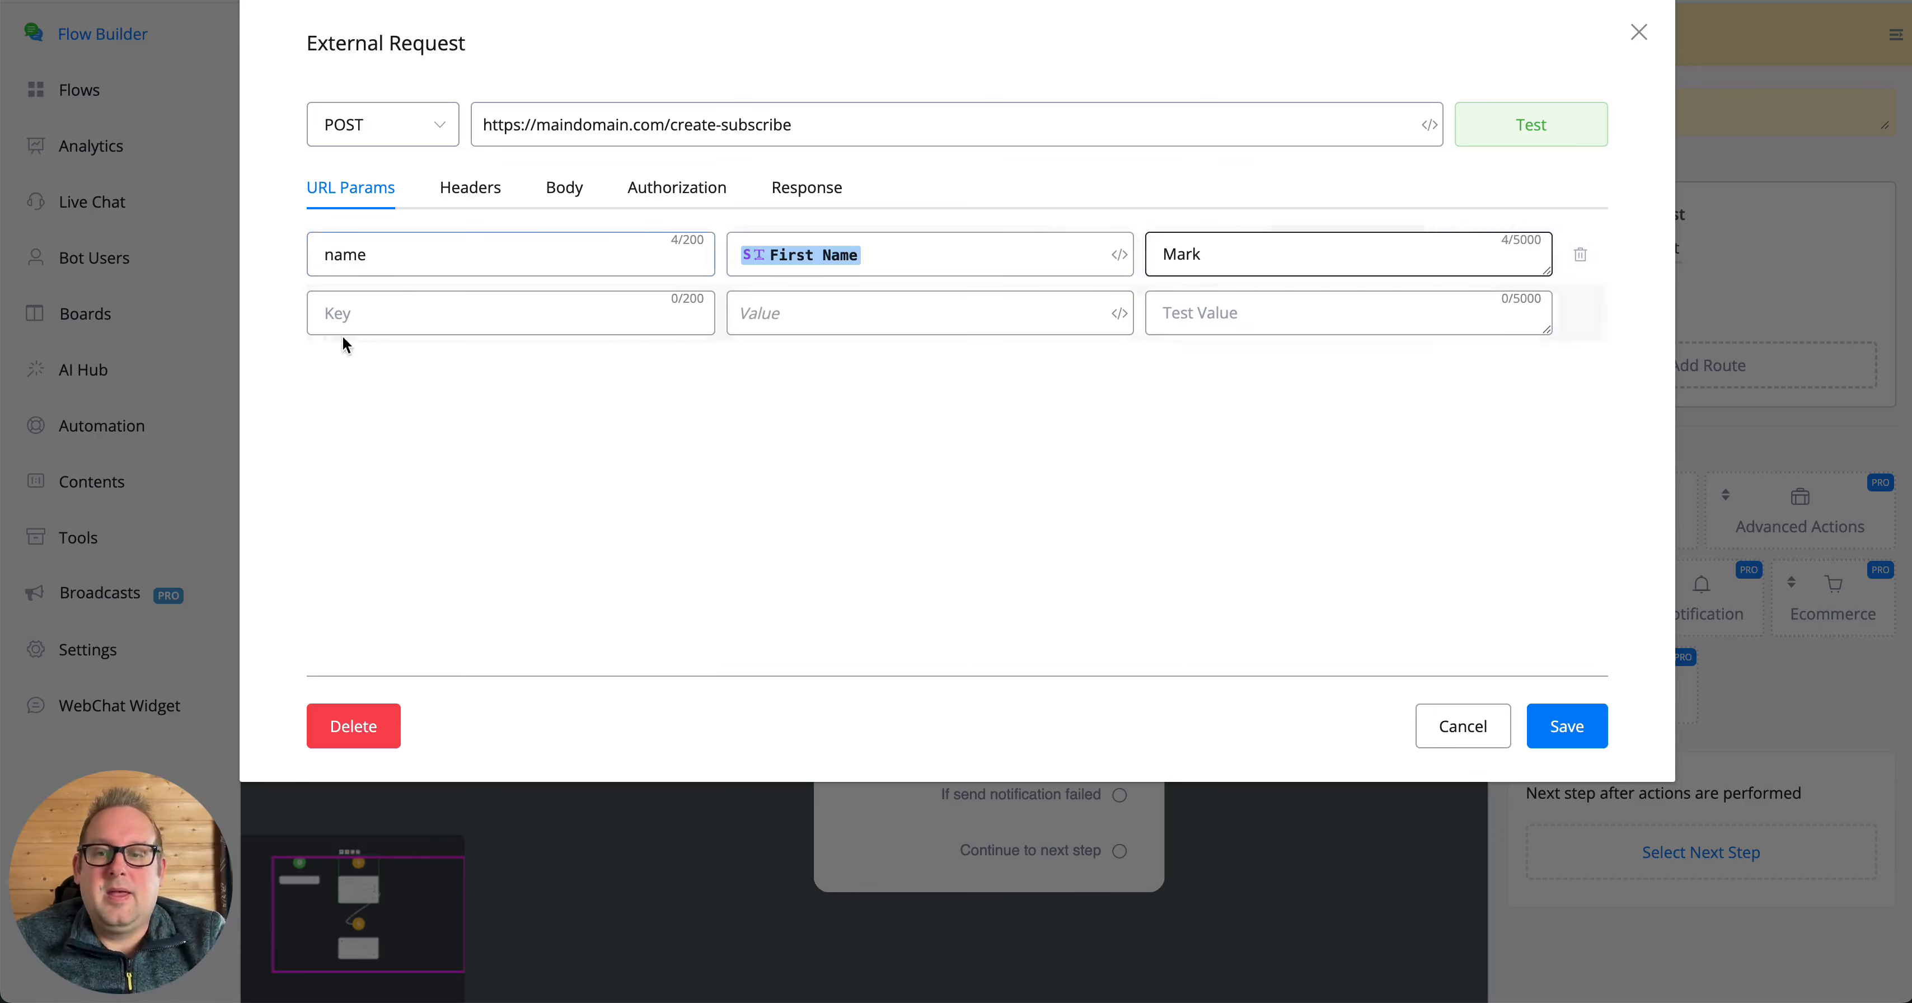
# - Add a second URL parameter with key email and the Email variable as value, and enter a sample e-mail address as test value
pyautogui.click(349, 312)
pyautogui.write('email')
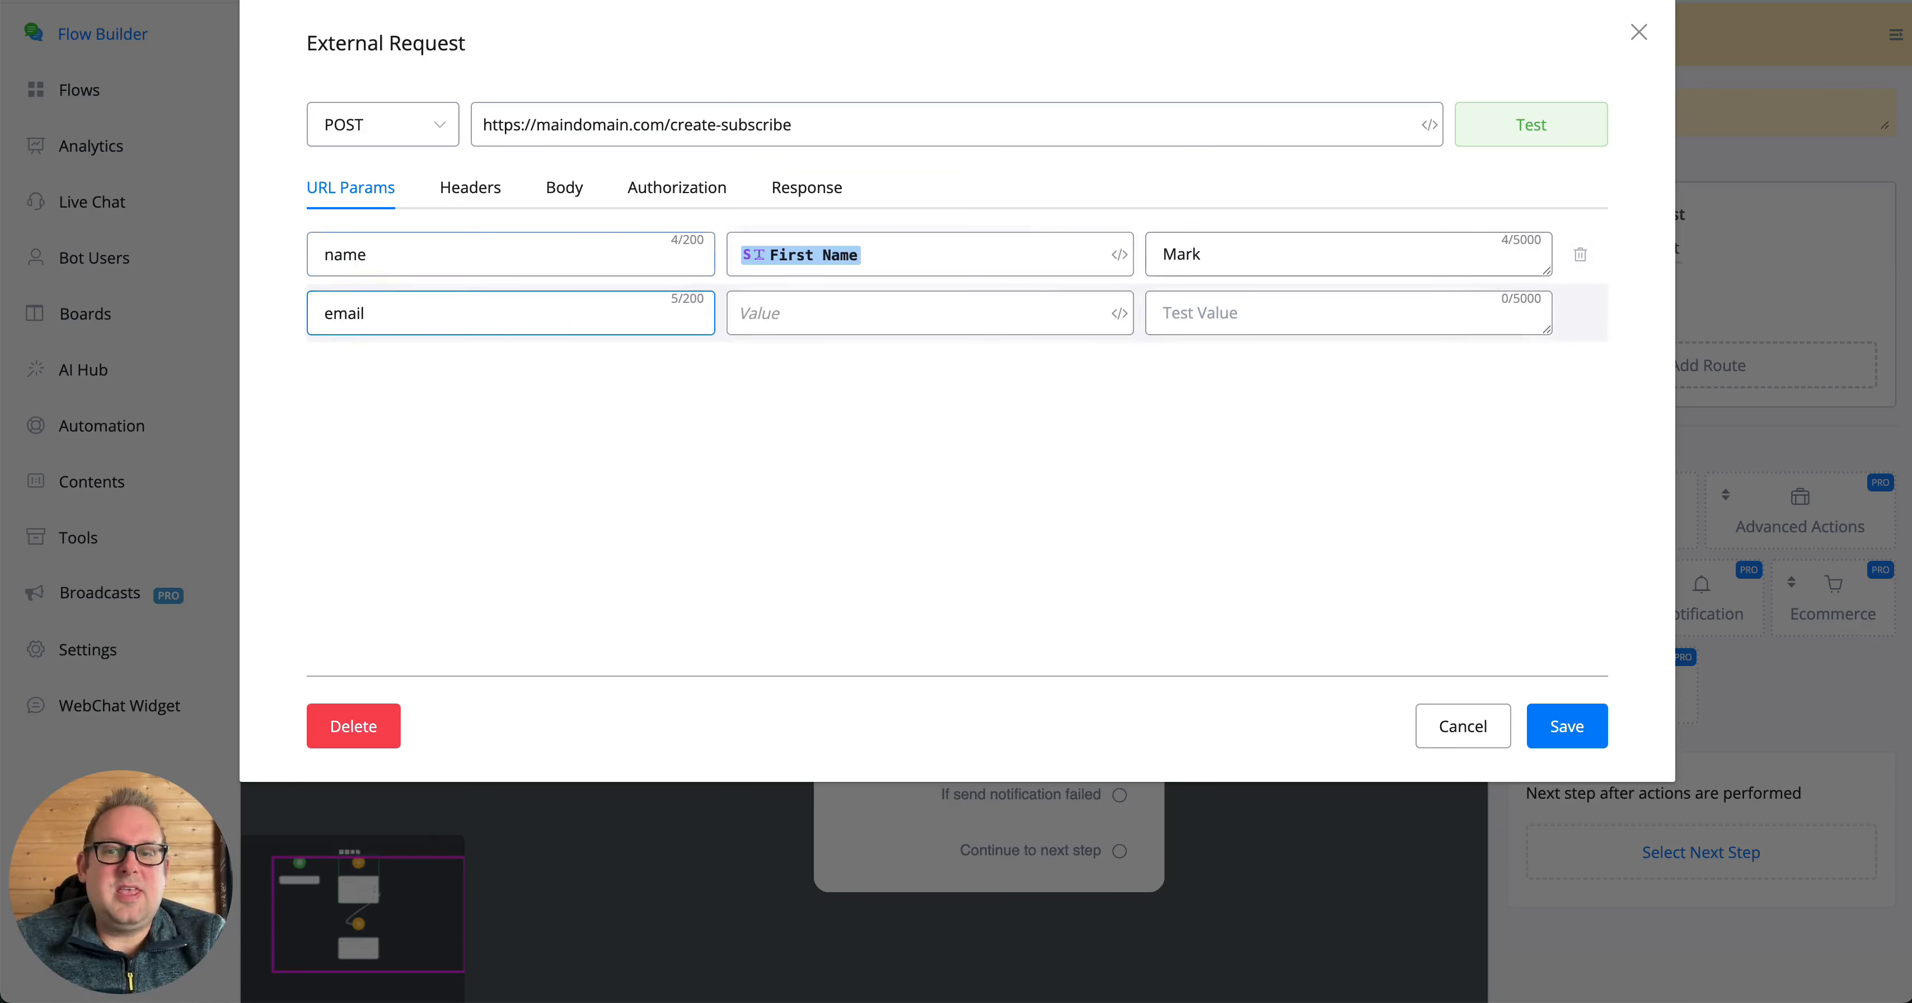
pyautogui.press('Tab')
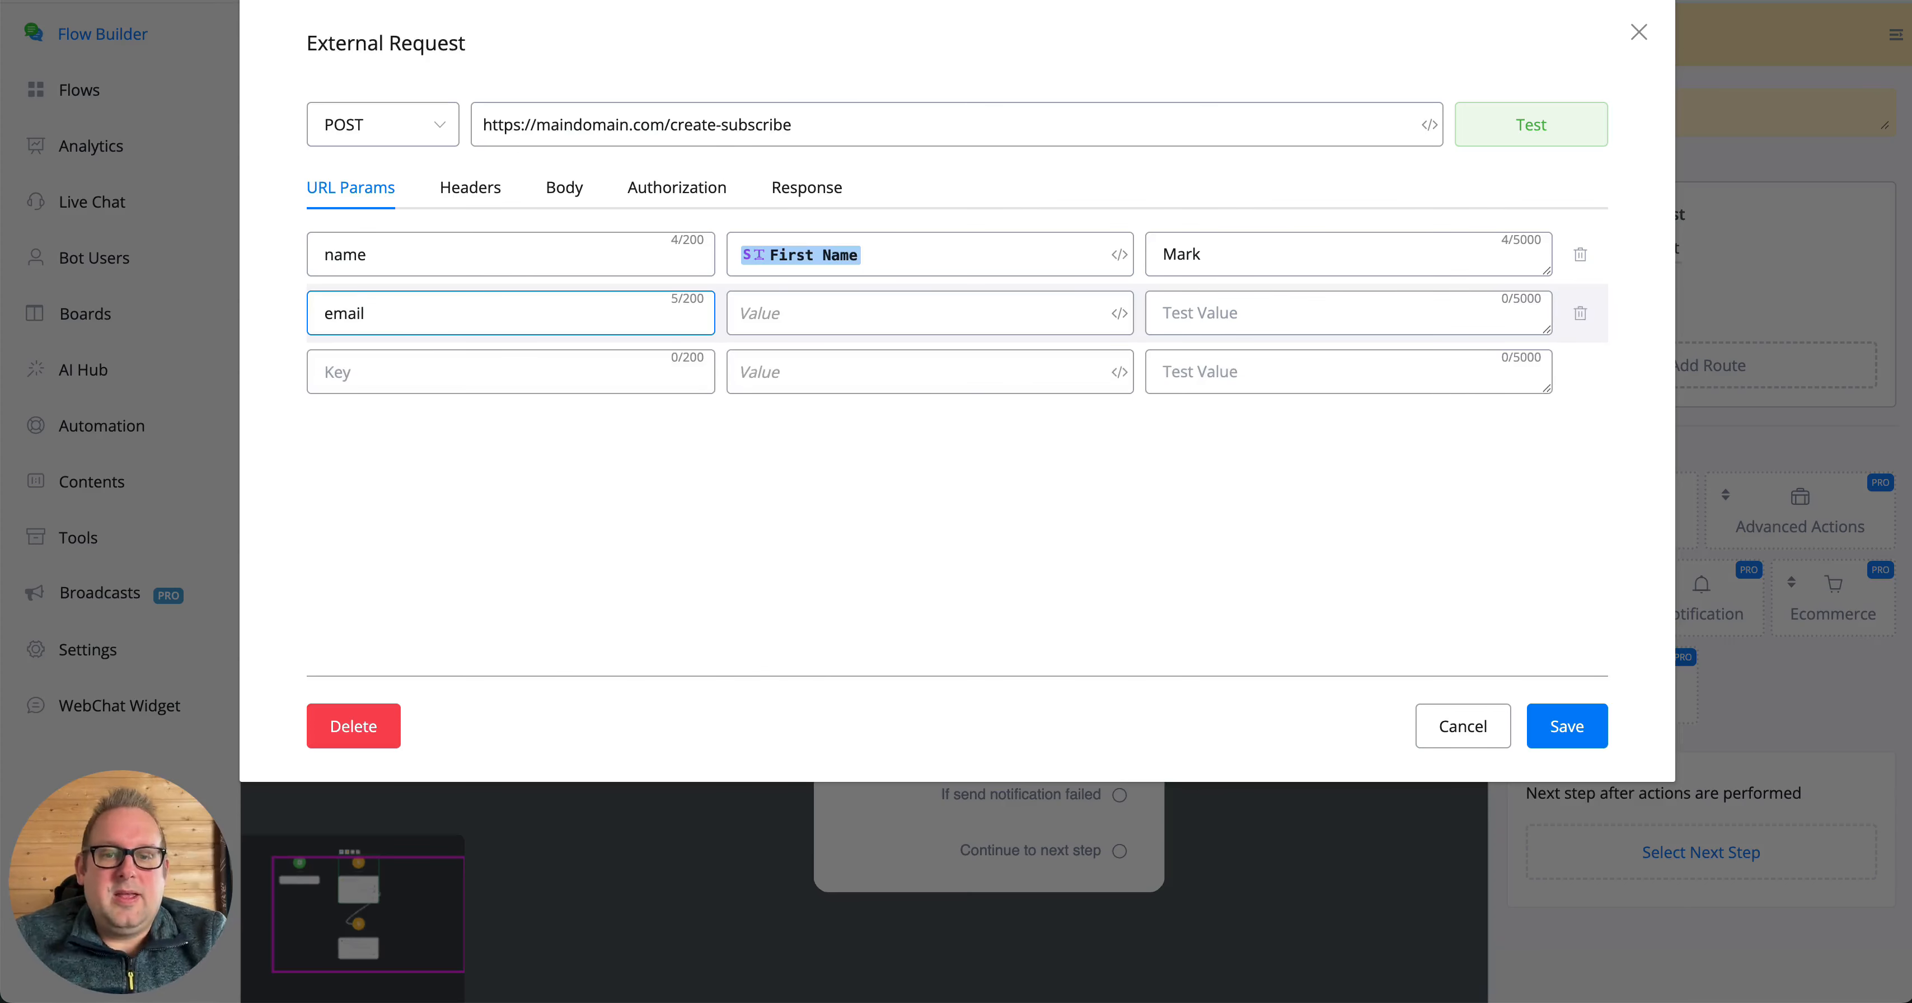
pyautogui.write('{{email')
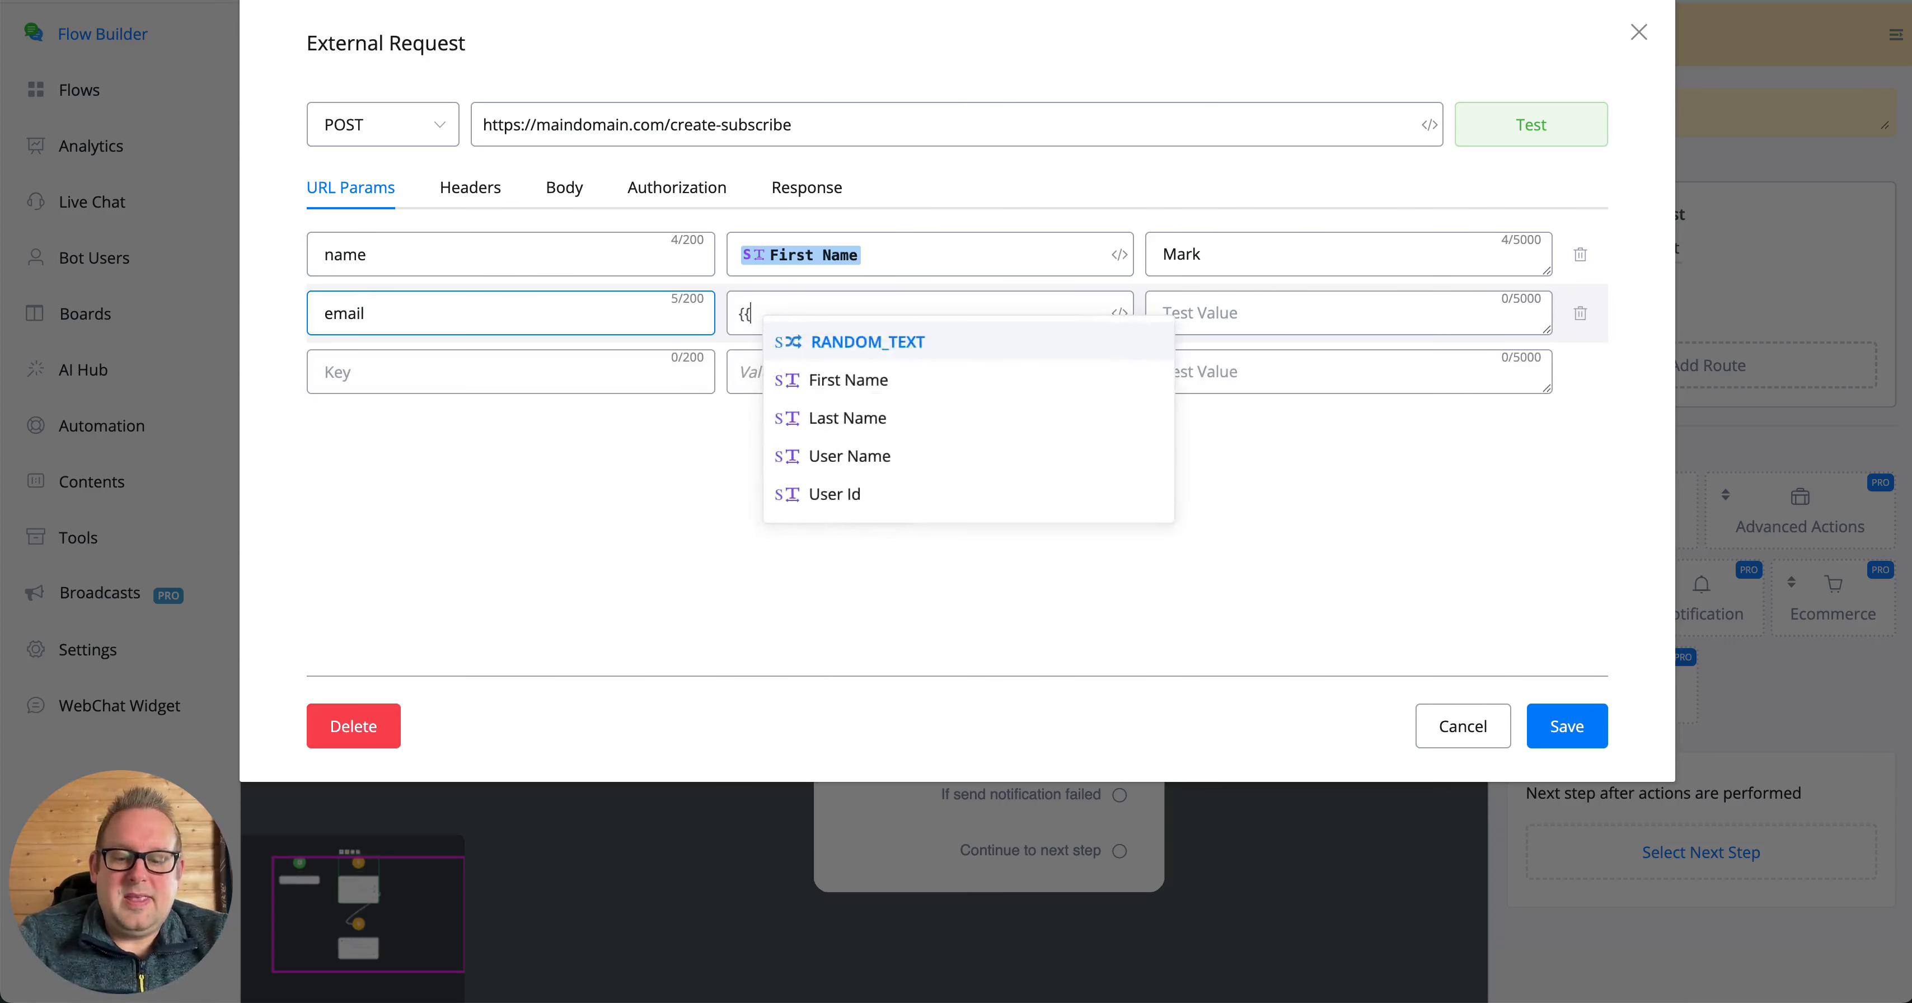
pyautogui.press('Return')
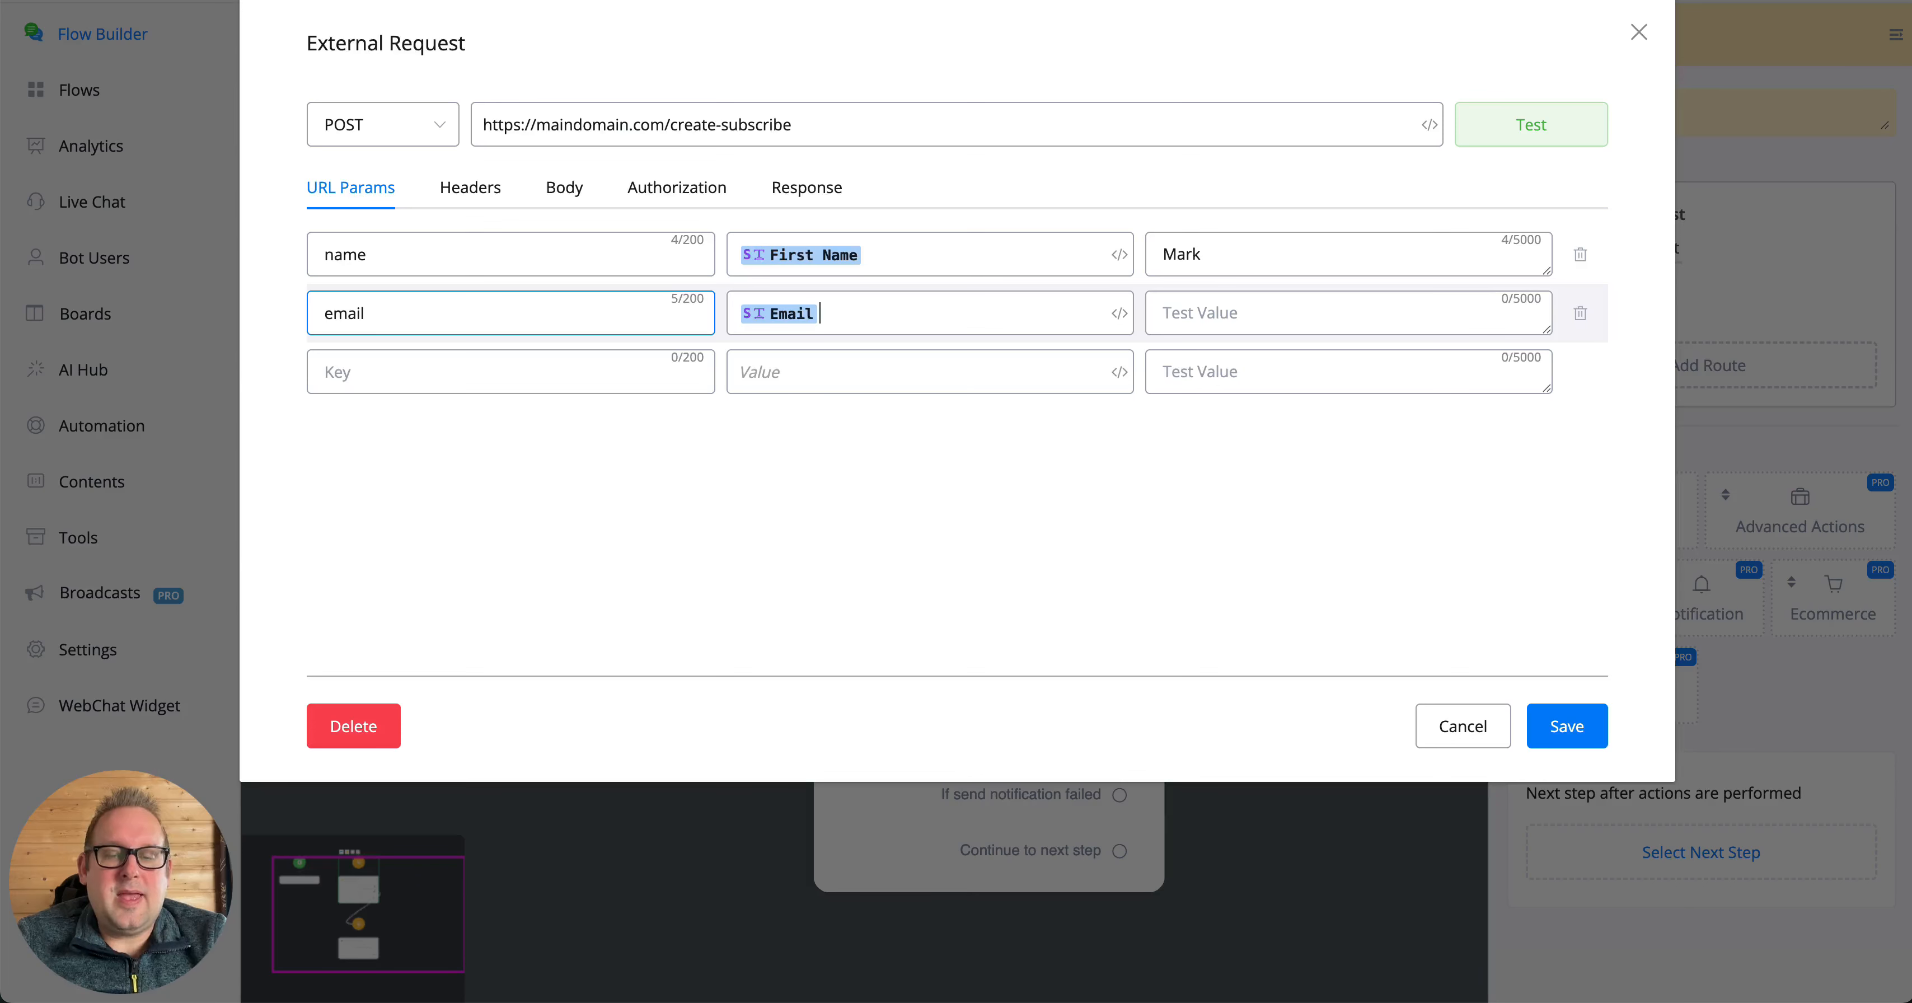
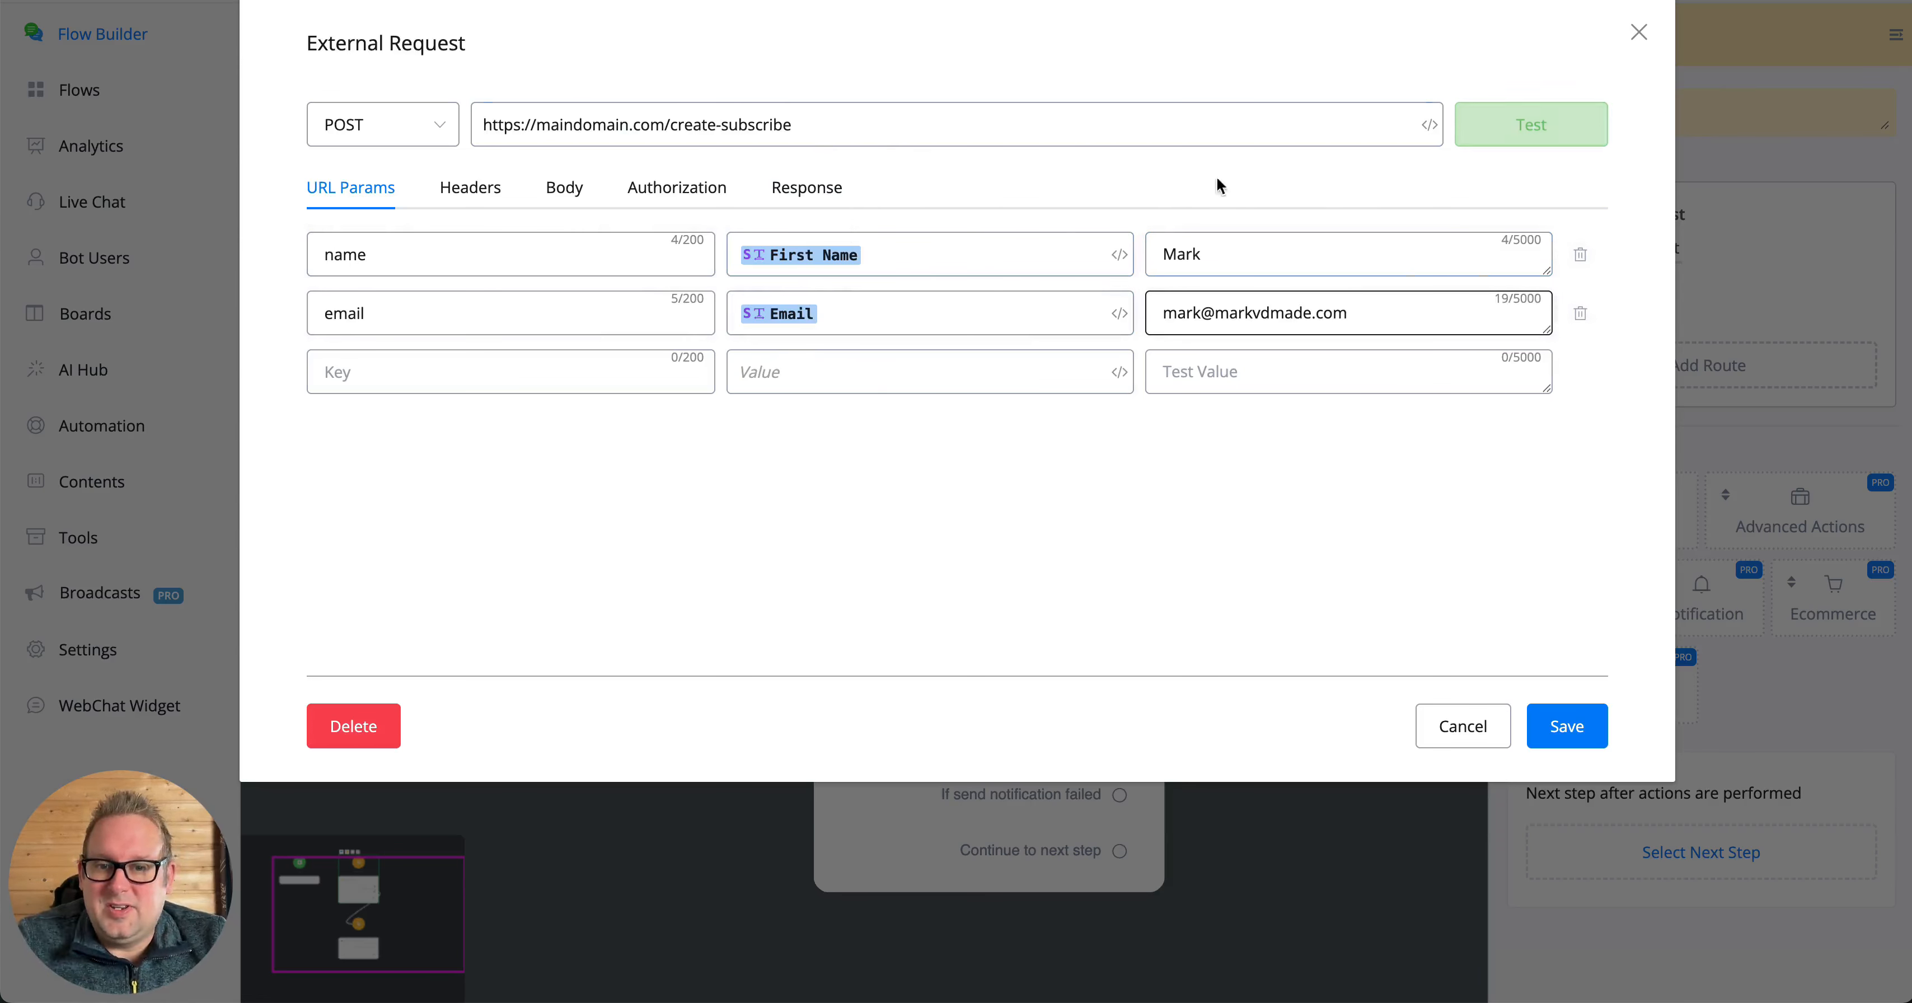
pyautogui.click(767, 205)
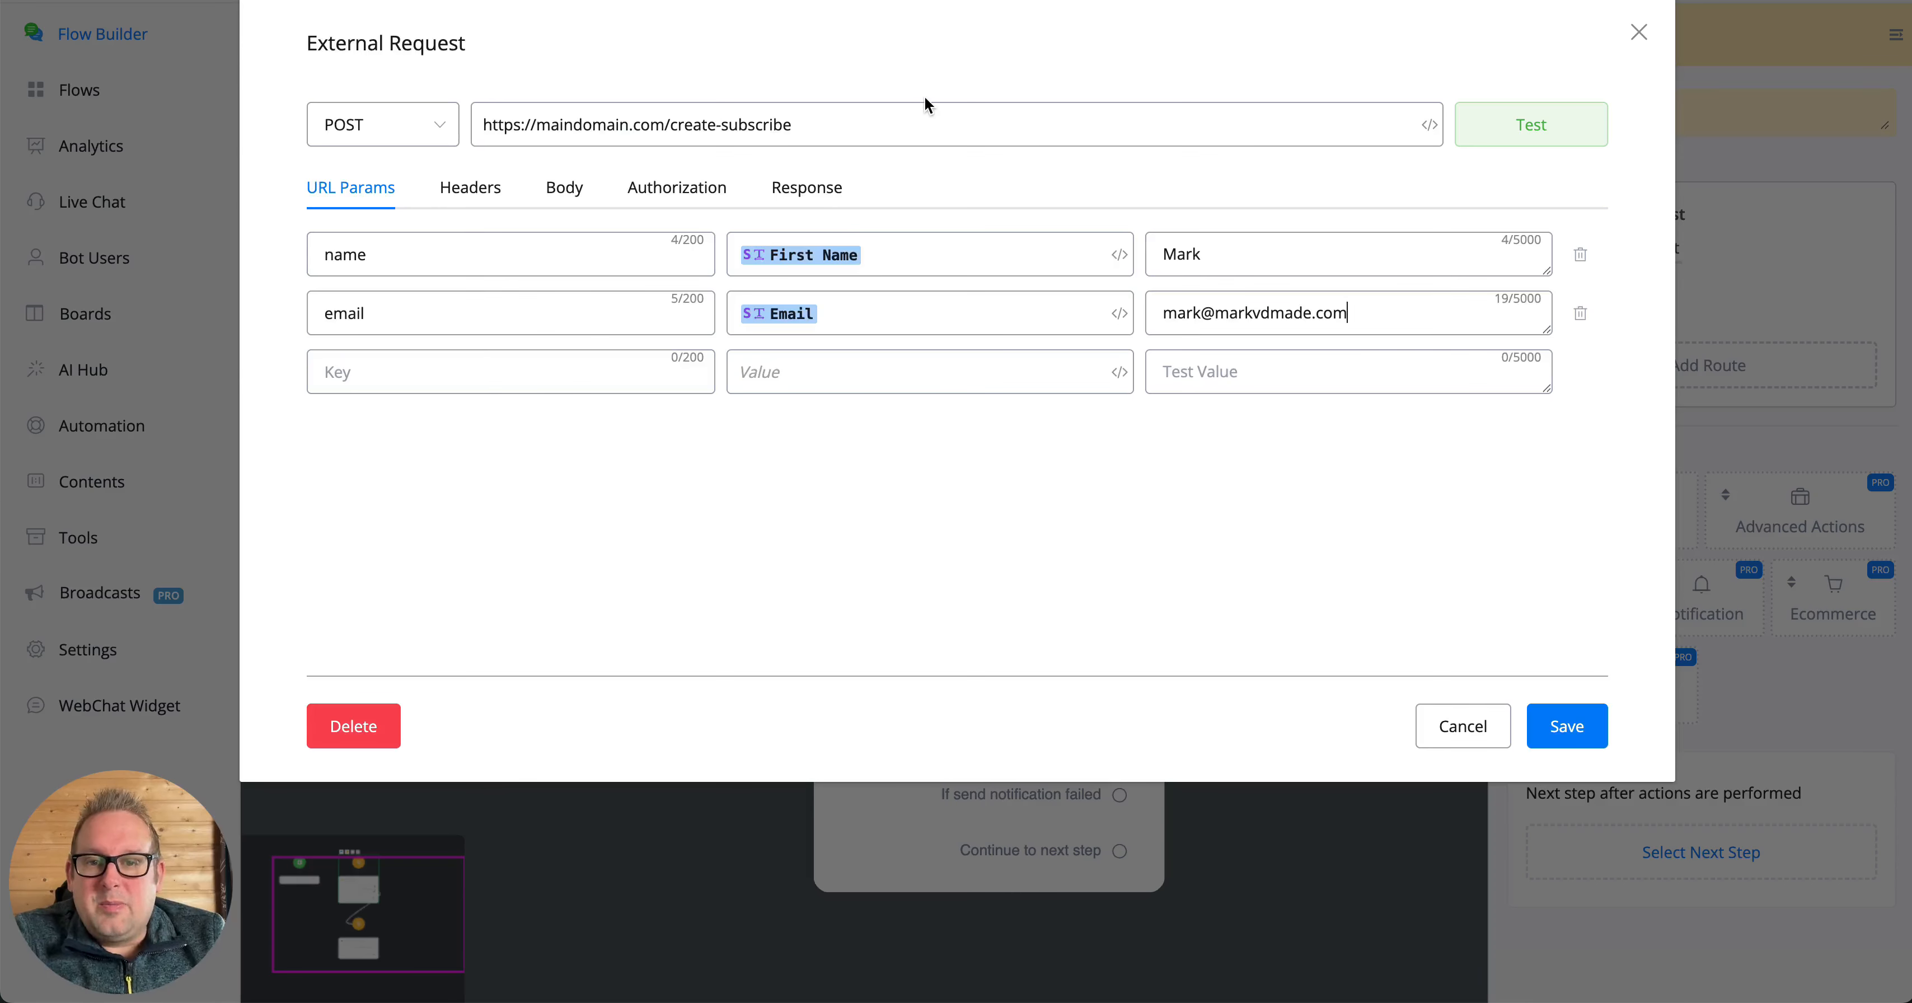
pyautogui.click(892, 138)
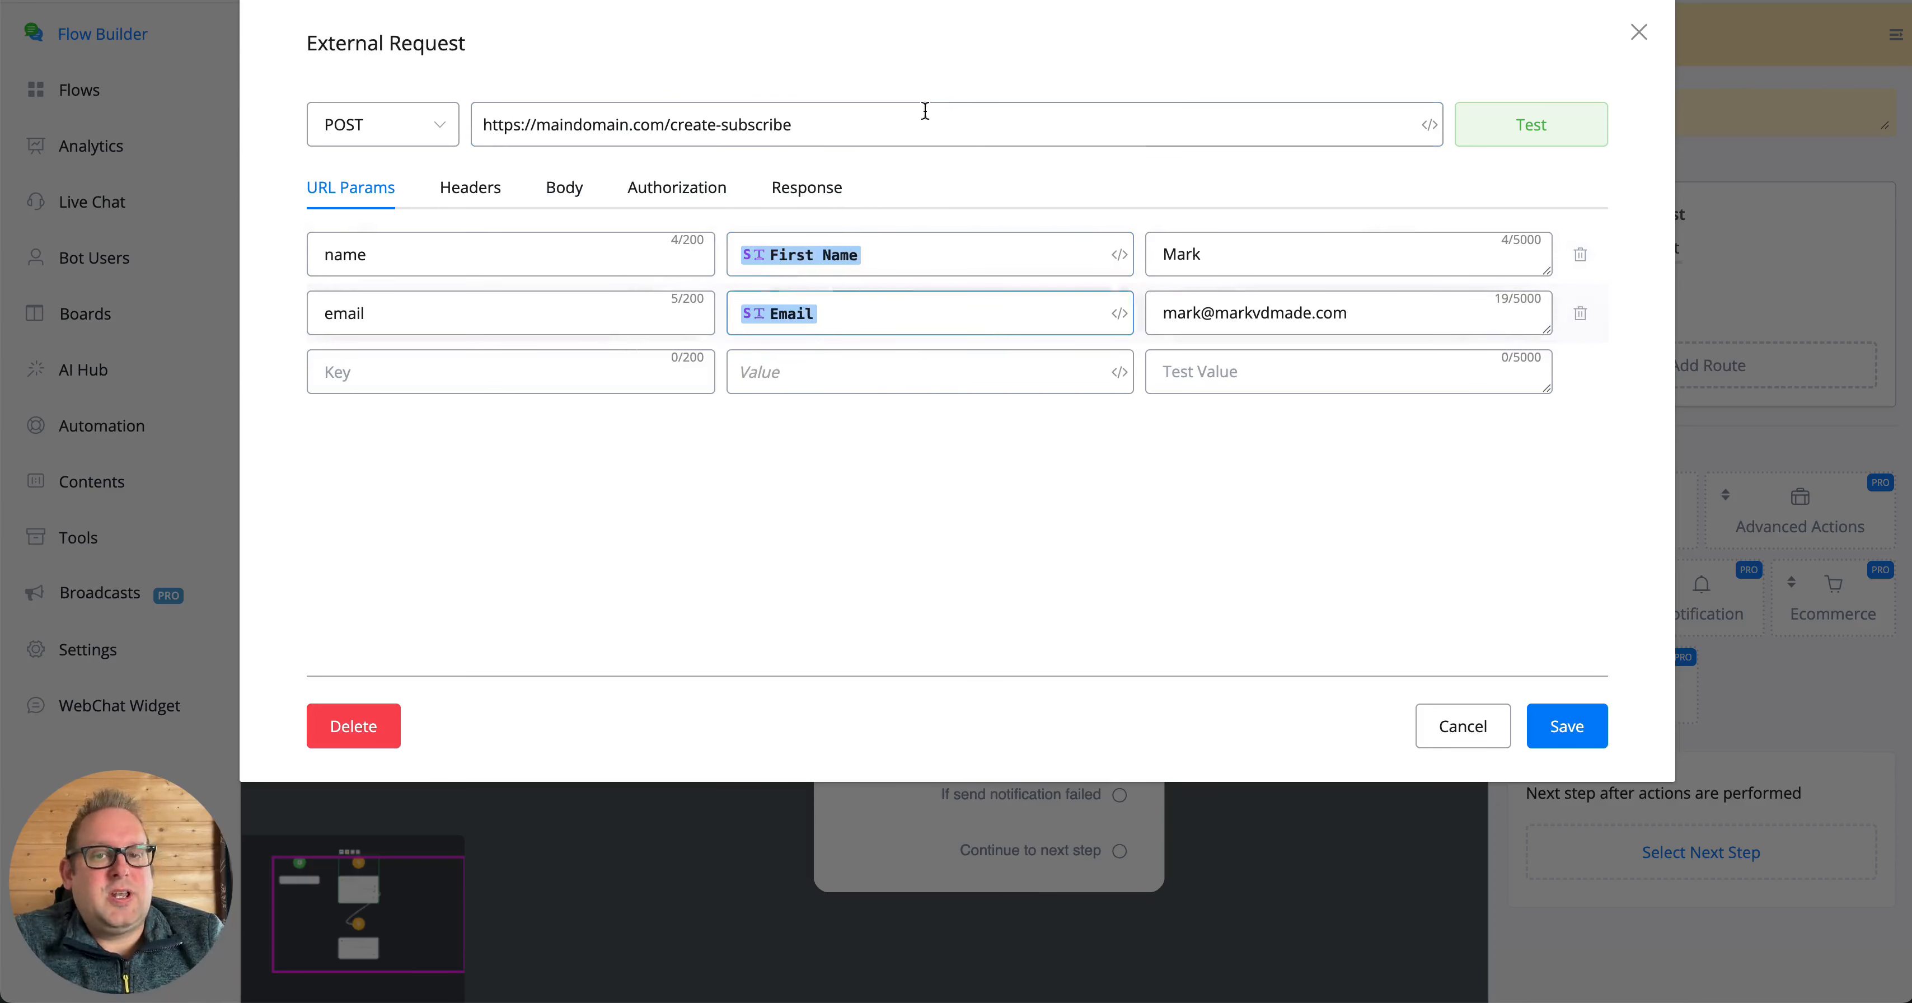
pyautogui.click(900, 128)
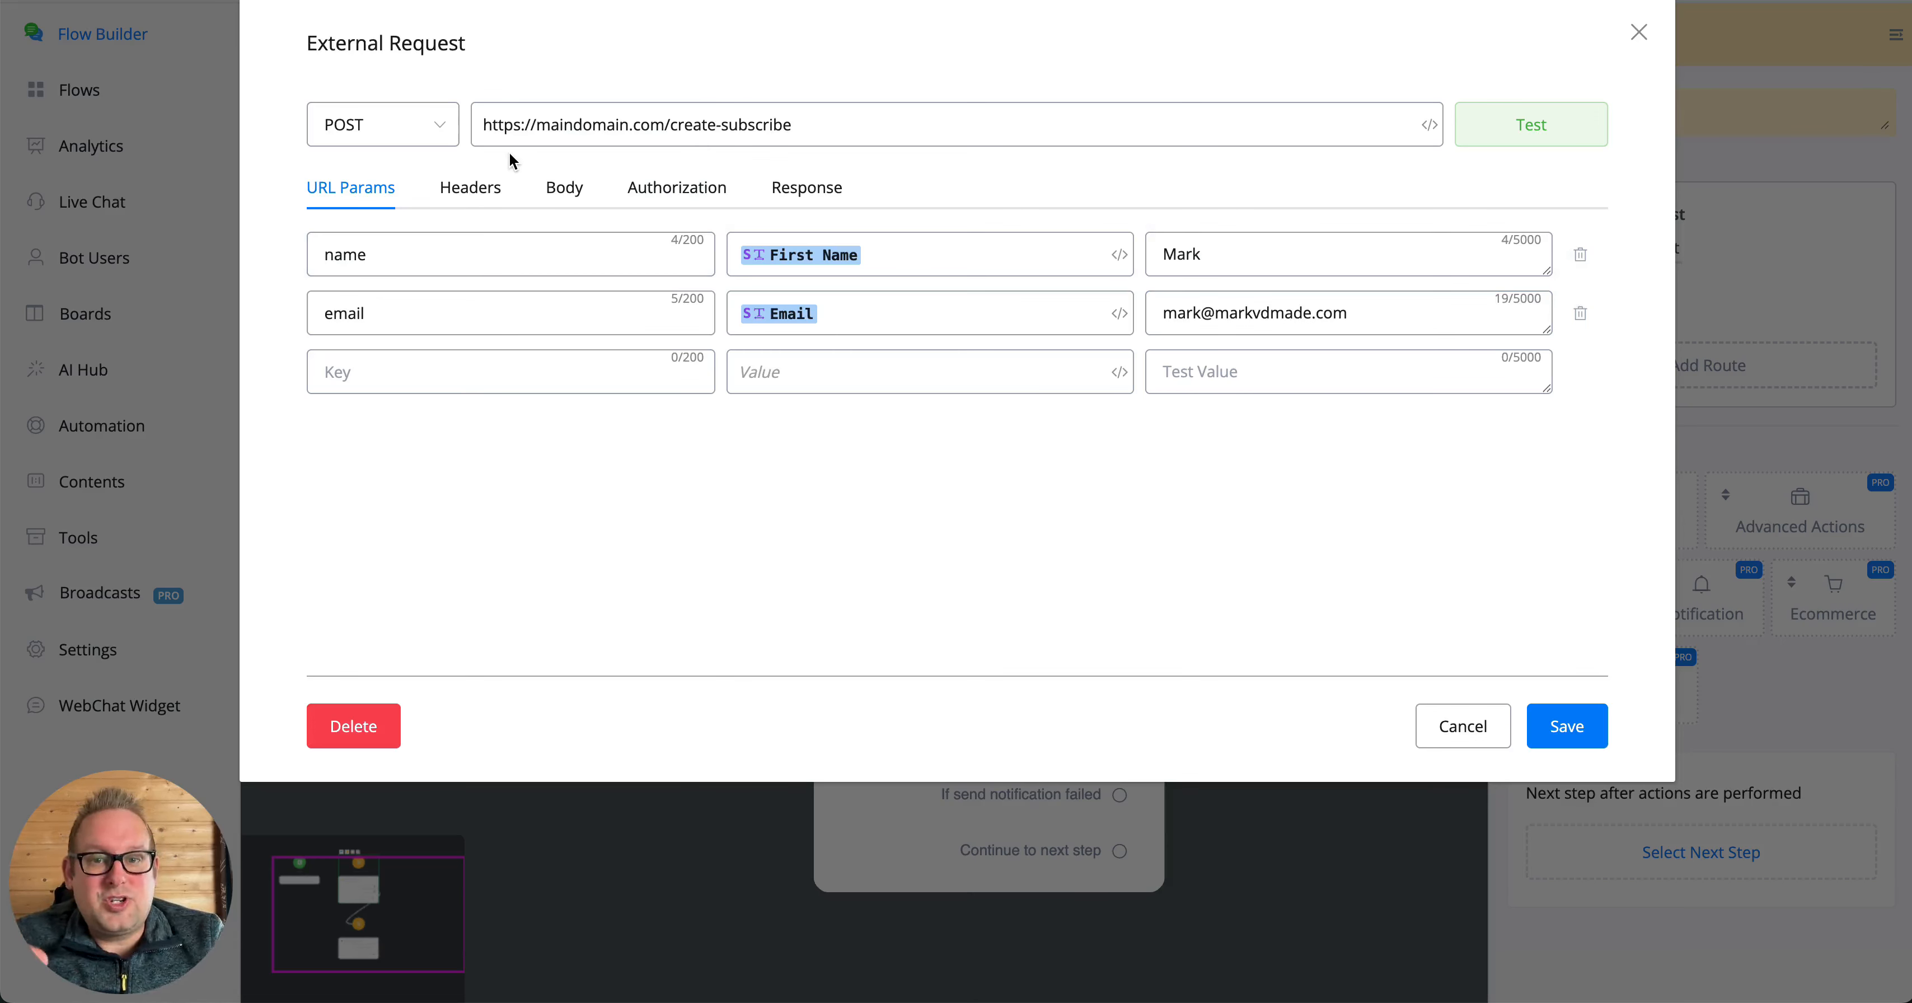
pyautogui.click(847, 141)
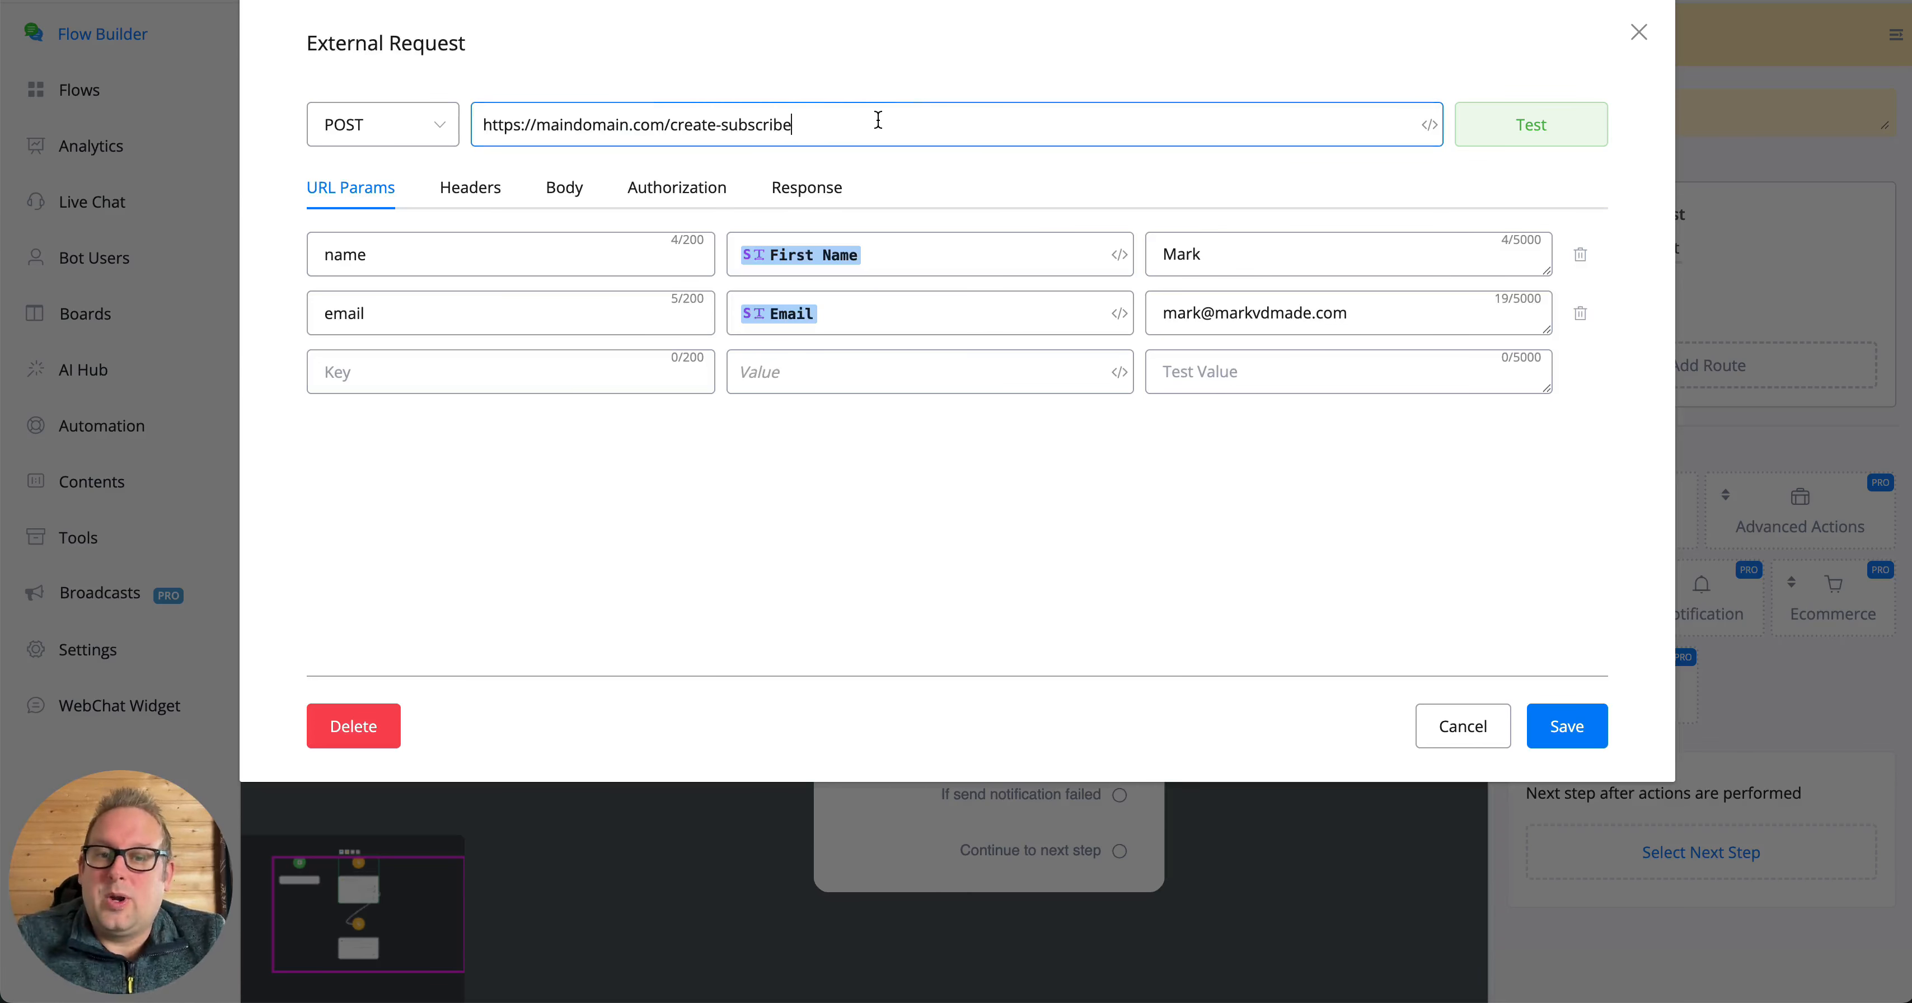
pyautogui.click(406, 196)
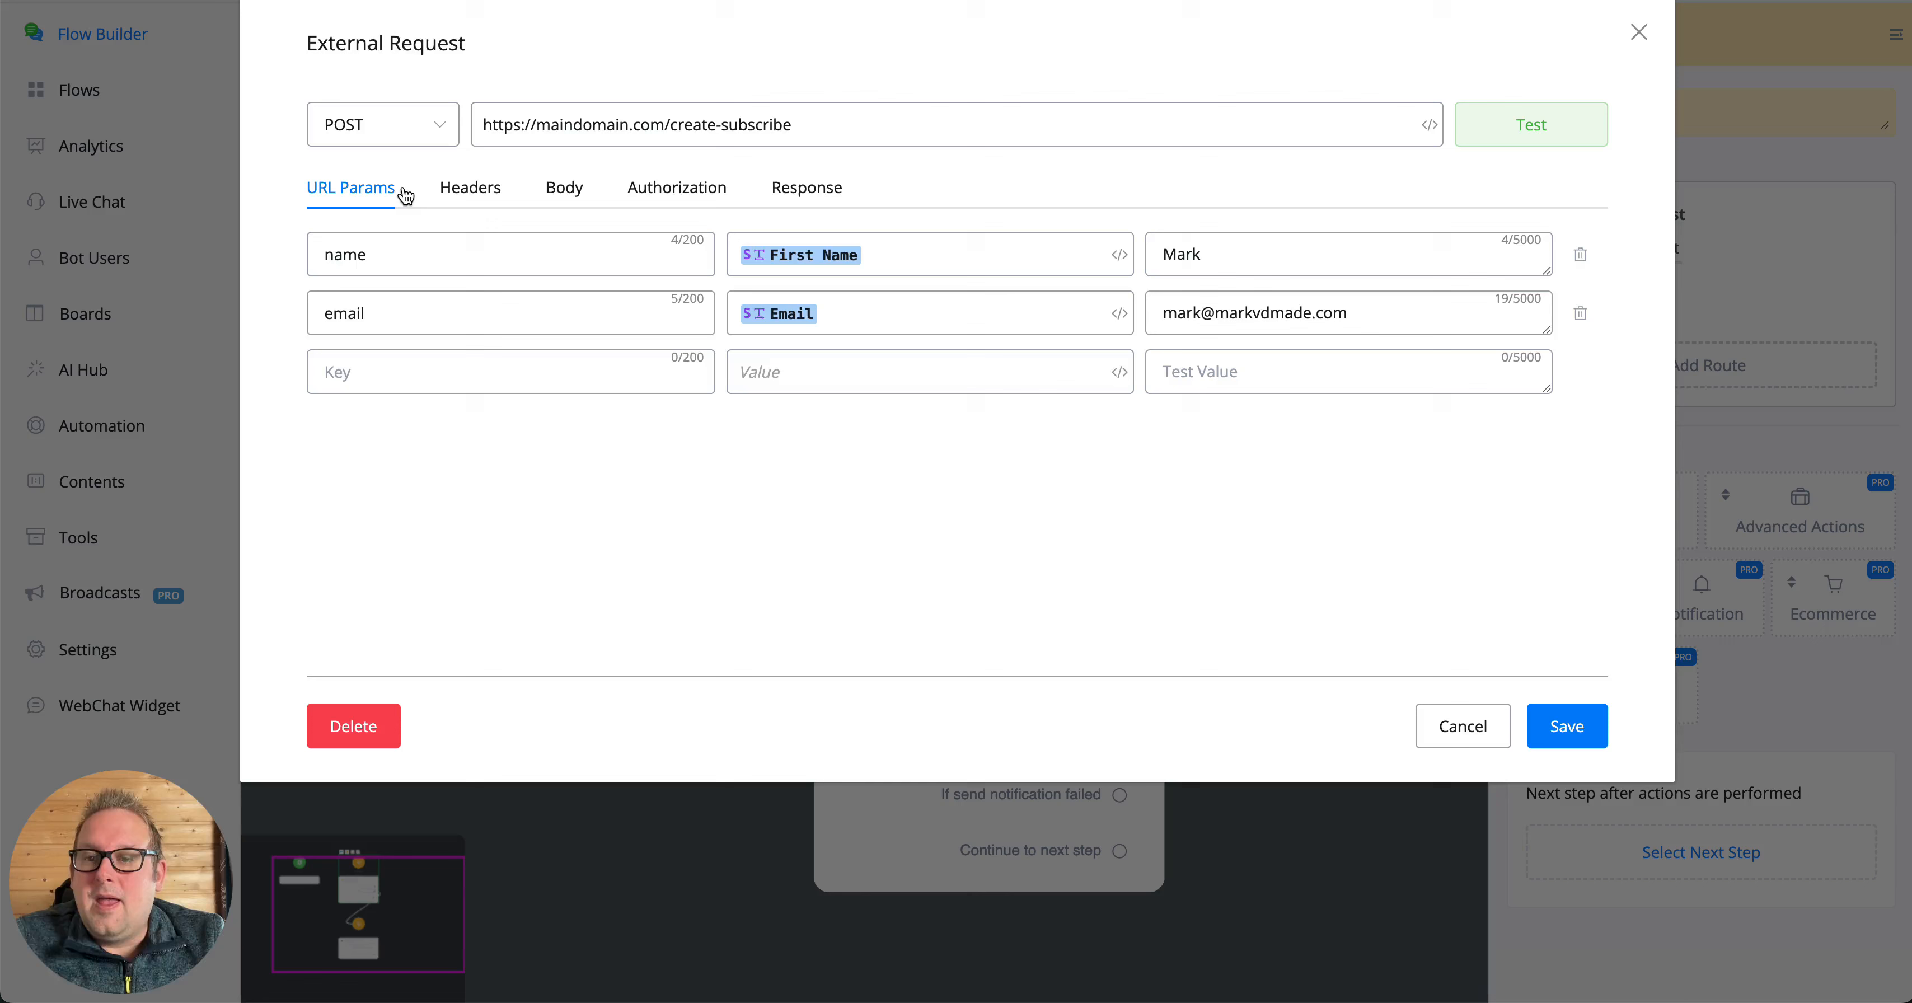
# - Add a request header with key Authorization and the bearer prefix plus API token as value, and delete that header row
pyautogui.click(446, 189)
pyautogui.click(410, 245)
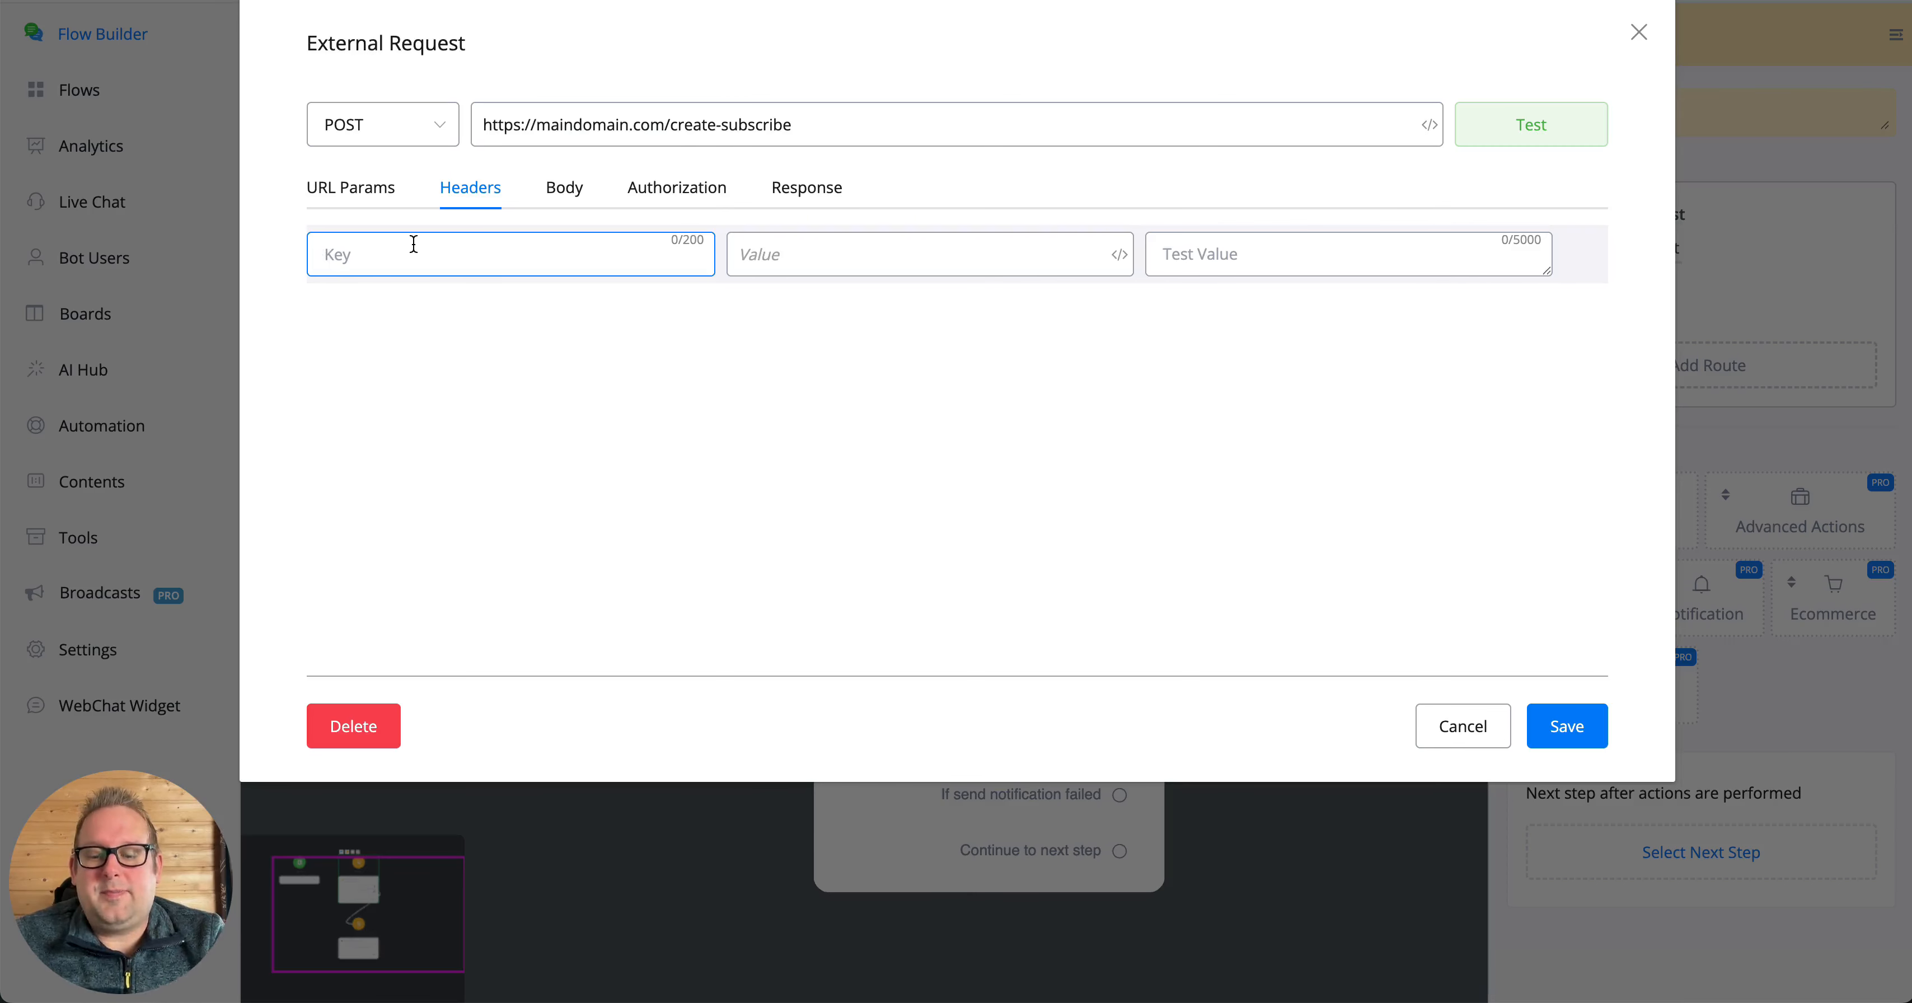
pyautogui.write('Au')
pyautogui.write('thoriz')
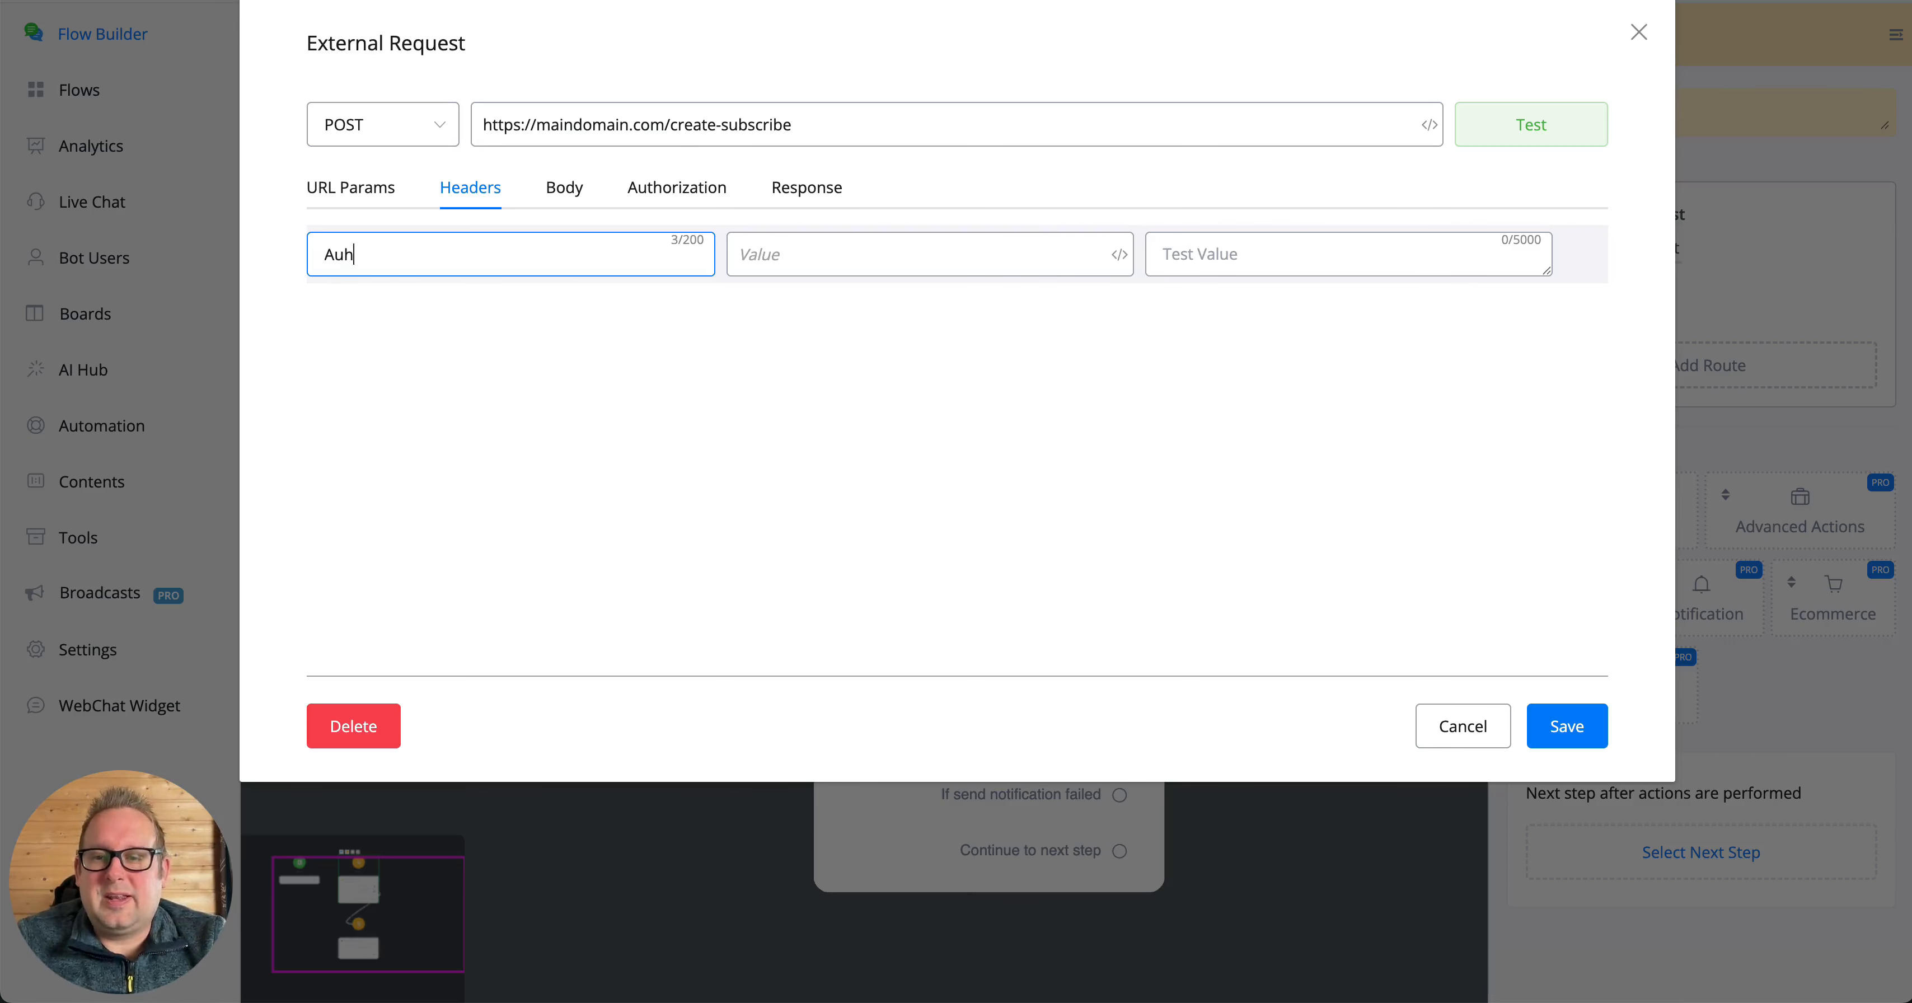
pyautogui.write('ation')
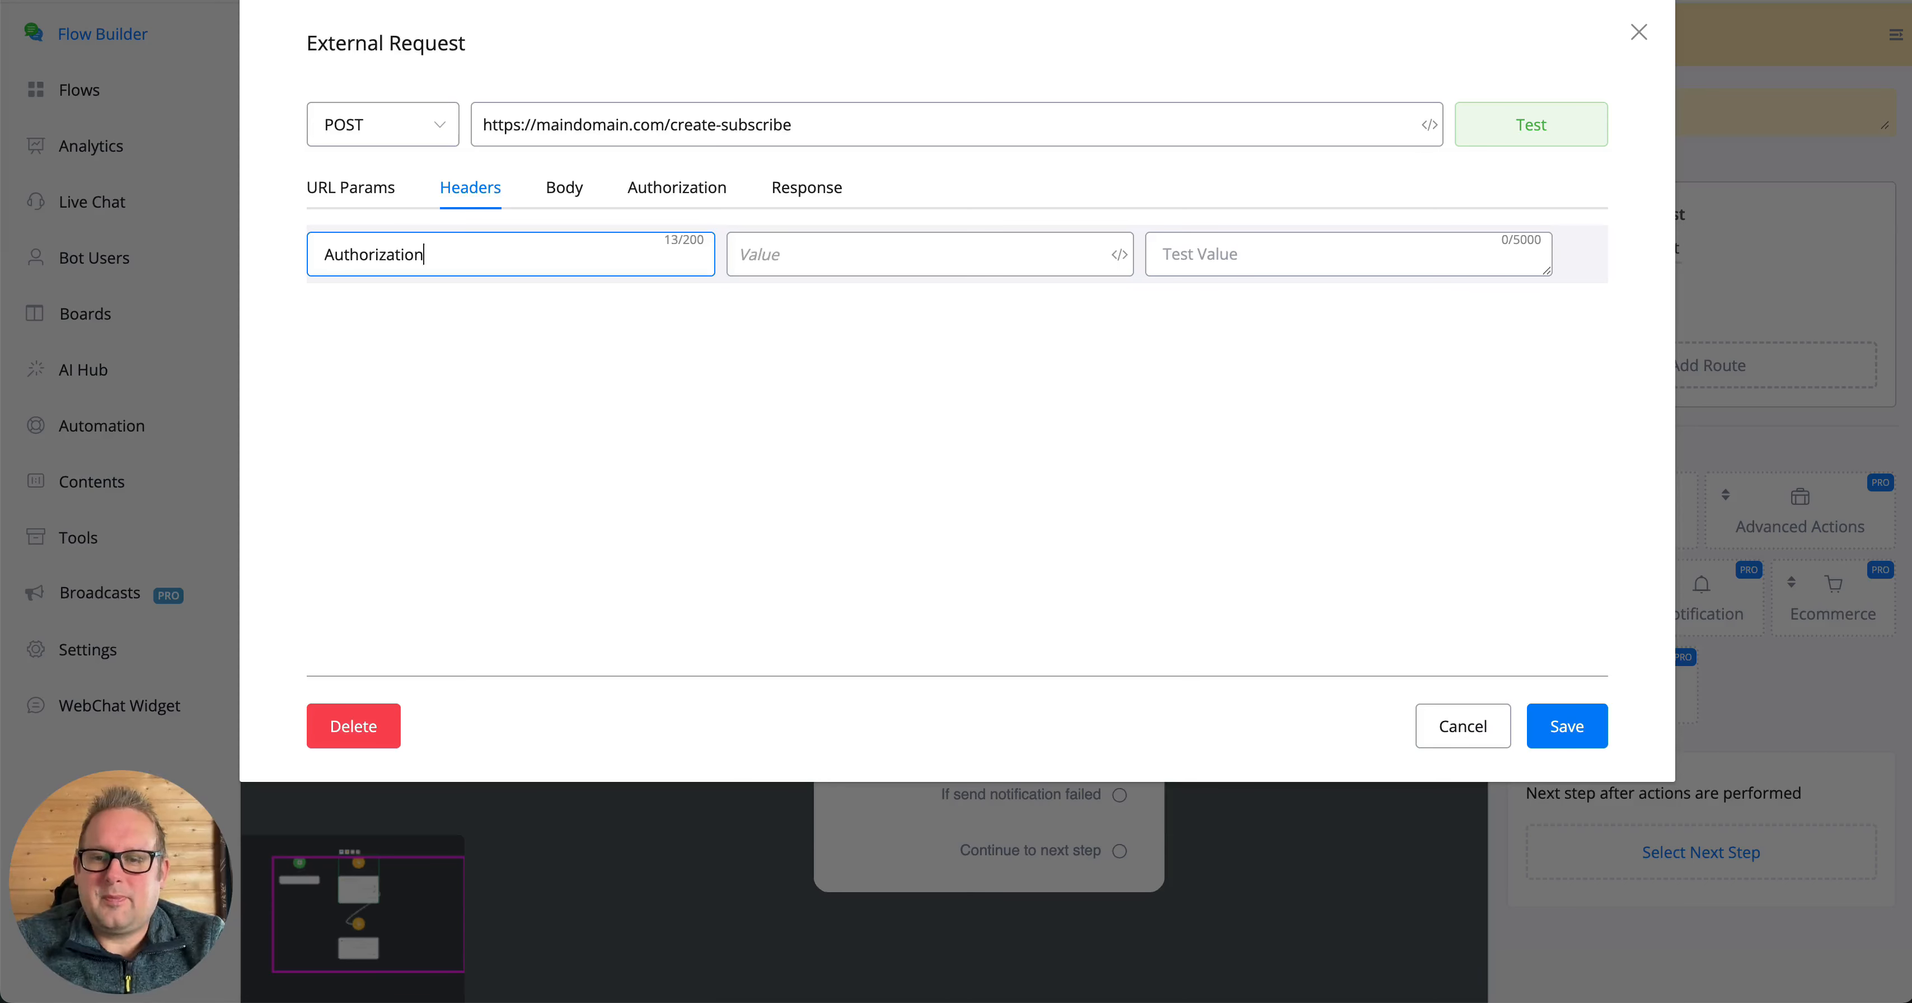
pyautogui.press('Tab')
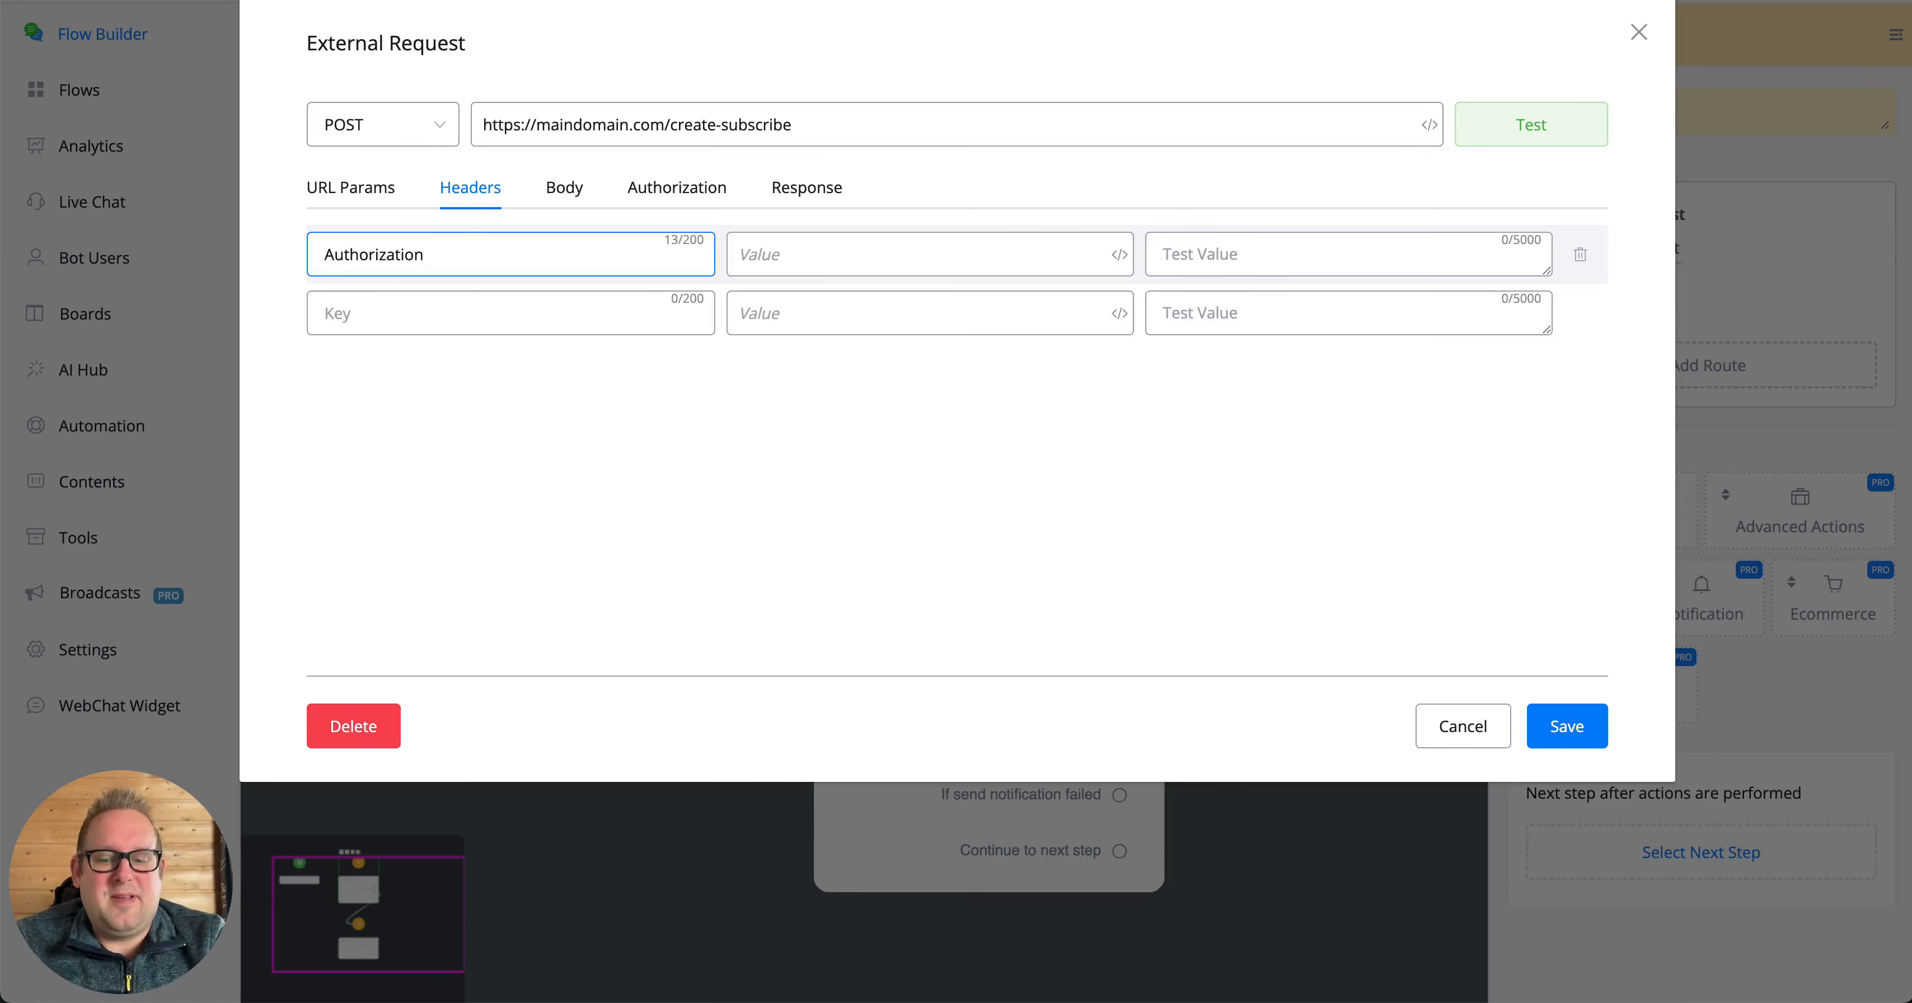
pyautogui.write('bearer')
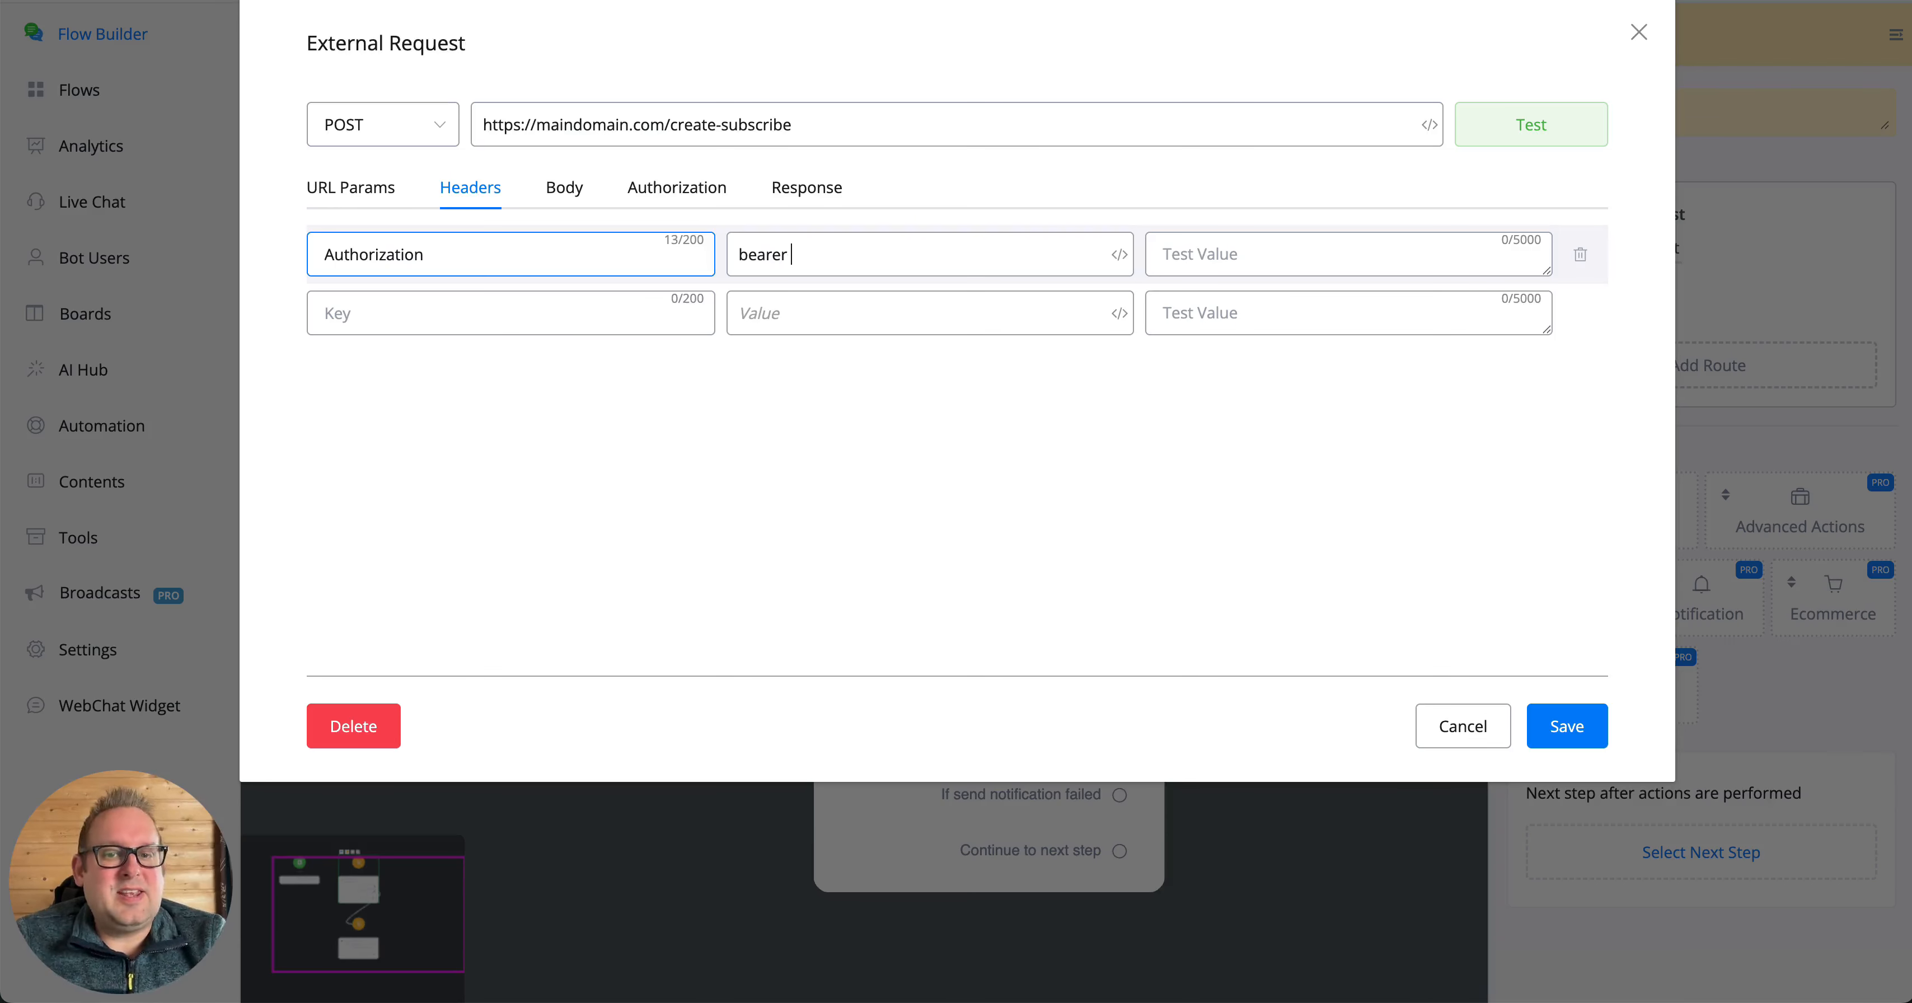
pyautogui.write(' apito')
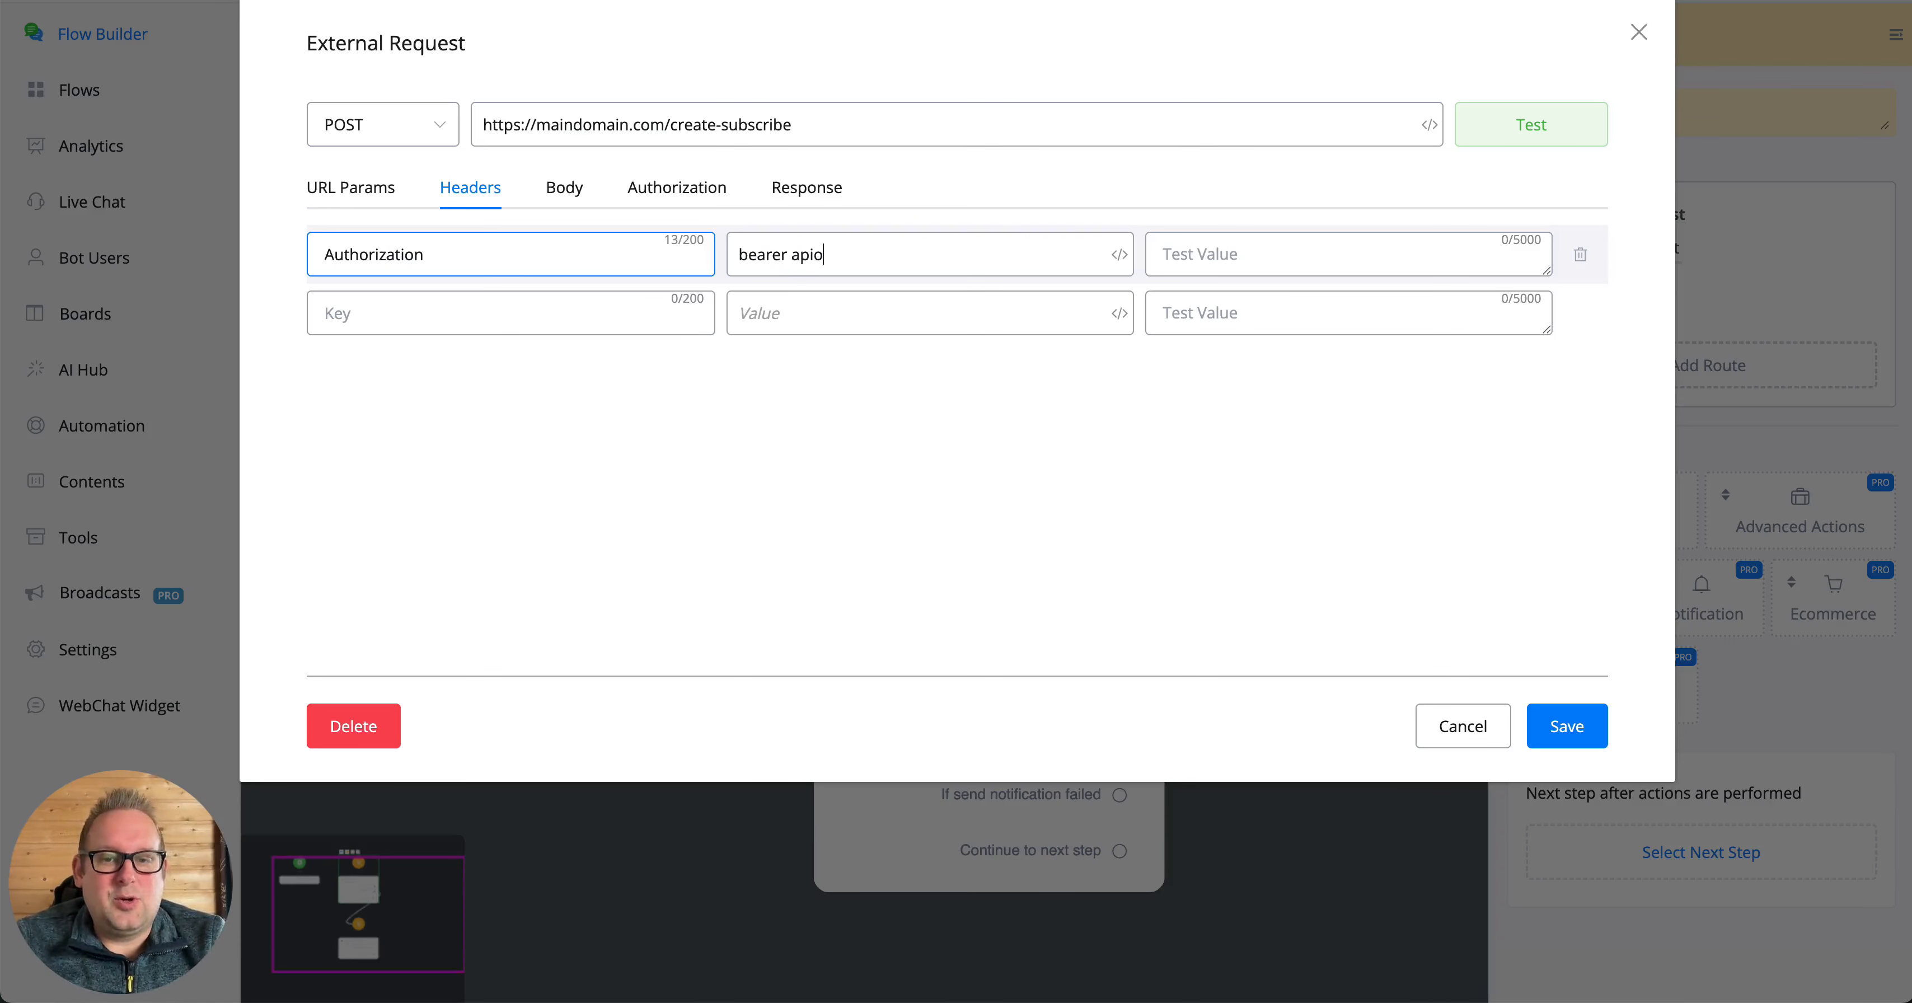
pyautogui.write('ken')
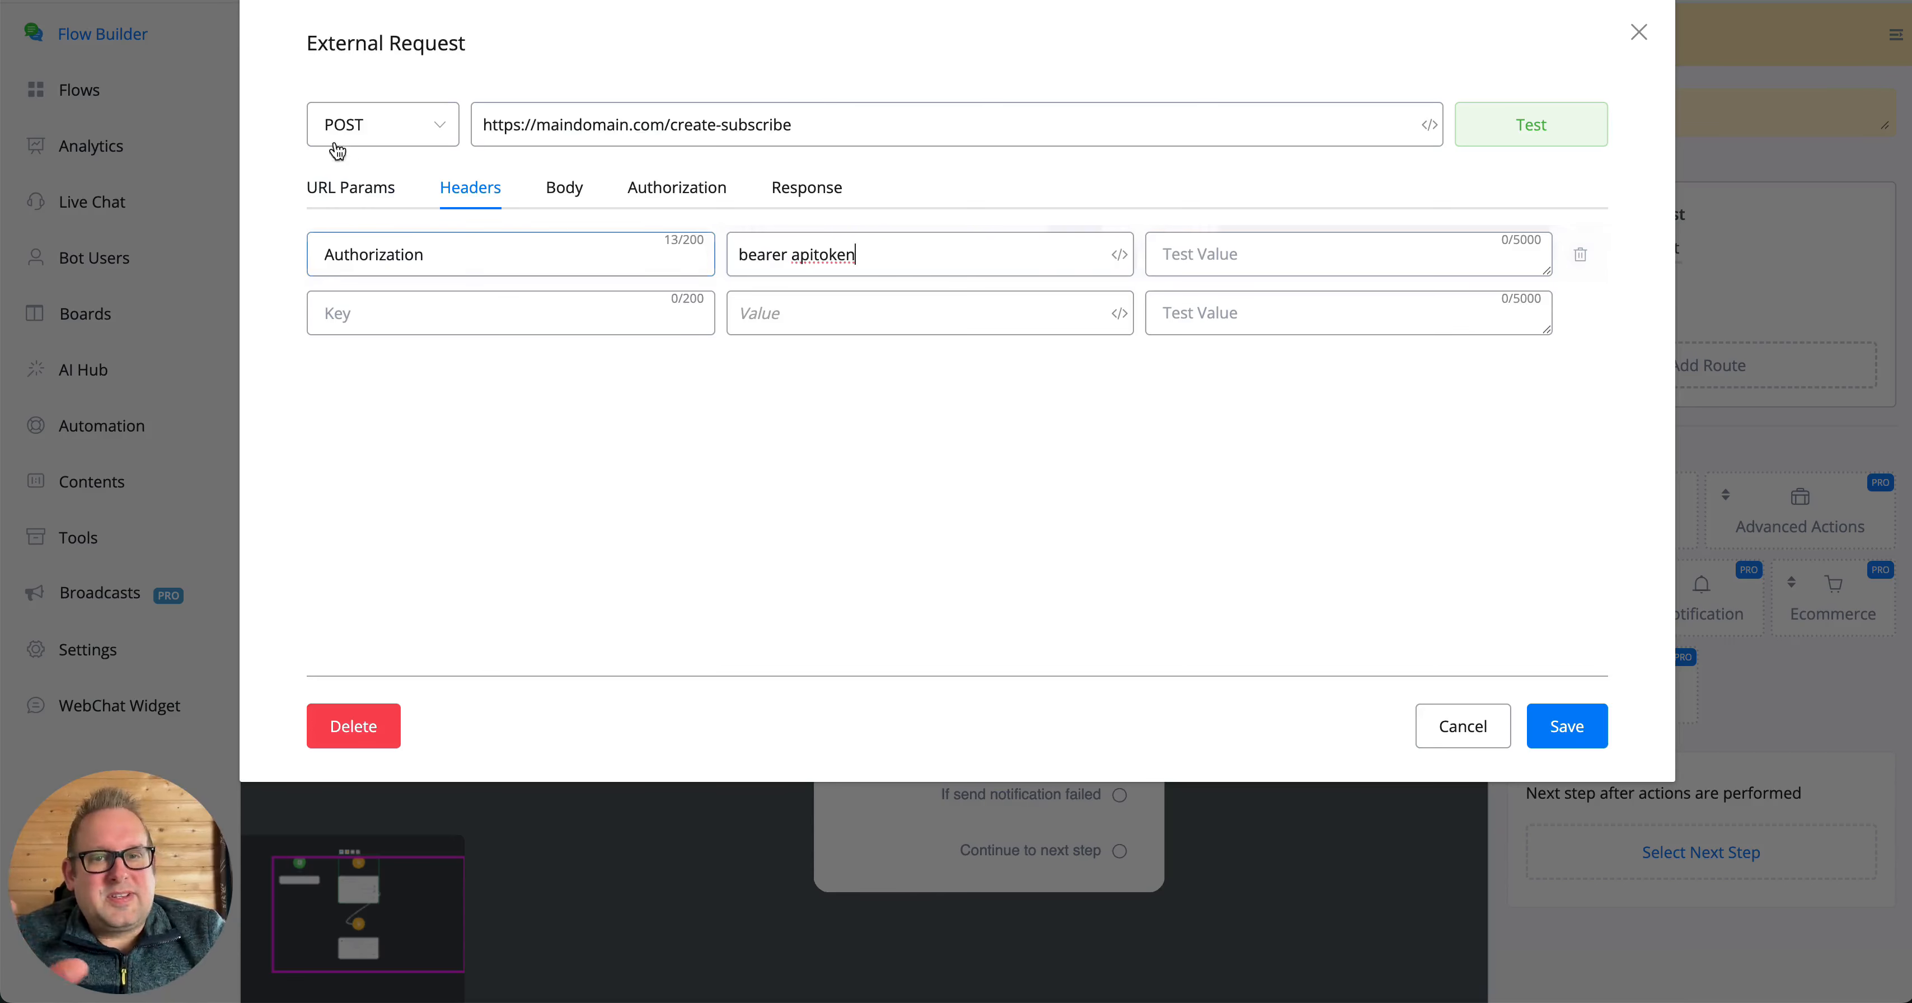
pyautogui.doubleClick(789, 255)
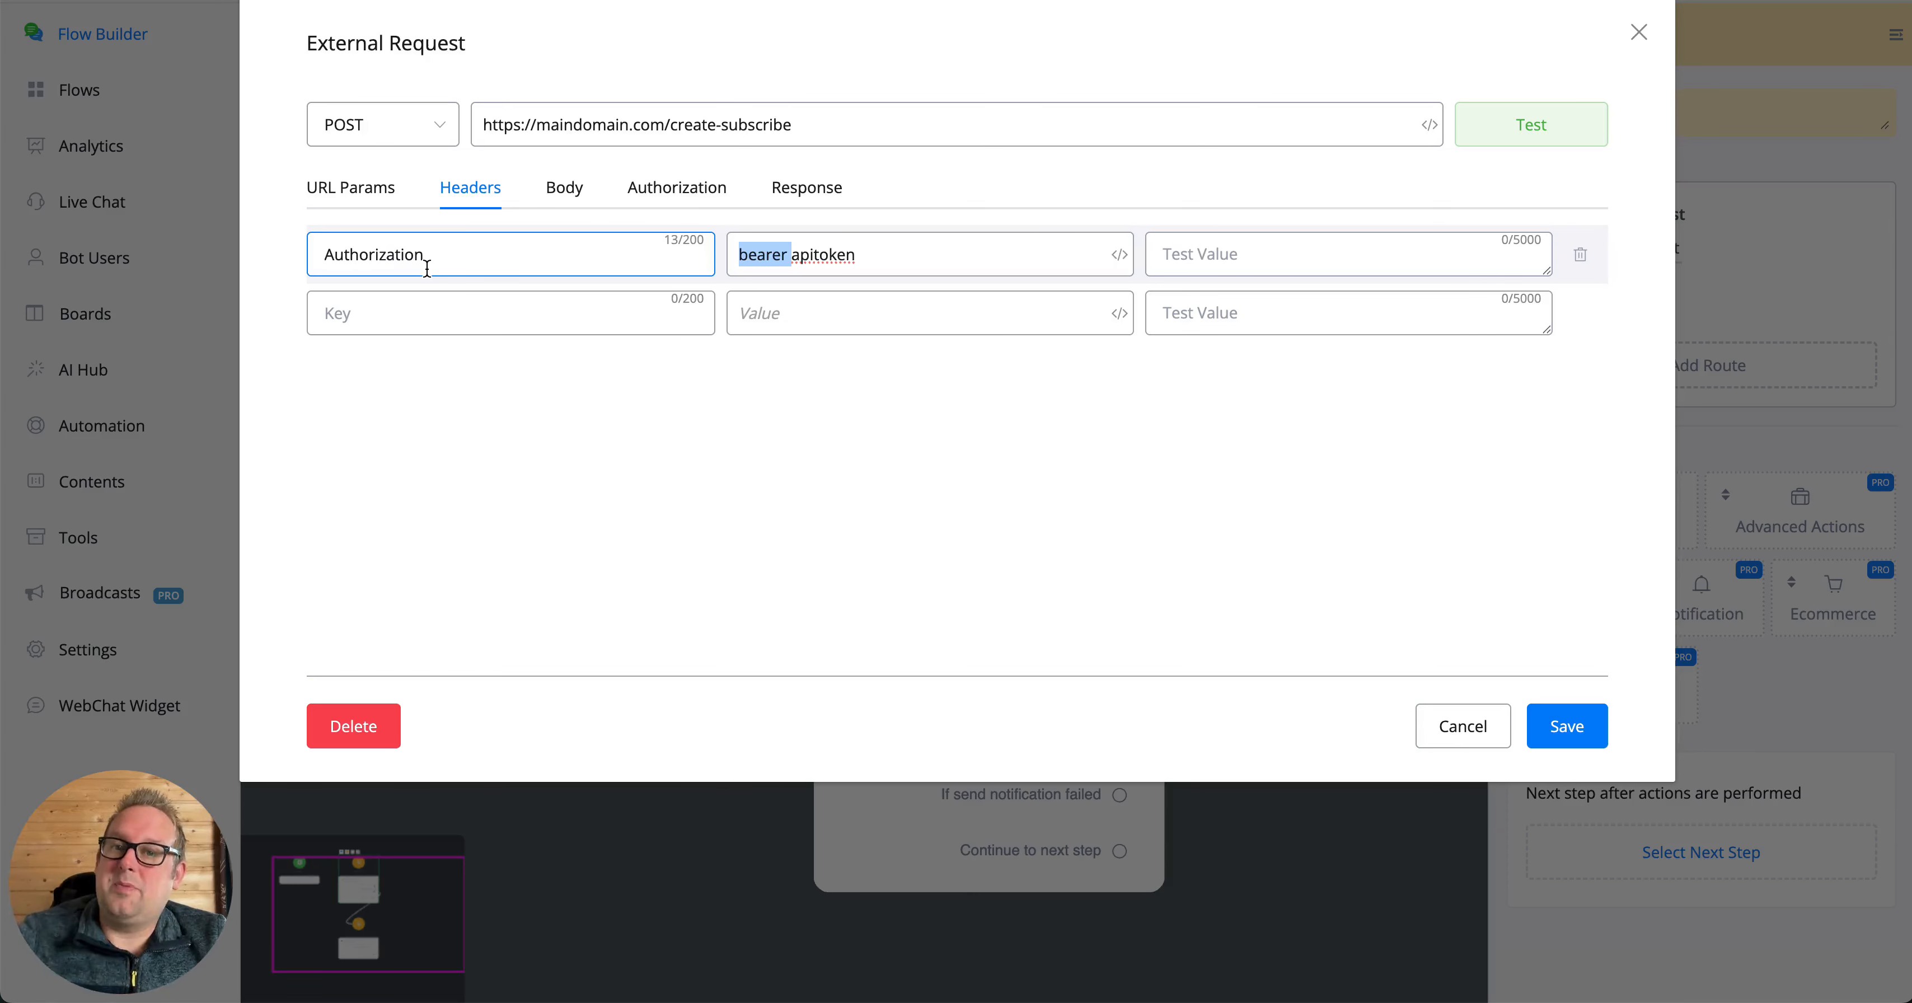
pyautogui.click(1580, 255)
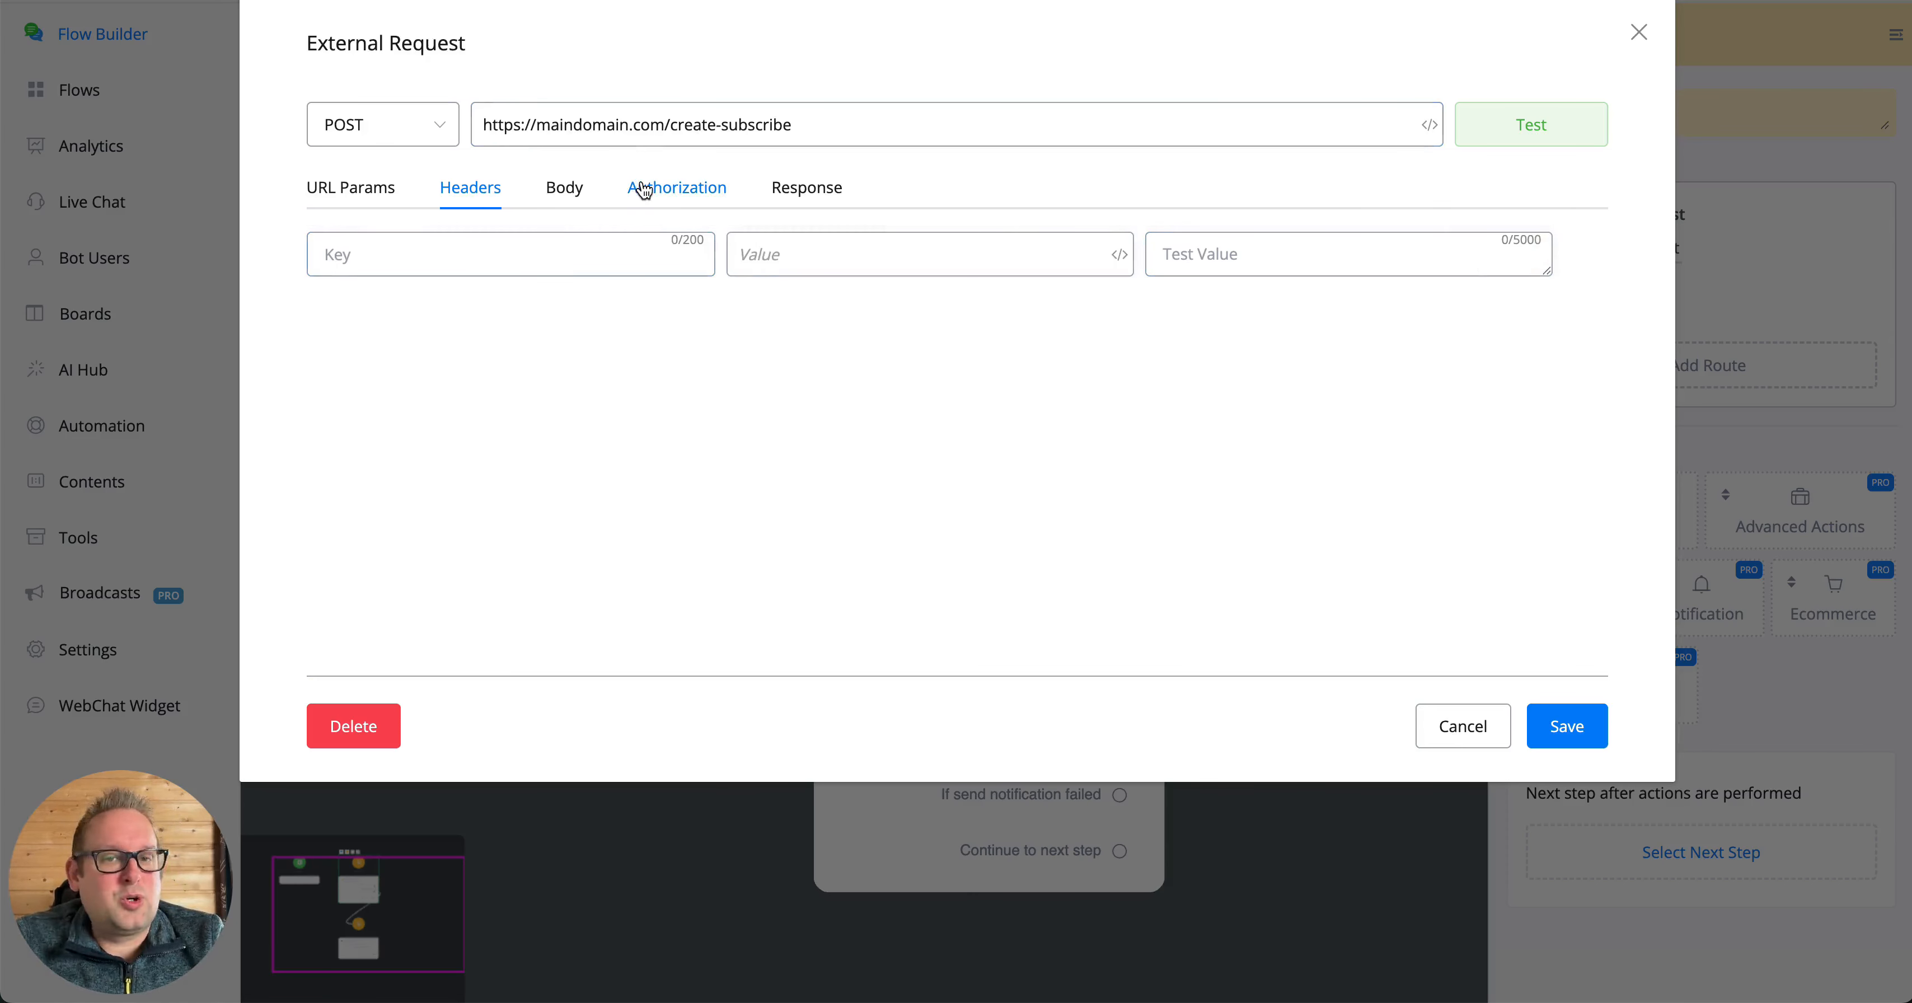
# - Try the Basic Auth and Digest Auth authorization types for the request, leaving the username and password fields empty
pyautogui.click(664, 190)
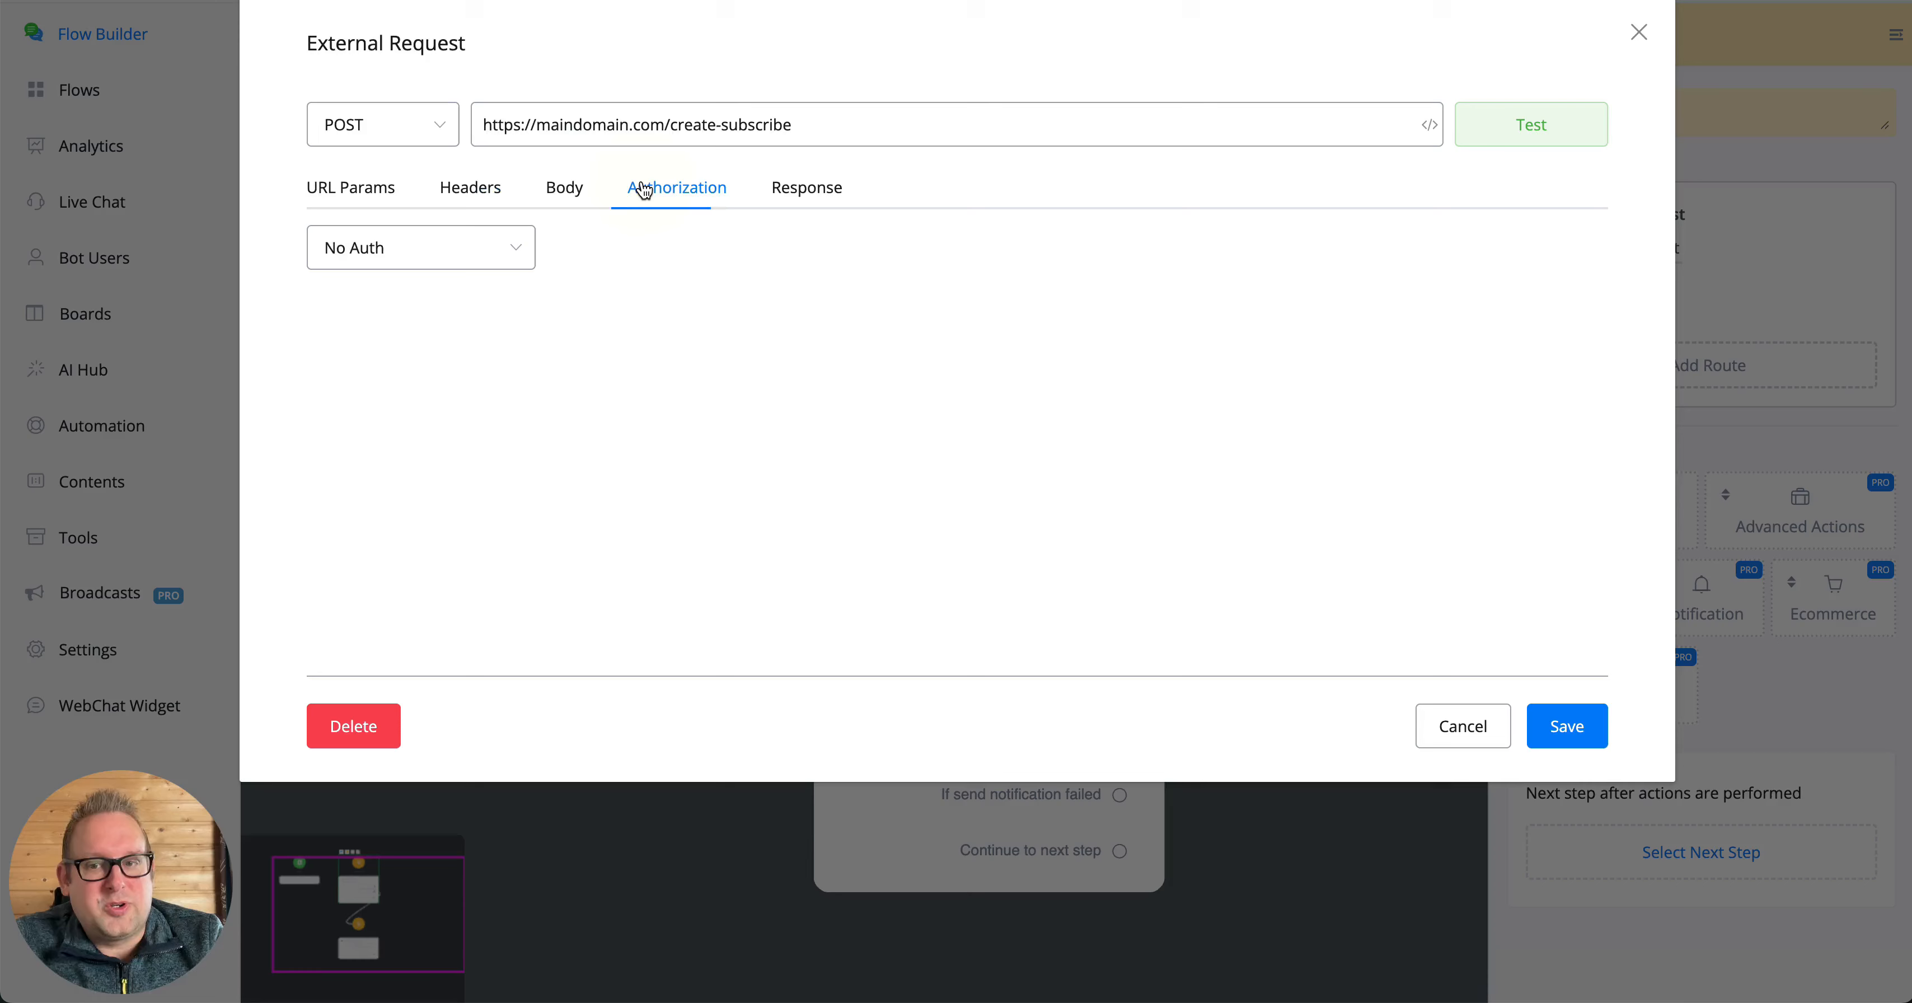
pyautogui.click(487, 245)
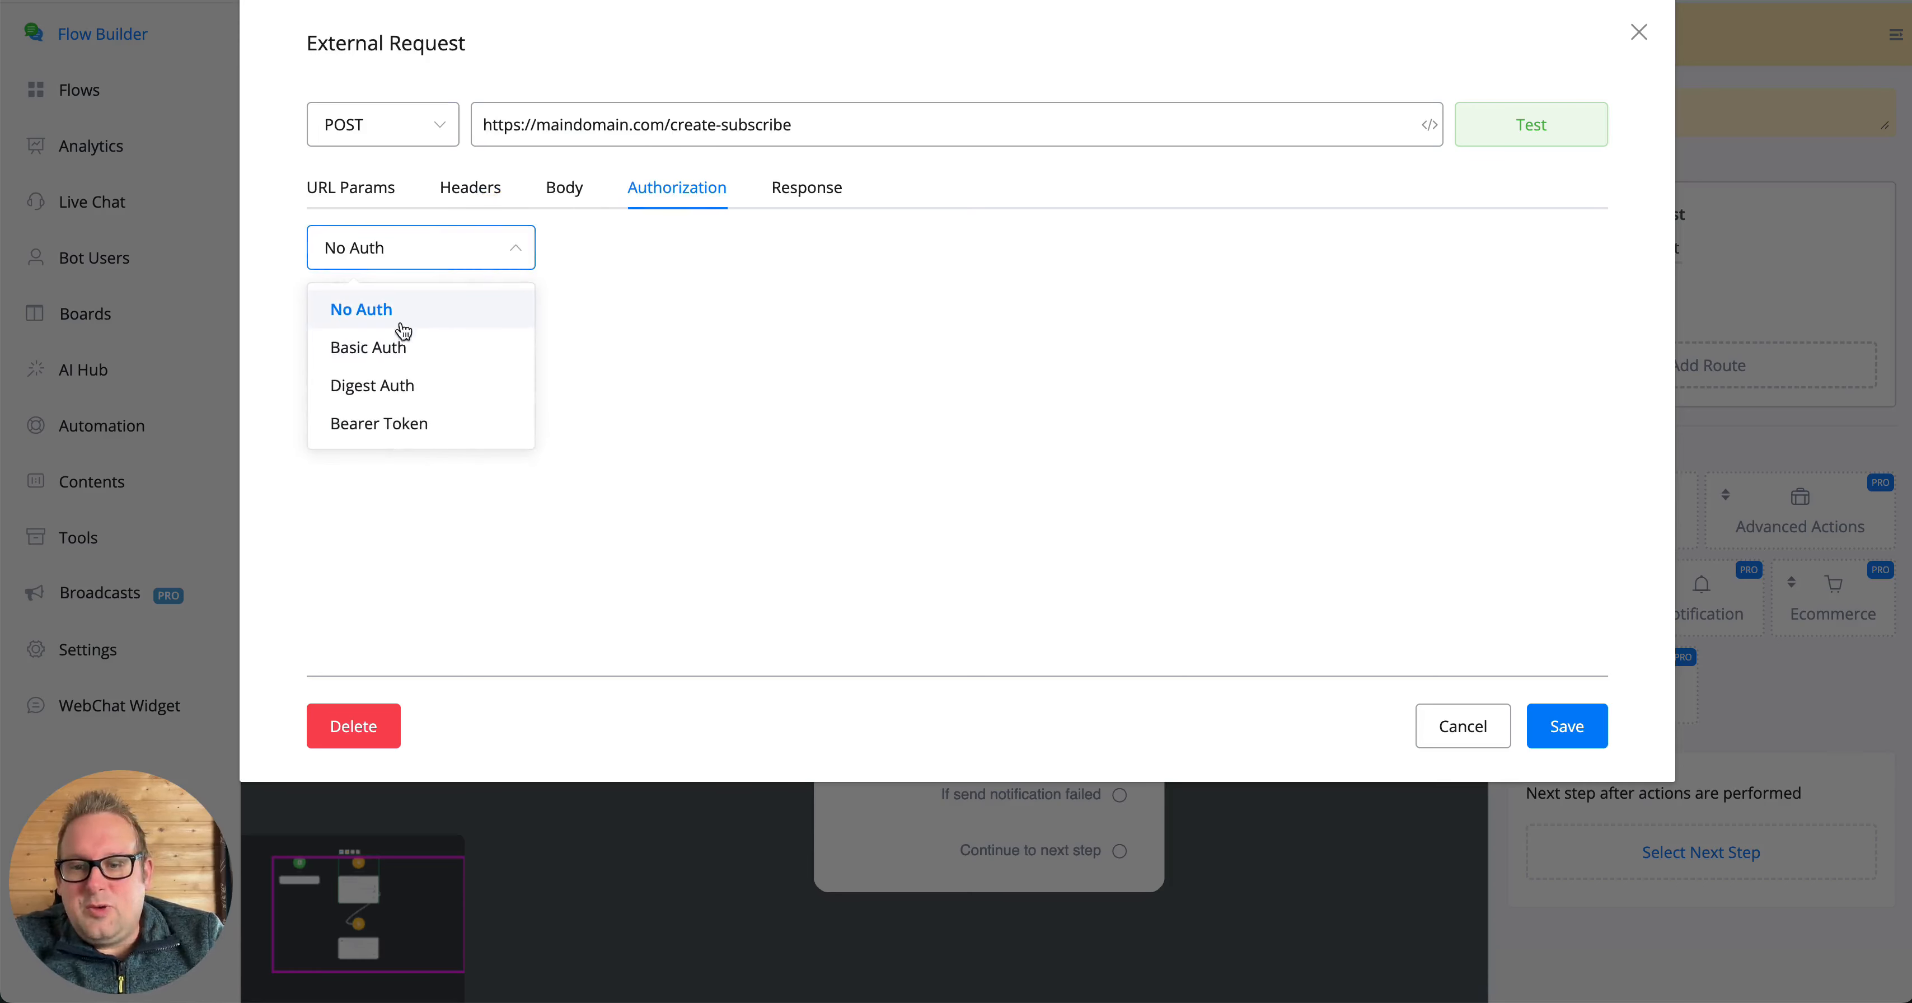
pyautogui.click(421, 249)
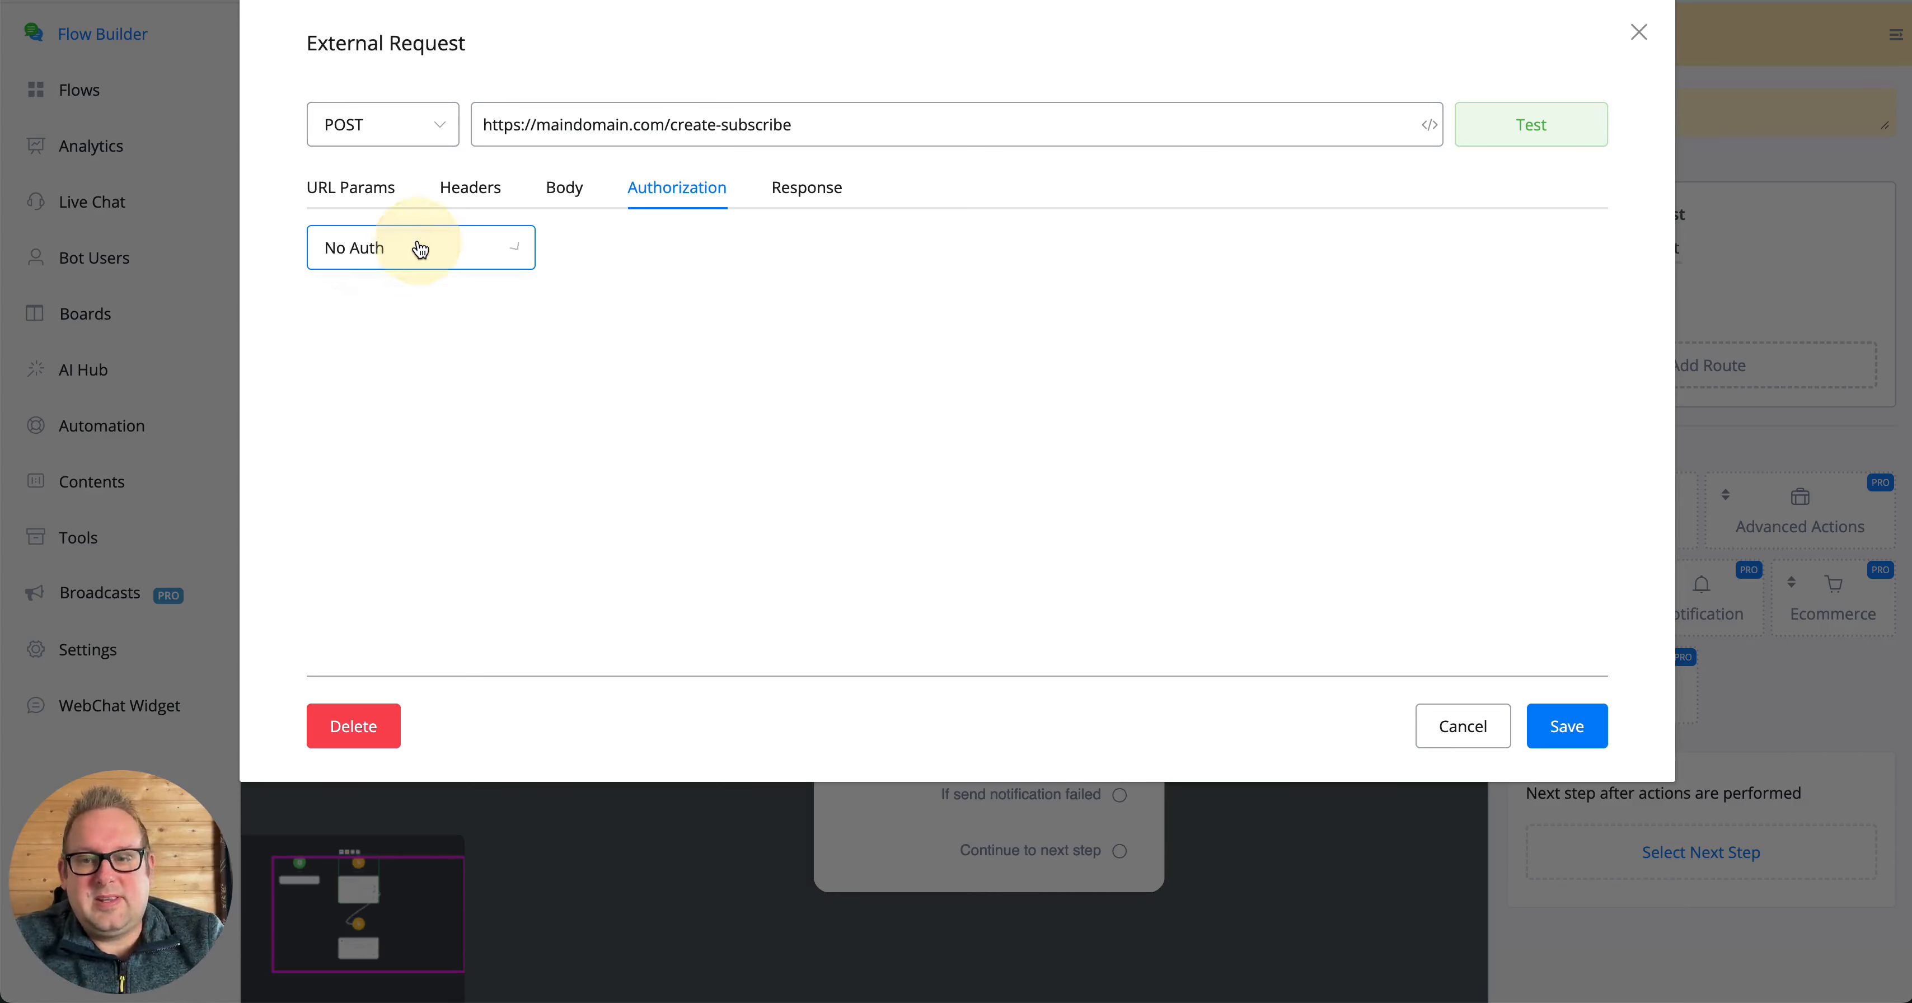
pyautogui.click(491, 251)
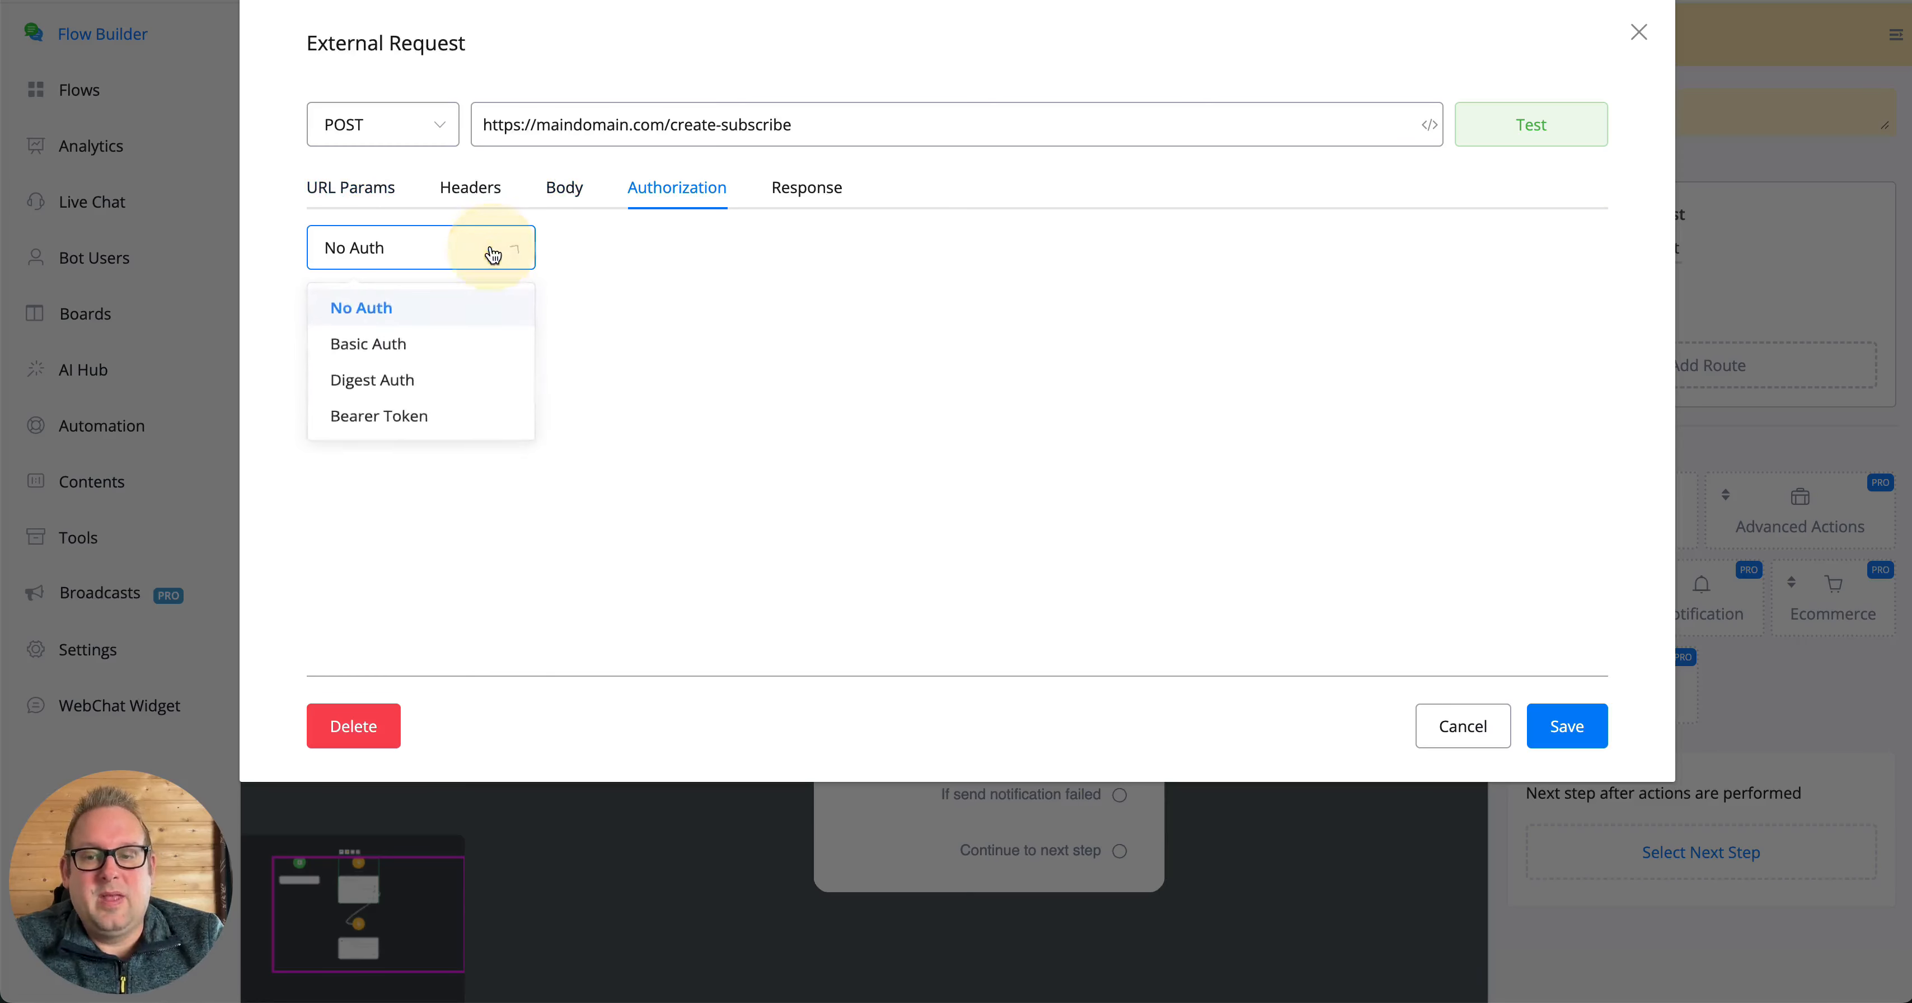
pyautogui.click(401, 343)
pyautogui.click(446, 346)
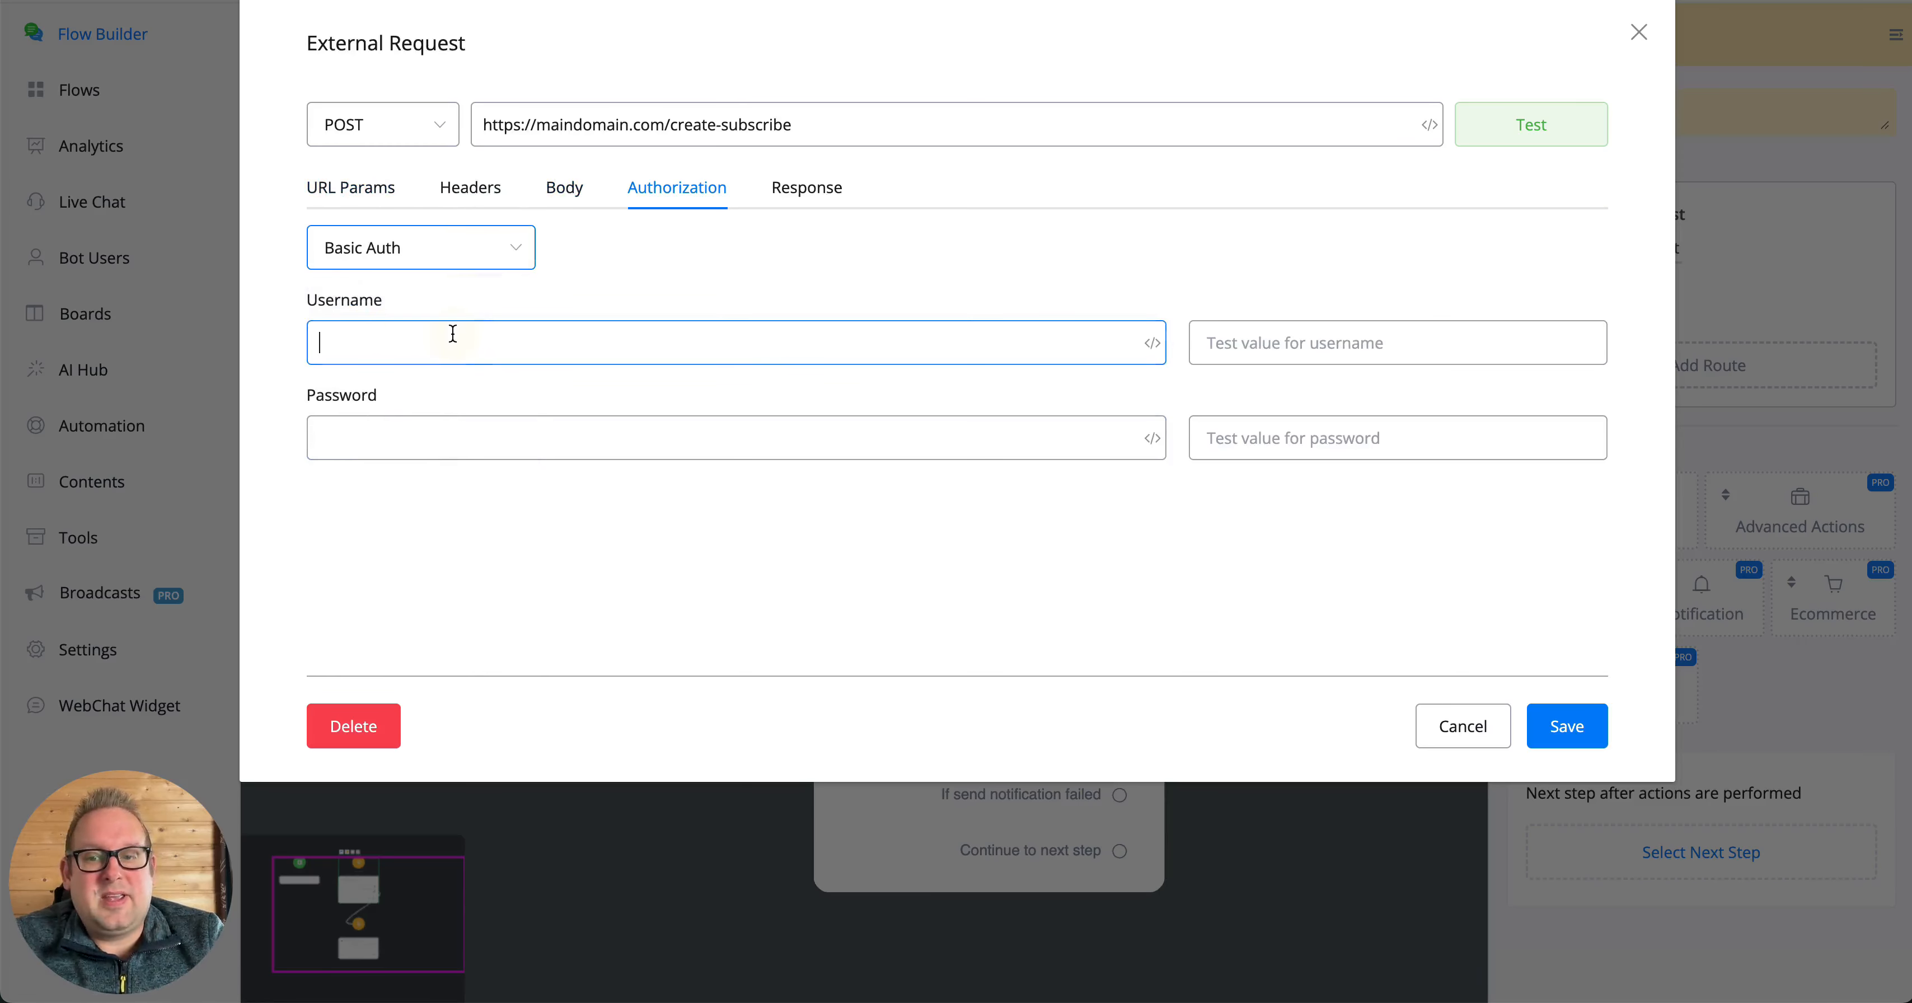
pyautogui.click(453, 436)
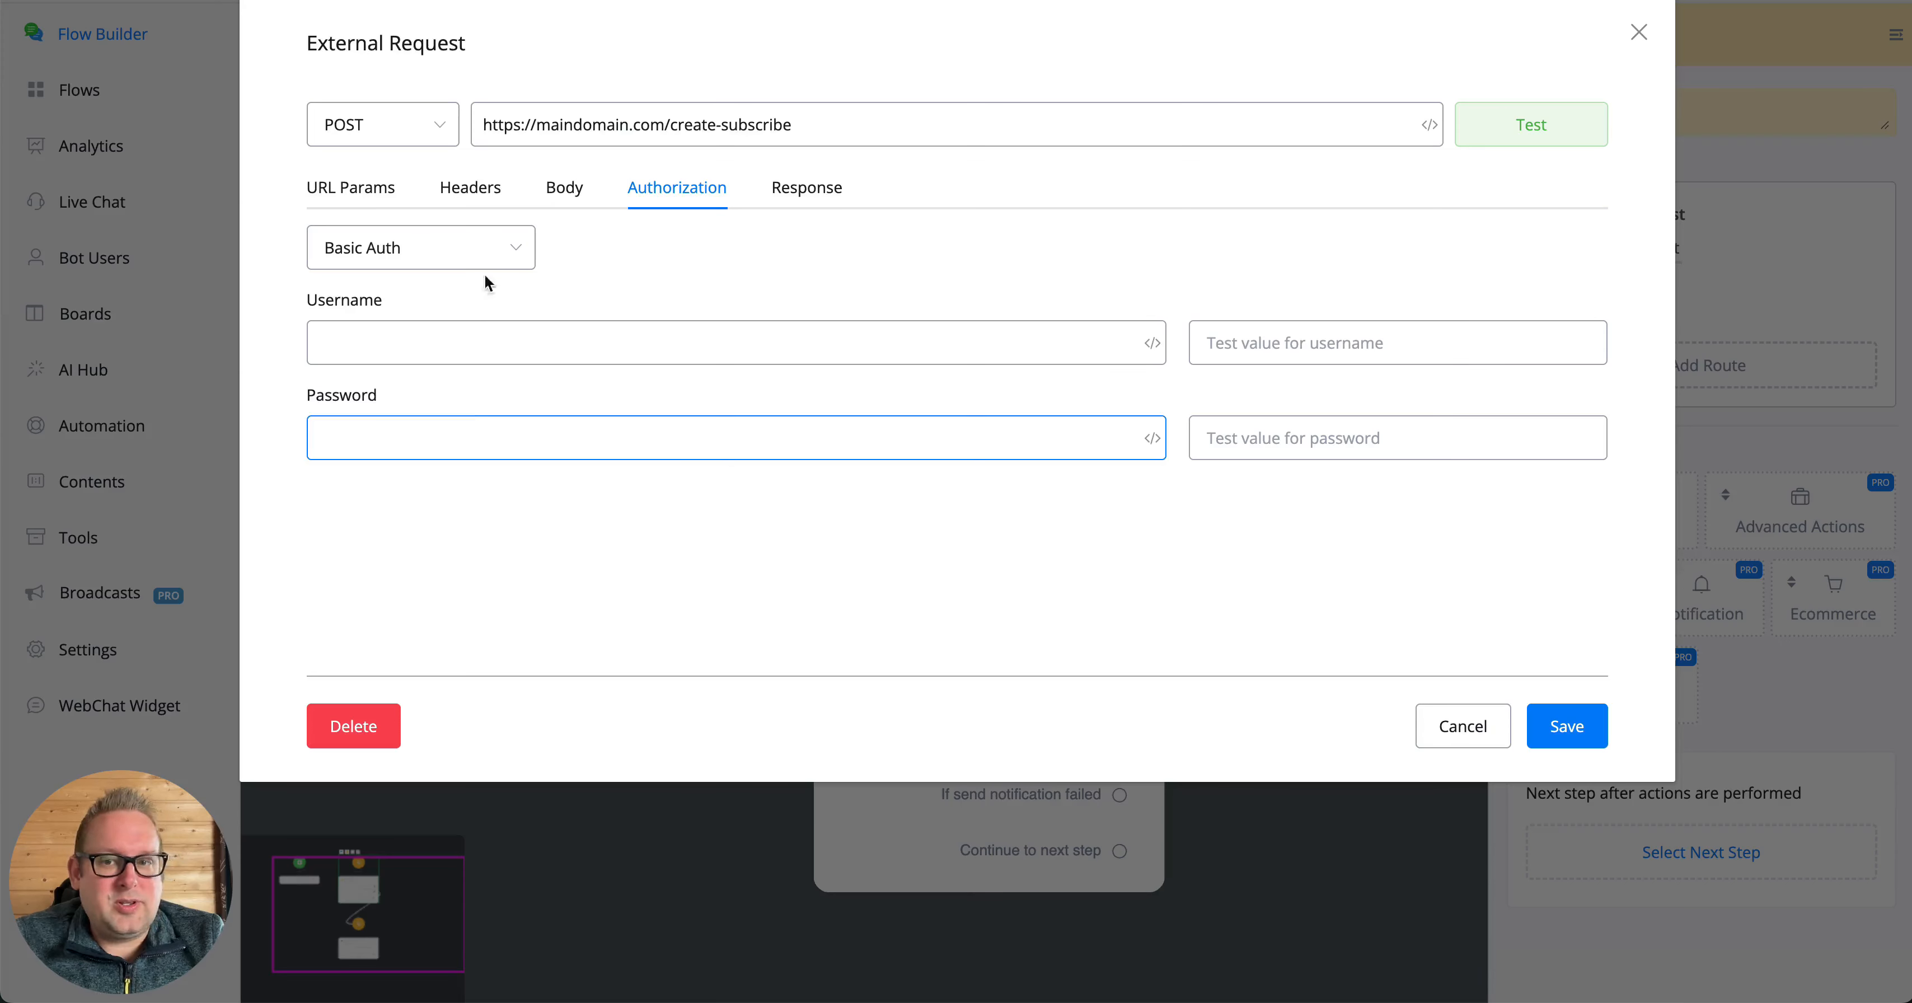
pyautogui.click(418, 256)
pyautogui.click(429, 383)
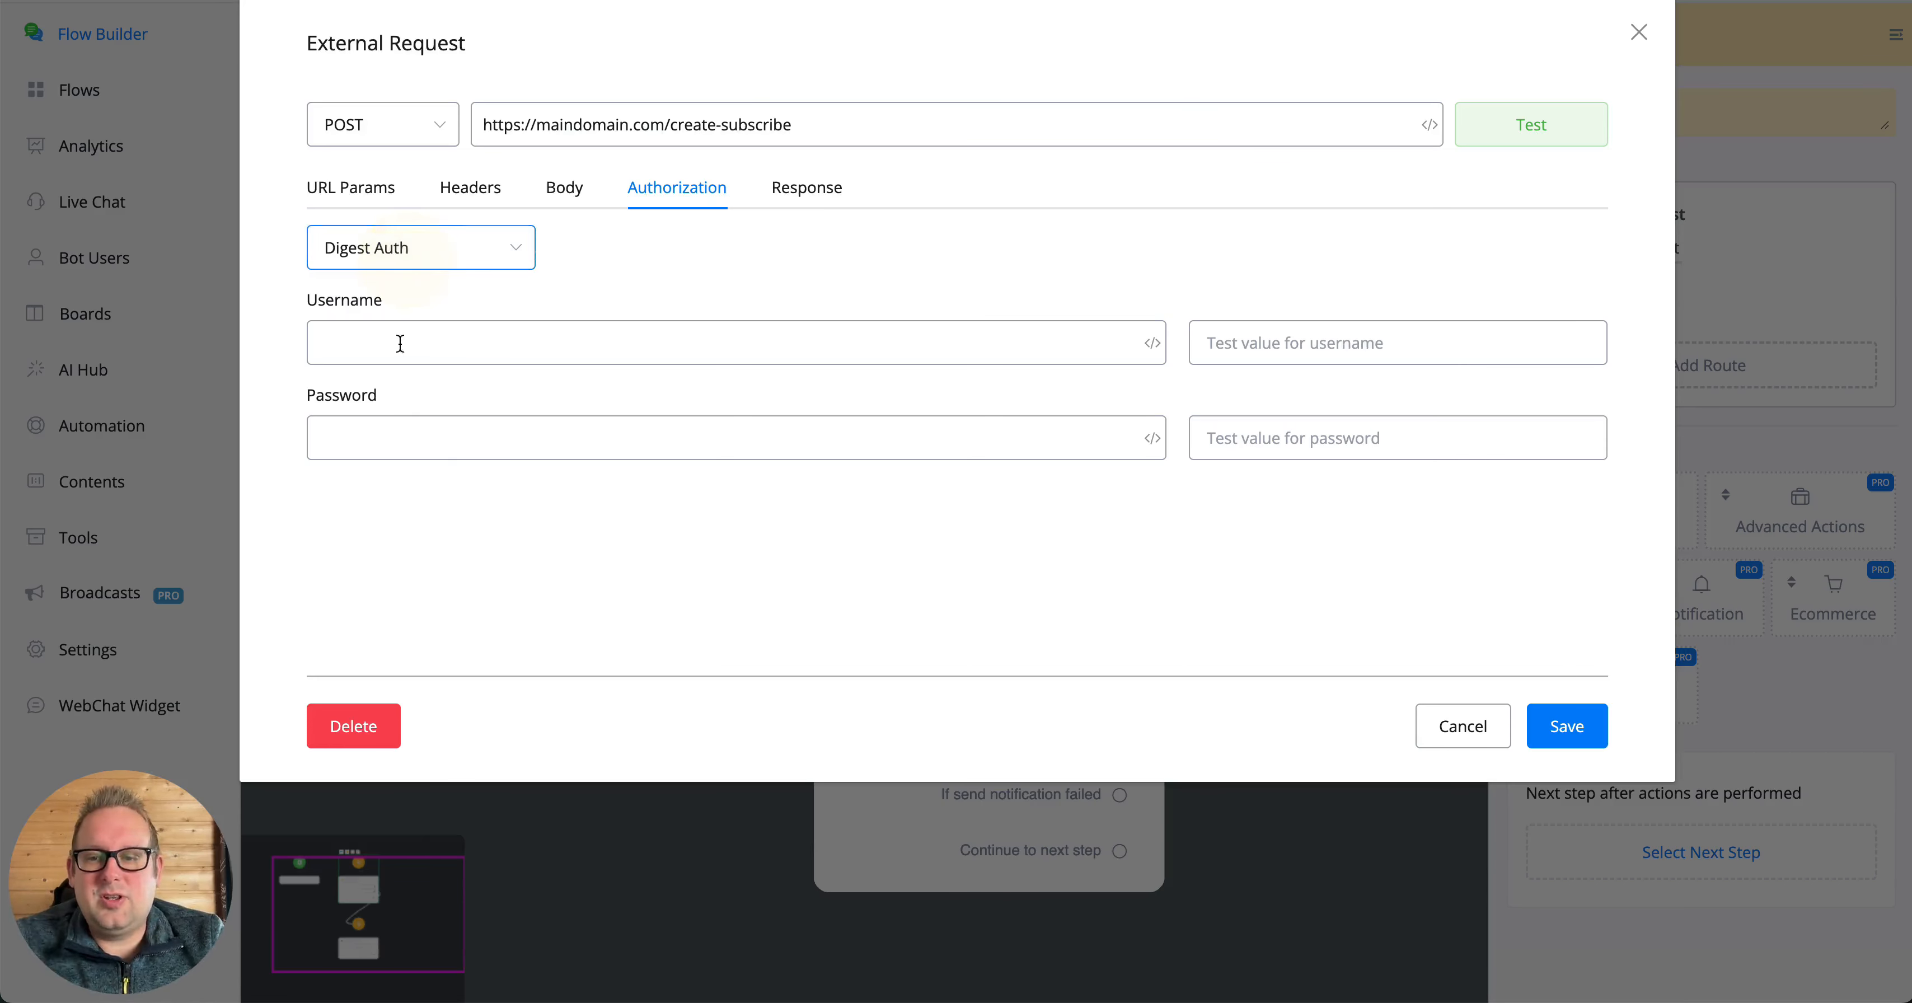
# - Set the request's authorization type to Bearer Token and enter the API token without the bearer prefix in the Token field
pyautogui.click(429, 248)
pyautogui.click(405, 428)
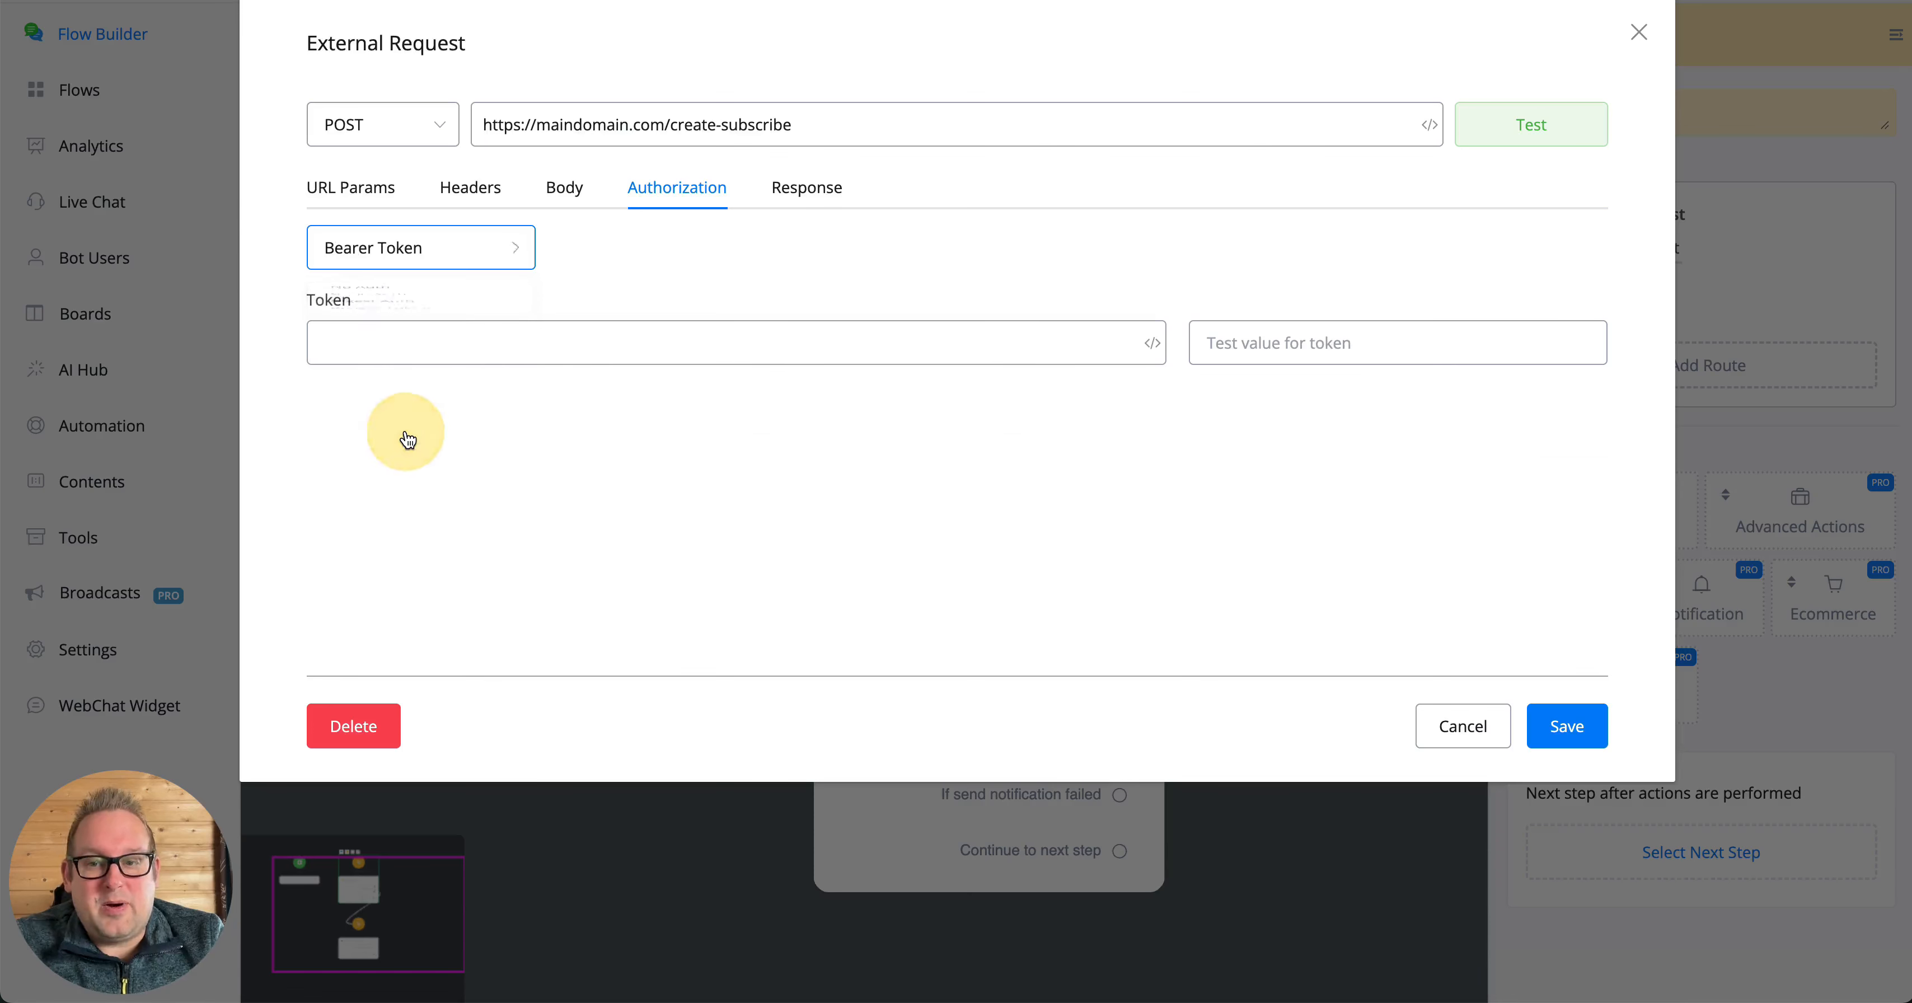
pyautogui.click(628, 348)
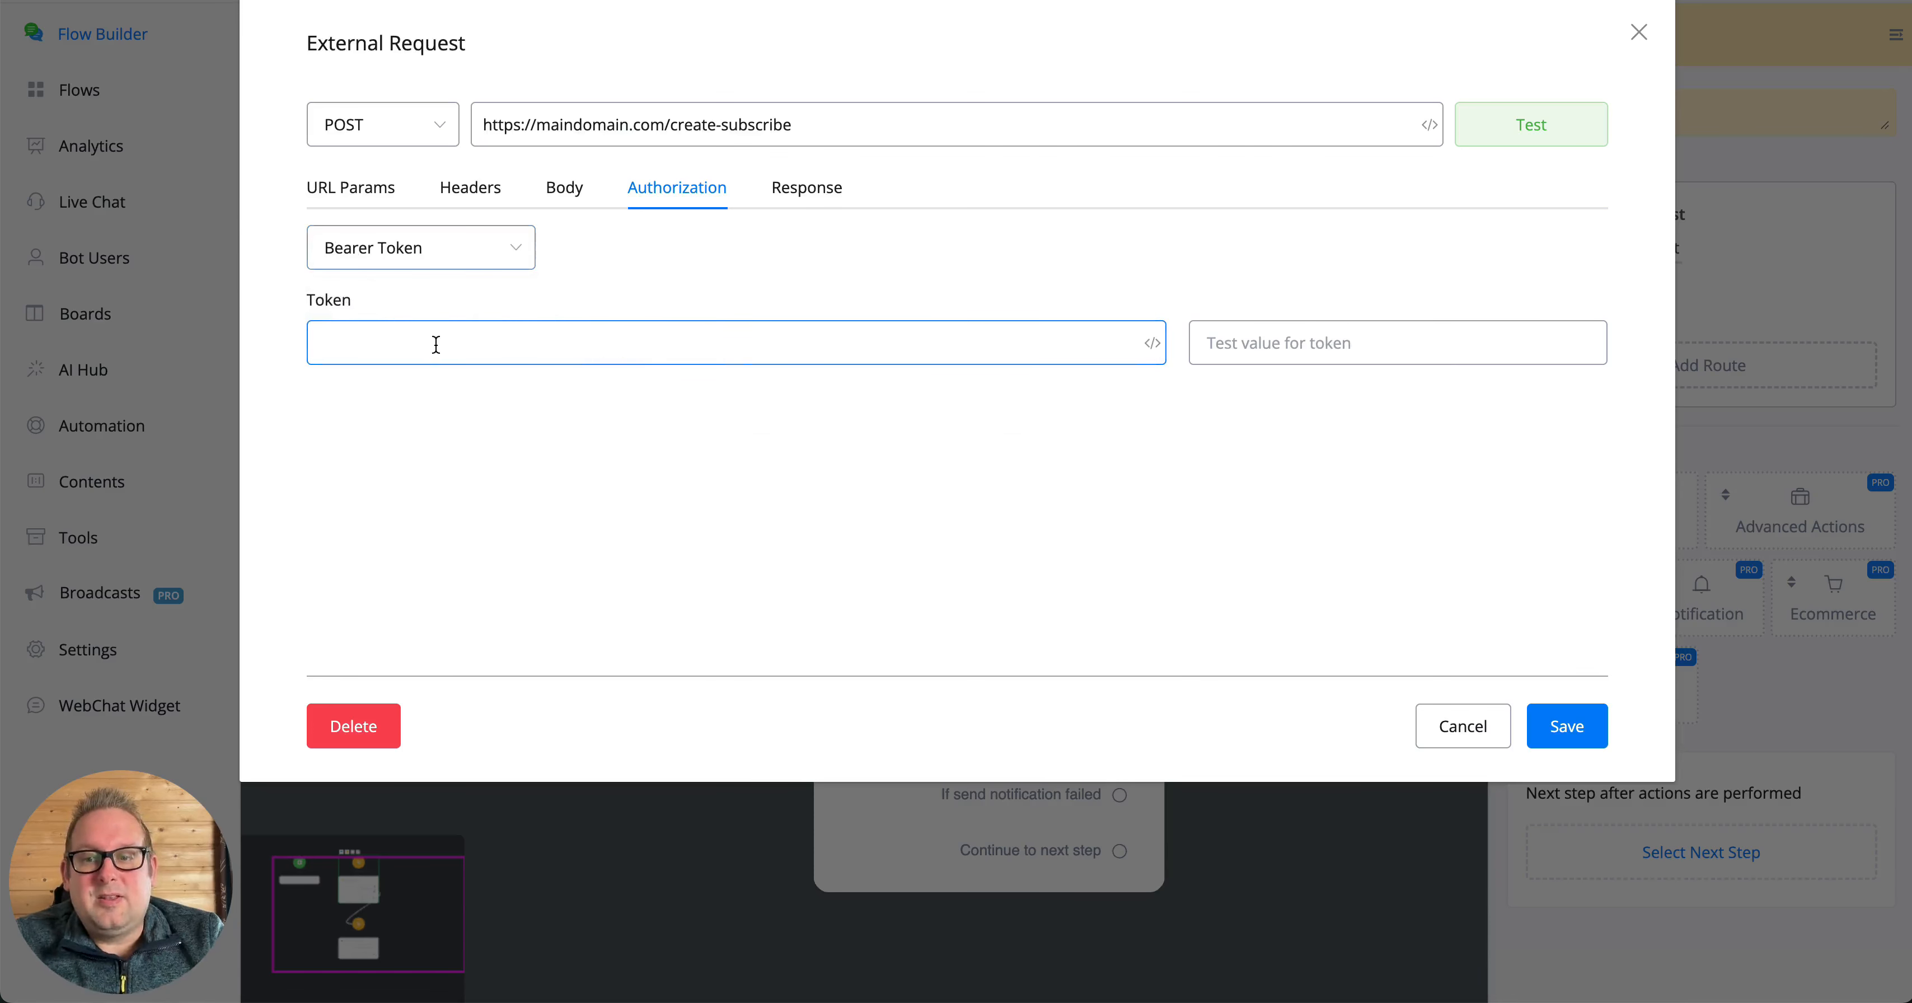
pyautogui.write('bearer')
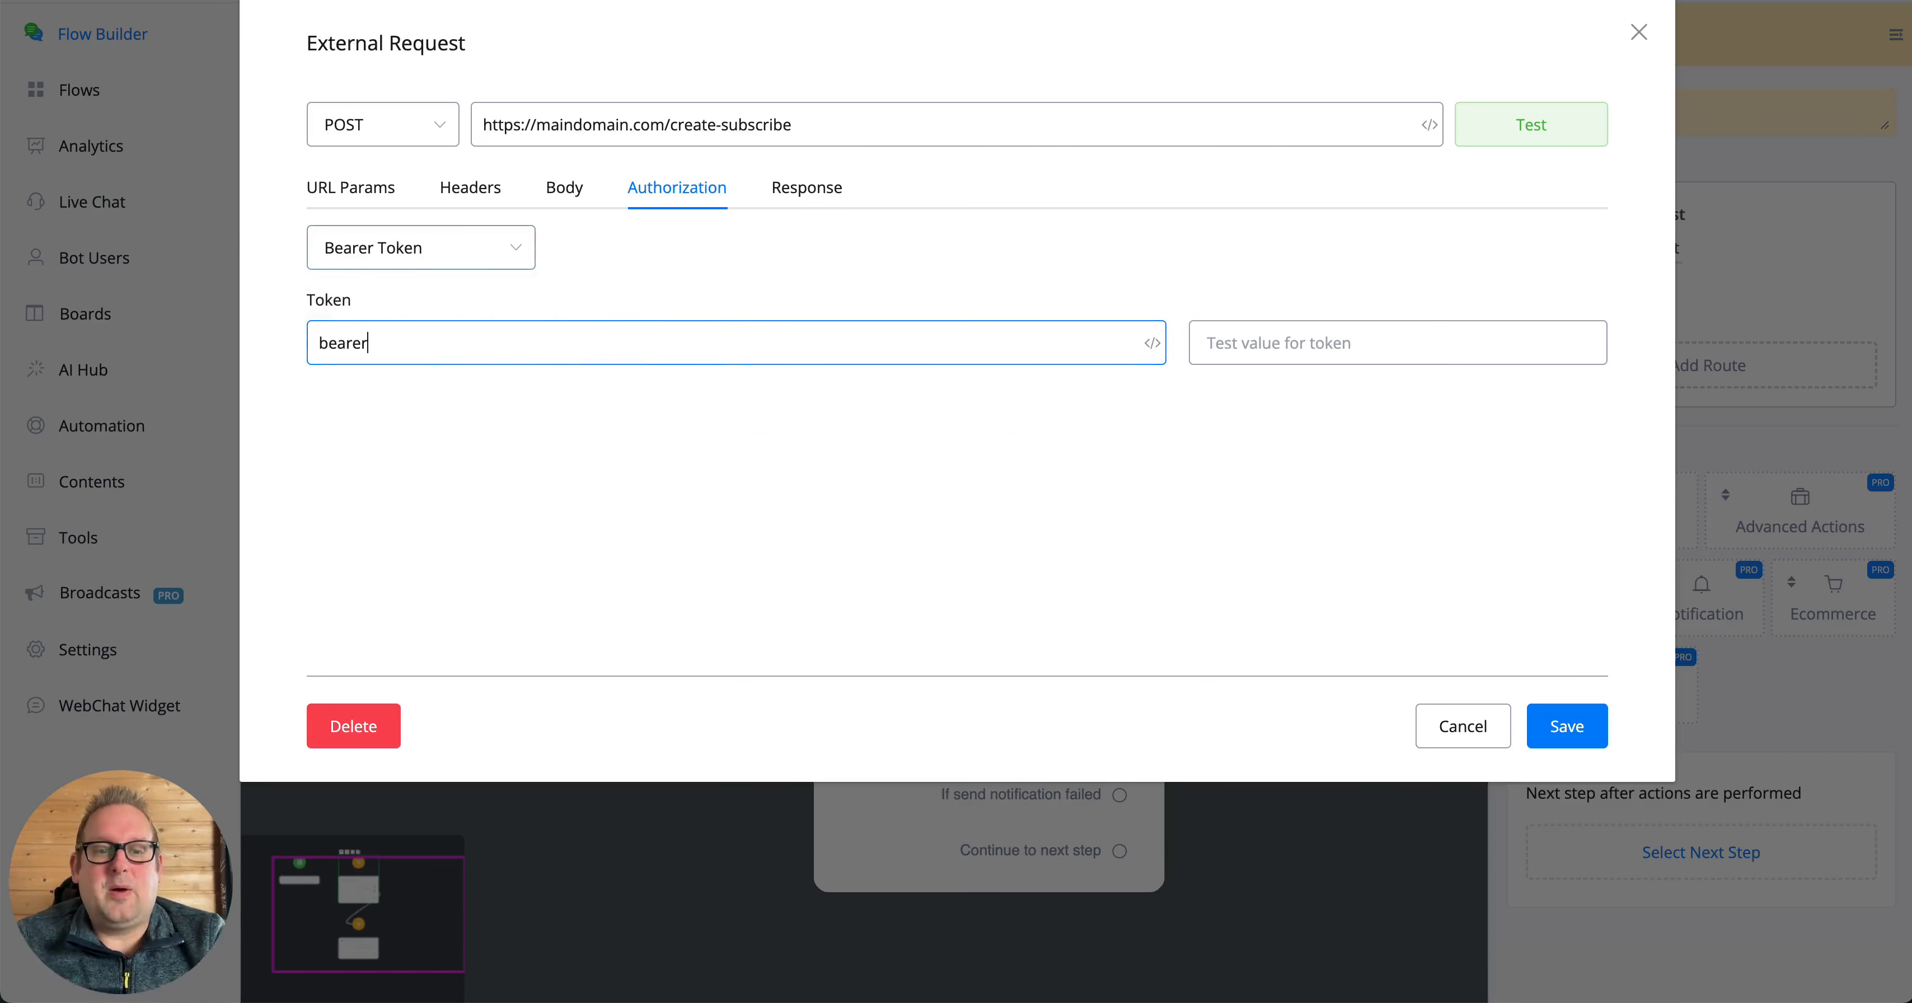
pyautogui.press('BackSpace')
pyautogui.press('BackSpace')
pyautogui.press('BackSpace')
pyautogui.press('BackSpace')
pyautogui.press('BackSpace')
pyautogui.press('BackSpace')
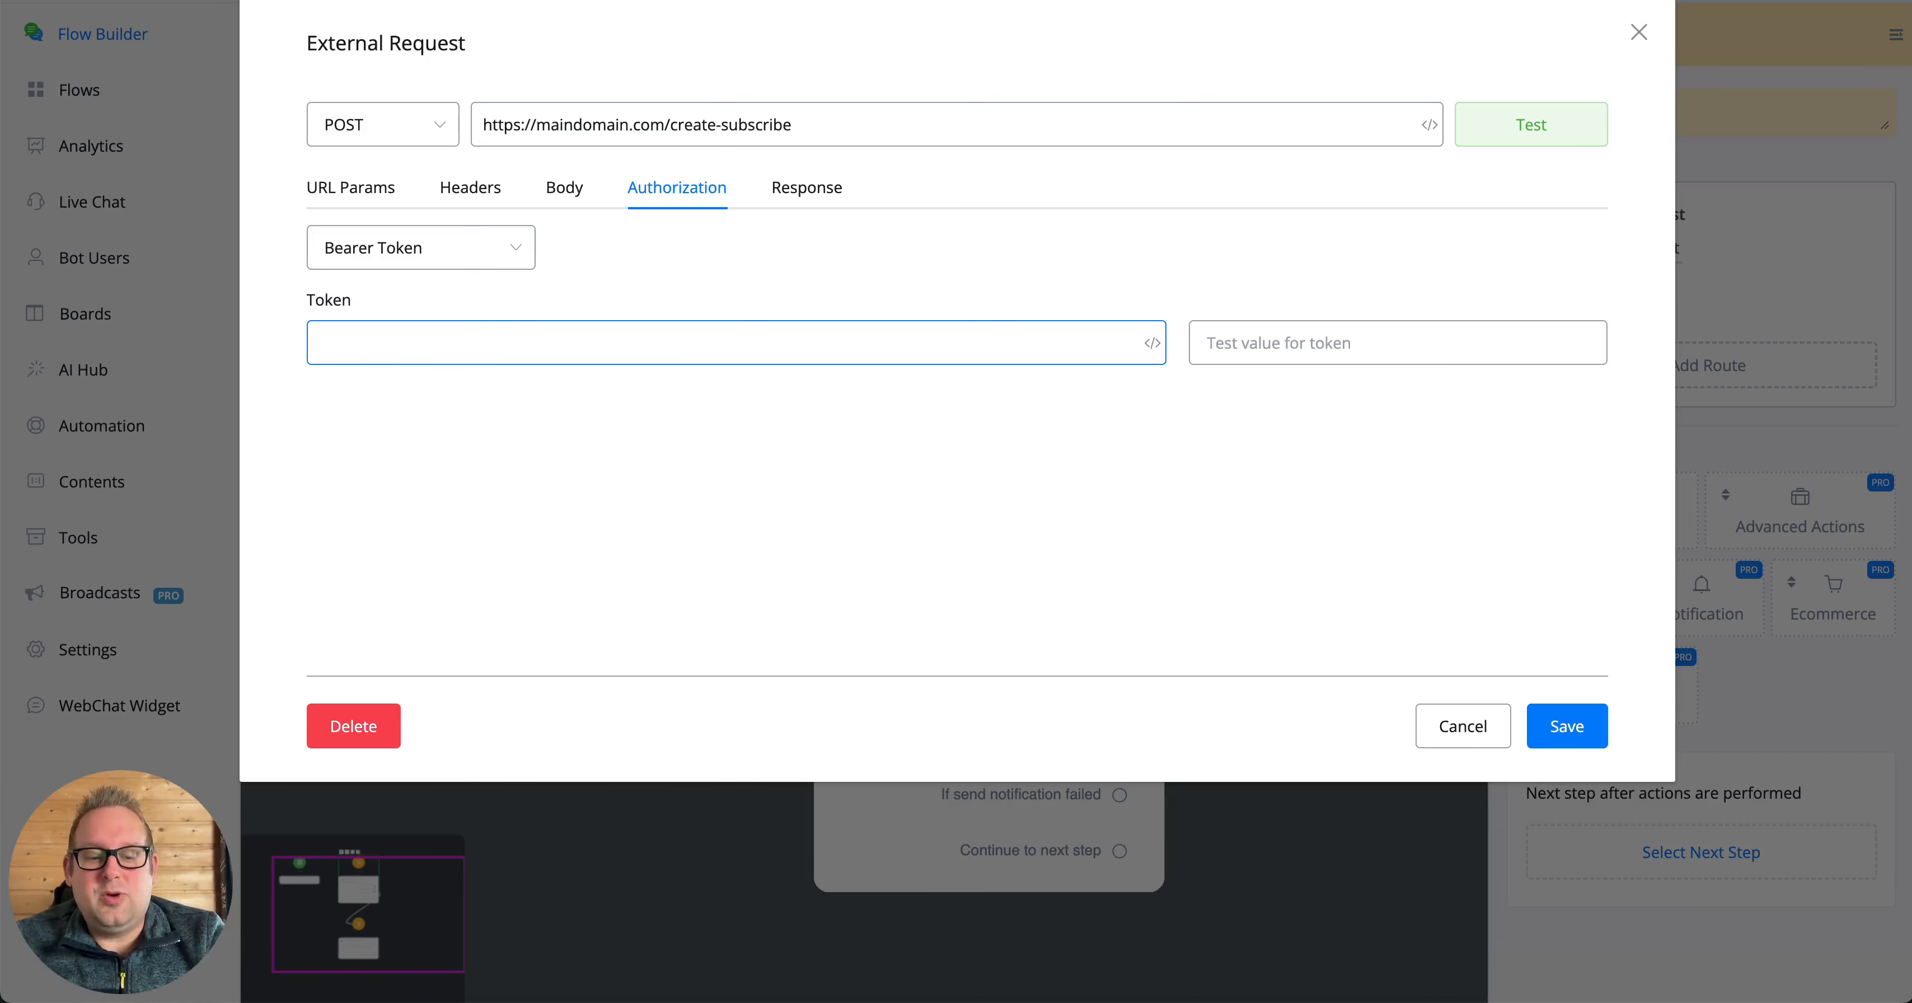
pyautogui.write('api to')
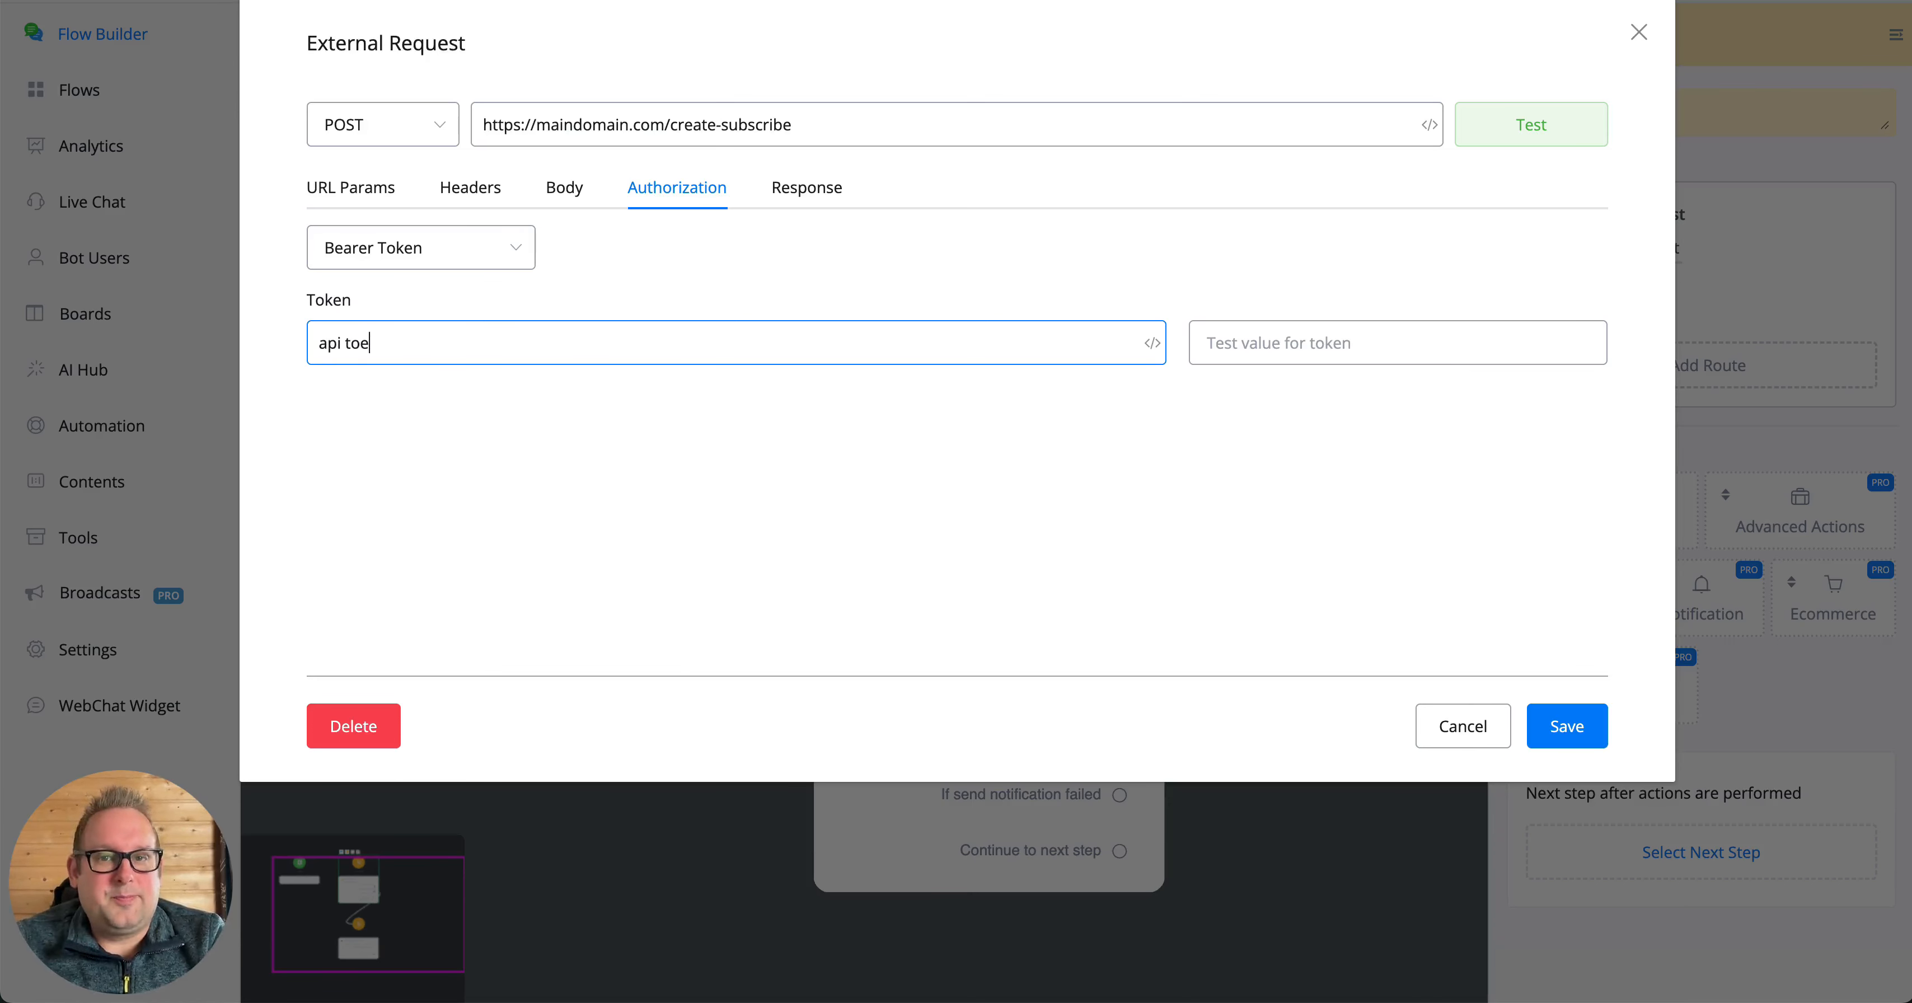
pyautogui.write('ken')
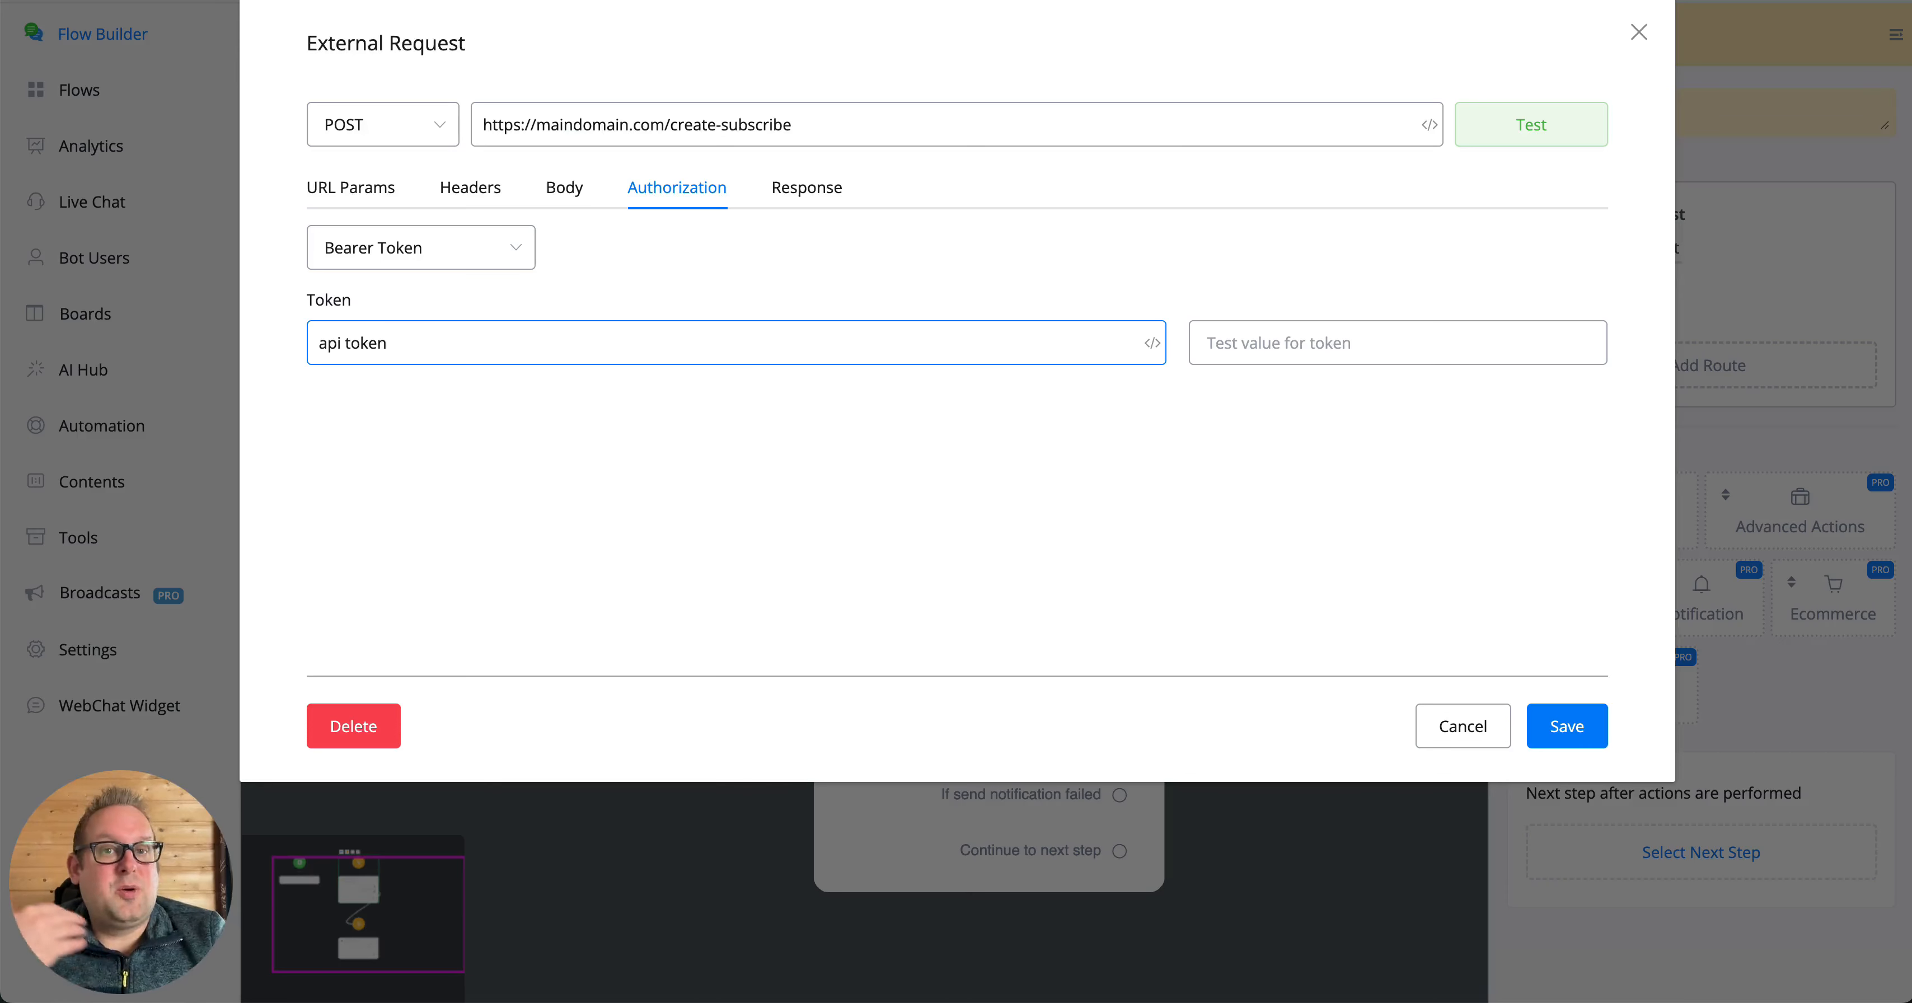
# - Enter the alternative Authorization header with the bearer prefix and API token as value, and remove the header again
pyautogui.click(470, 187)
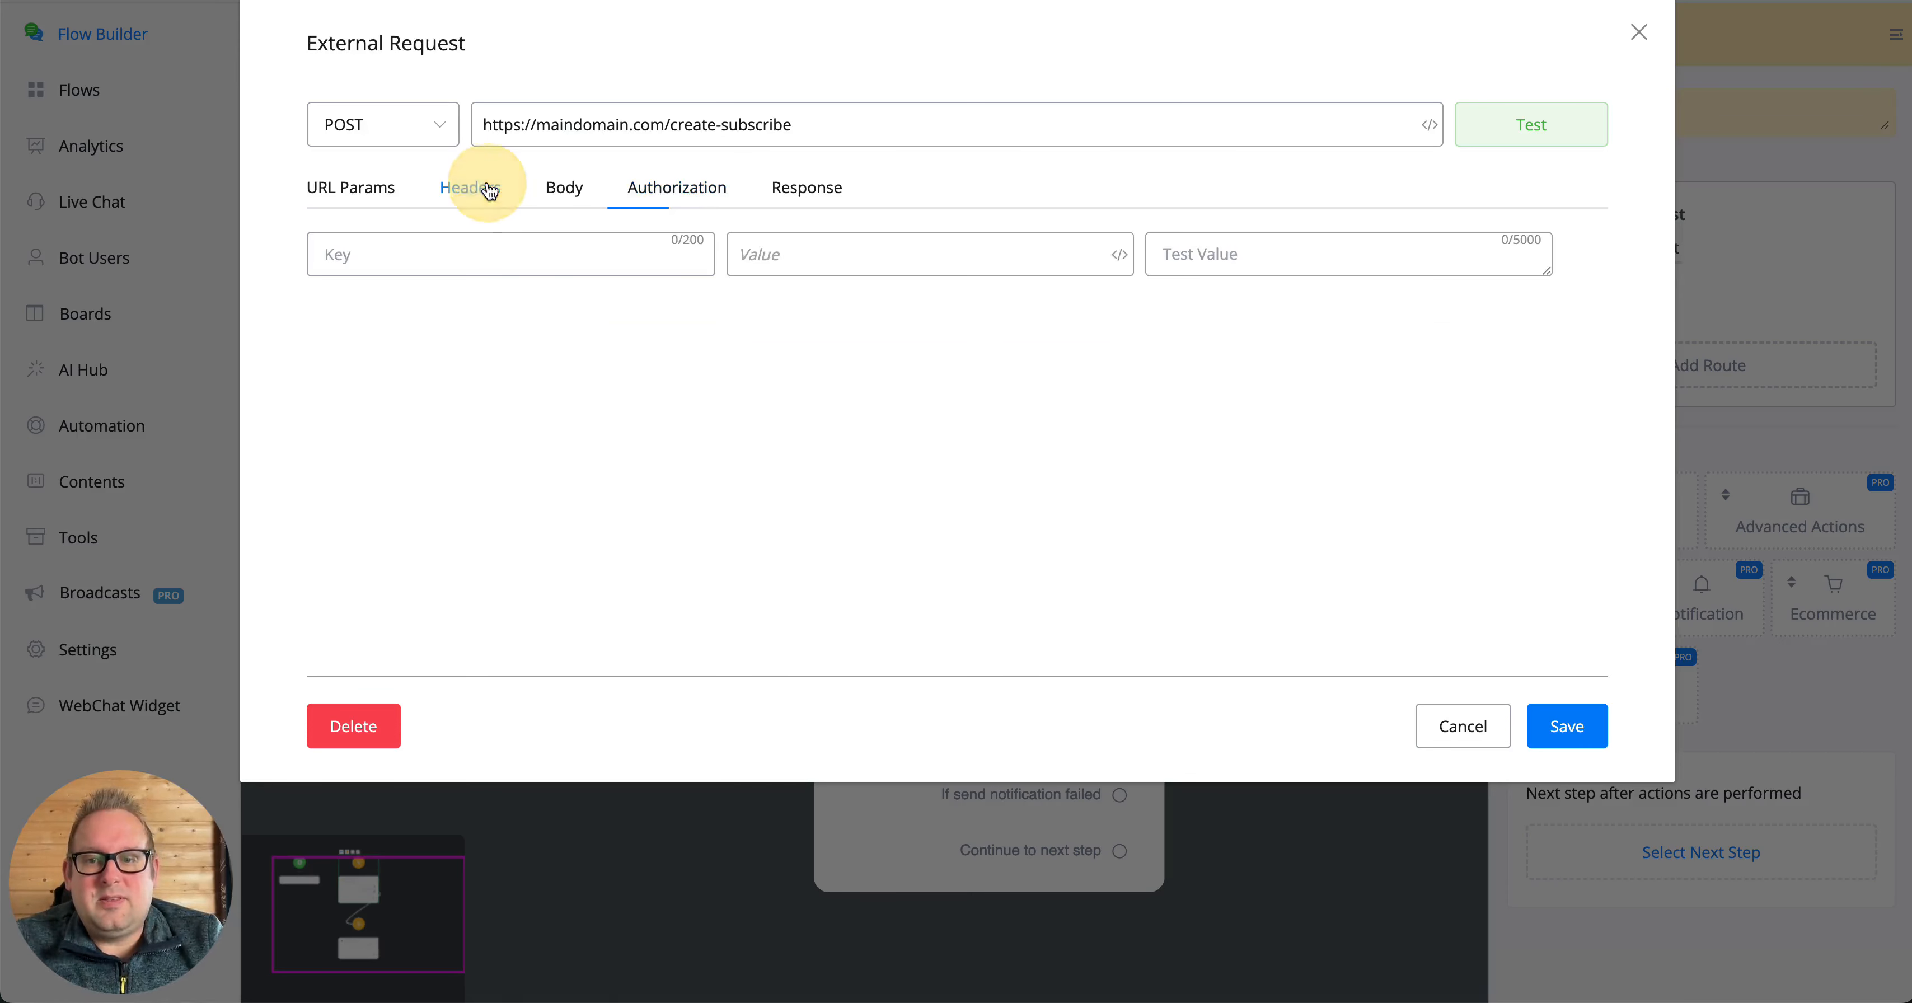
pyautogui.click(504, 255)
pyautogui.write('Aut')
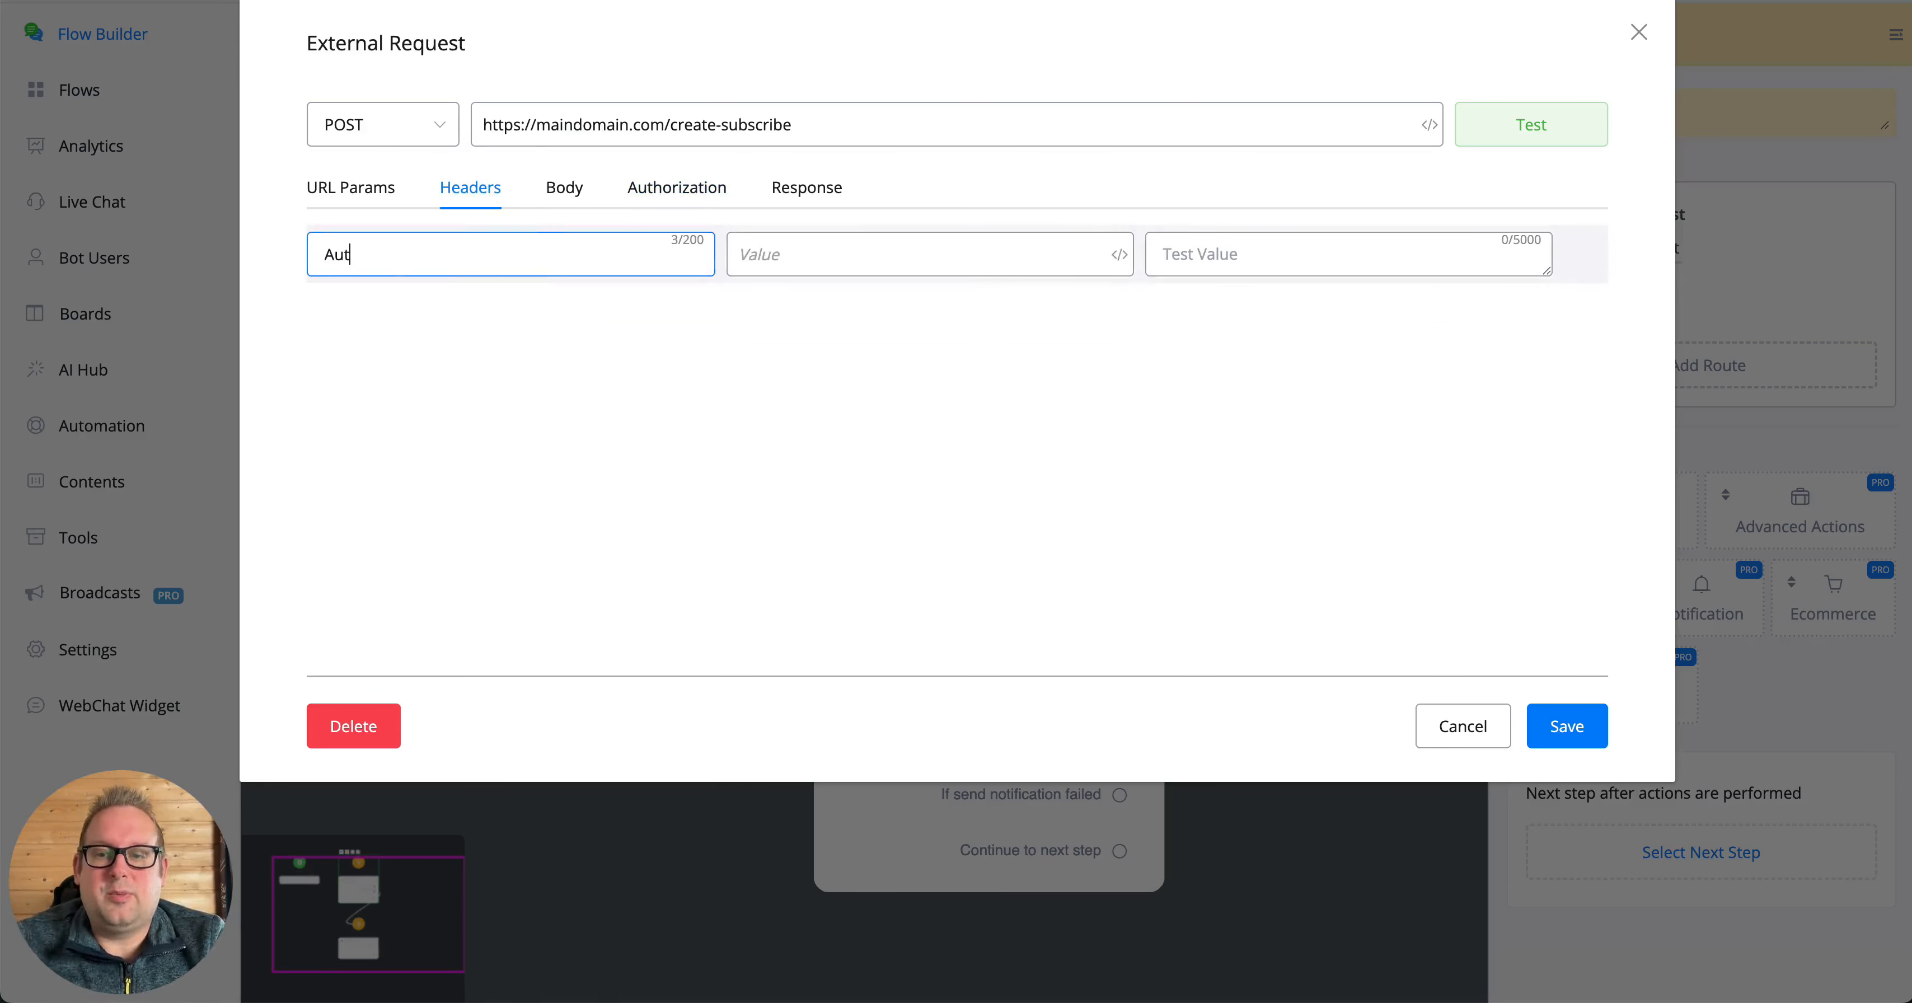
pyautogui.write('horization')
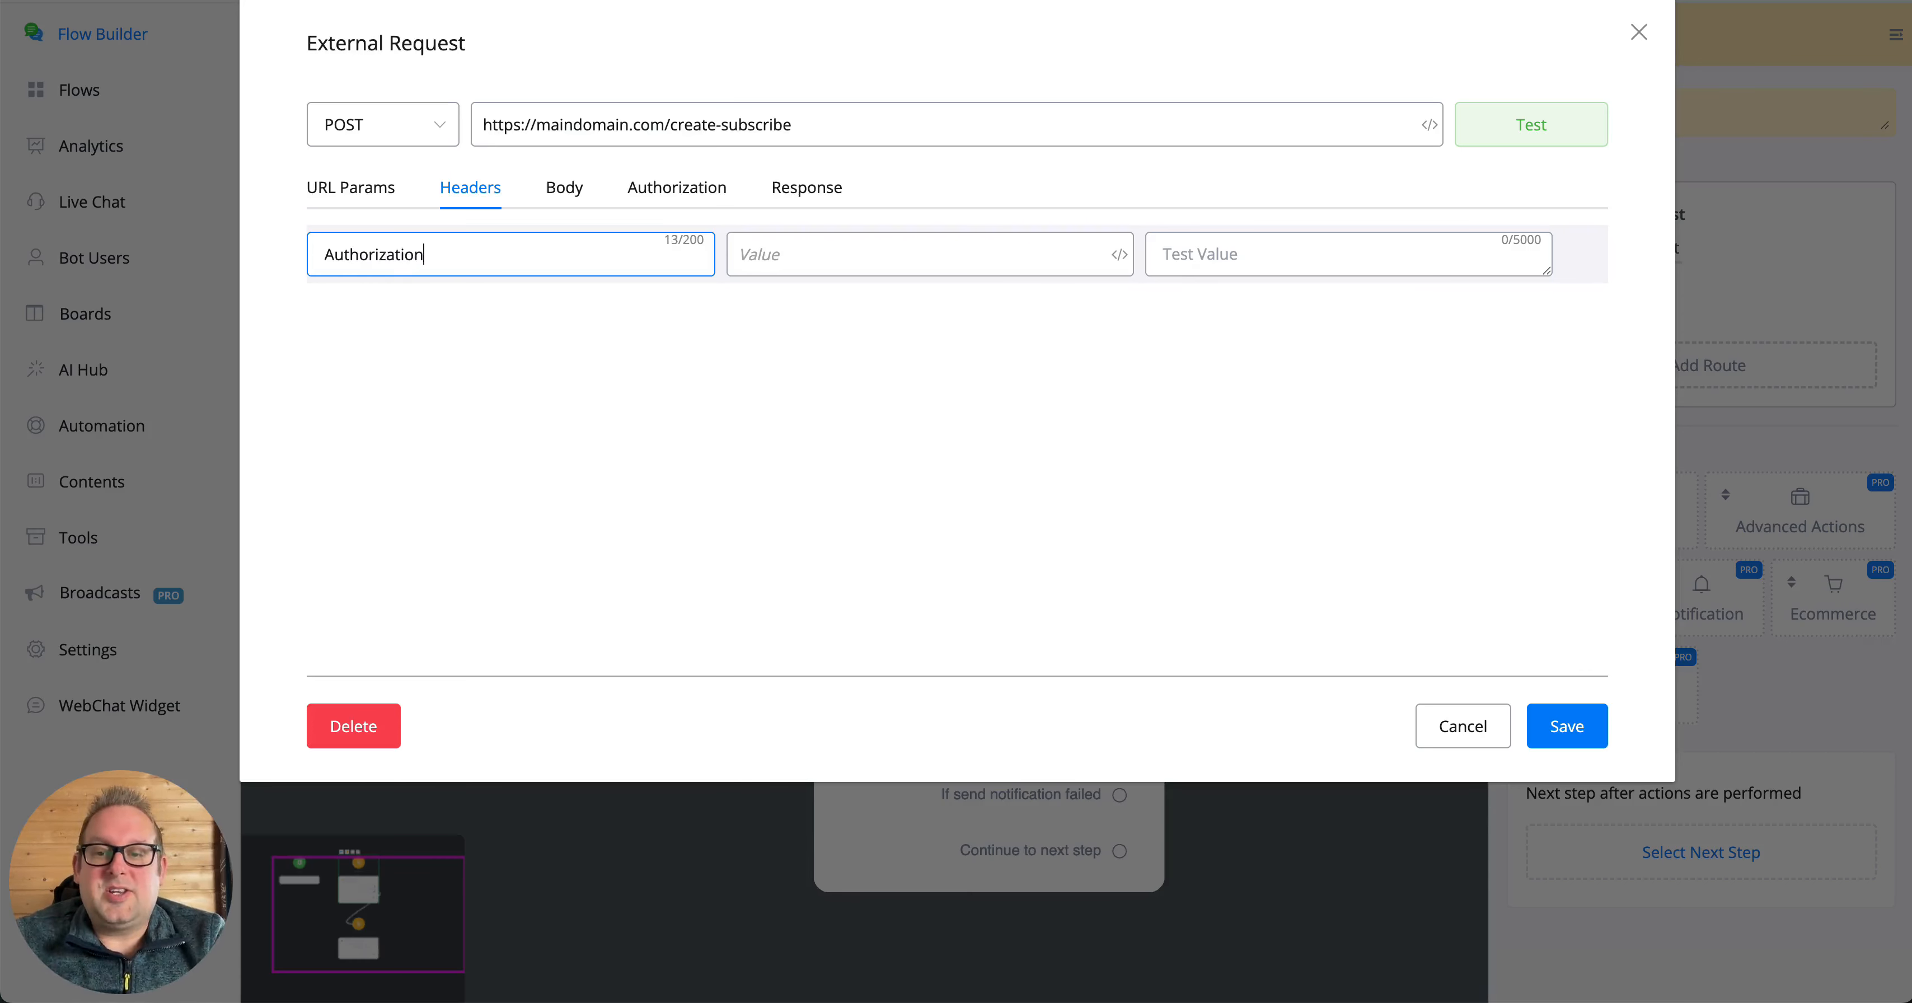
pyautogui.press('Tab')
pyautogui.write('bearer ')
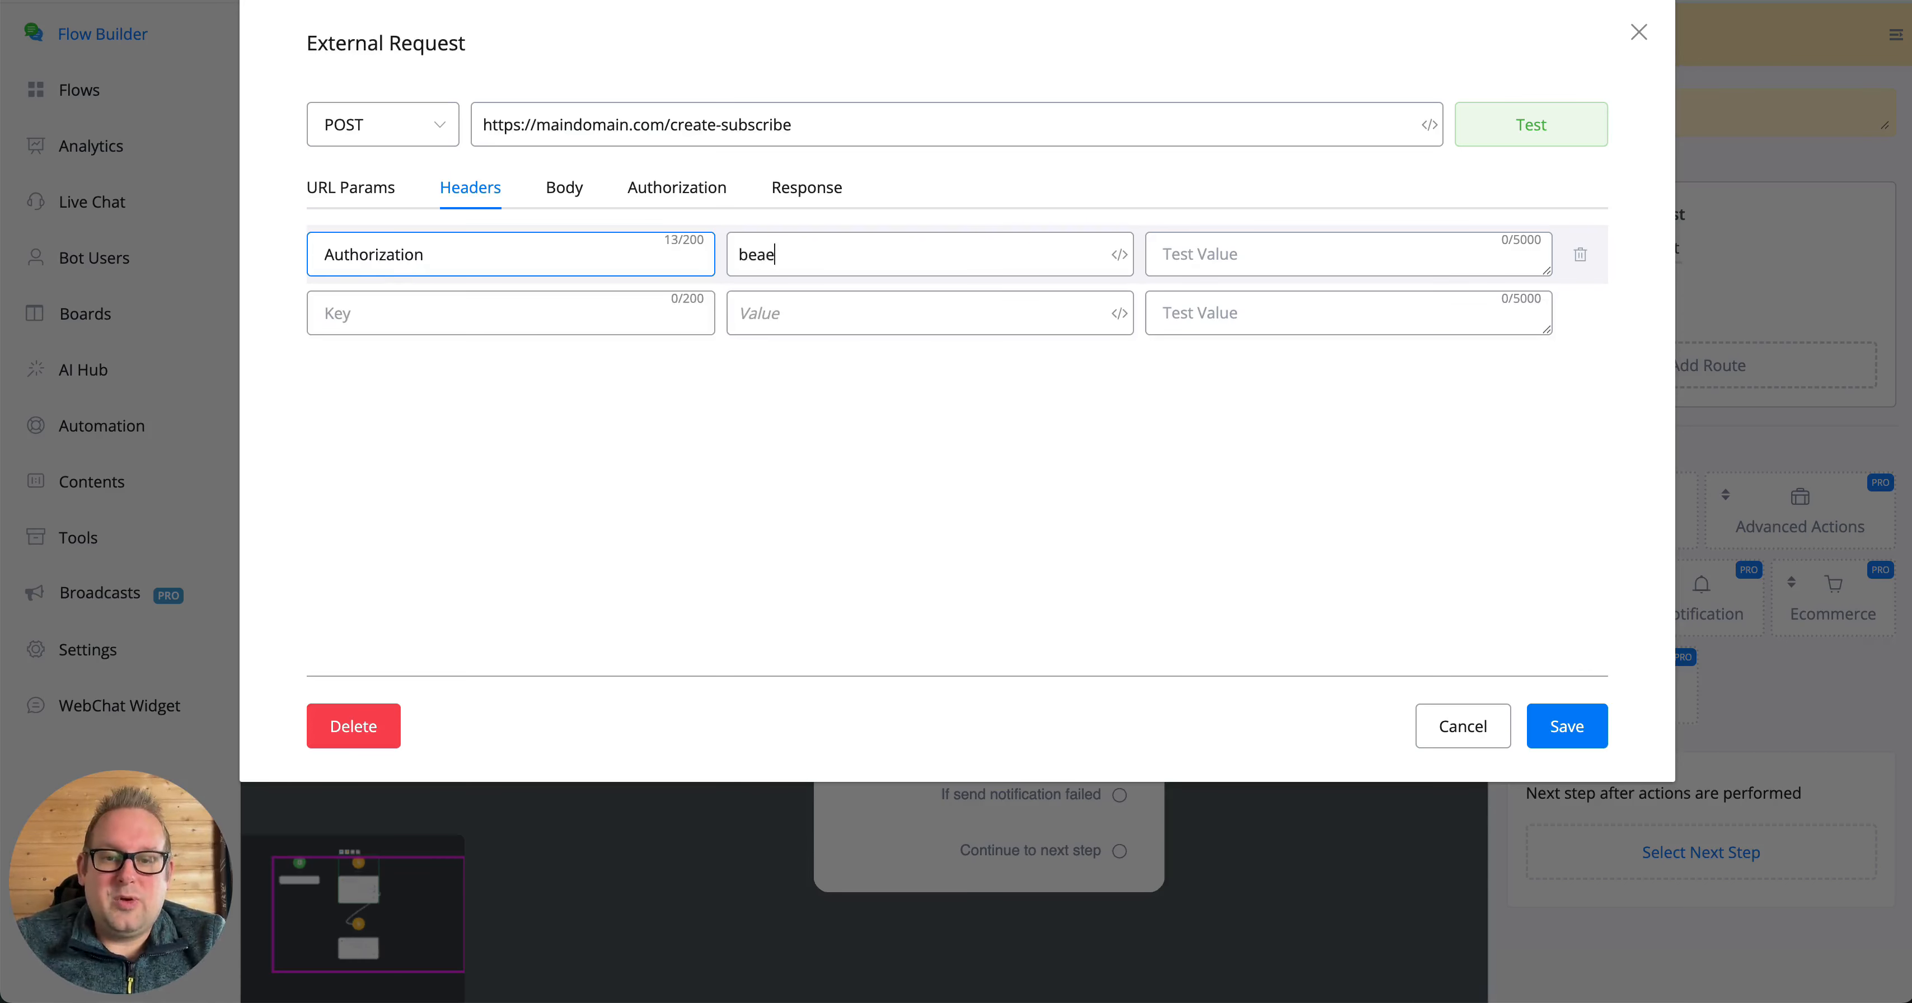
pyautogui.write('api token')
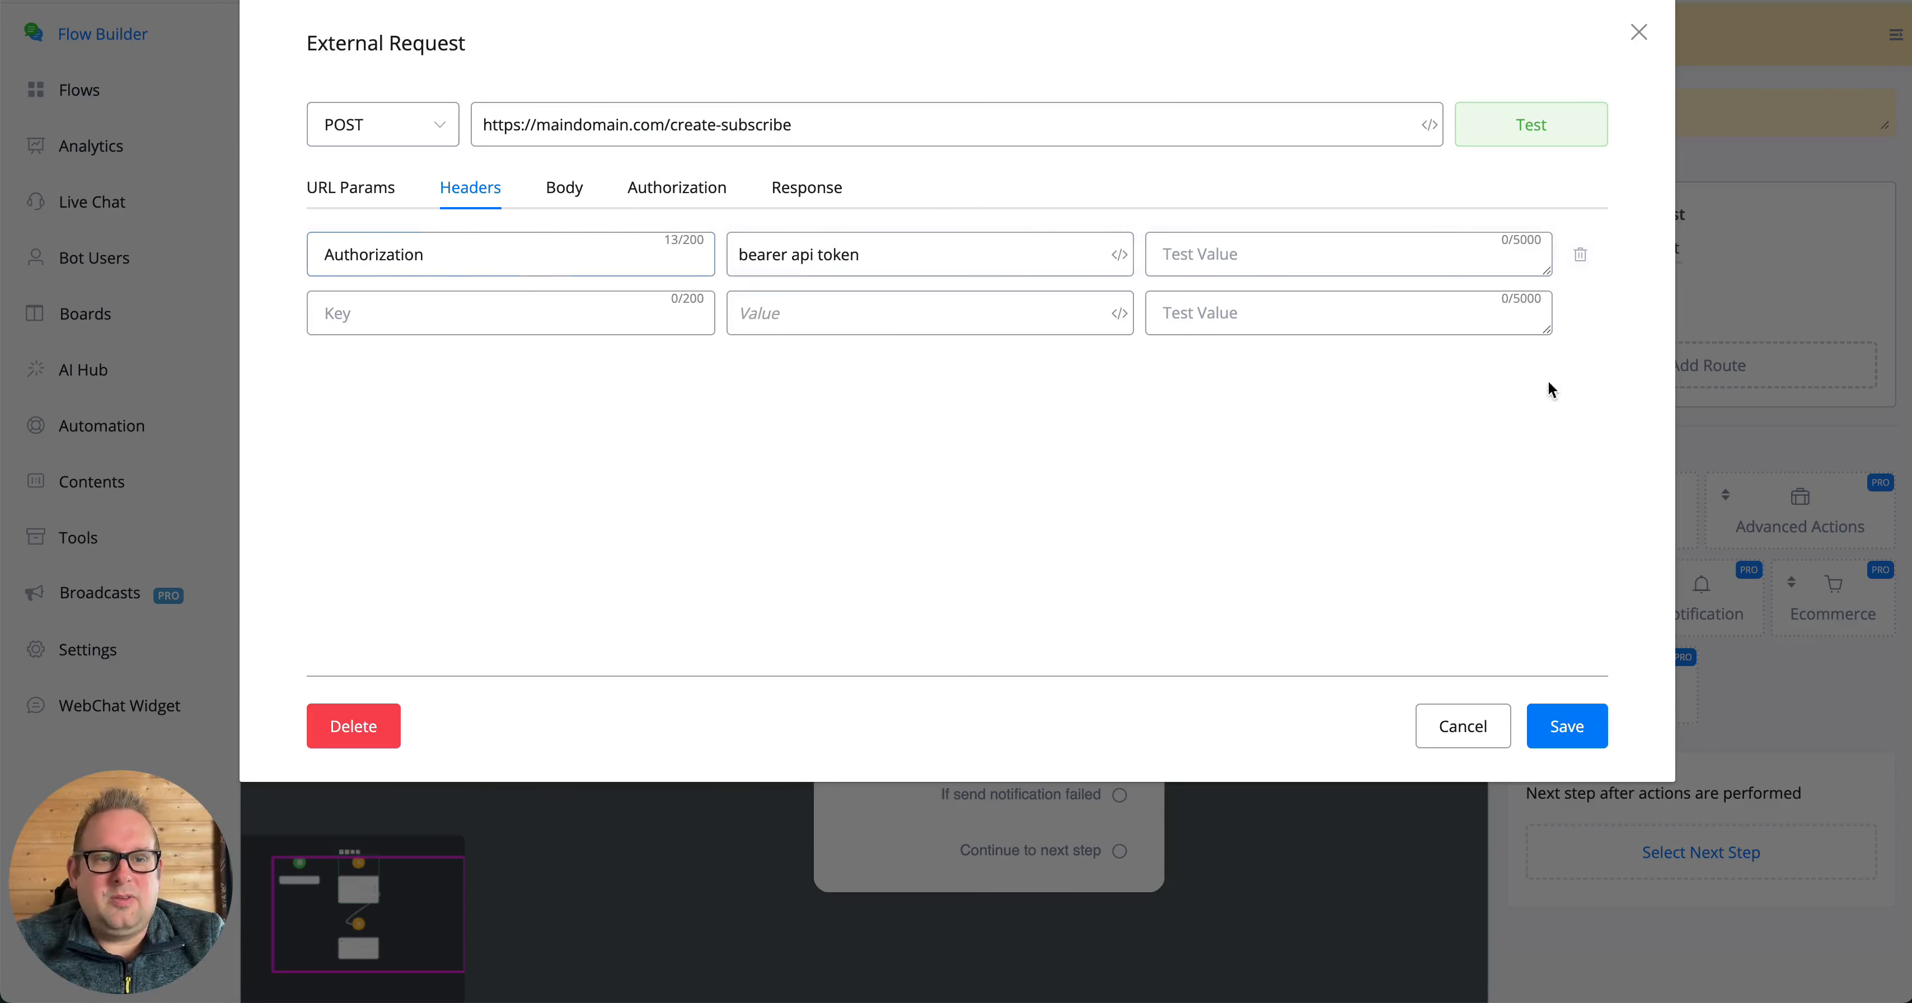
pyautogui.click(1581, 255)
# - Review the available authorization types, keep Bearer Token selected, and examine the Token field's entry
pyautogui.click(653, 187)
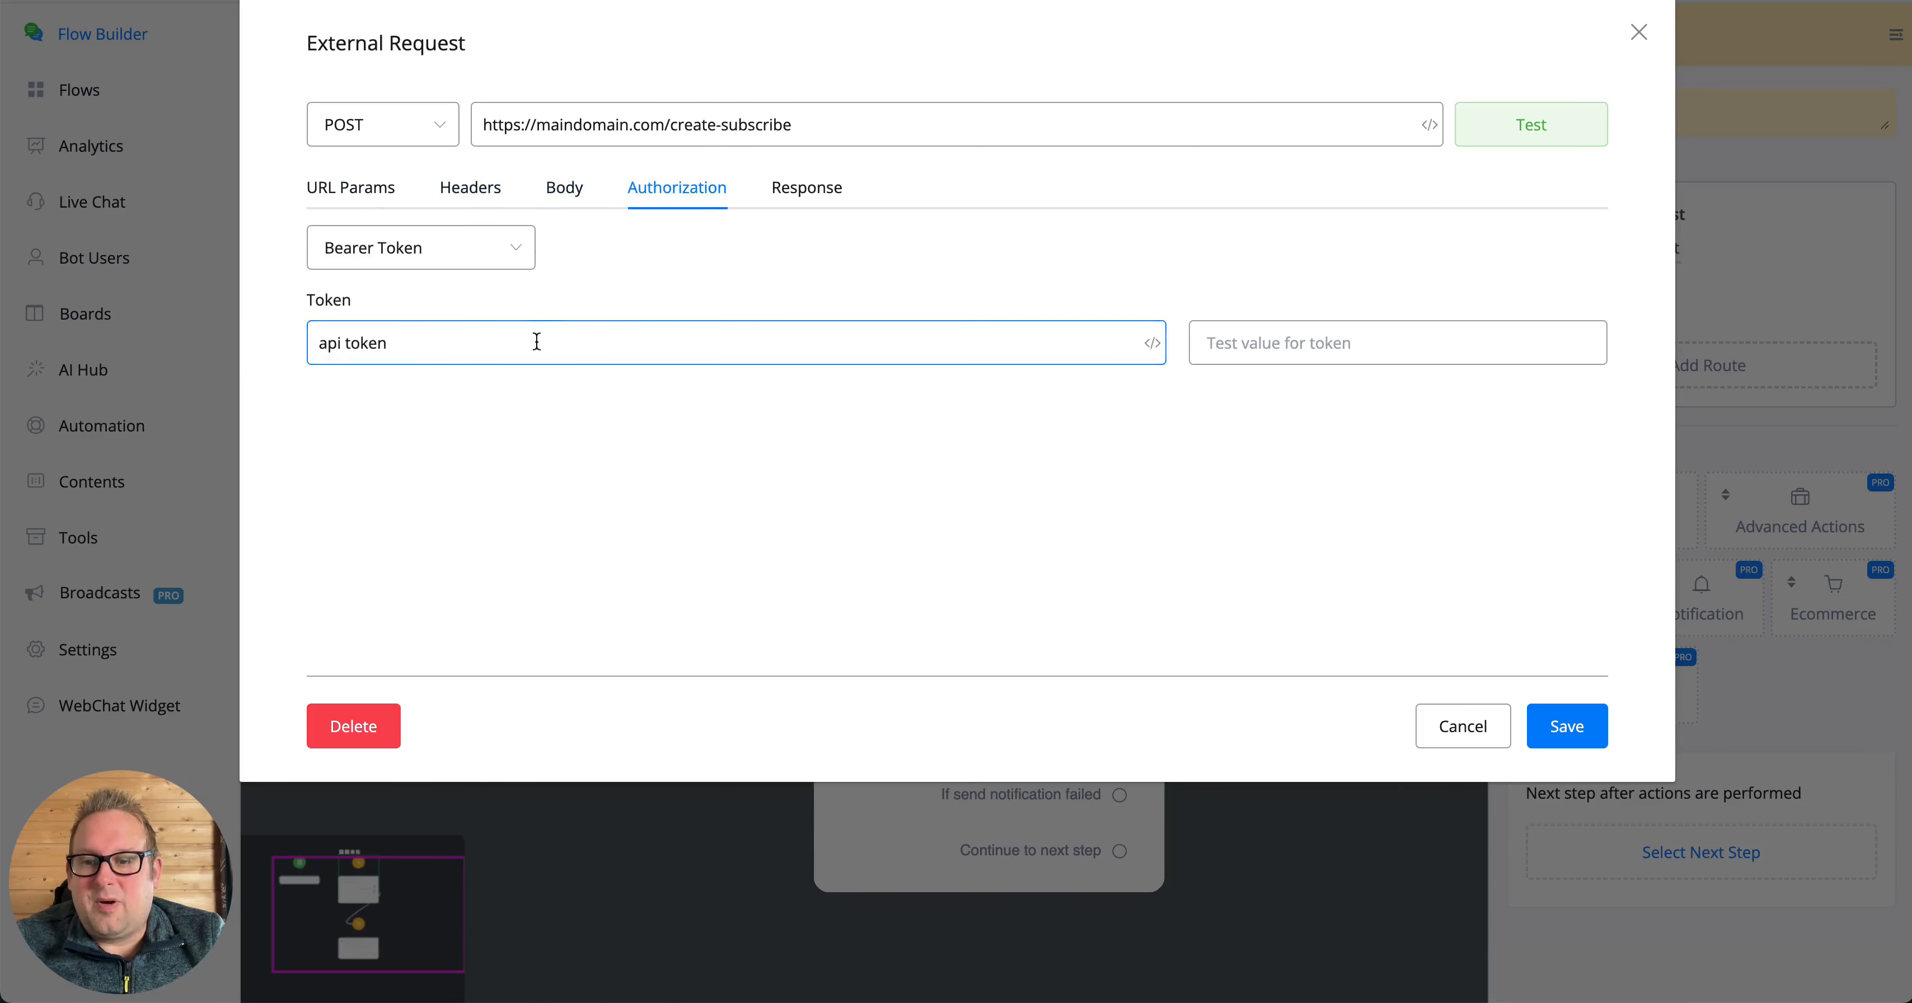
pyautogui.click(496, 245)
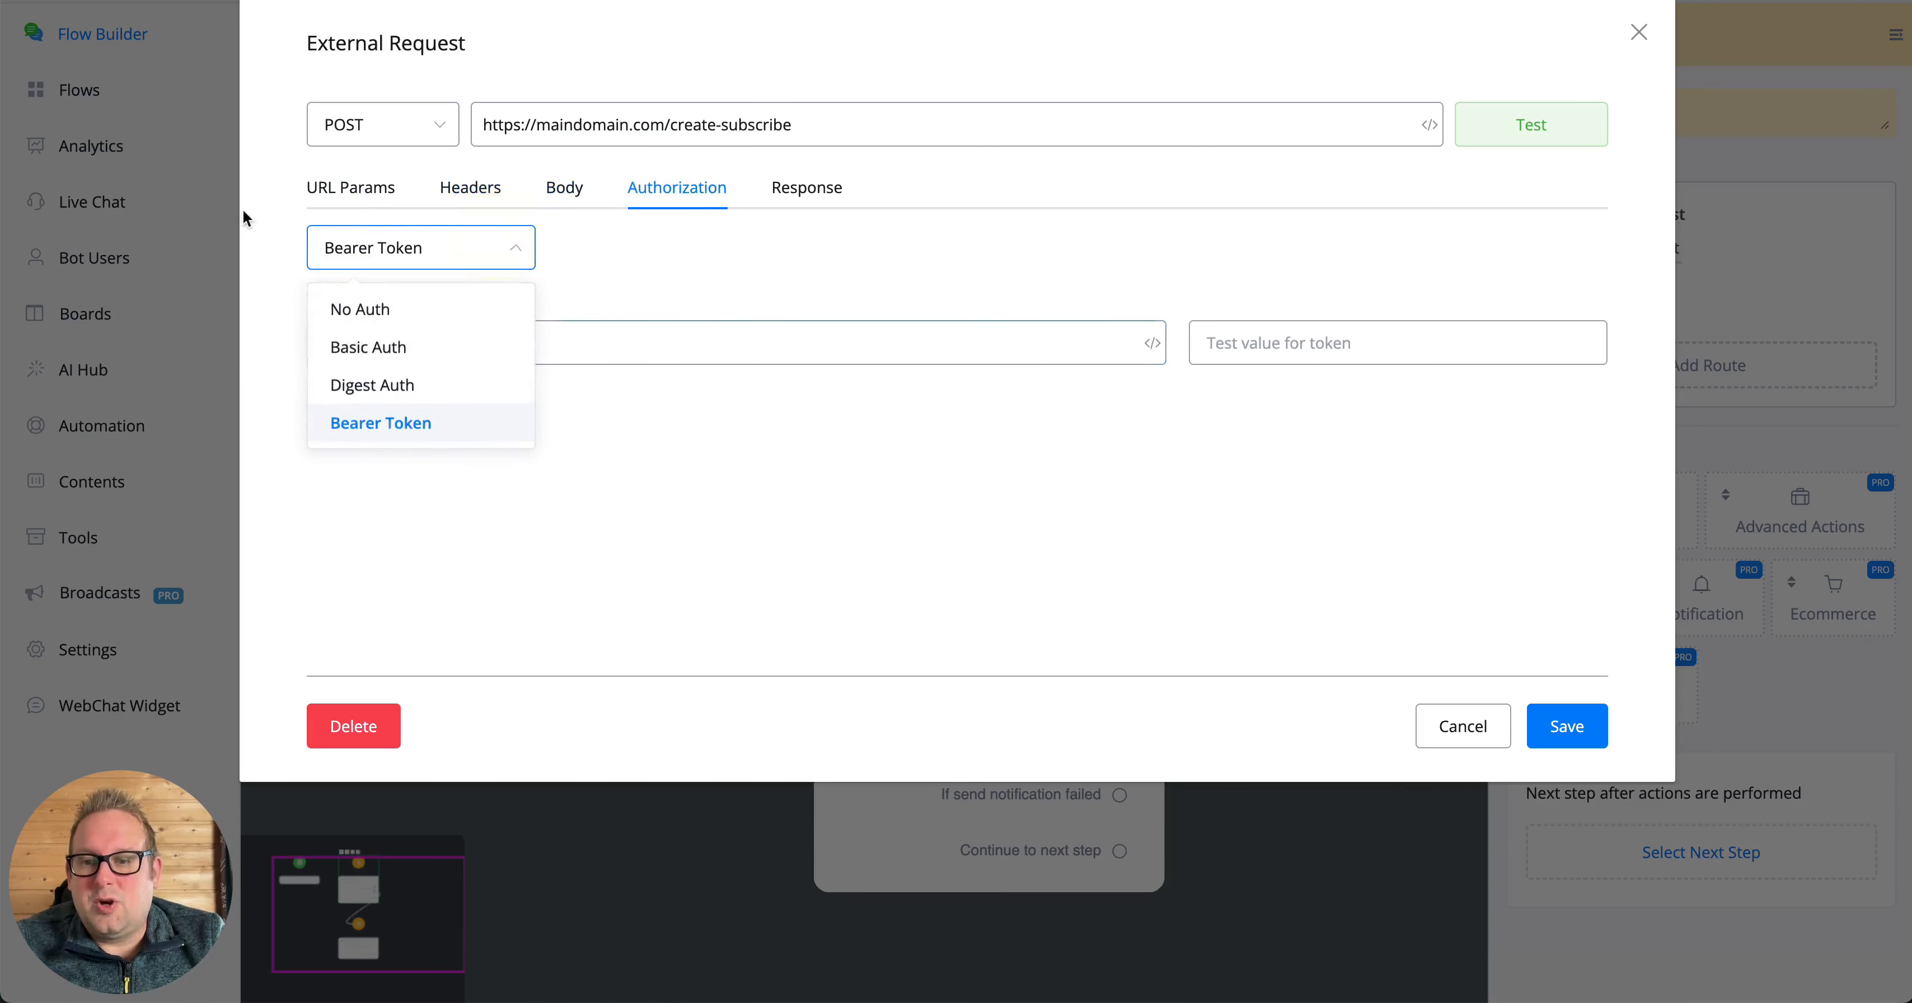
pyautogui.click(405, 434)
pyautogui.click(478, 265)
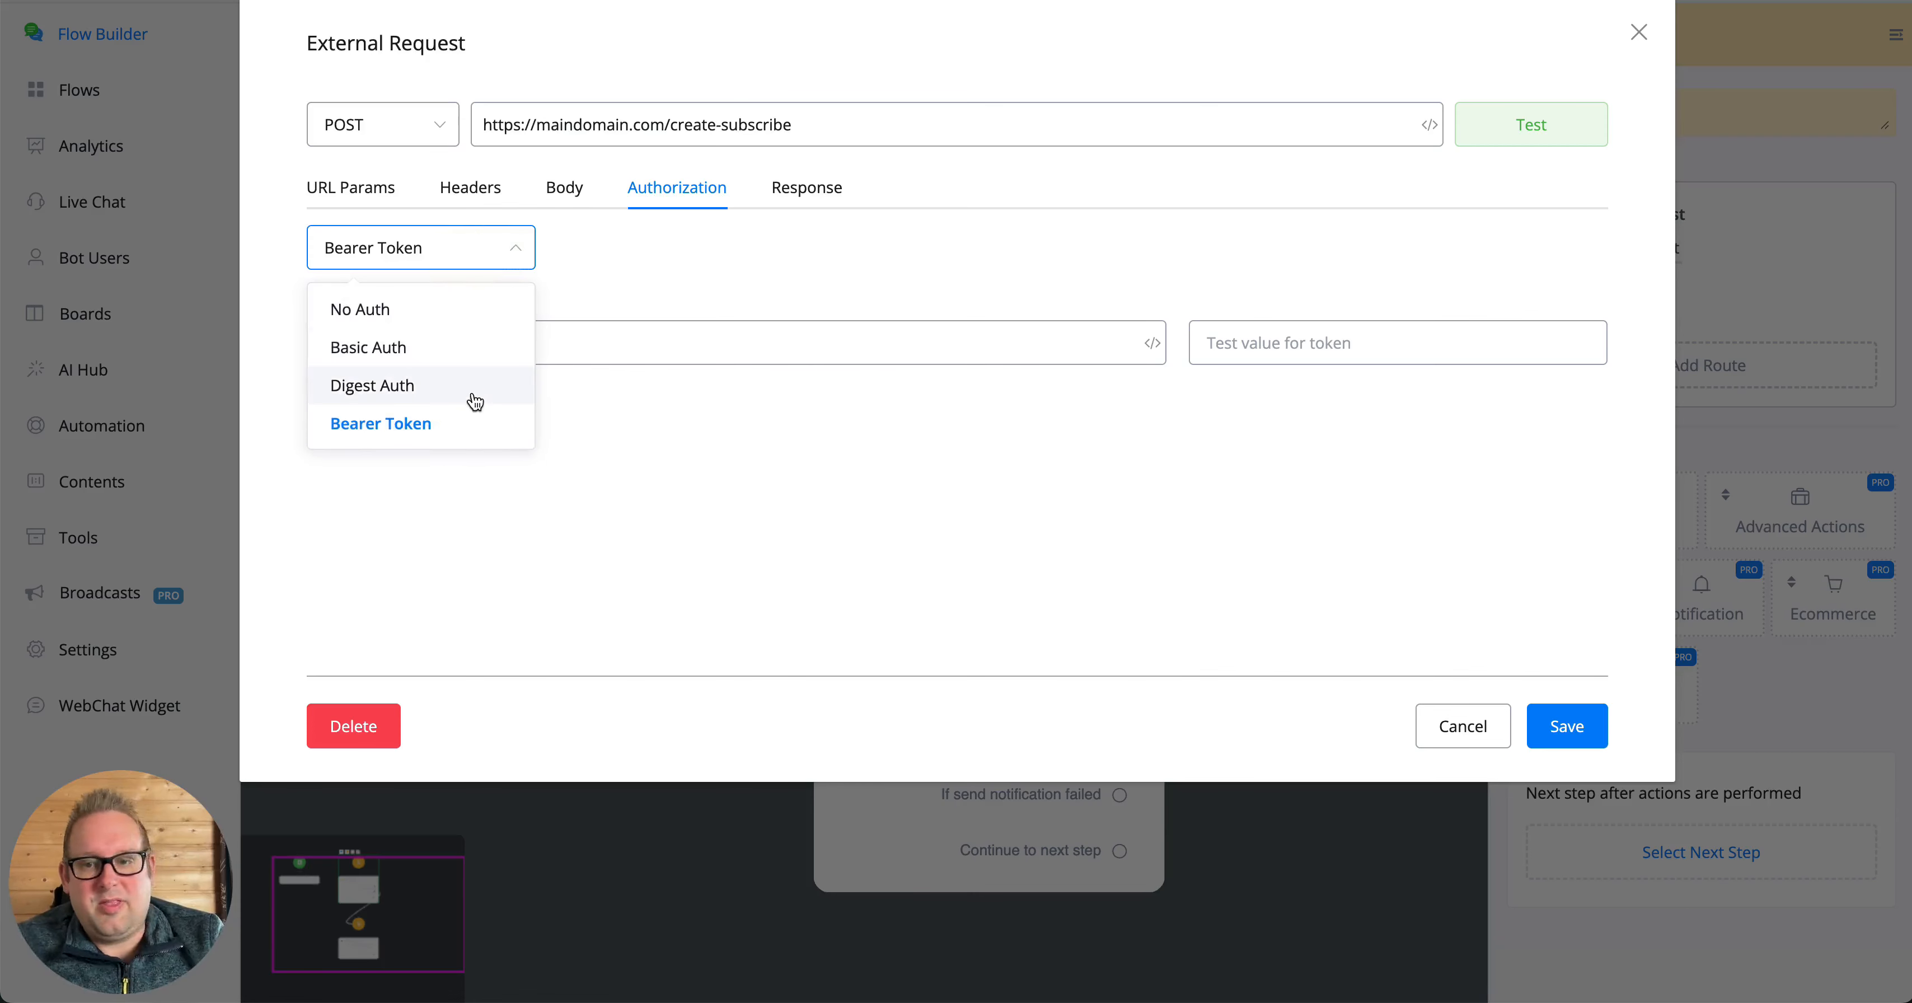
pyautogui.click(706, 263)
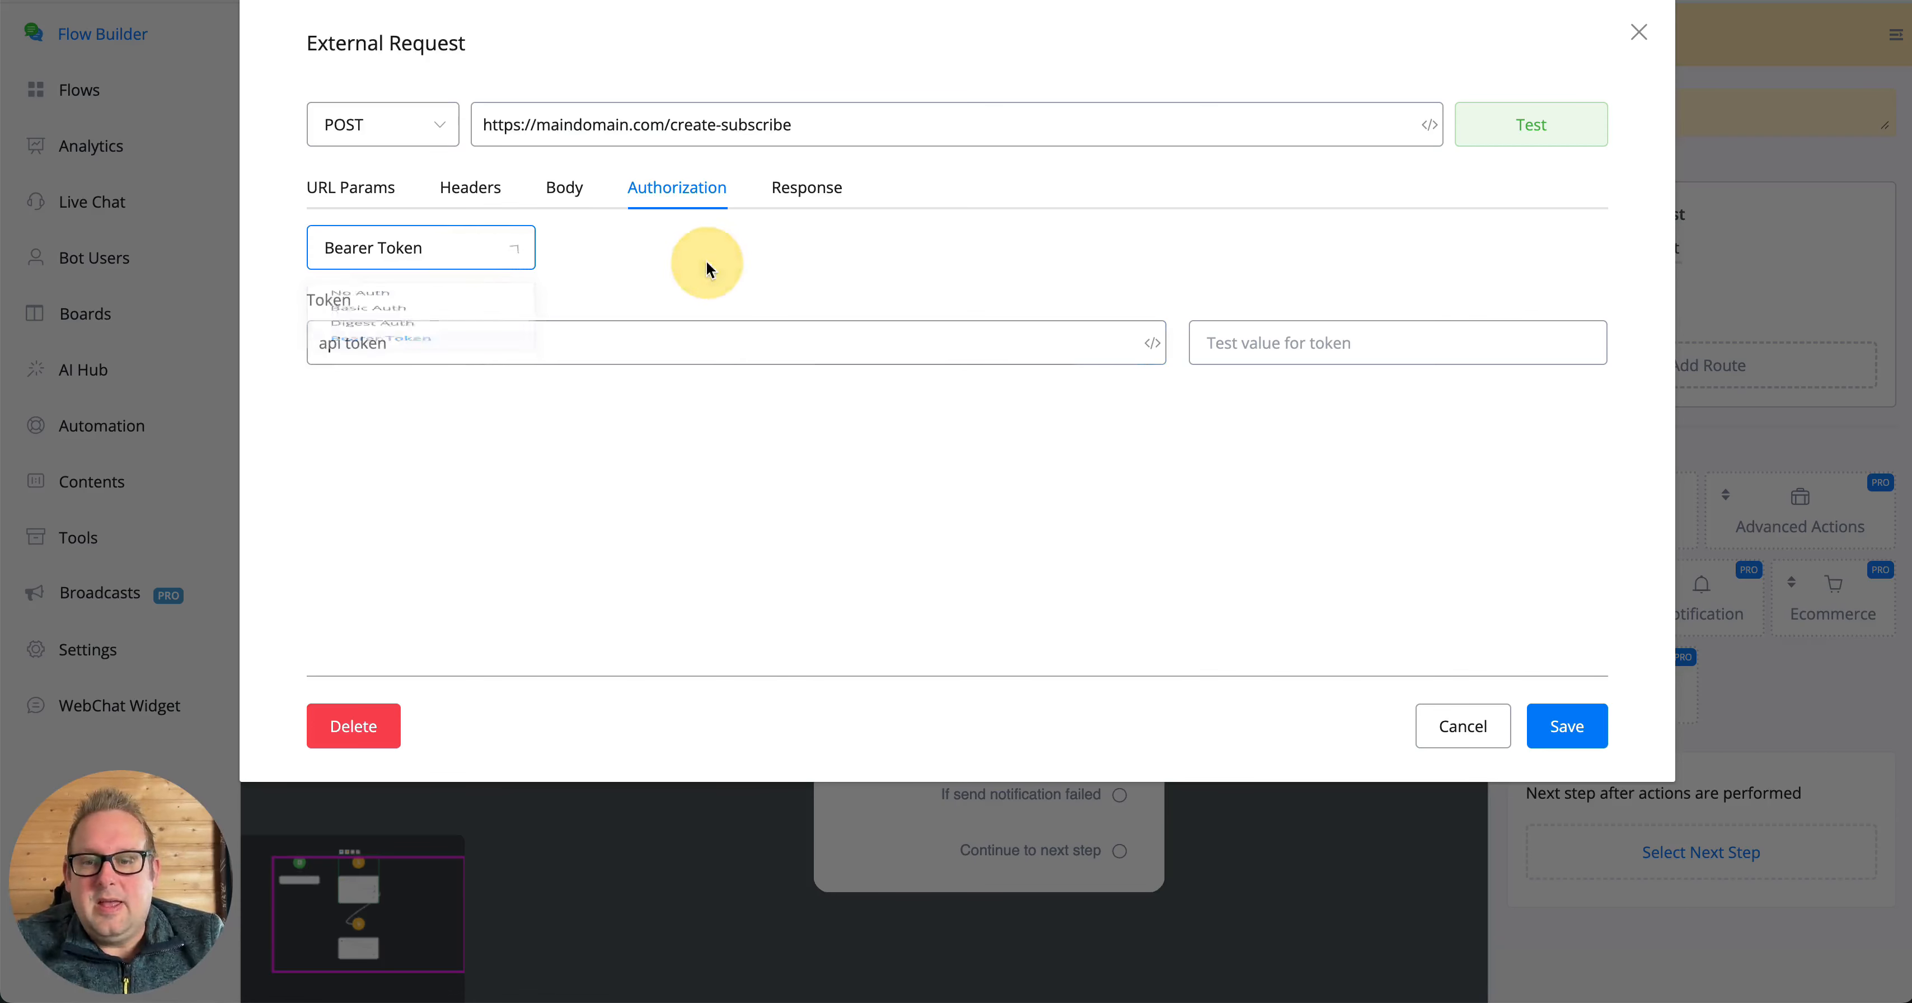
pyautogui.click(429, 337)
pyautogui.tripleClick(428, 337)
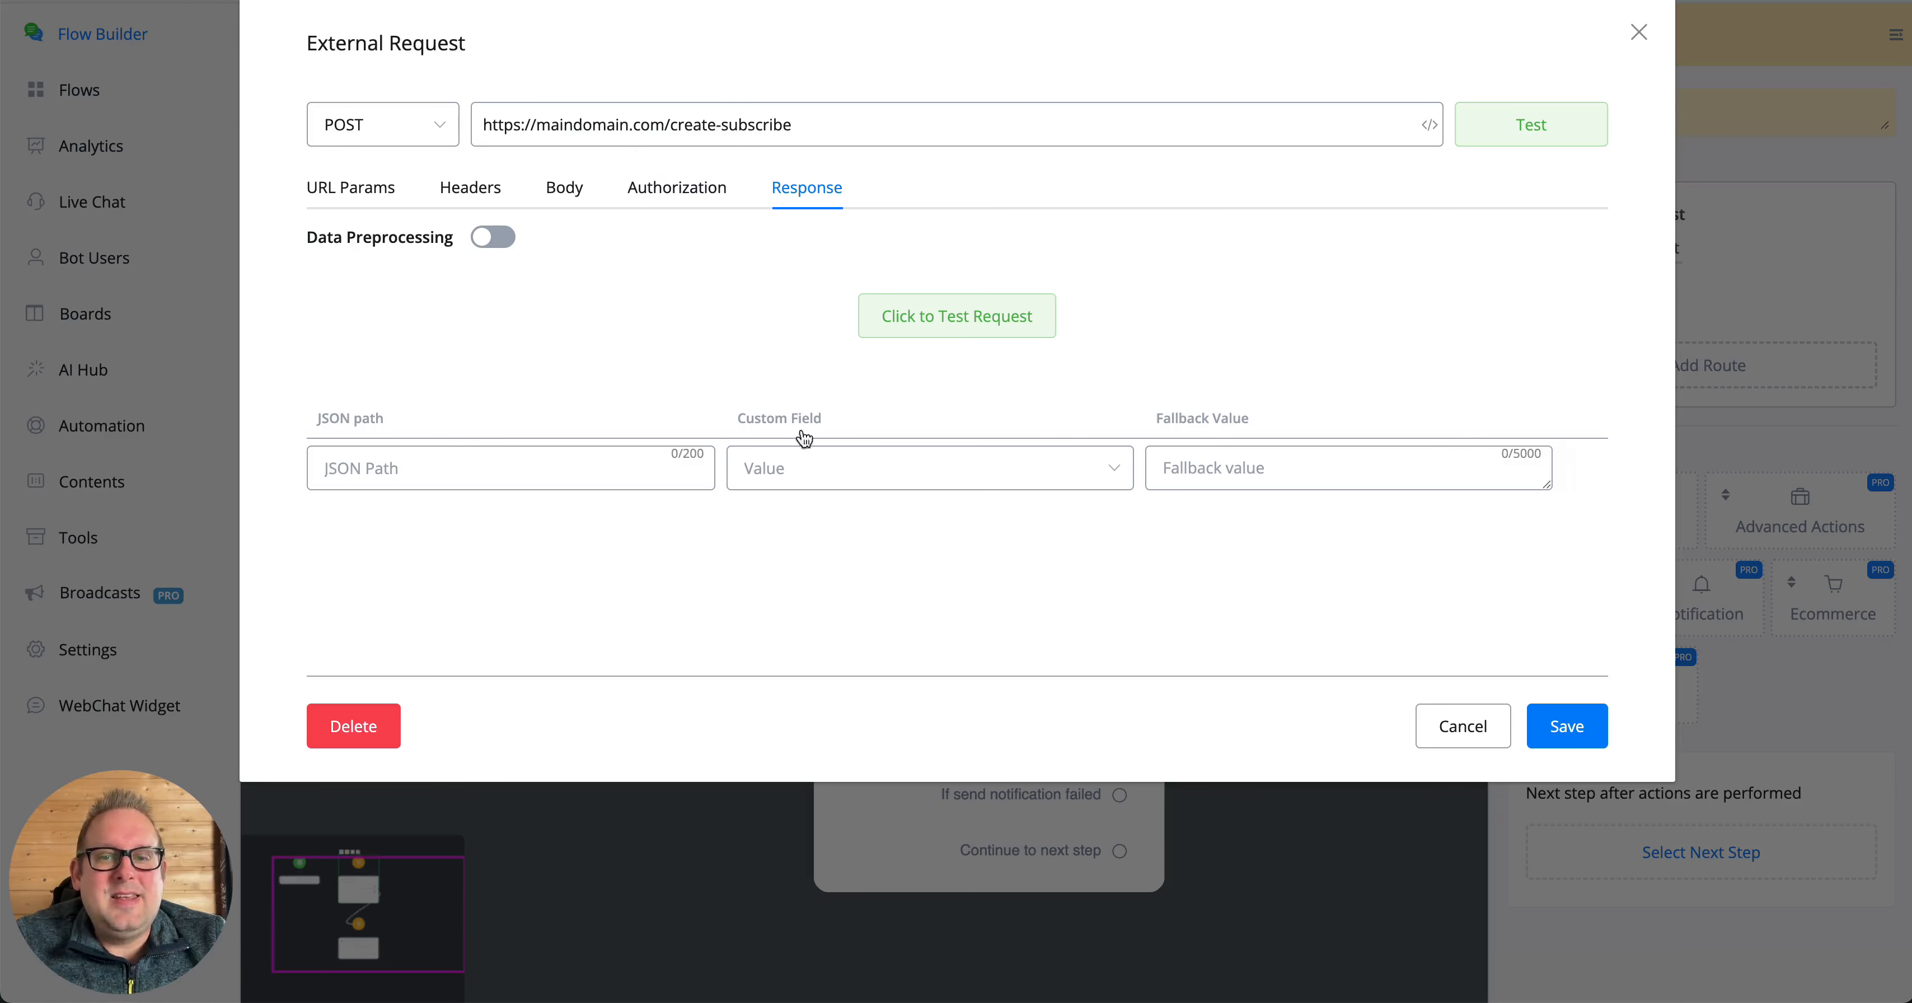
# - Enable Data Preprocessing for the response and examine the payload function's code editor
pyautogui.click(560, 475)
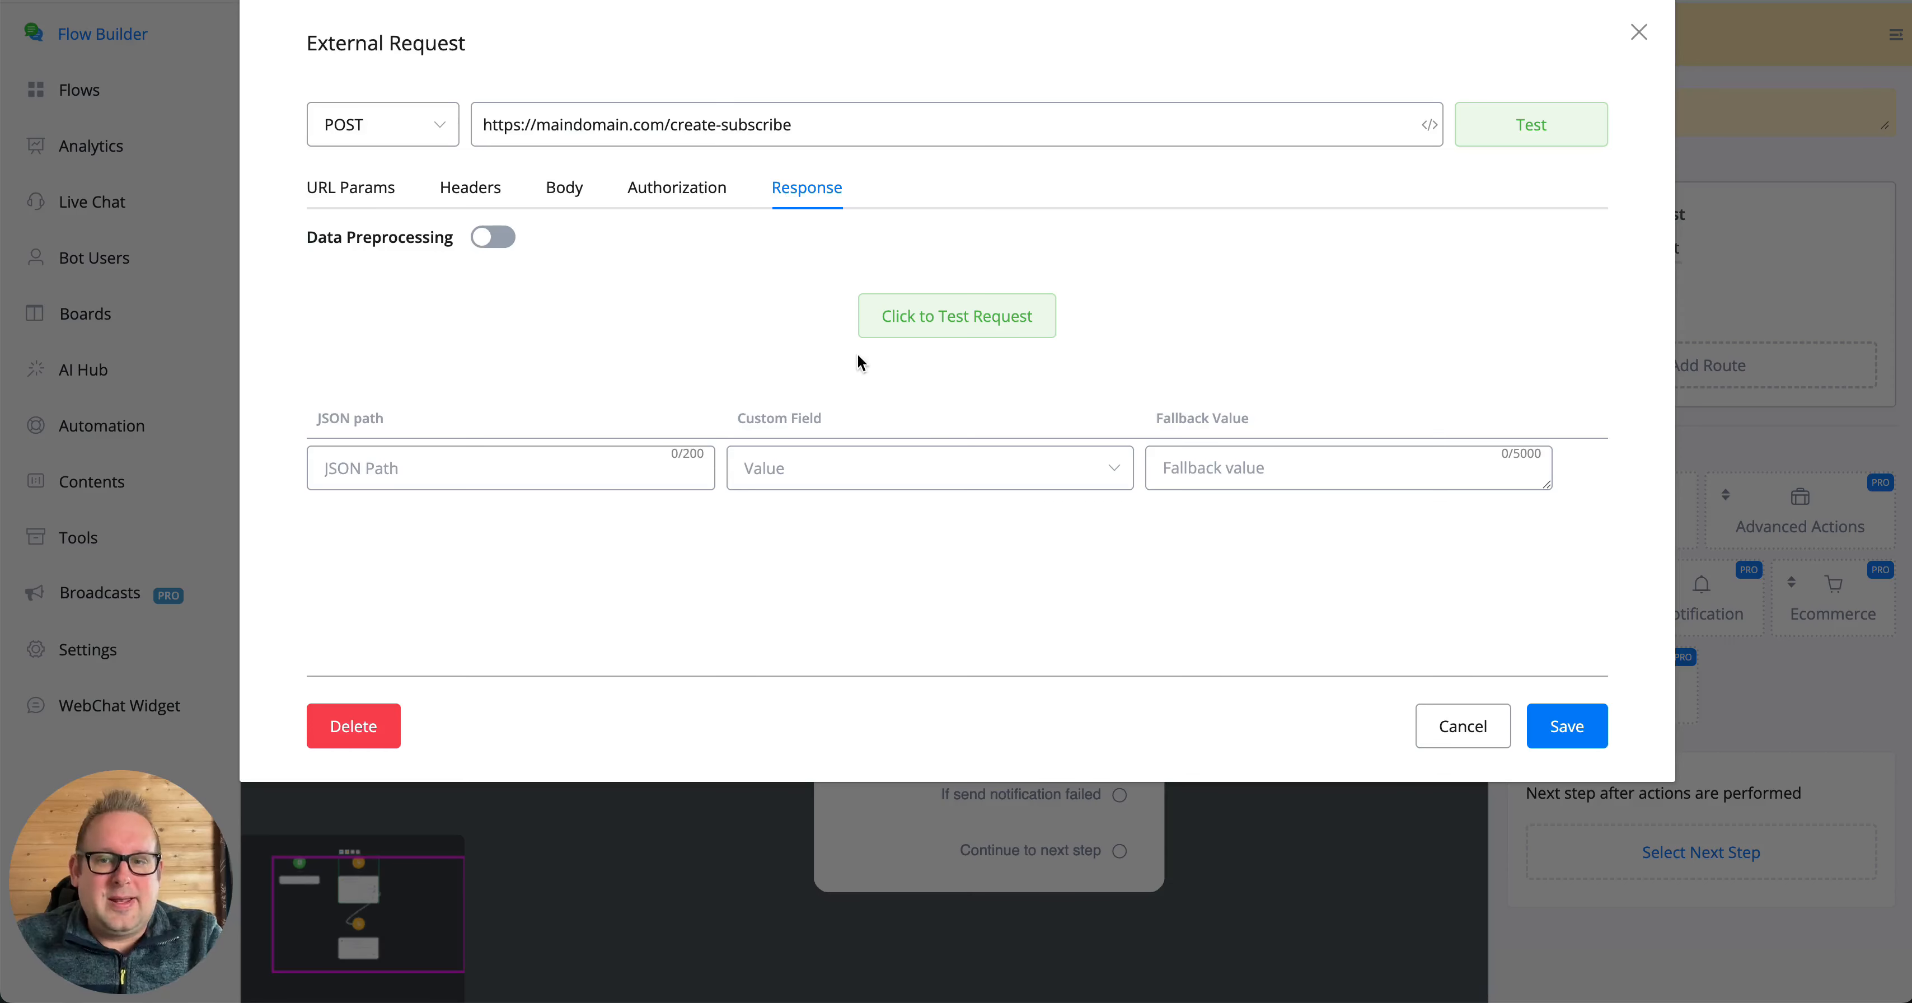
pyautogui.click(549, 248)
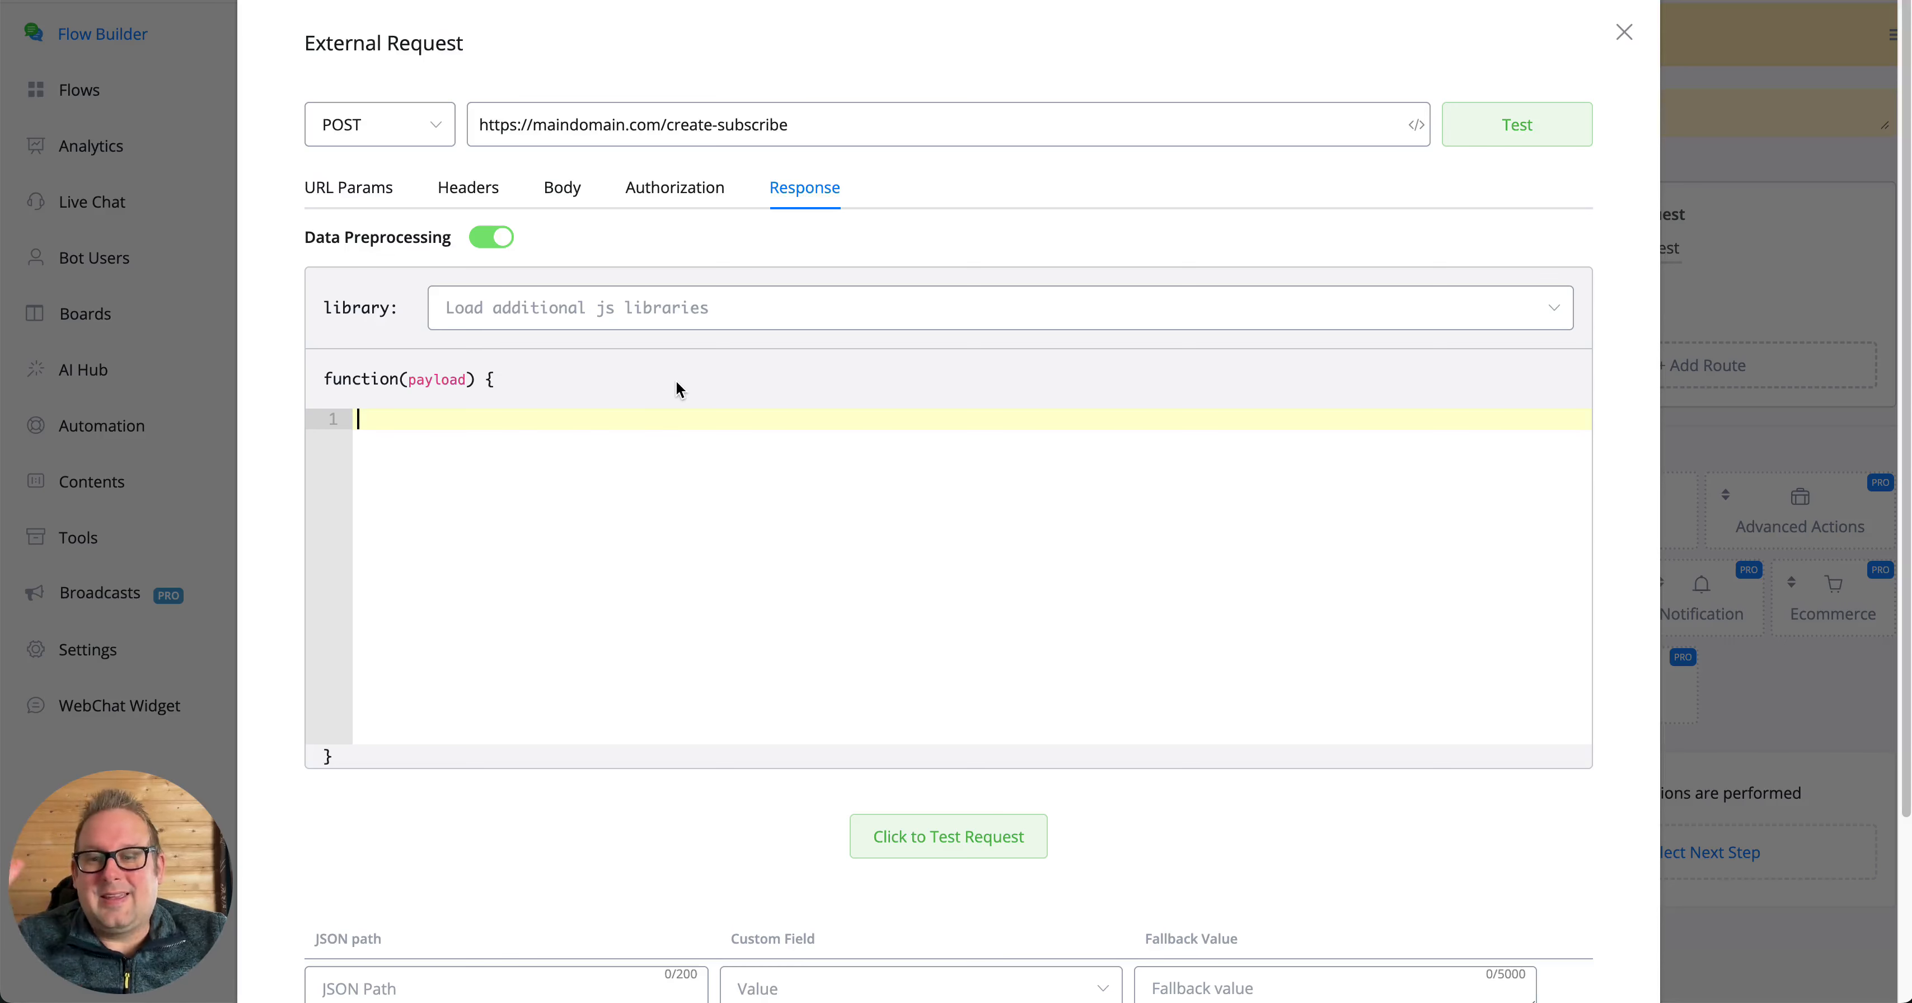
pyautogui.scroll(-1, 482, 460)
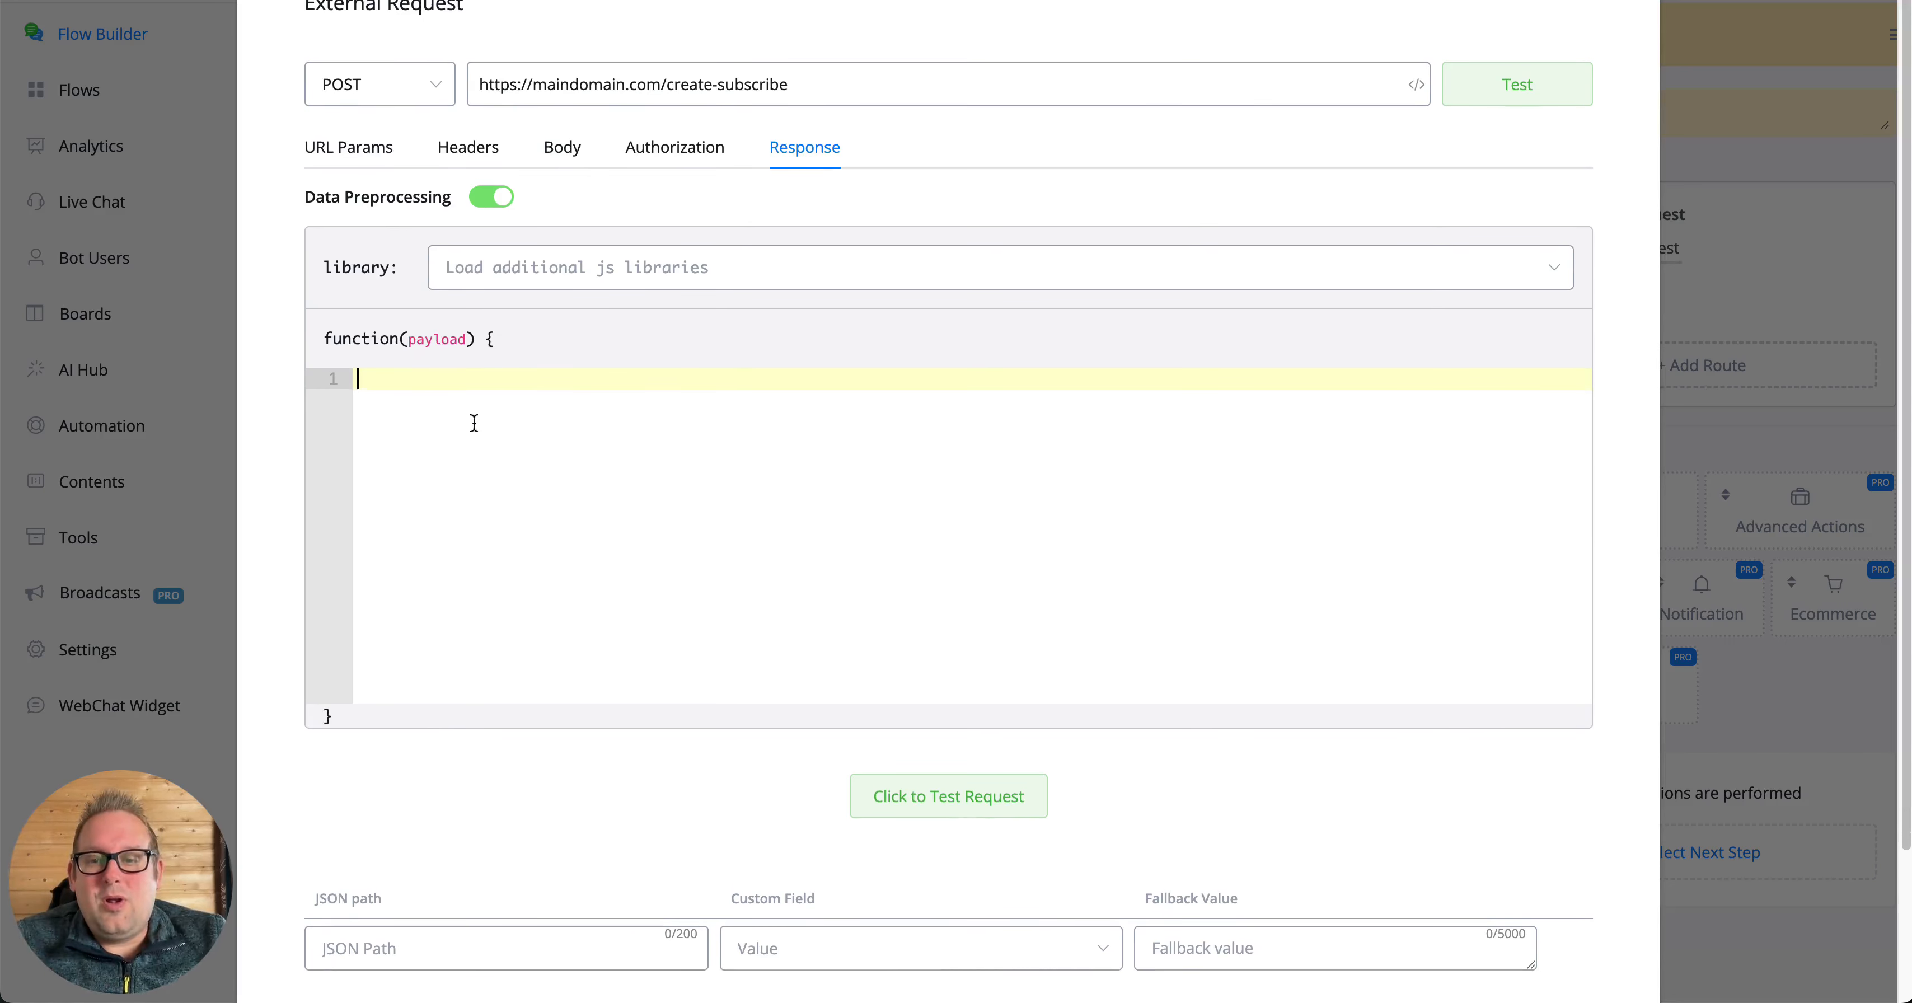
pyautogui.scroll(-1, 558, 504)
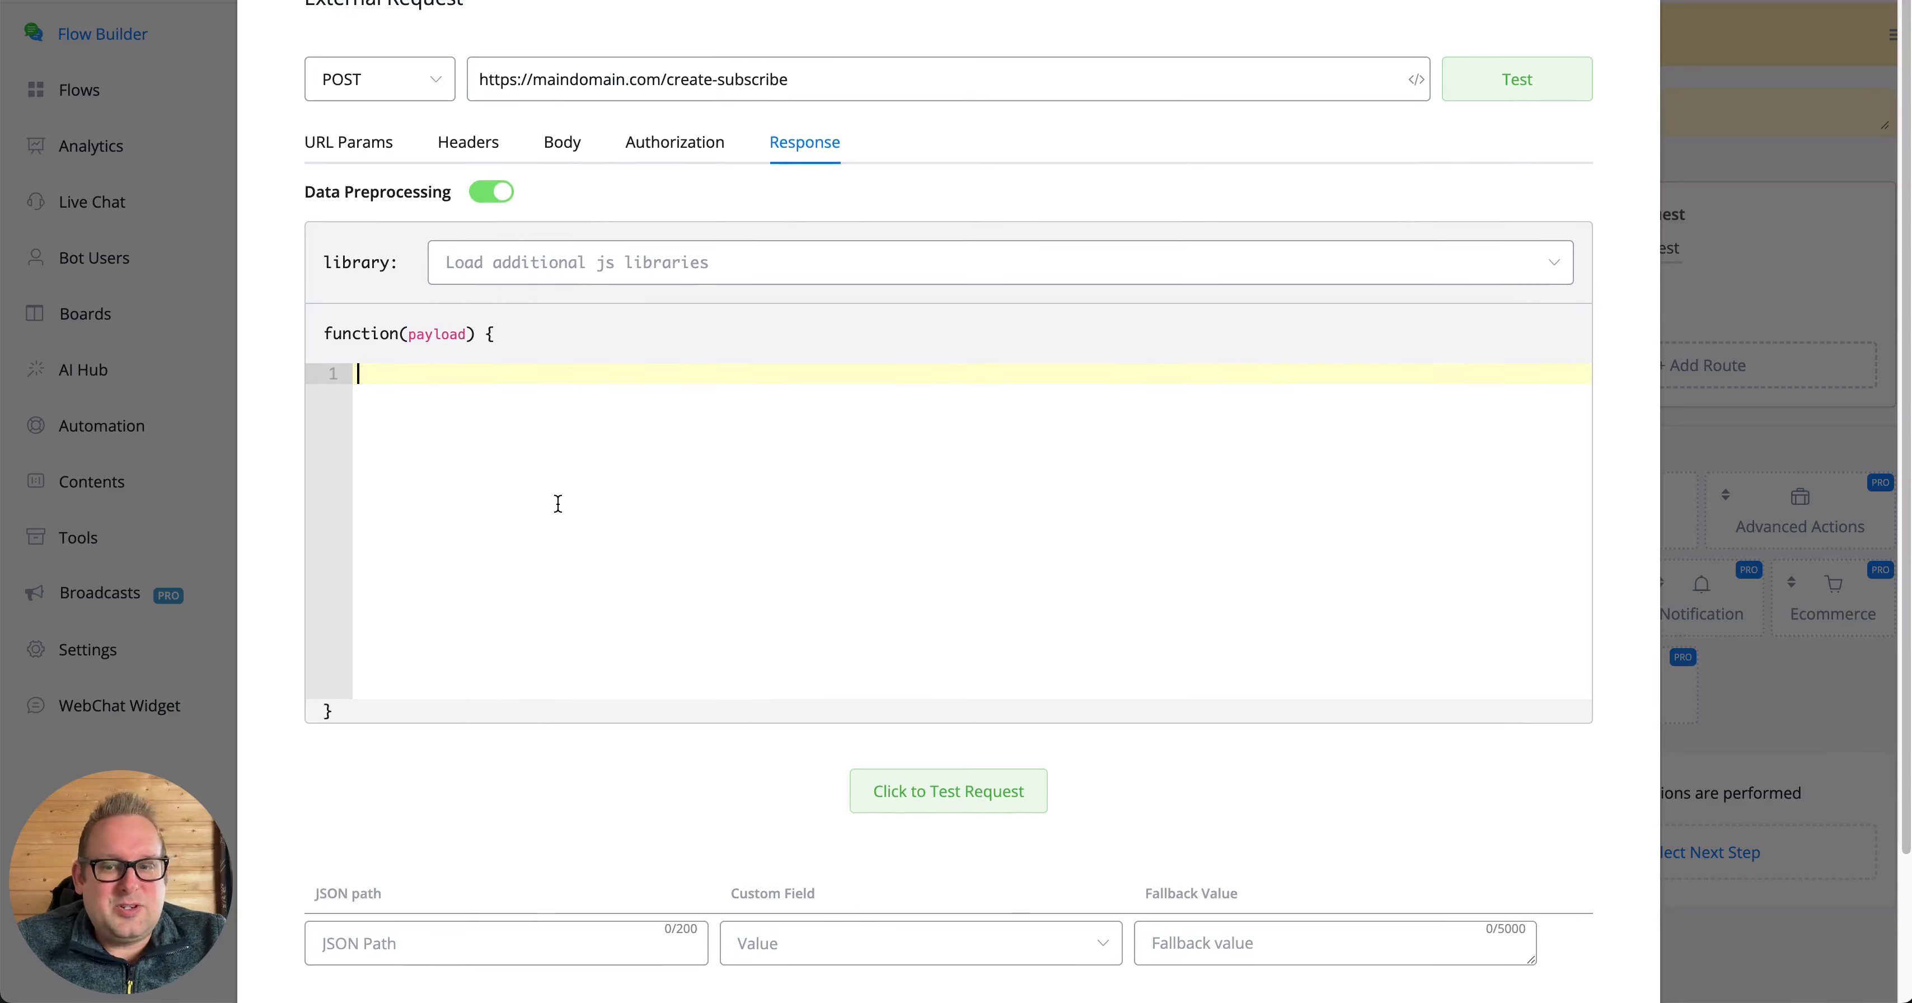
pyautogui.scroll(-1, 558, 504)
pyautogui.click(347, 283)
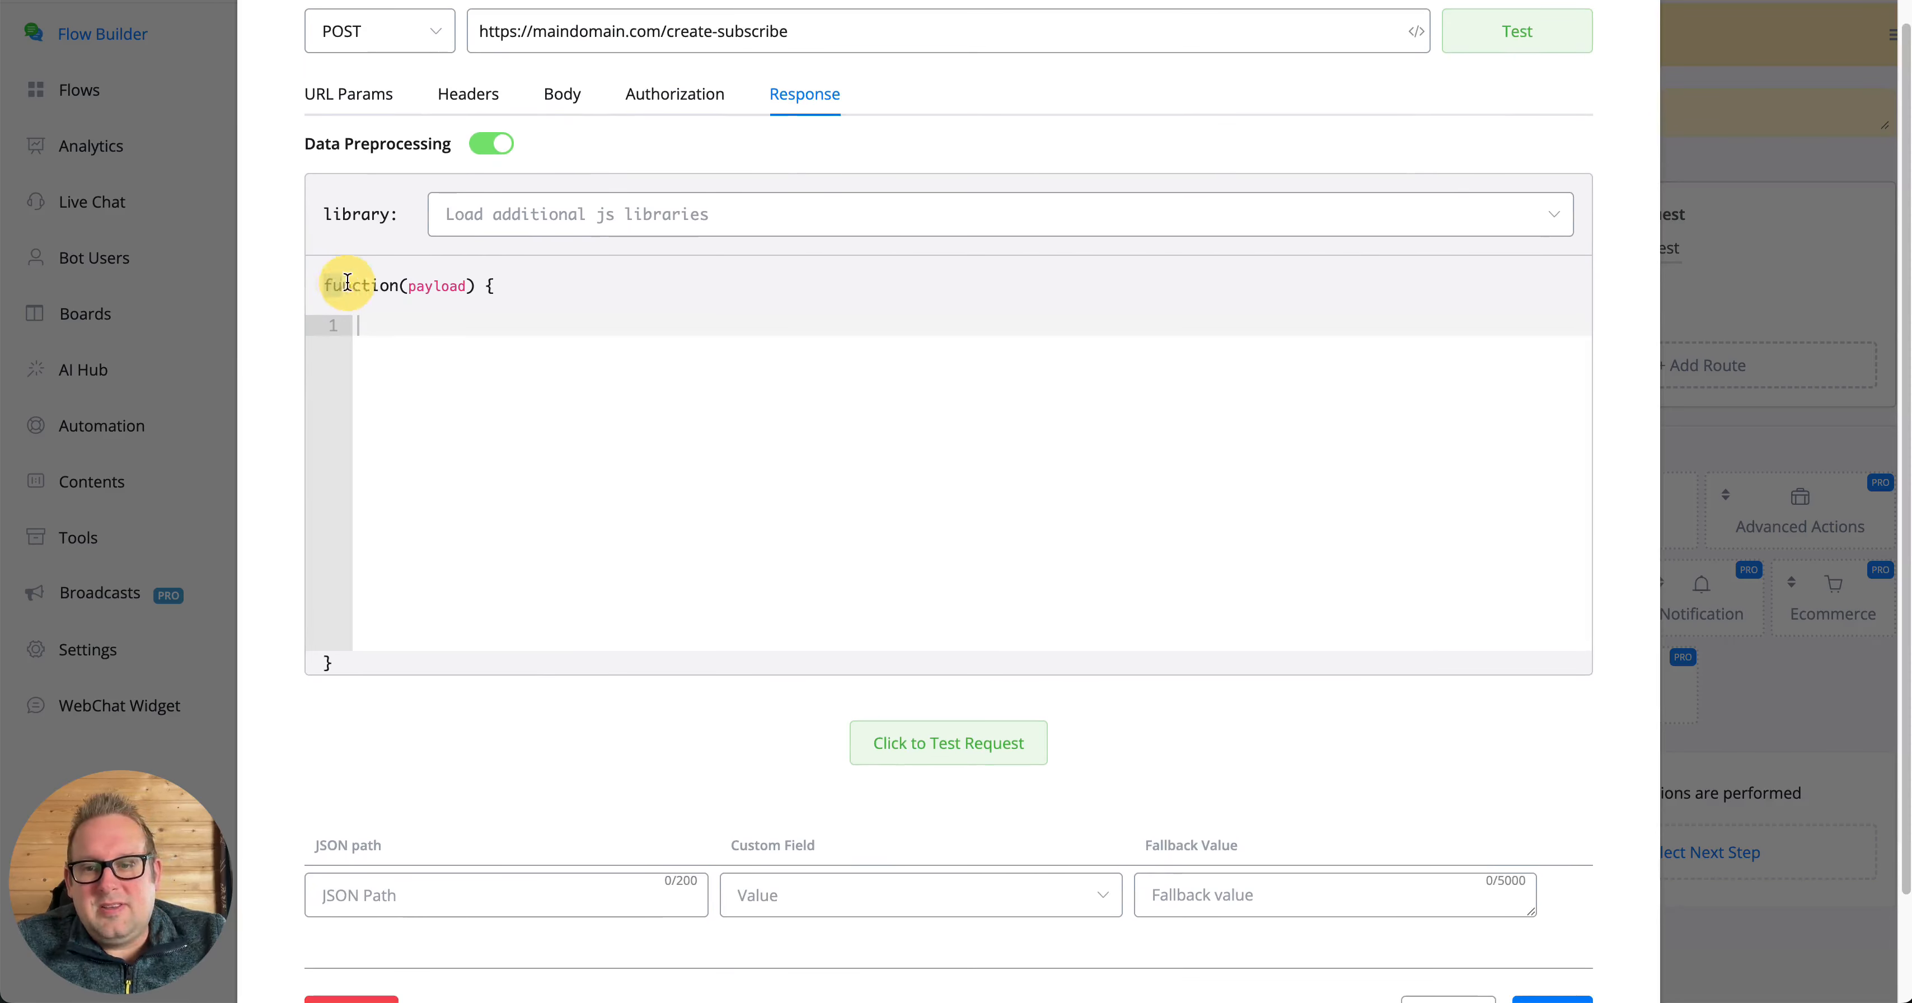
pyautogui.moveTo(347, 283); pyautogui.dragTo(521, 286)
pyautogui.click(517, 372)
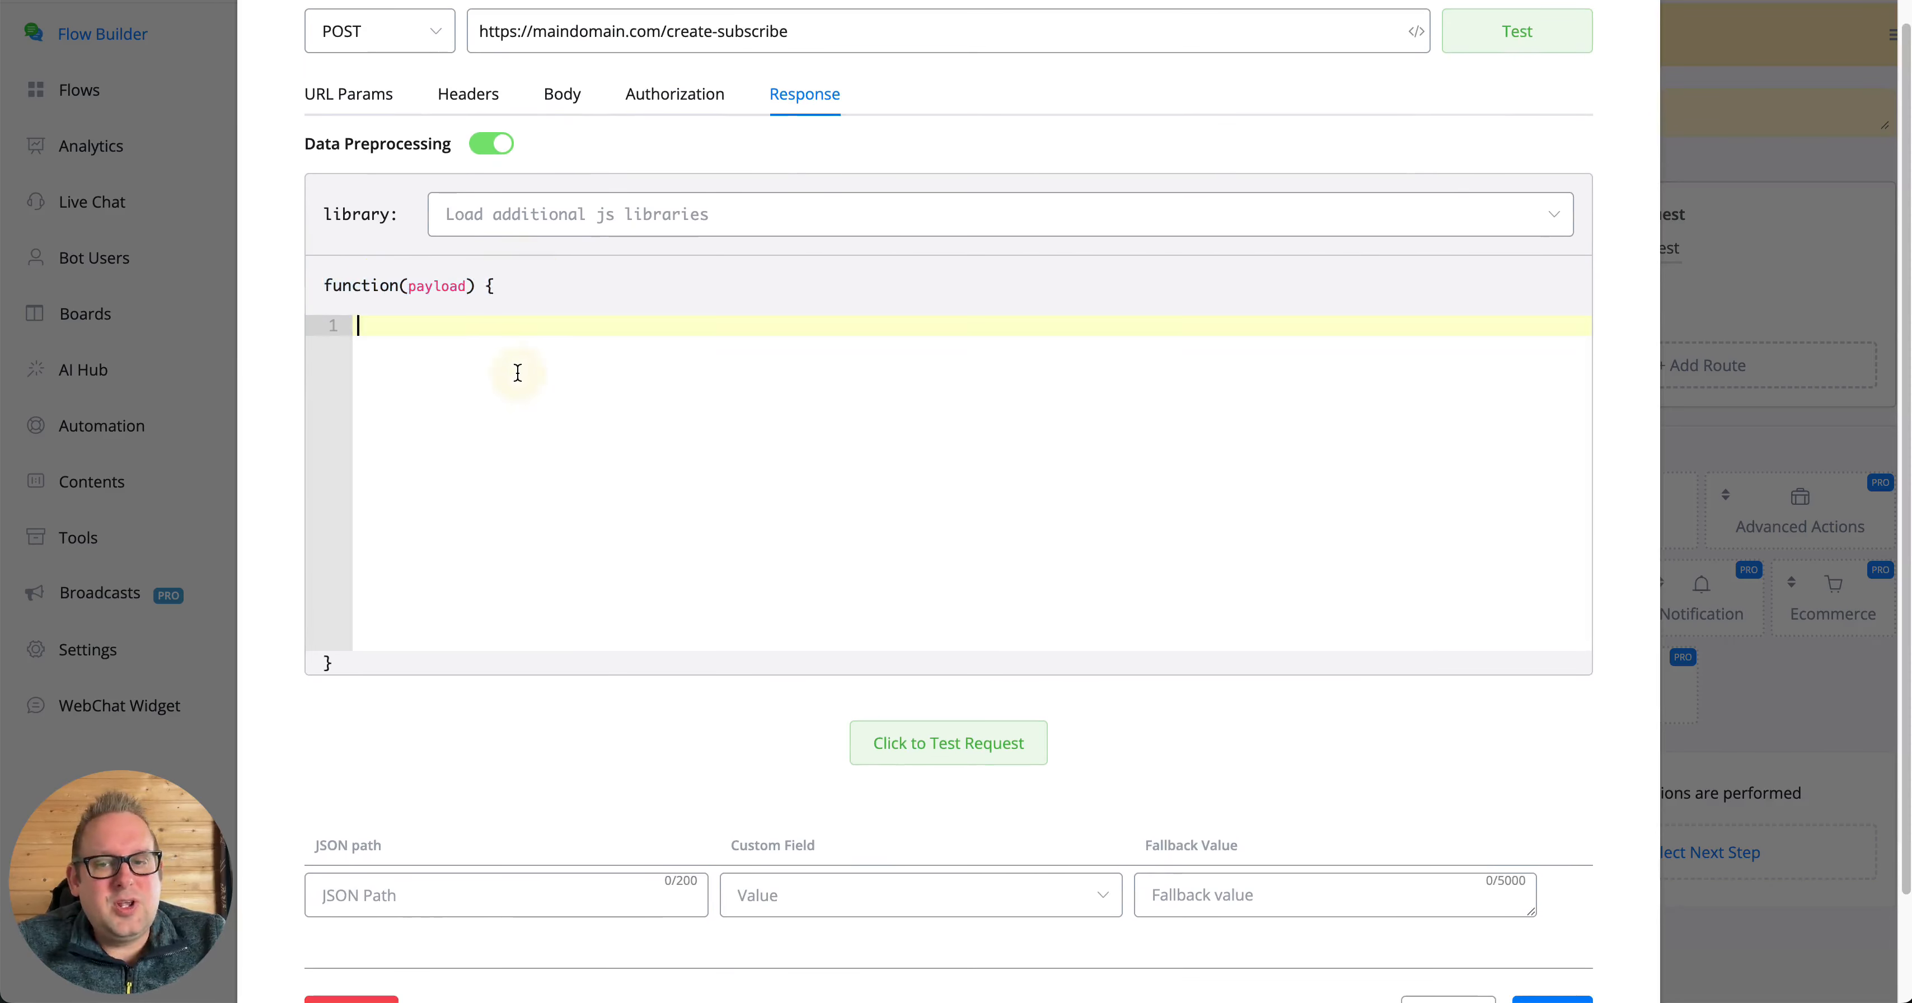
pyautogui.click(925, 62)
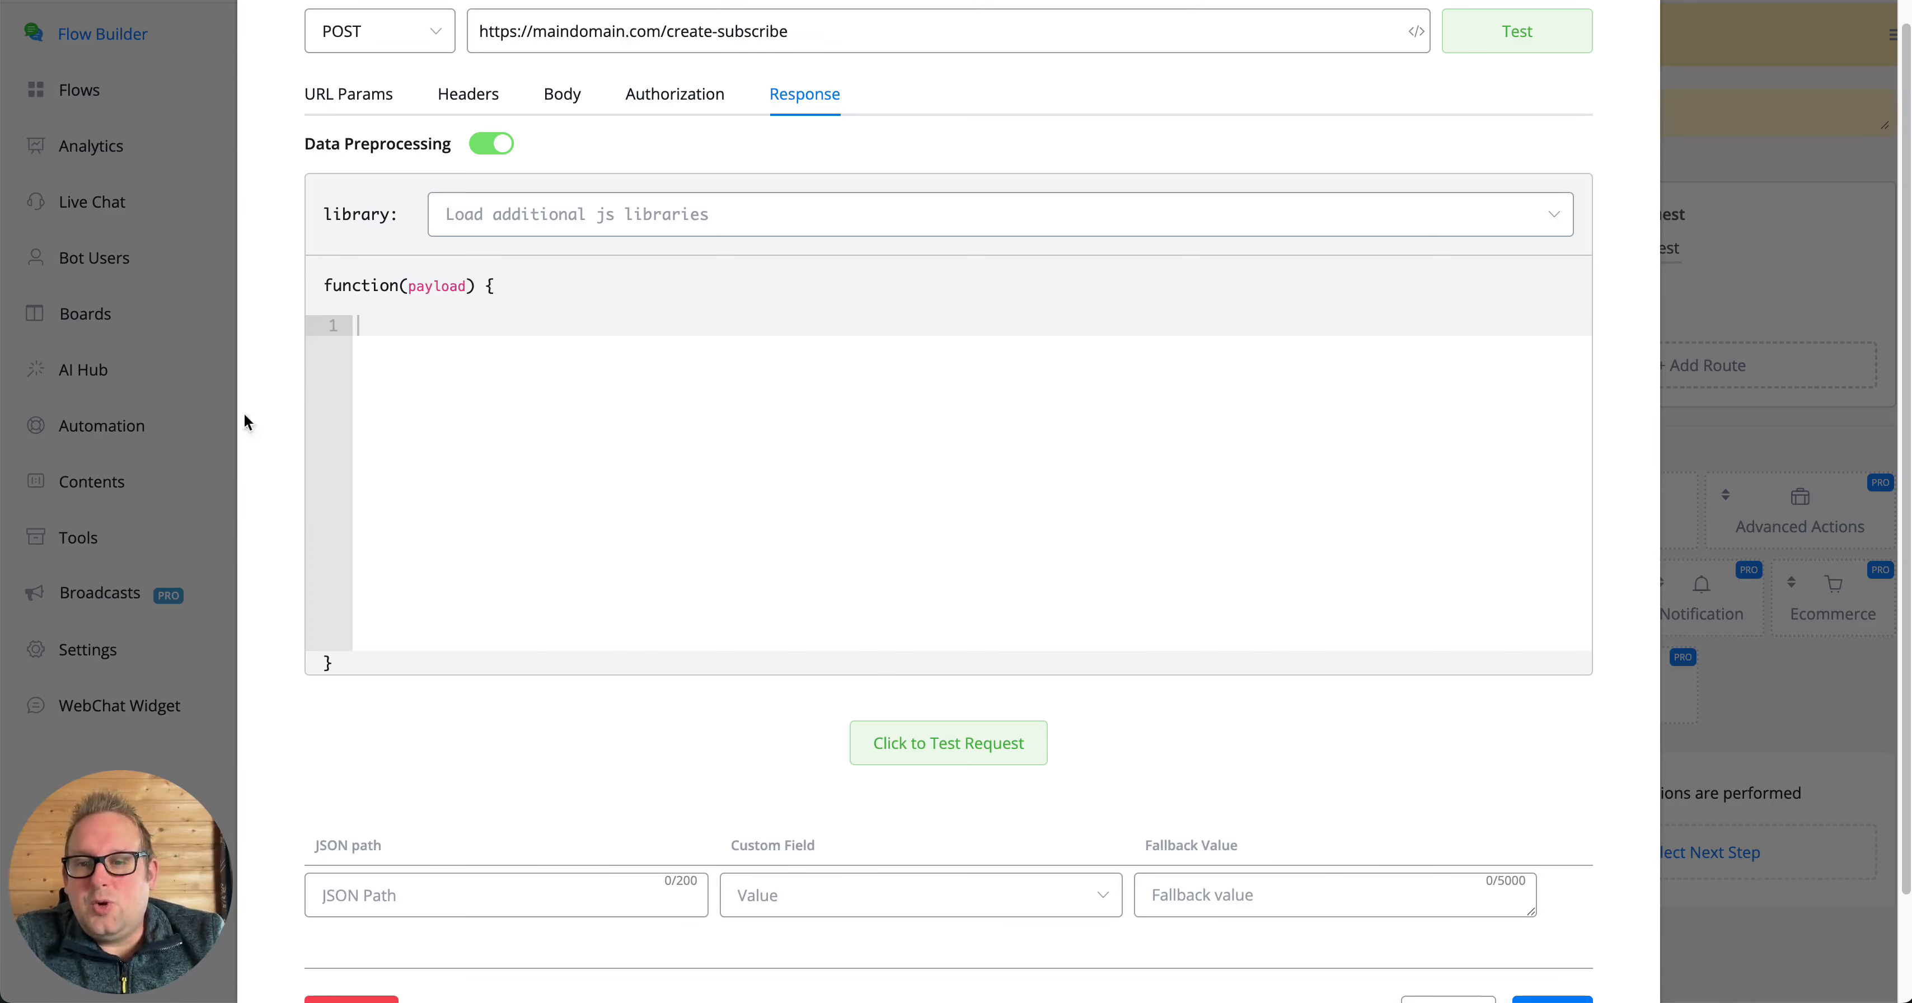
pyautogui.click(560, 353)
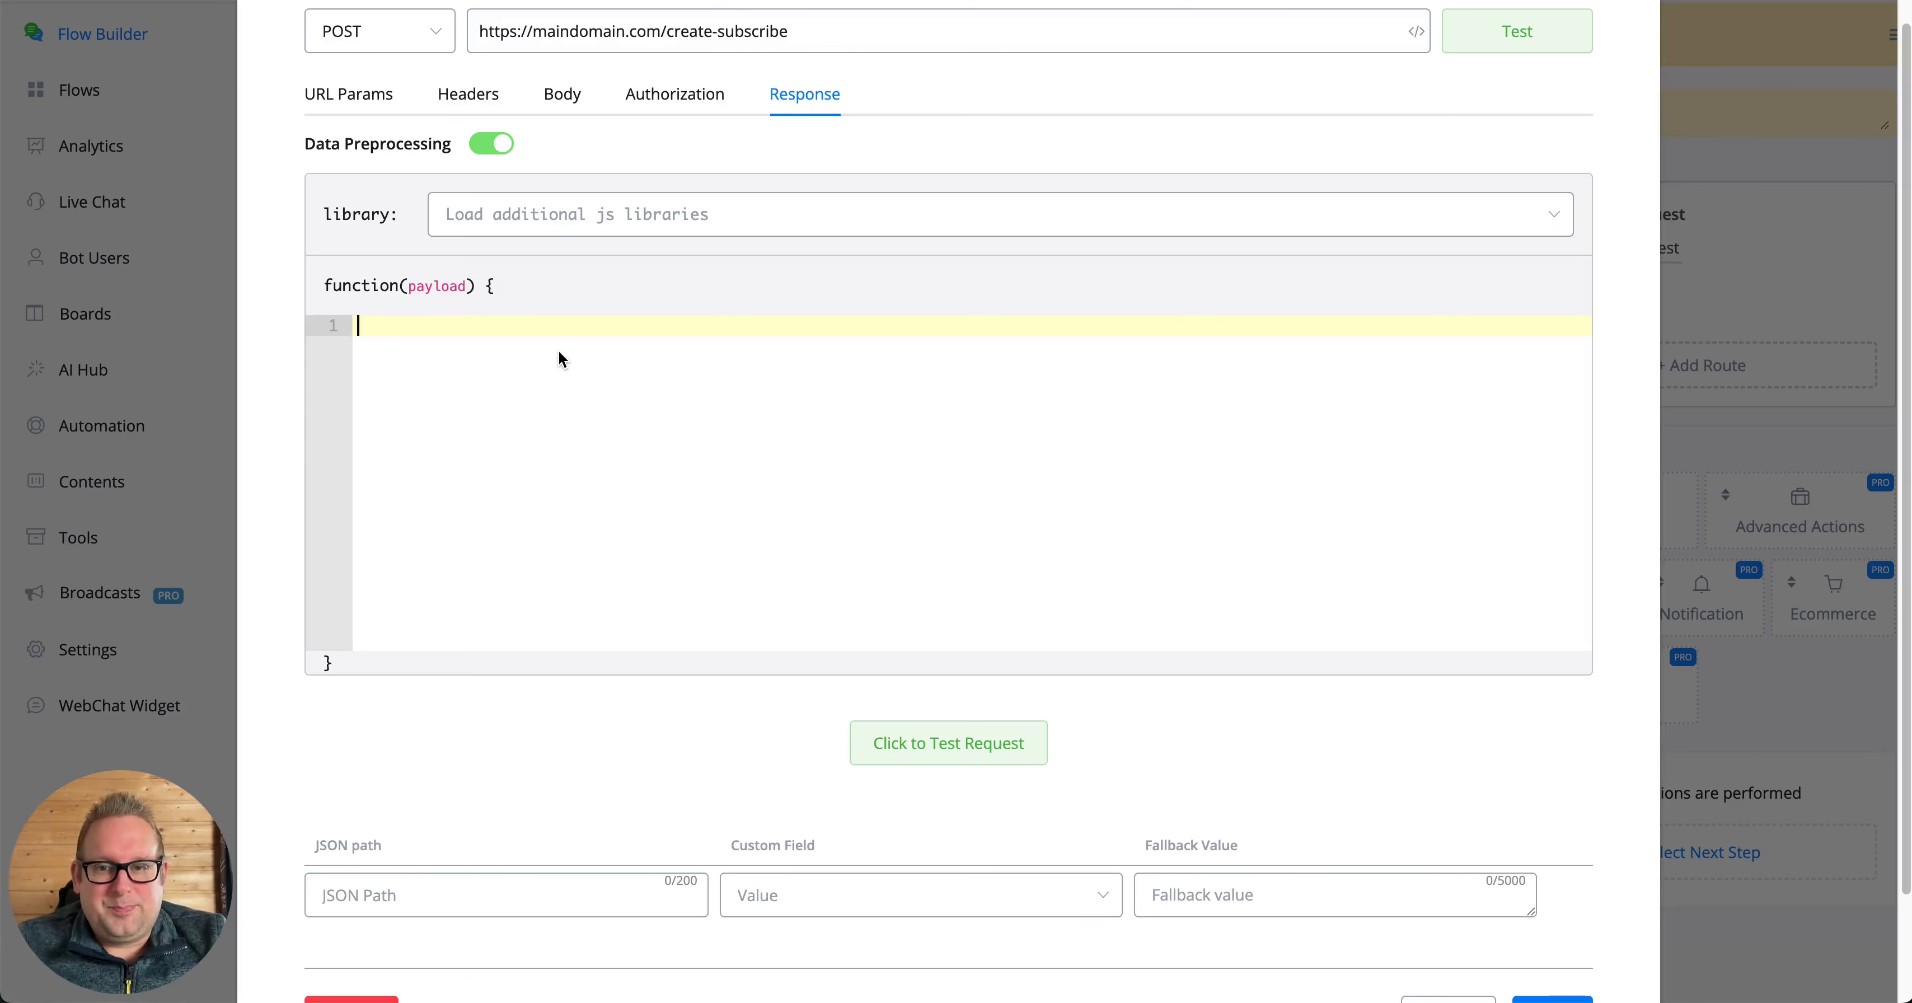
# - Review the additional JS libraries offered for preprocessing without selecting one, and disable Data Preprocessing
pyautogui.click(666, 211)
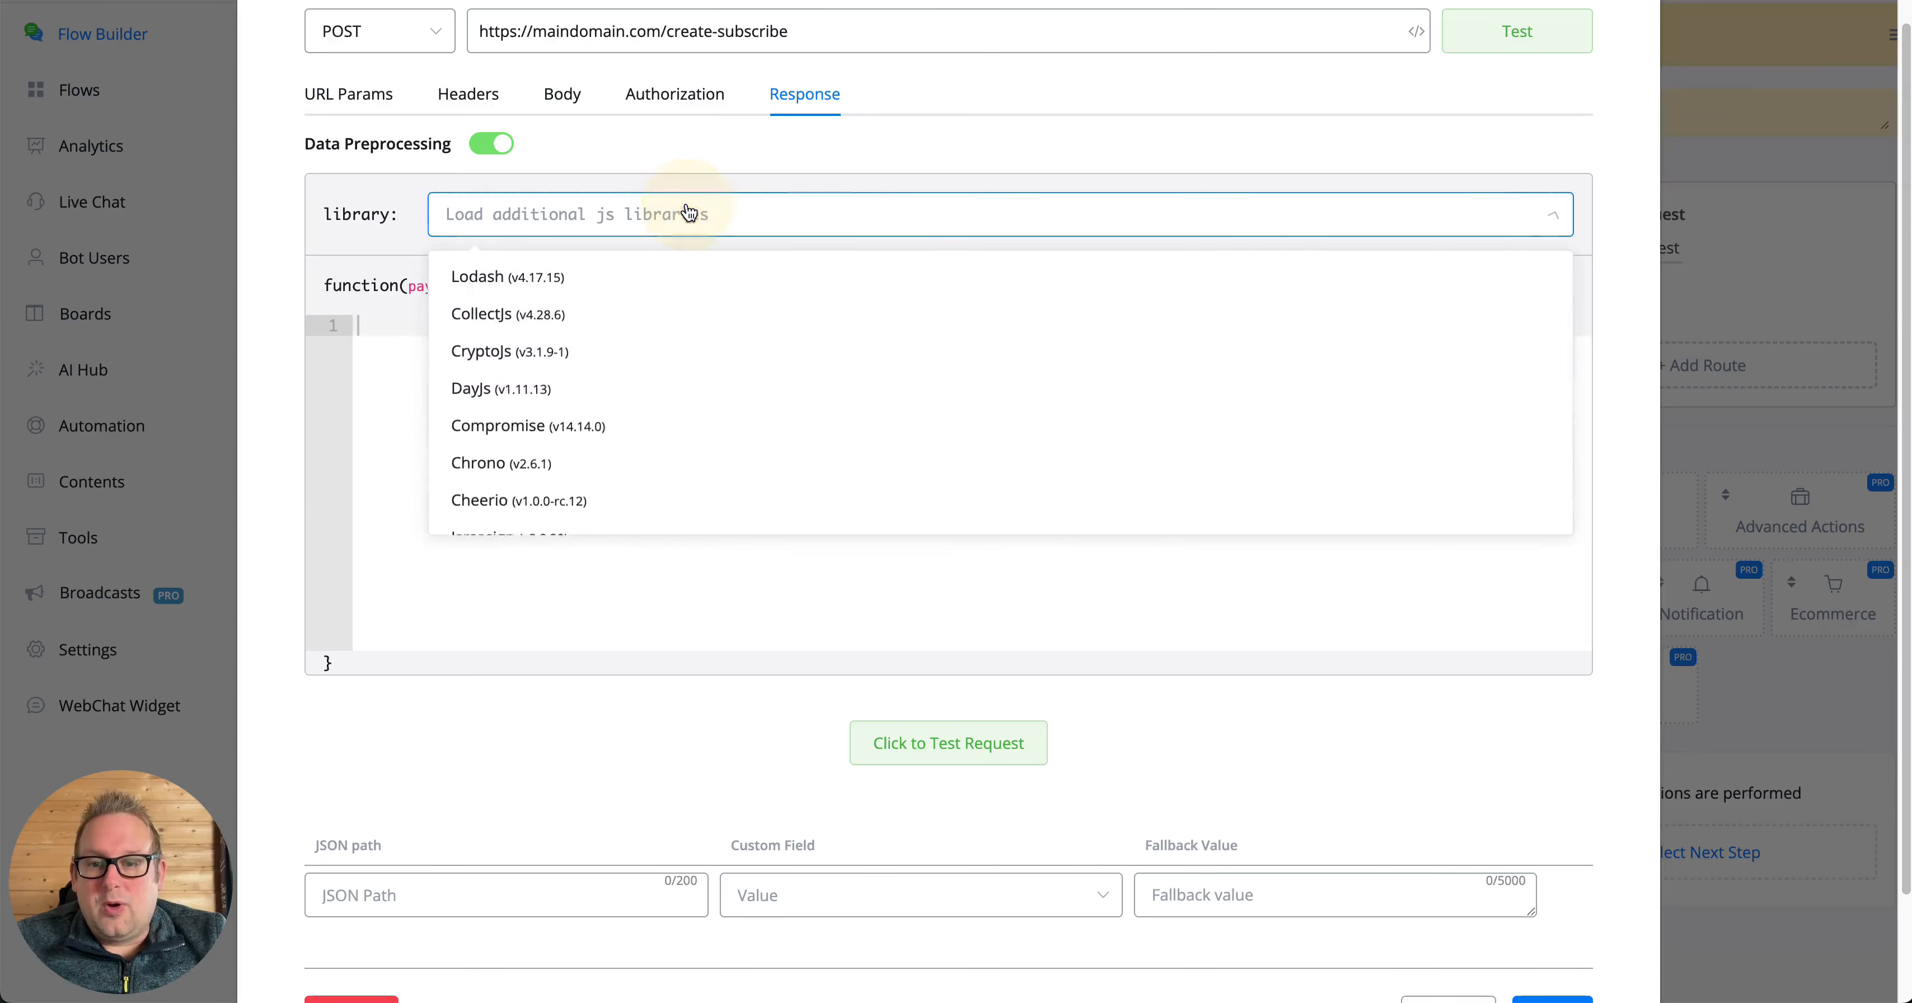
pyautogui.scroll(-2, 657, 356)
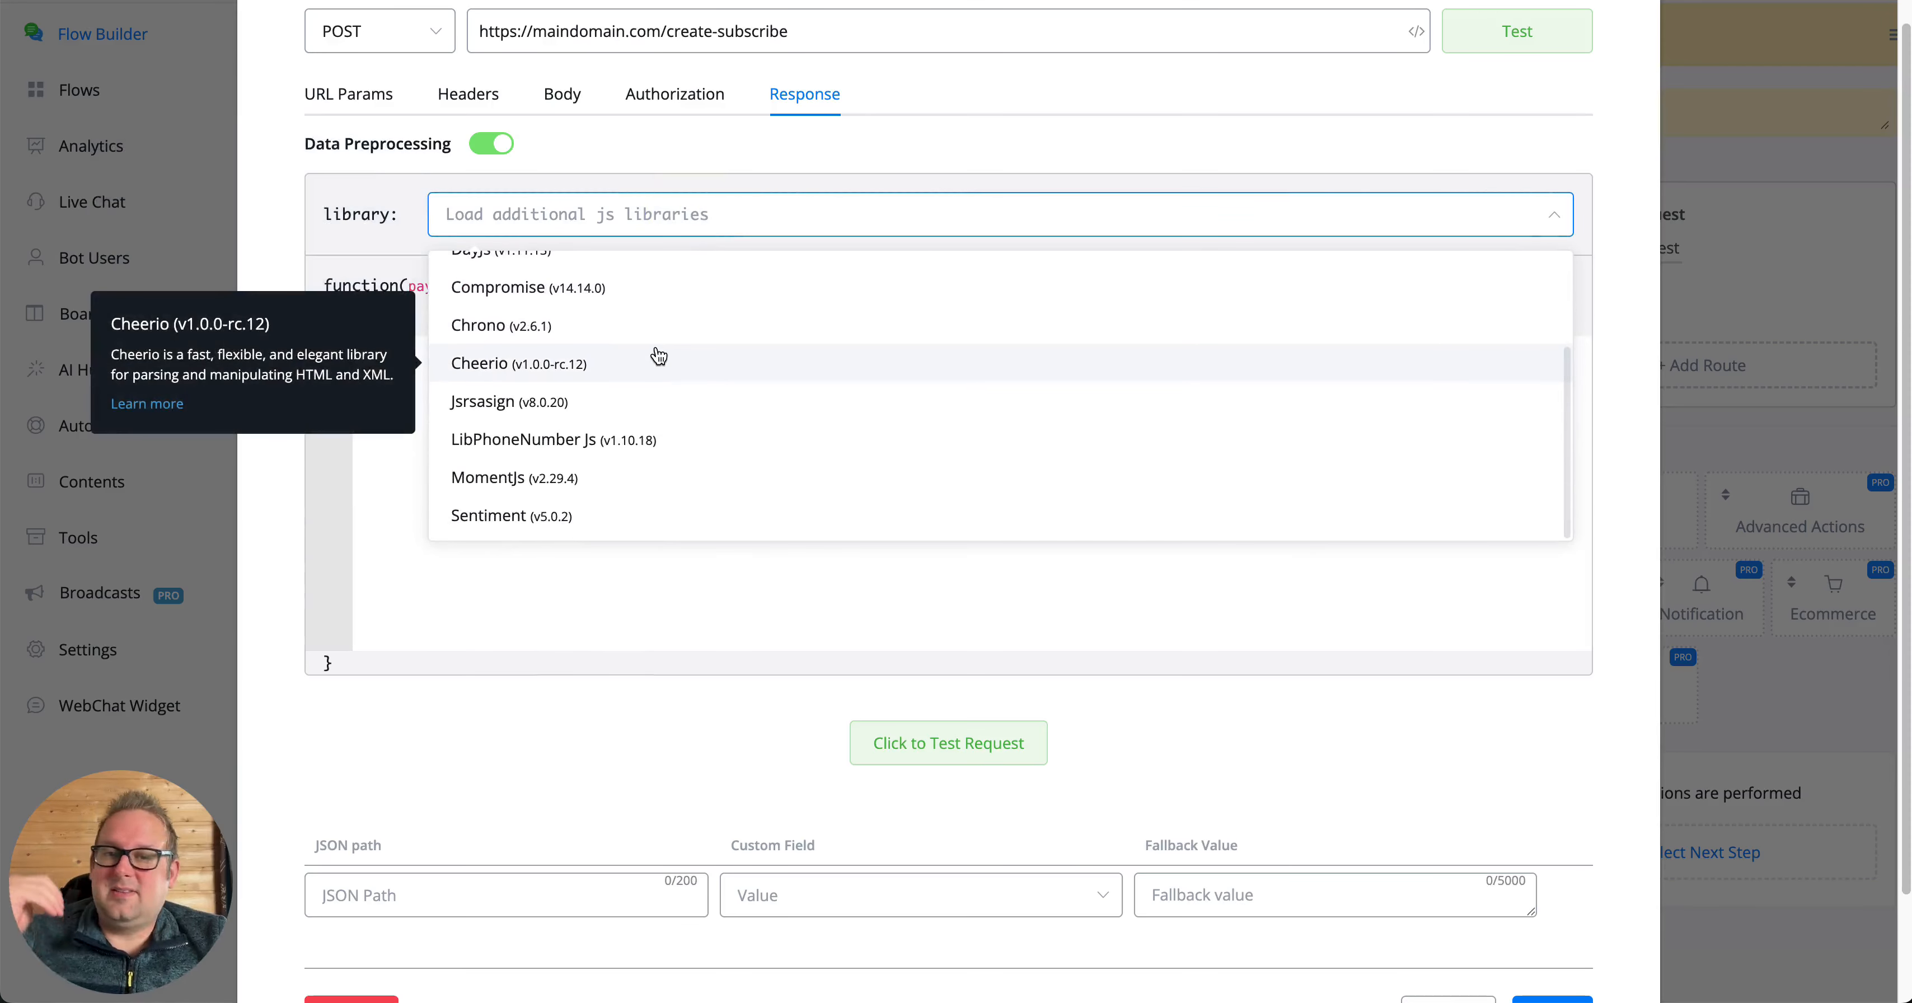
pyautogui.scroll(2, 655, 354)
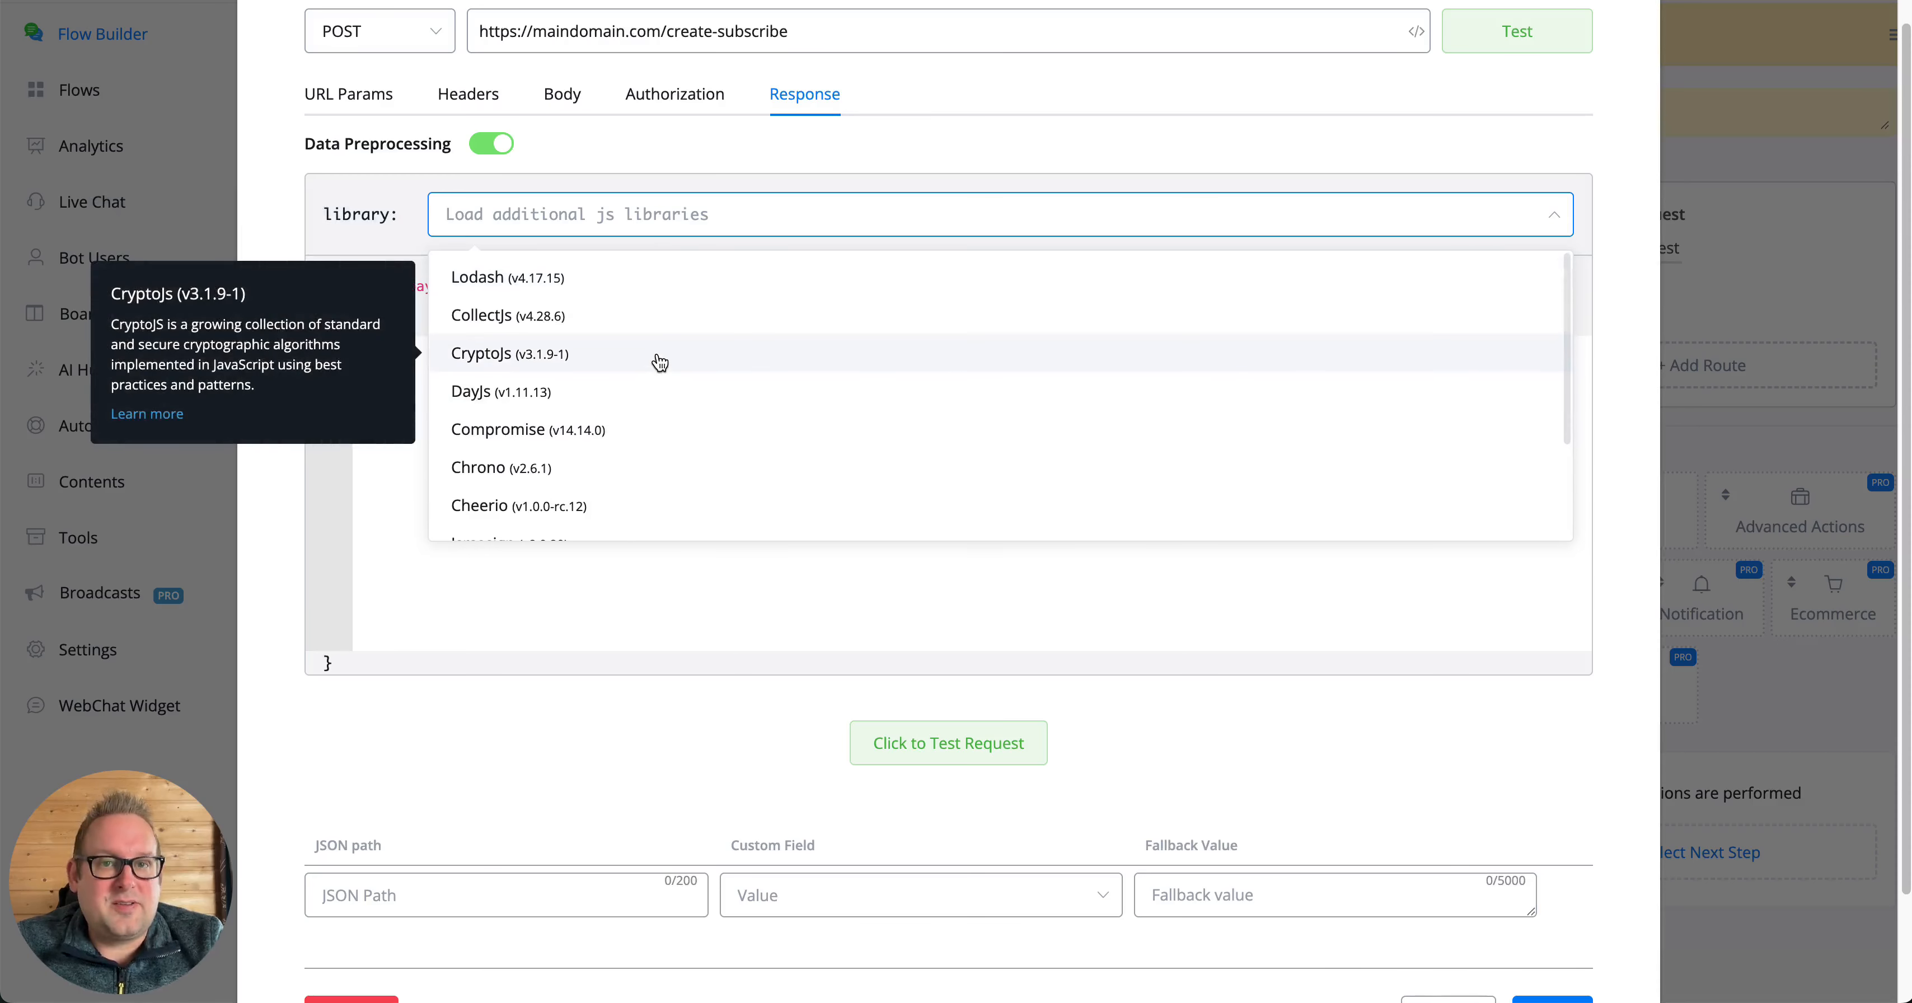
pyautogui.click(490, 142)
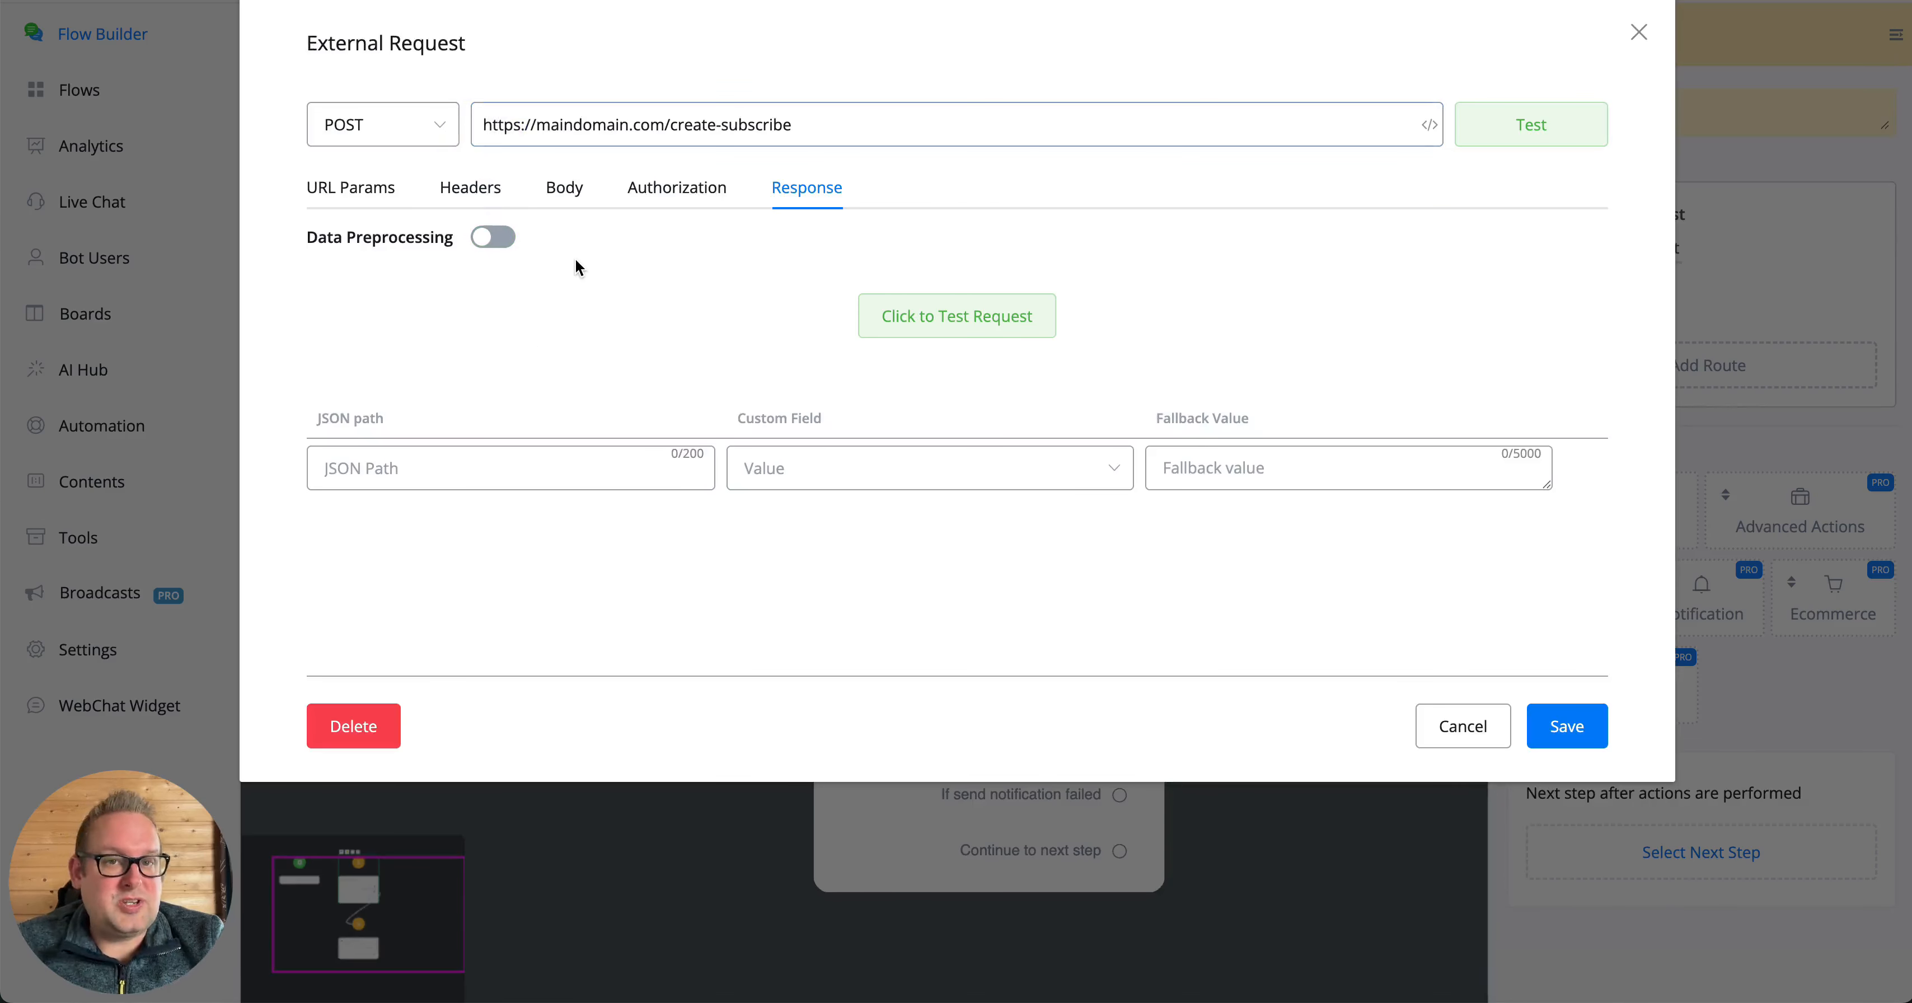